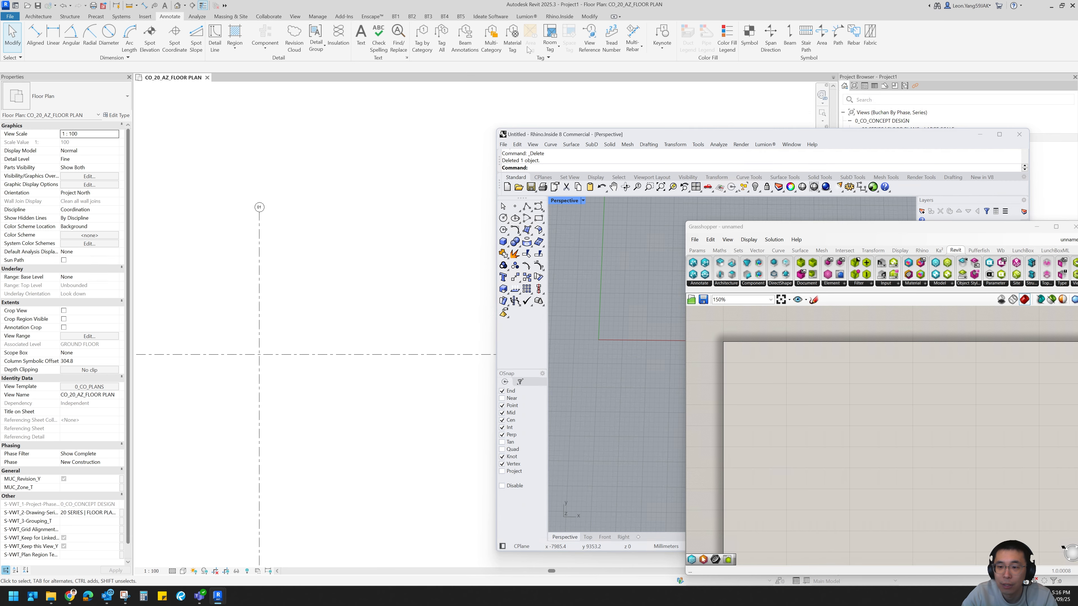
# - Bring up the Rhino and Grasshopper windows through Rhino.Inside.Revit and arrange them beside the Revit floor plan
pyautogui.click(560, 16)
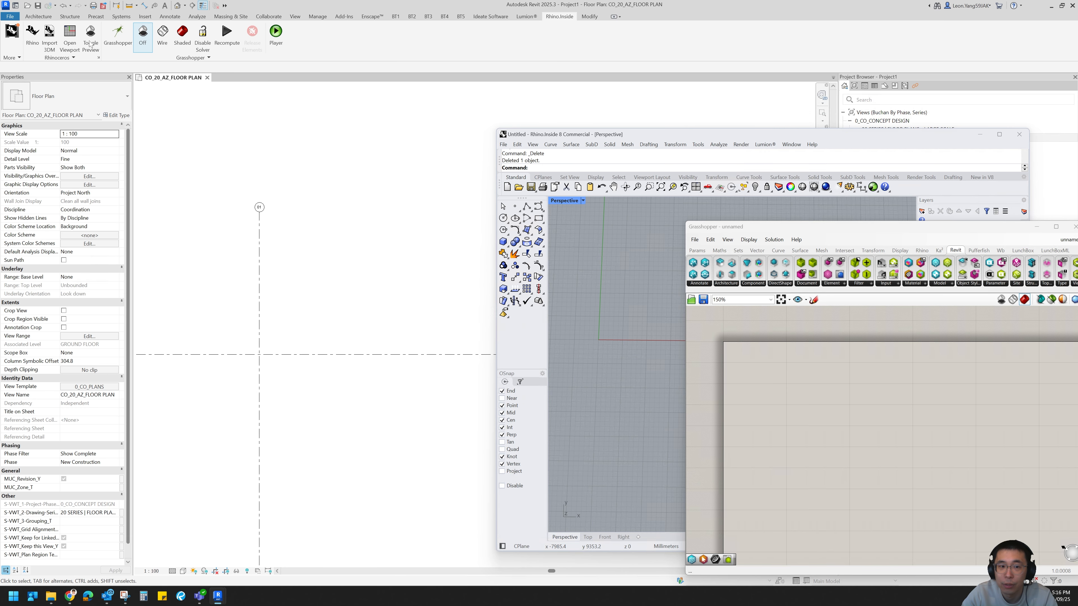
pyautogui.click(32, 38)
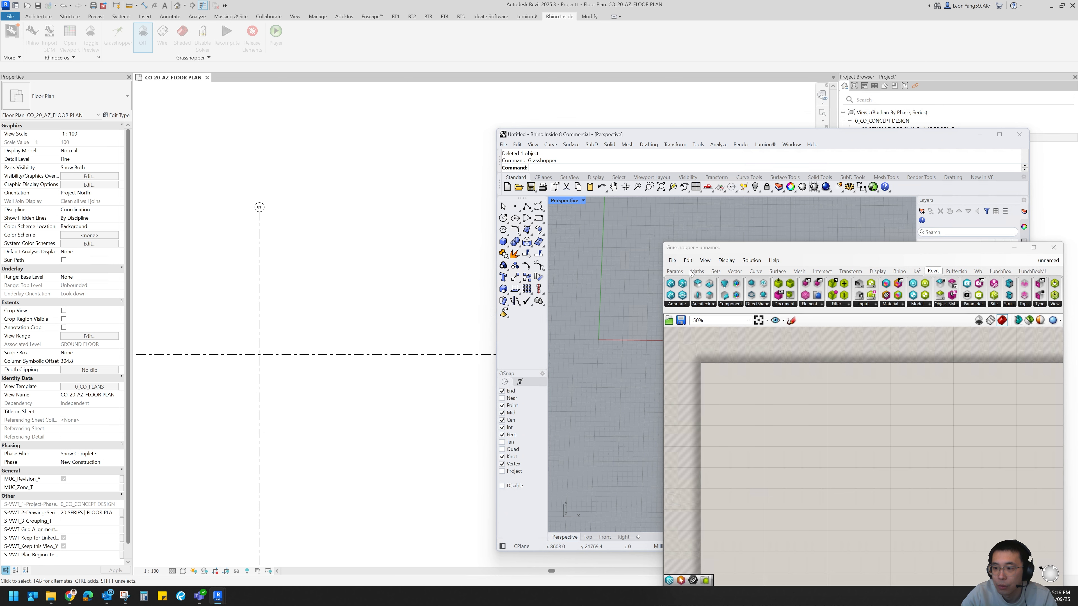
pyautogui.moveTo(745, 243); pyautogui.dragTo(727, 314)
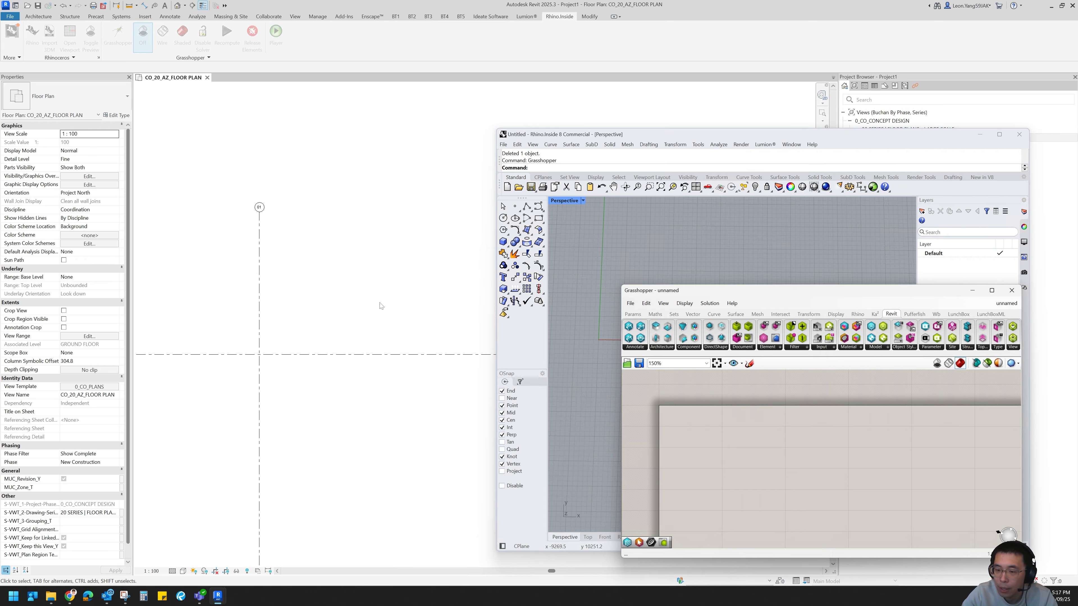
pyautogui.moveTo(686, 294); pyautogui.dragTo(726, 311)
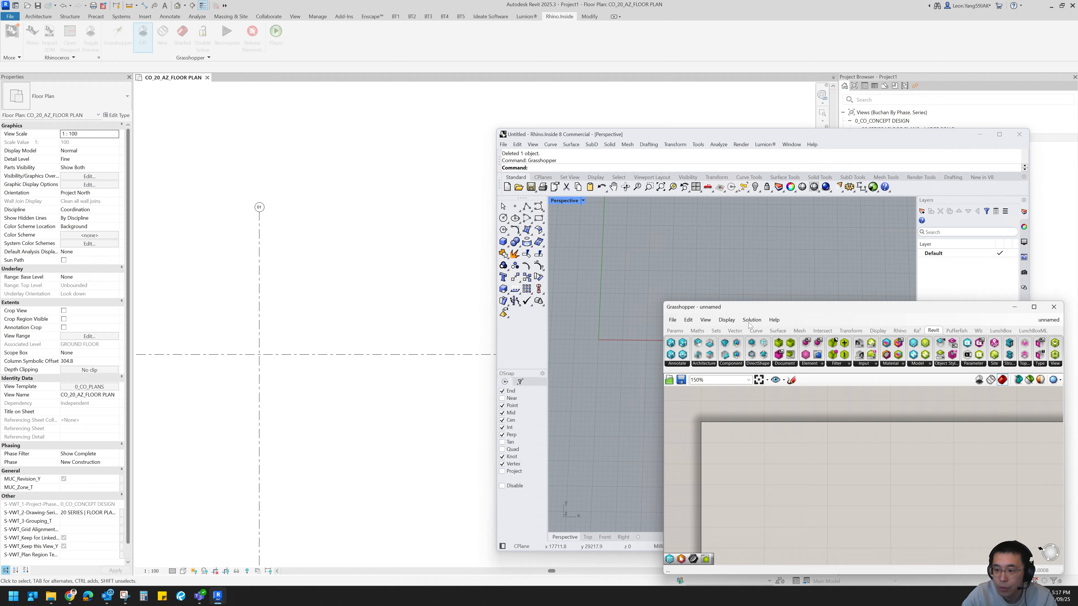
pyautogui.moveTo(747, 306); pyautogui.dragTo(668, 297)
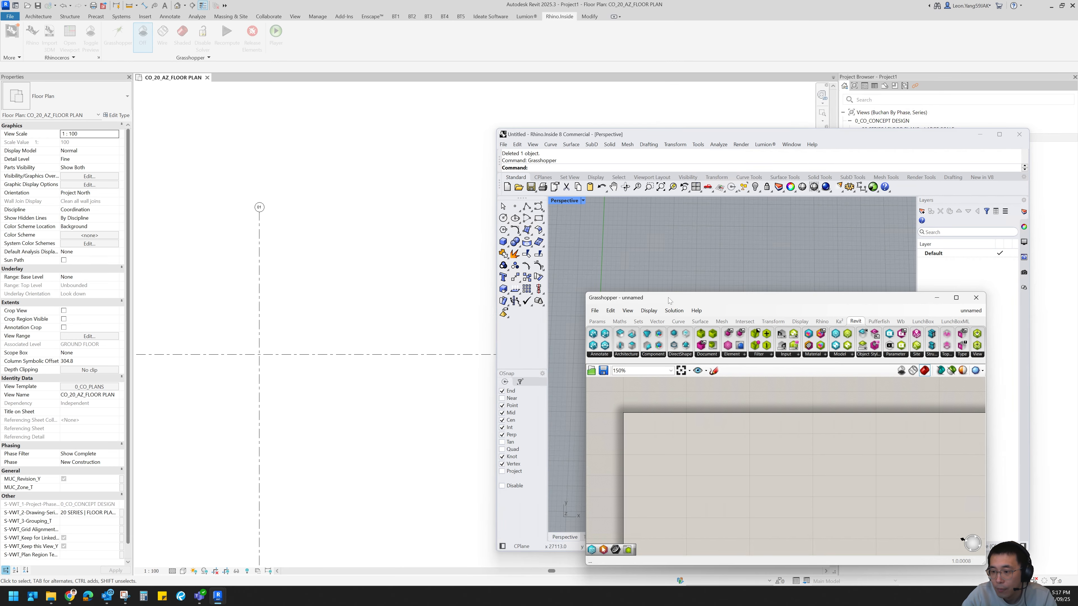
pyautogui.moveTo(672, 297); pyautogui.dragTo(698, 298)
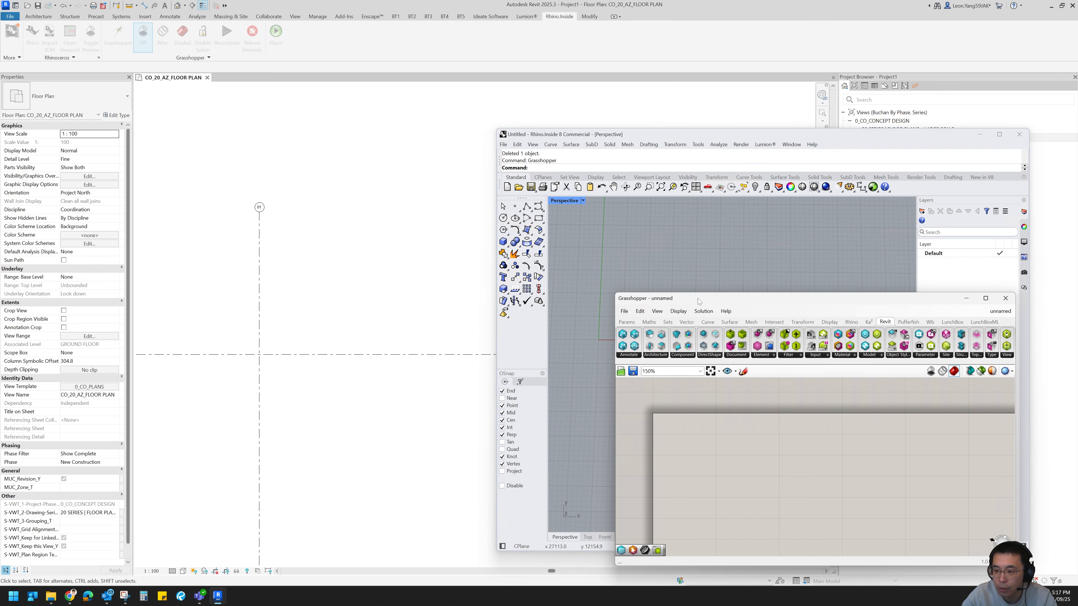
pyautogui.moveTo(557, 139); pyautogui.dragTo(480, 141)
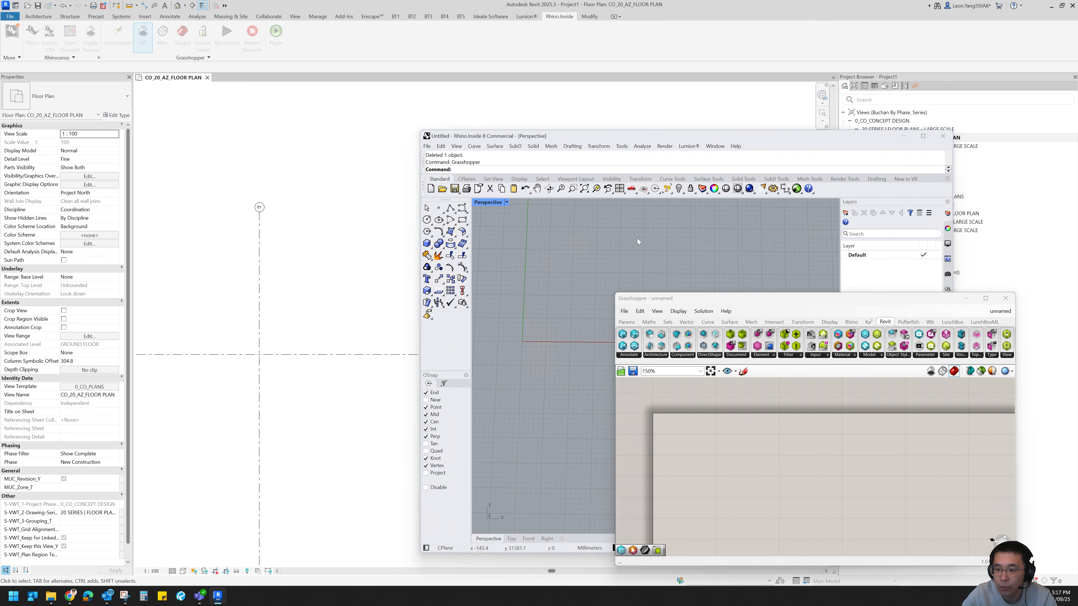
pyautogui.moveTo(684, 300); pyautogui.dragTo(724, 284)
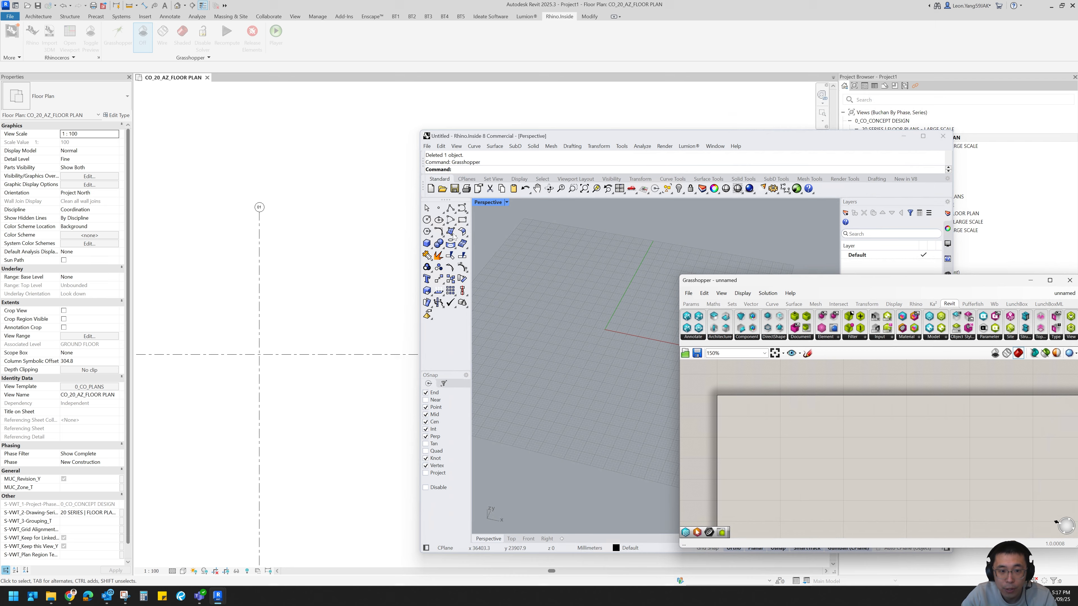
# - Draw a flat spiral with three turns near the origin of the Perspective viewport and select it
pyautogui.click(465, 213)
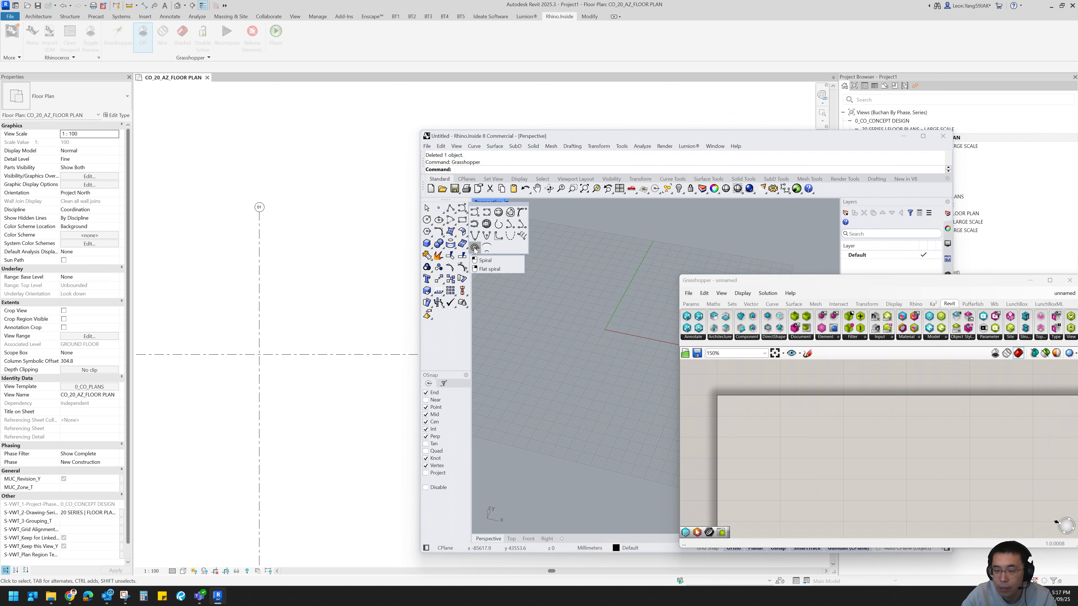
pyautogui.rightClick(475, 249)
pyautogui.click(590, 336)
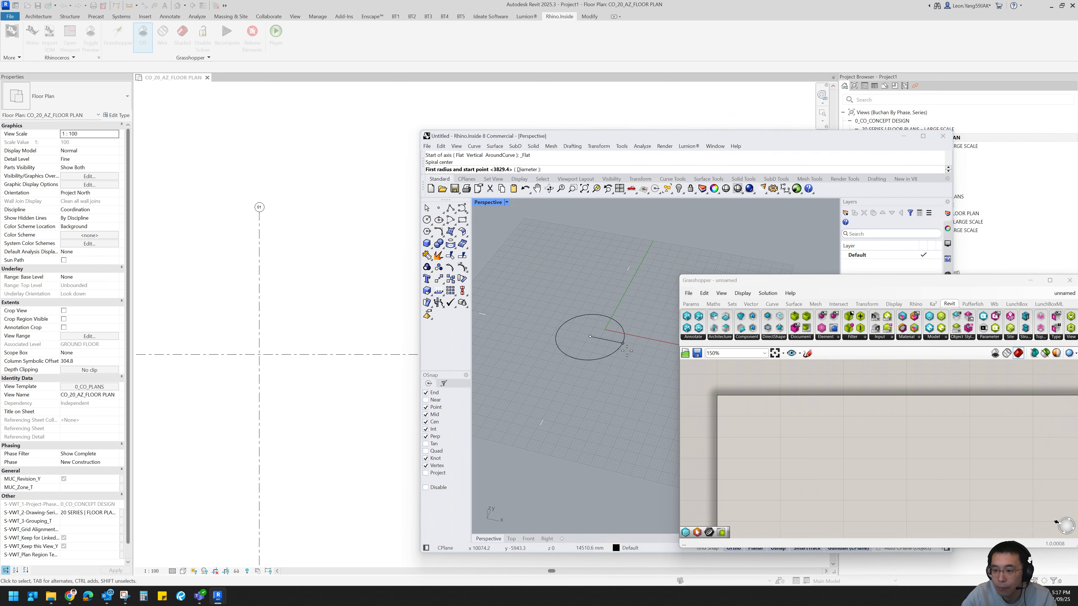
pyautogui.click(620, 343)
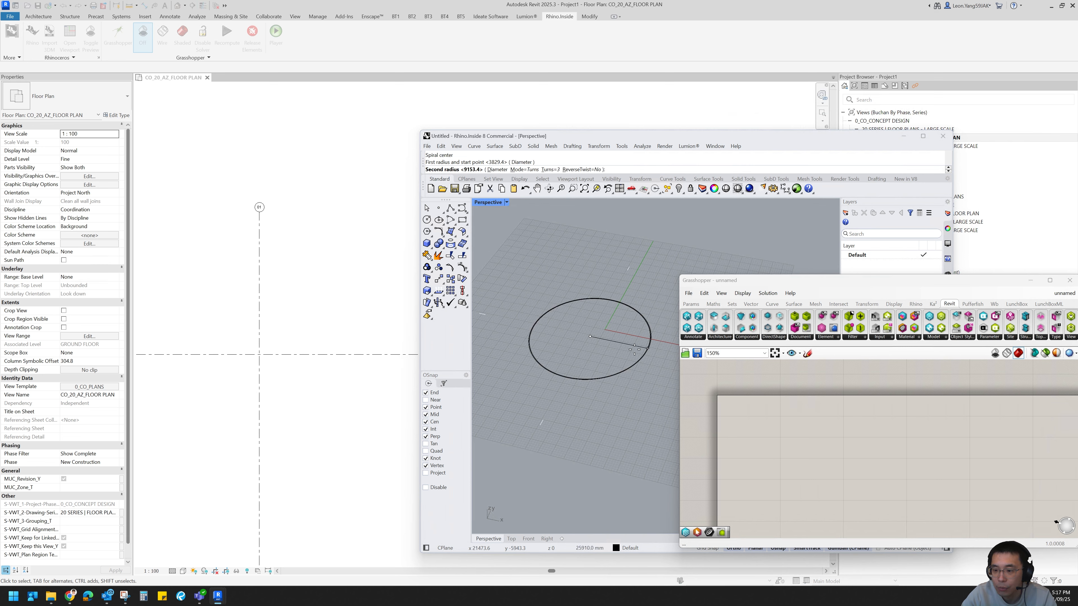
pyautogui.click(612, 341)
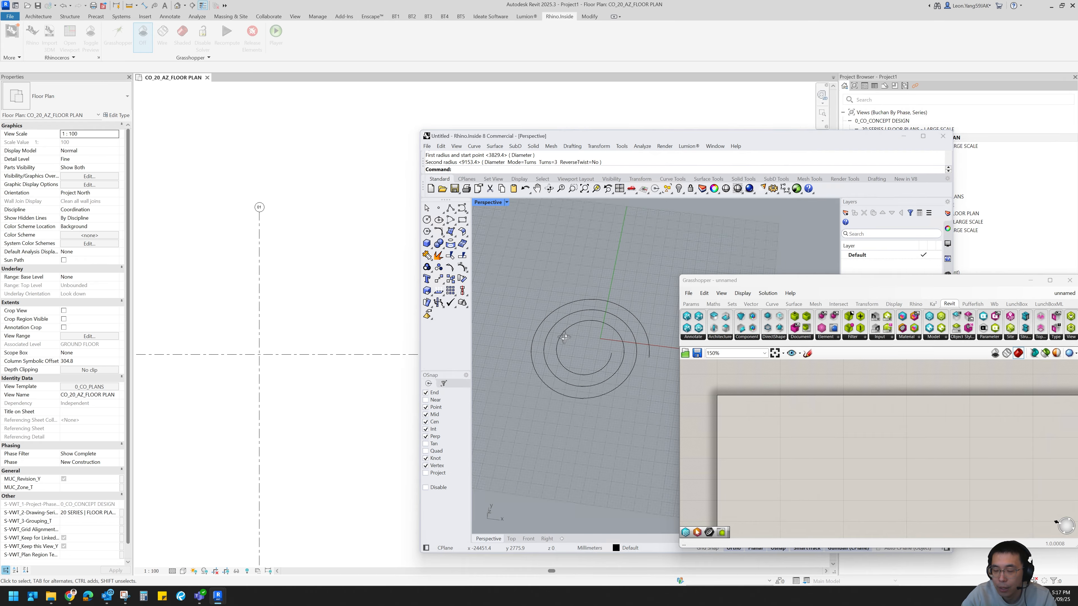
pyautogui.click(556, 305)
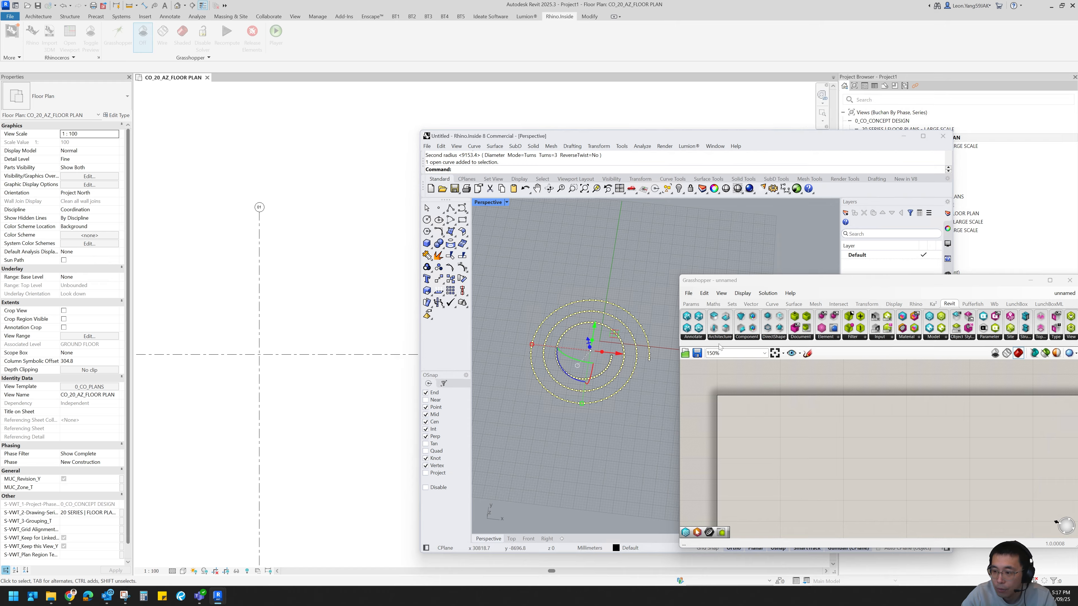
# - Place an Add Detail Line component on the Grasshopper canvas and connect an Active View component to its View input
pyautogui.click(694, 337)
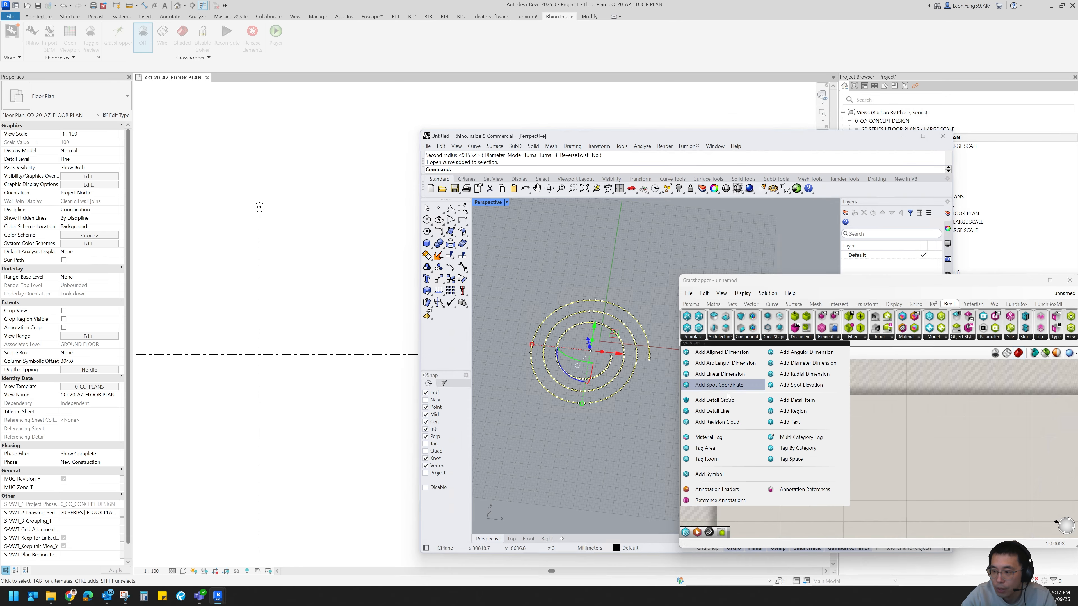
pyautogui.moveTo(717, 412); pyautogui.dragTo(860, 430)
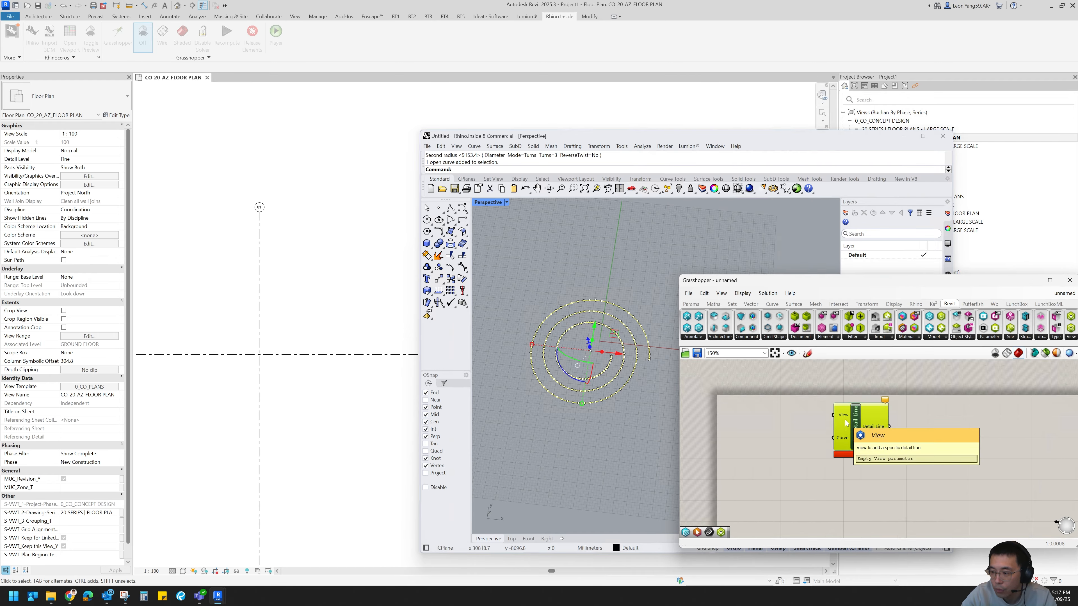
pyautogui.doubleClick(748, 428)
pyautogui.write('active')
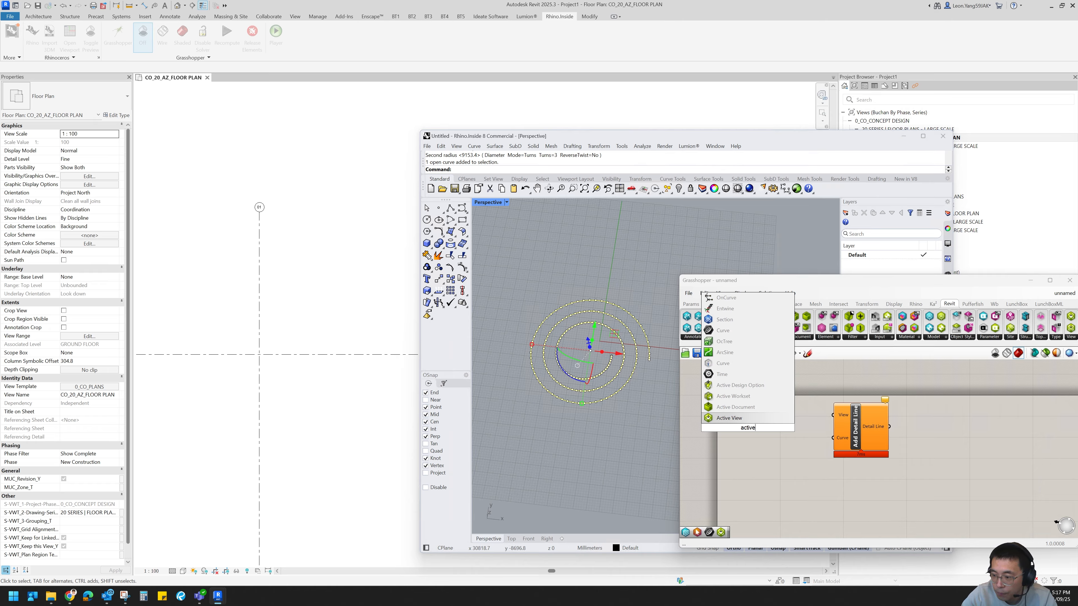
pyautogui.press('Return')
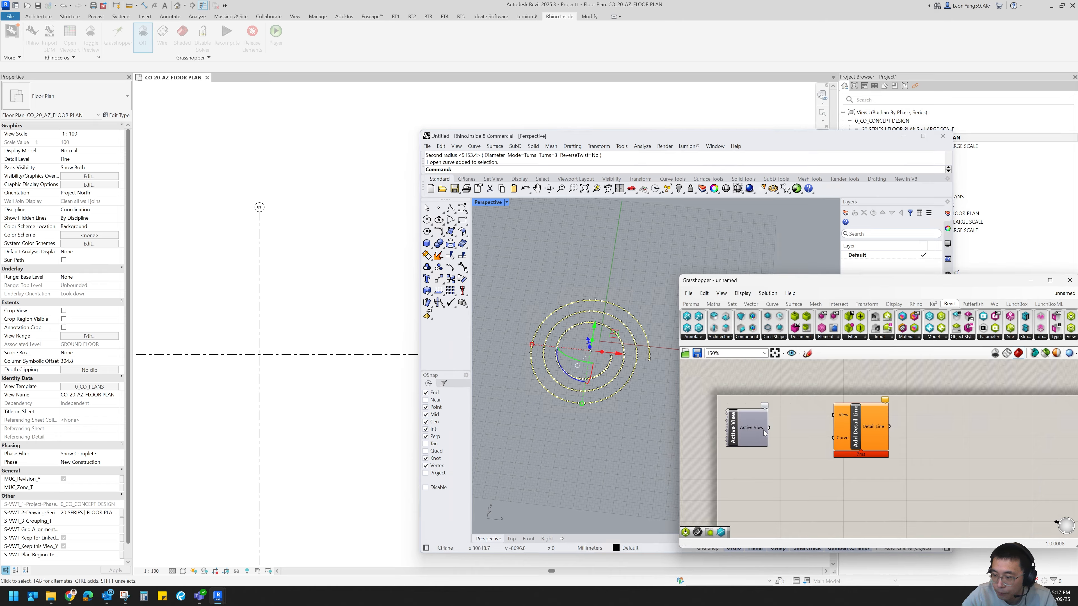
pyautogui.moveTo(765, 432); pyautogui.dragTo(823, 421)
pyautogui.moveTo(742, 431); pyautogui.dragTo(770, 415)
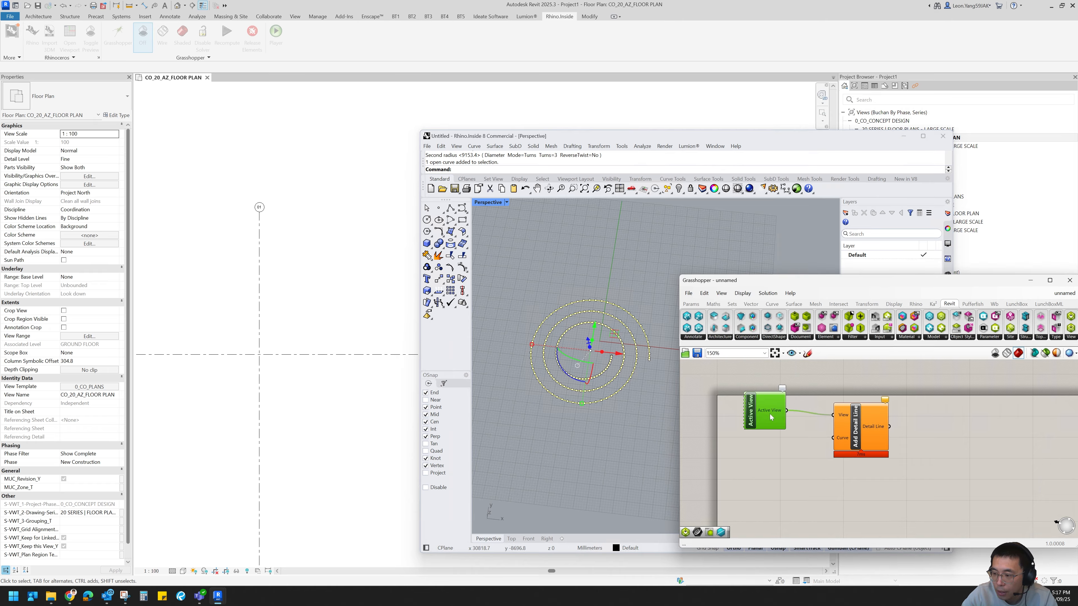
# - Add a Curve parameter, reference the selected spiral in it, and connect it to the Curve input of Add Detail Line
pyautogui.doubleClick(774, 468)
pyautogui.write('cur')
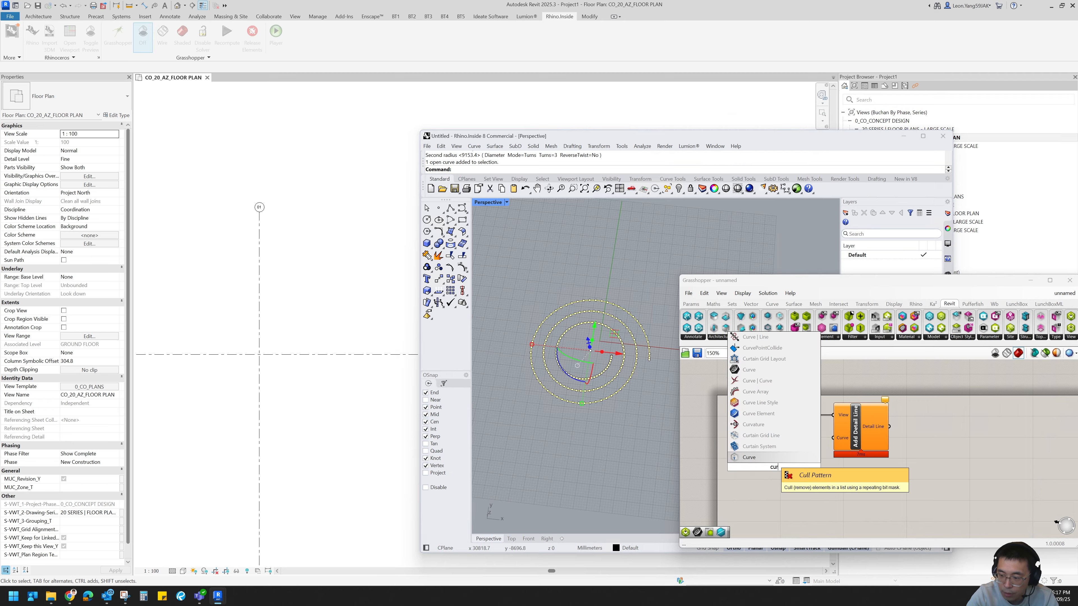
pyautogui.click(764, 460)
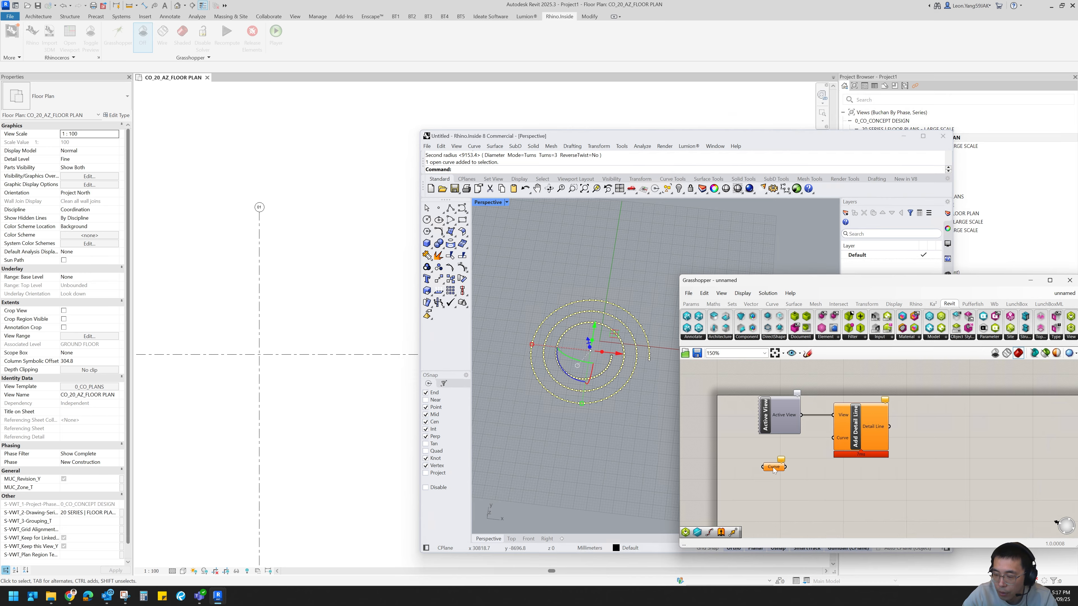
pyautogui.rightClick(775, 470)
pyautogui.click(824, 524)
pyautogui.moveTo(786, 467); pyautogui.dragTo(833, 438)
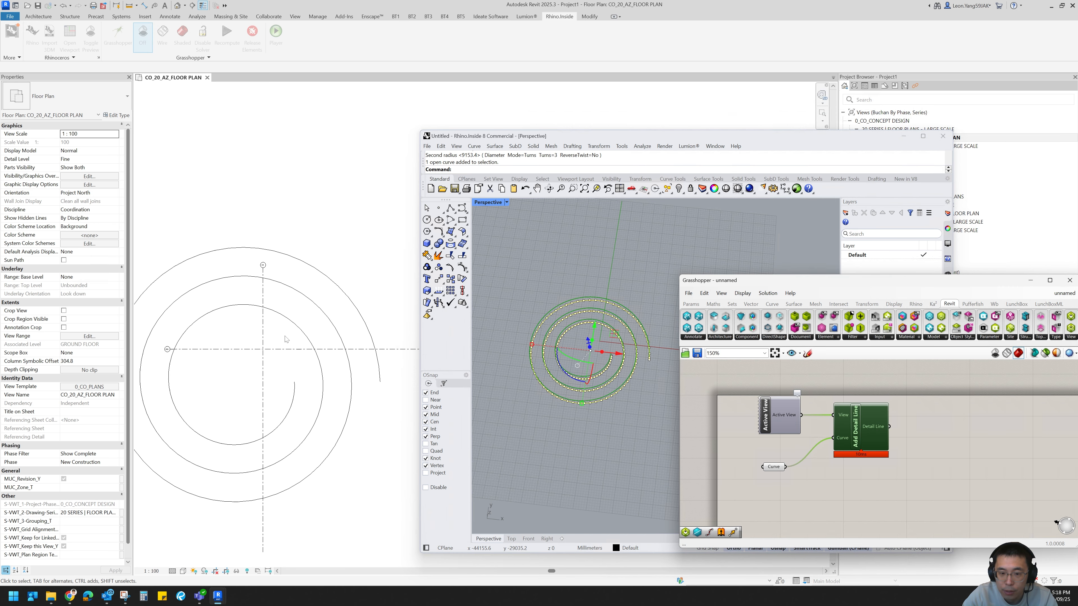
# - Inspect the spiral detail line in the Revit floor plan, then clear the selections
pyautogui.scroll(-2, 285, 338)
pyautogui.click(353, 331)
pyautogui.scroll(-2, 366, 323)
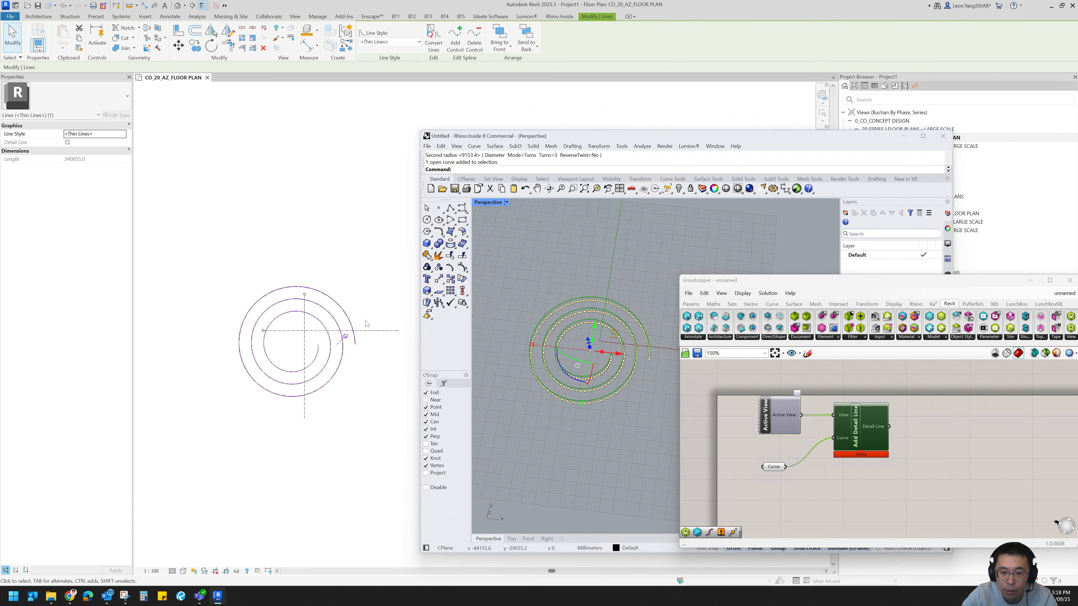
pyautogui.click(367, 324)
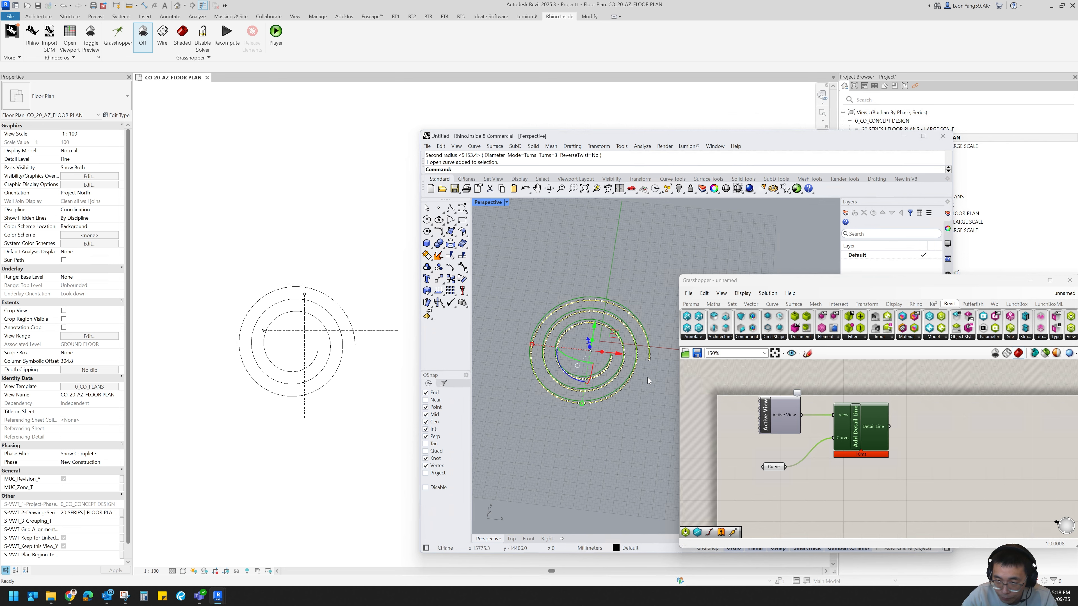
pyautogui.press('Escape')
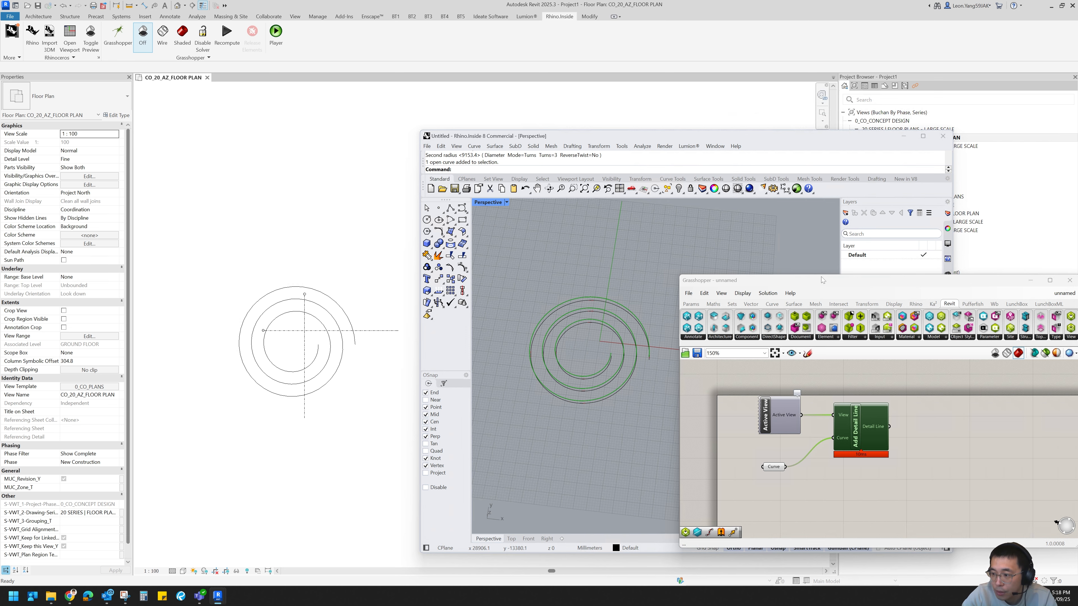
# - Make room on the Grasshopper canvas and place an Add Region component below the detail line definition
pyautogui.moveTo(821, 276); pyautogui.dragTo(821, 161)
pyautogui.moveTo(900, 372); pyautogui.dragTo(751, 289)
pyautogui.moveTo(779, 301); pyautogui.dragTo(749, 274)
pyautogui.click(840, 372)
pyautogui.moveTo(839, 372); pyautogui.dragTo(853, 398, button='right')
pyautogui.click(699, 225)
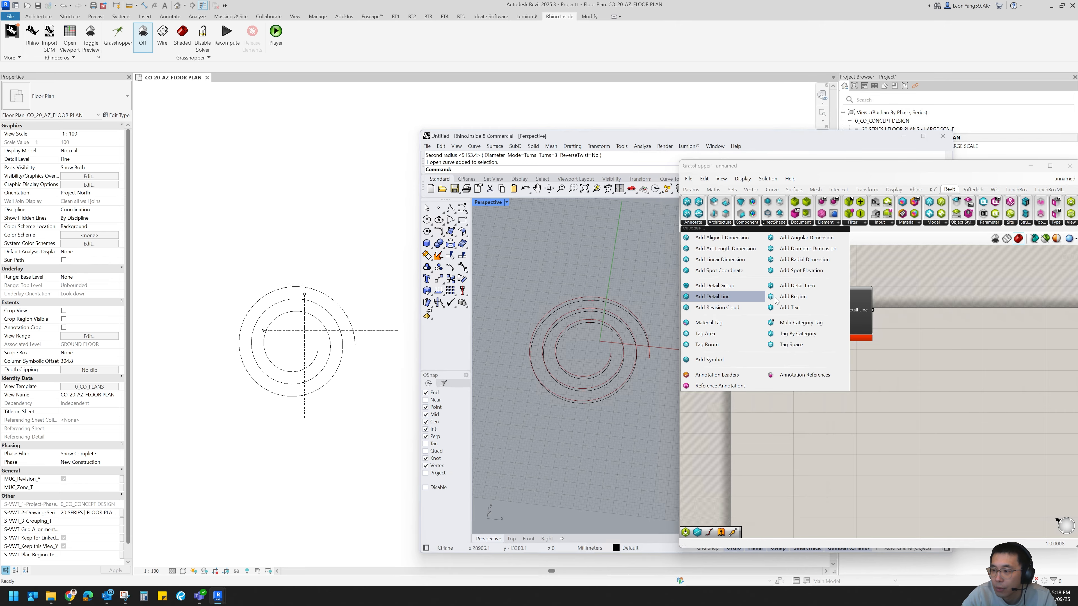
pyautogui.moveTo(797, 297)
pyautogui.mouseDown()
pyautogui.moveTo(838, 437)
pyautogui.moveTo(847, 408)
pyautogui.mouseUp()
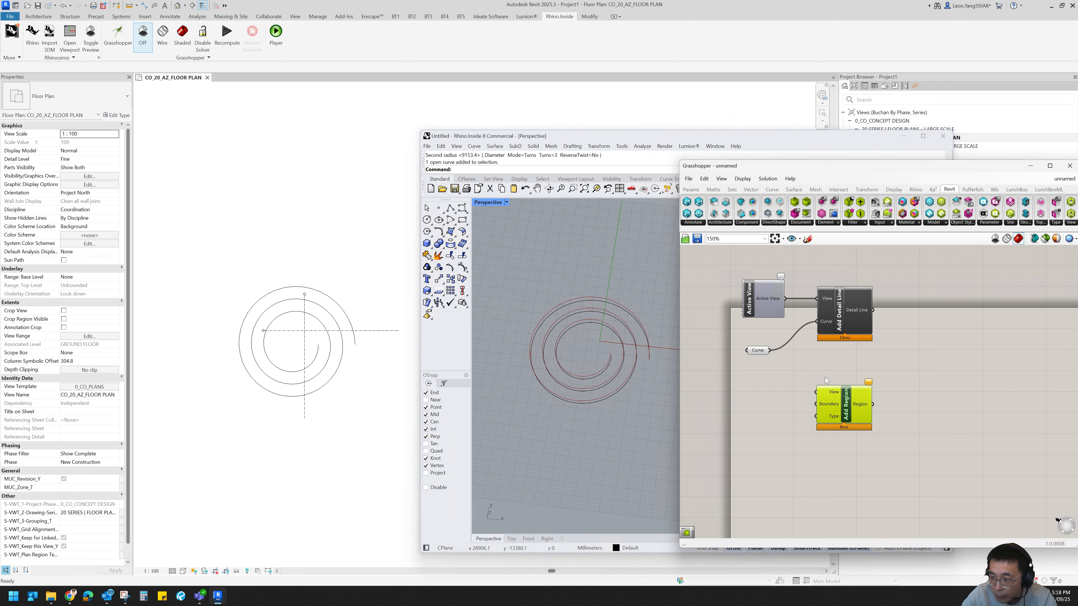
pyautogui.moveTo(913, 165); pyautogui.dragTo(779, 166)
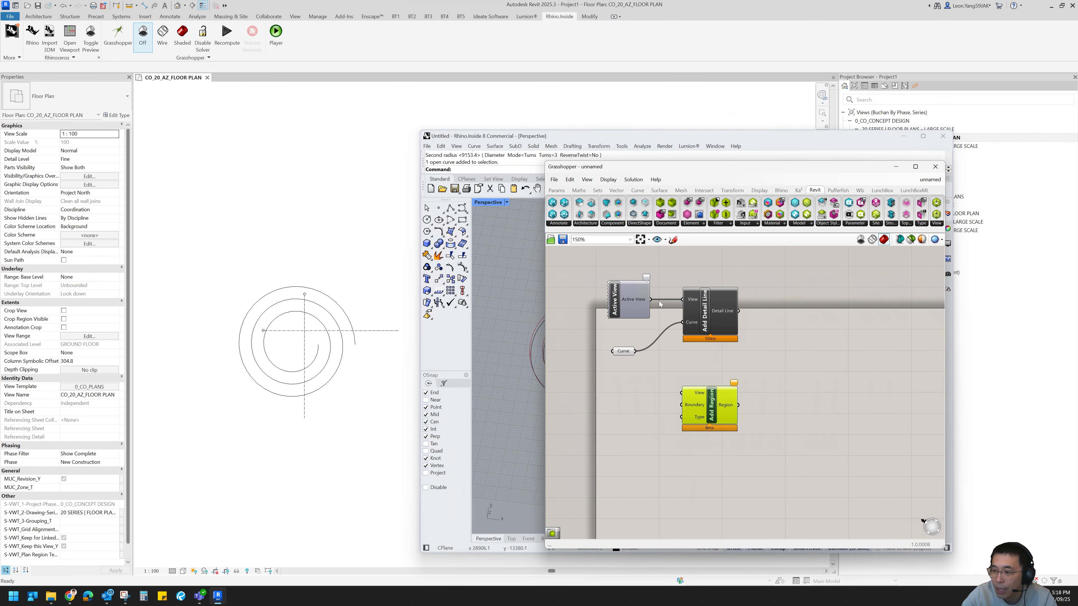
# - Place a Query Views component beside Add Region, leaving a gap between the two components
pyautogui.click(934, 223)
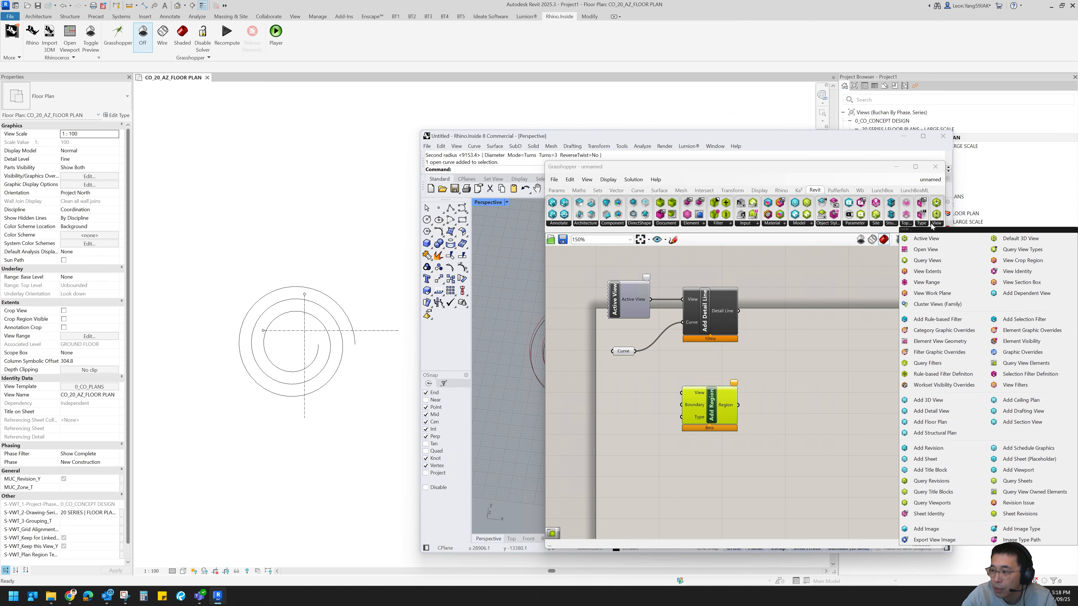
pyautogui.click(927, 260)
pyautogui.click(617, 402)
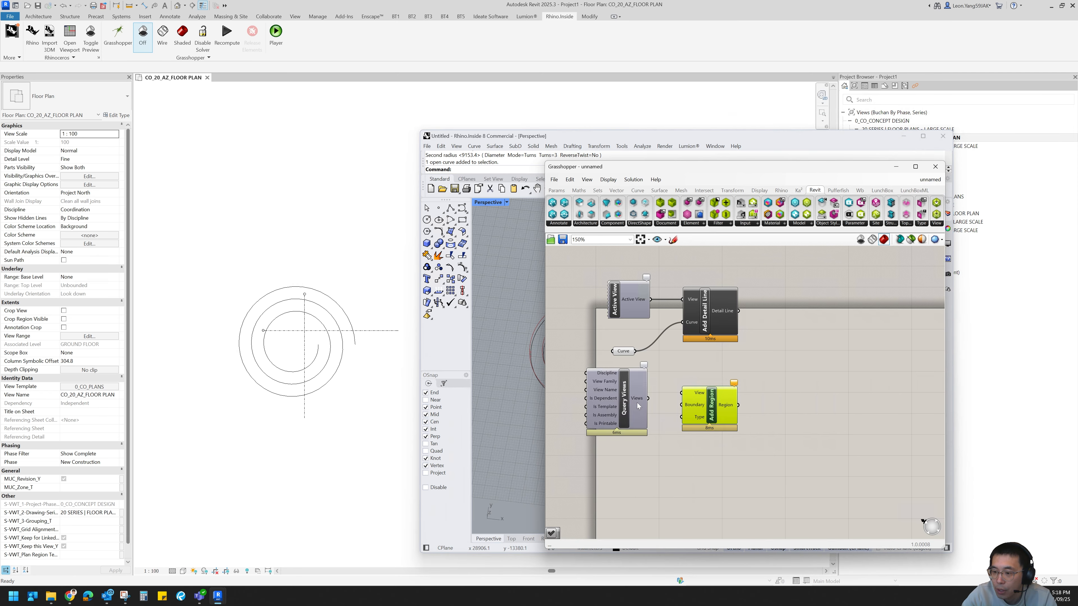
pyautogui.moveTo(697, 411); pyautogui.dragTo(748, 410)
# - Insert a Value Picker between Query Views and Add Region and connect the Views output to it
pyautogui.doubleClick(710, 441)
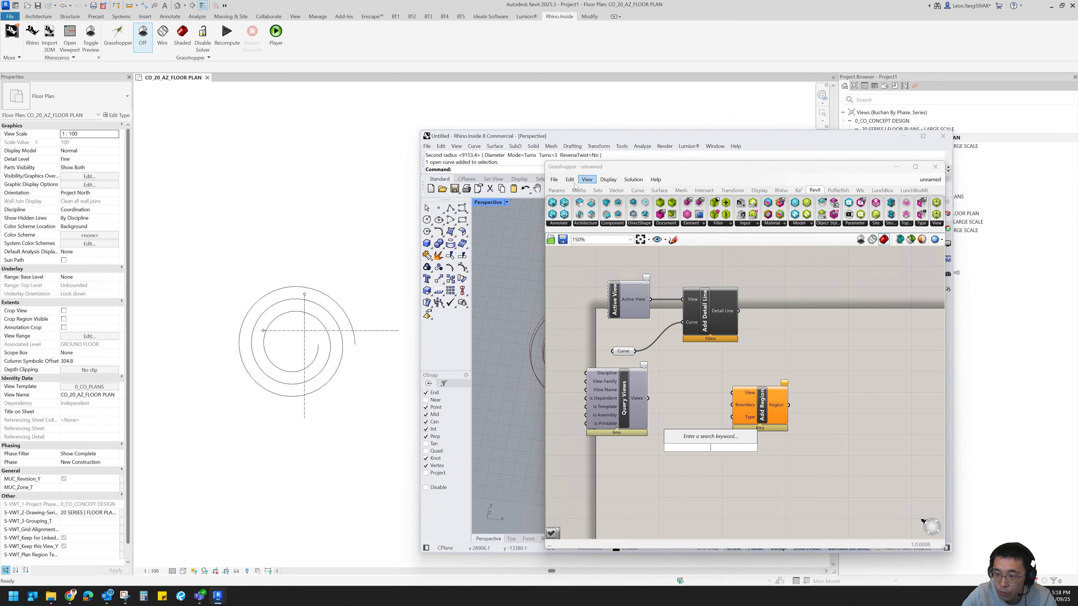
pyautogui.click(557, 191)
pyautogui.click(633, 224)
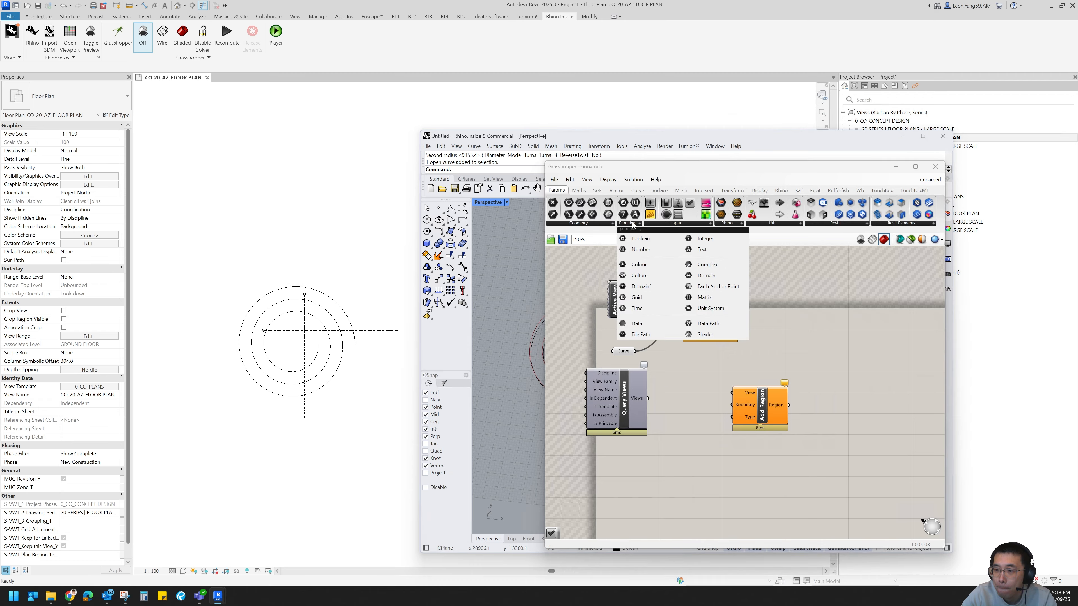
pyautogui.click(662, 224)
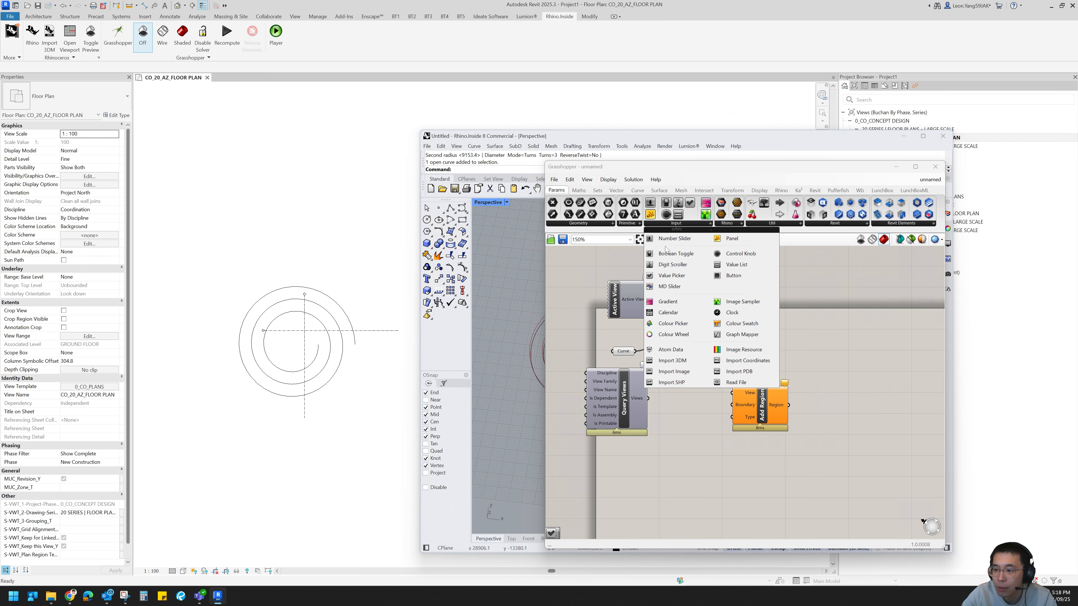
pyautogui.click(677, 280)
pyautogui.click(661, 384)
pyautogui.moveTo(676, 383); pyautogui.dragTo(711, 380)
pyautogui.moveTo(649, 398); pyautogui.dragTo(663, 398)
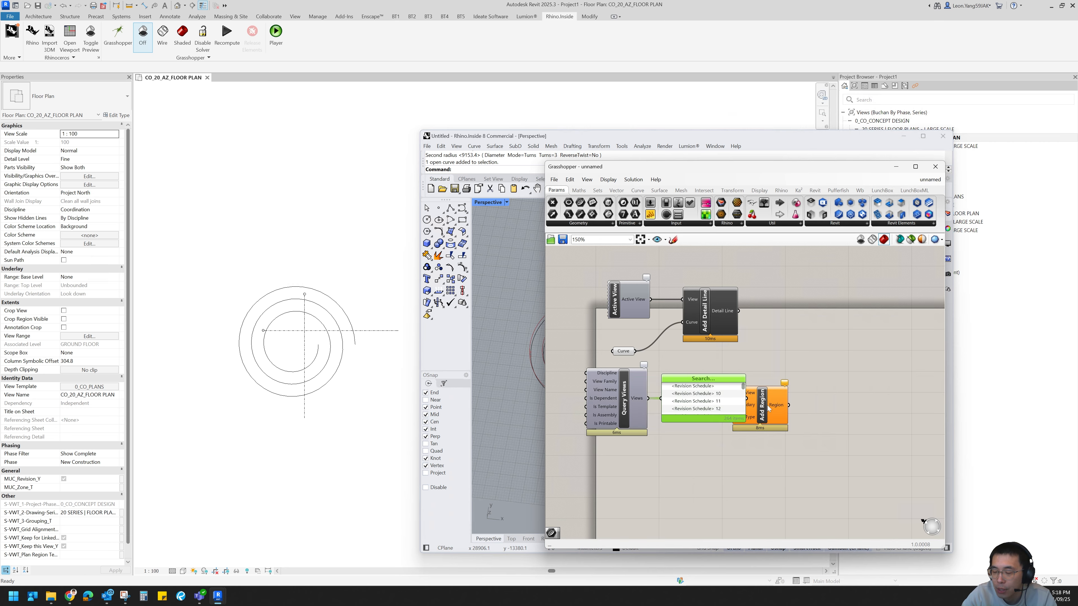
pyautogui.moveTo(768, 408); pyautogui.dragTo(823, 402)
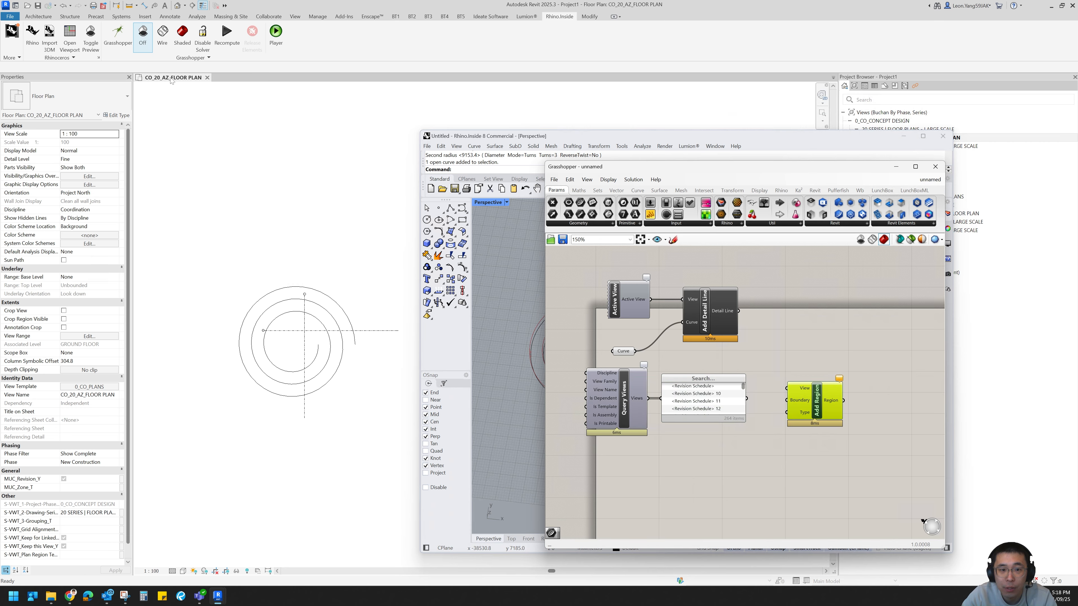
# - Filter the view picker by "az_floor plan", choose CO_20_AZ_FLOOR PLAN, and connect it to Add Region's View input
pyautogui.click(696, 382)
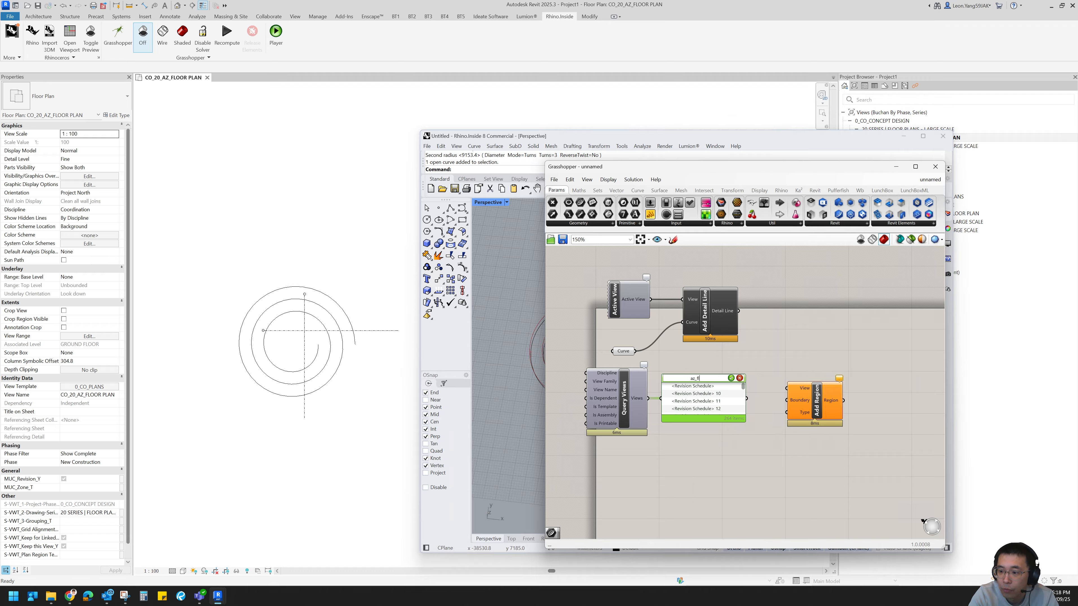
pyautogui.write('oor plan')
pyautogui.press('Return')
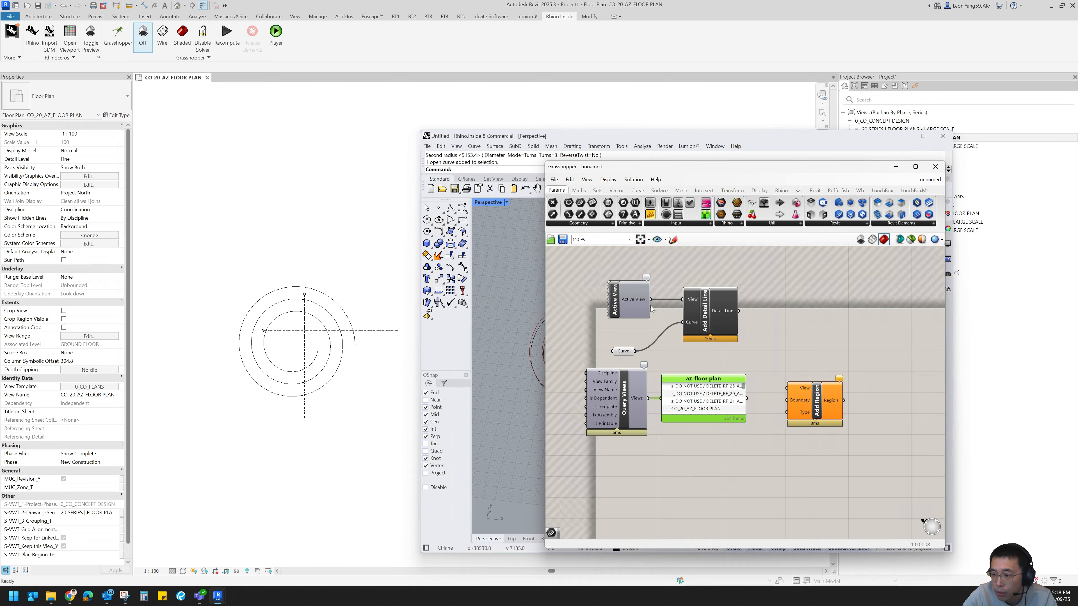
pyautogui.click(708, 410)
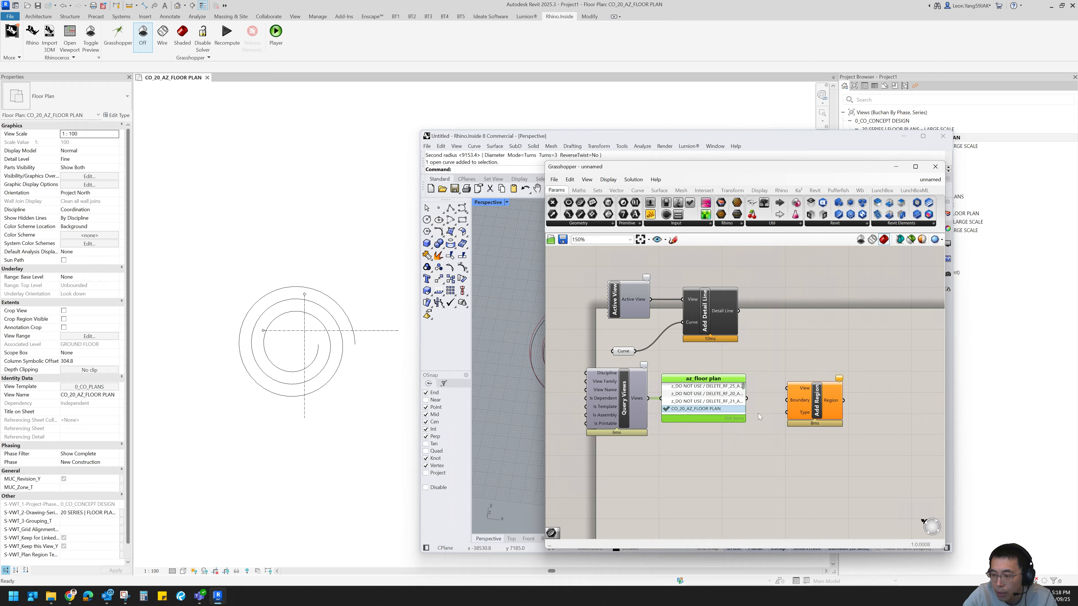
pyautogui.moveTo(747, 401); pyautogui.dragTo(800, 422)
# - Draw two nested rectangles beside the spiral in the Rhino Perspective viewport and select both
pyautogui.moveTo(610, 165); pyautogui.dragTo(773, 181)
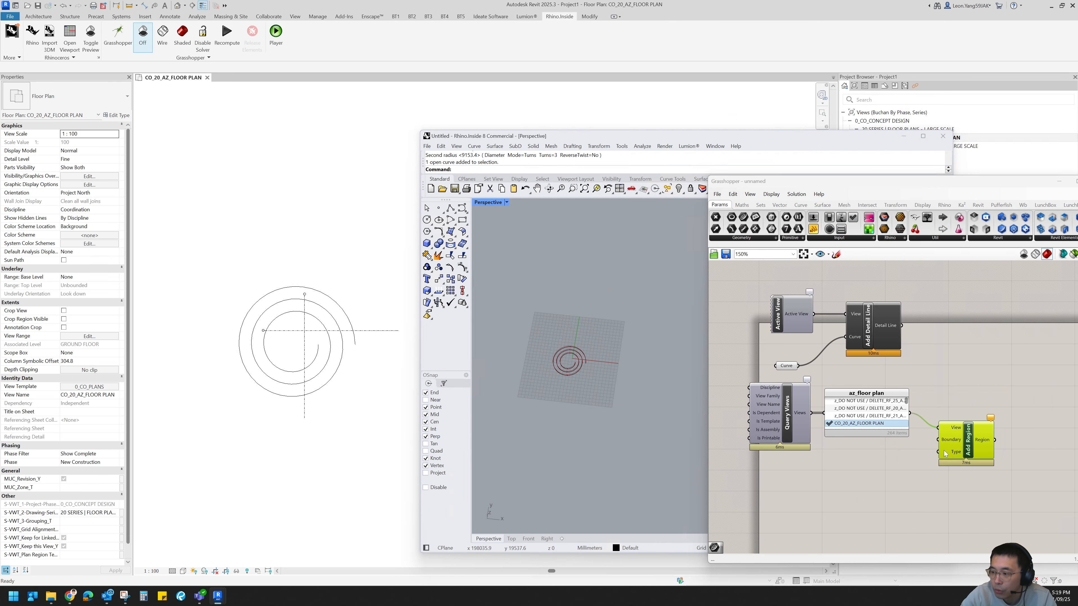
pyautogui.click(463, 220)
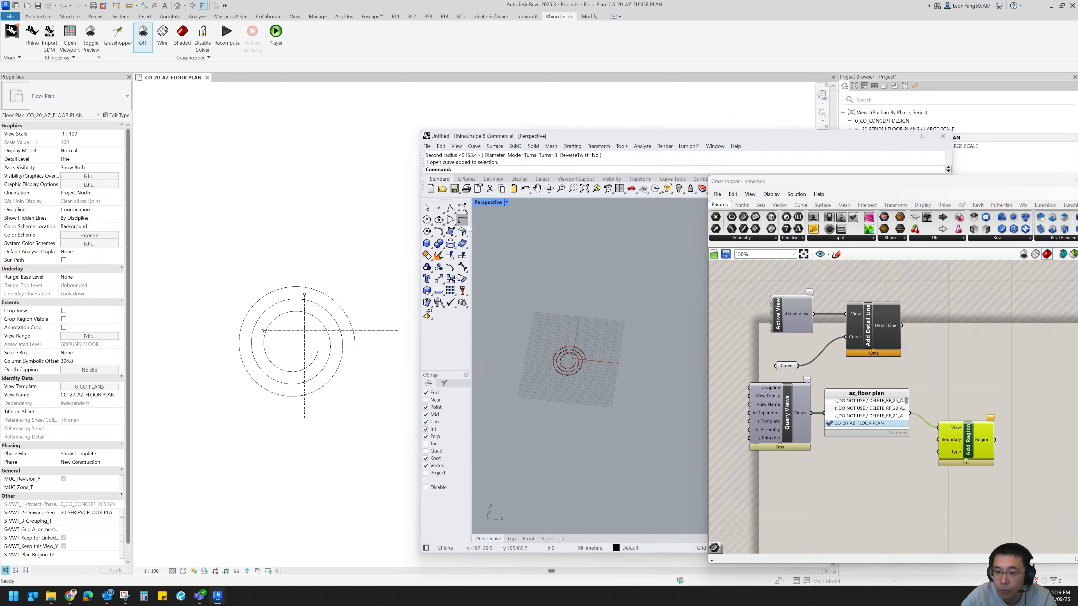
pyautogui.click(610, 384)
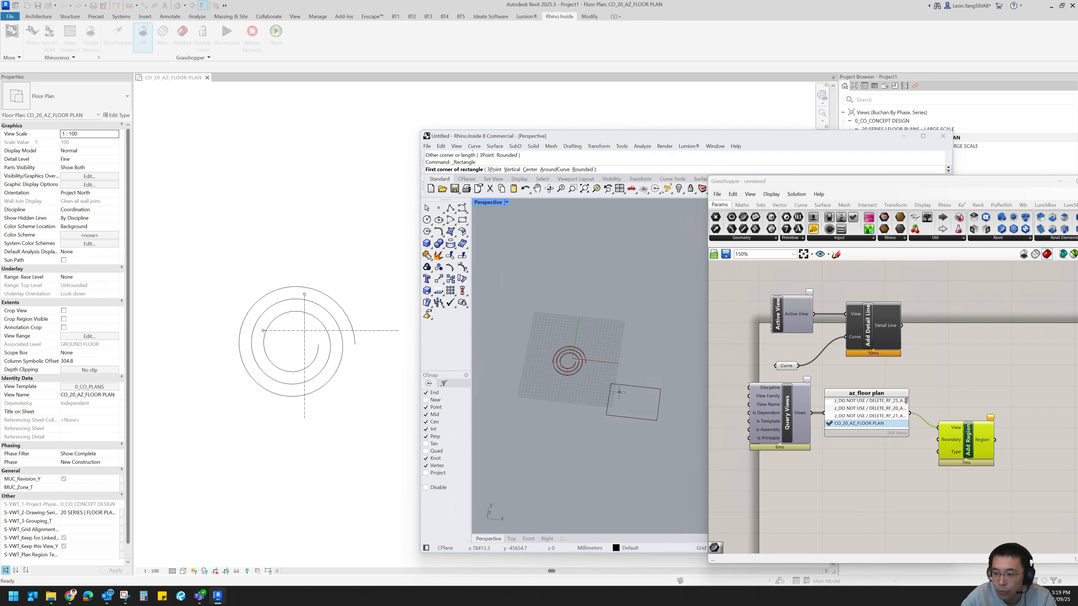
pyautogui.click(645, 412)
pyautogui.moveTo(675, 432); pyautogui.dragTo(631, 399)
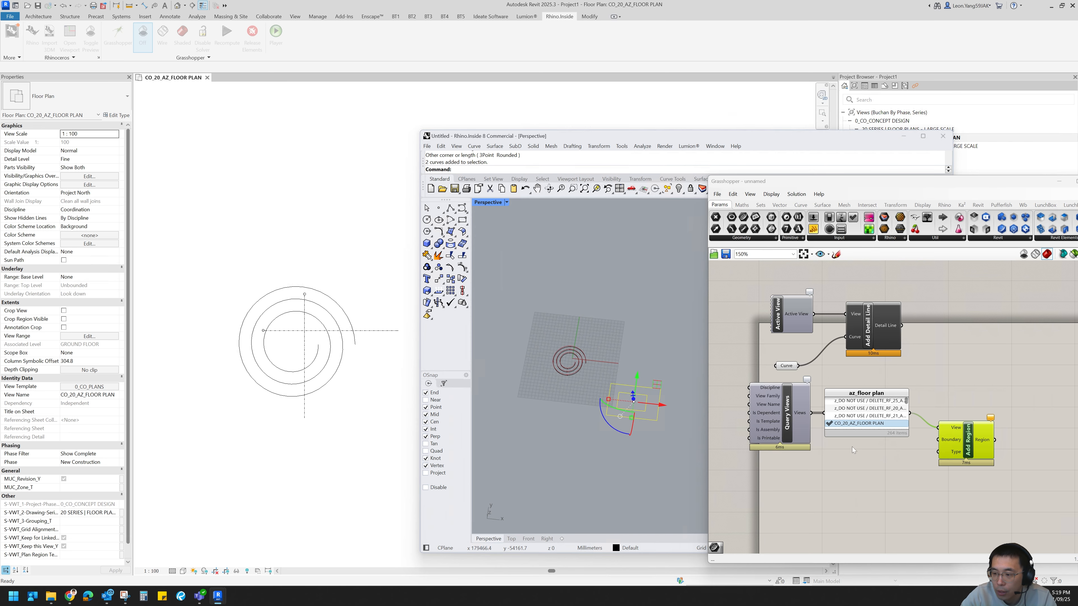
# - Add a Curve parameter referencing both rectangles and connect it to Add Region's Boundary input
pyautogui.doubleClick(868, 476)
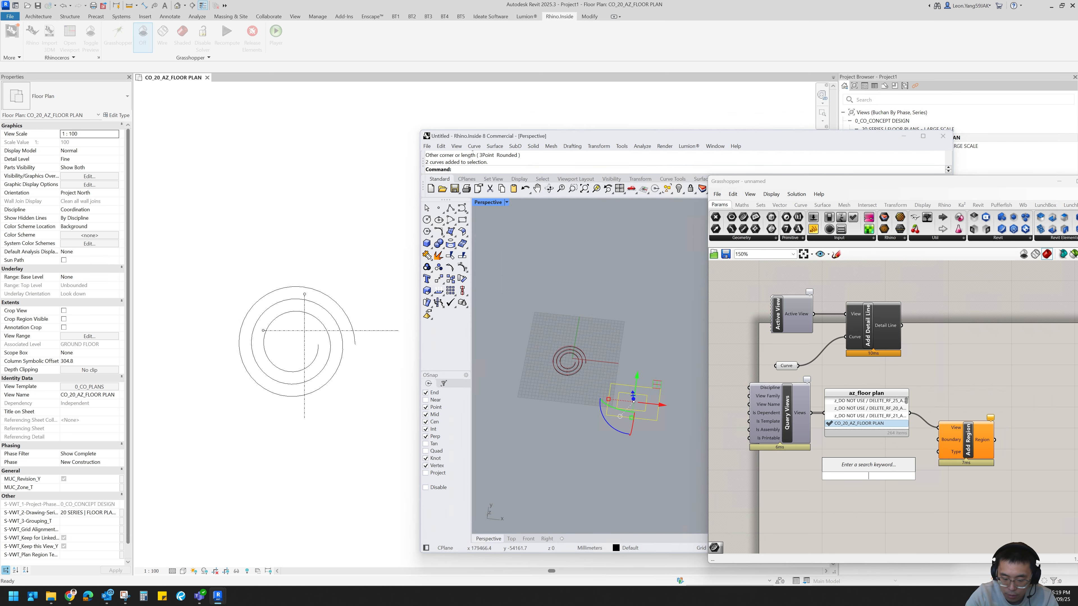
pyautogui.write('curv')
pyautogui.click(828, 465)
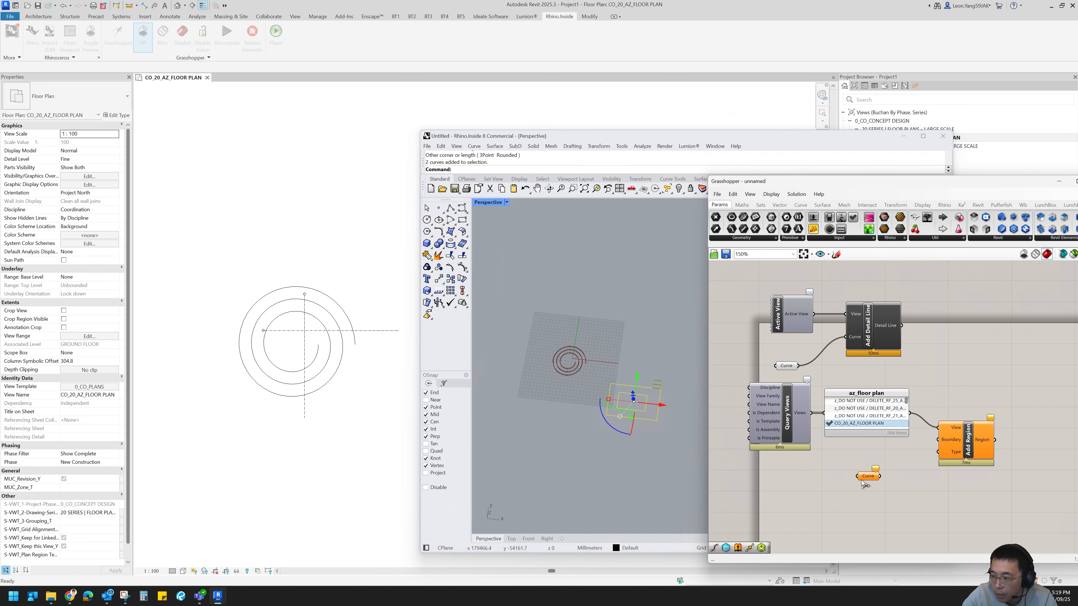
pyautogui.rightClick(861, 477)
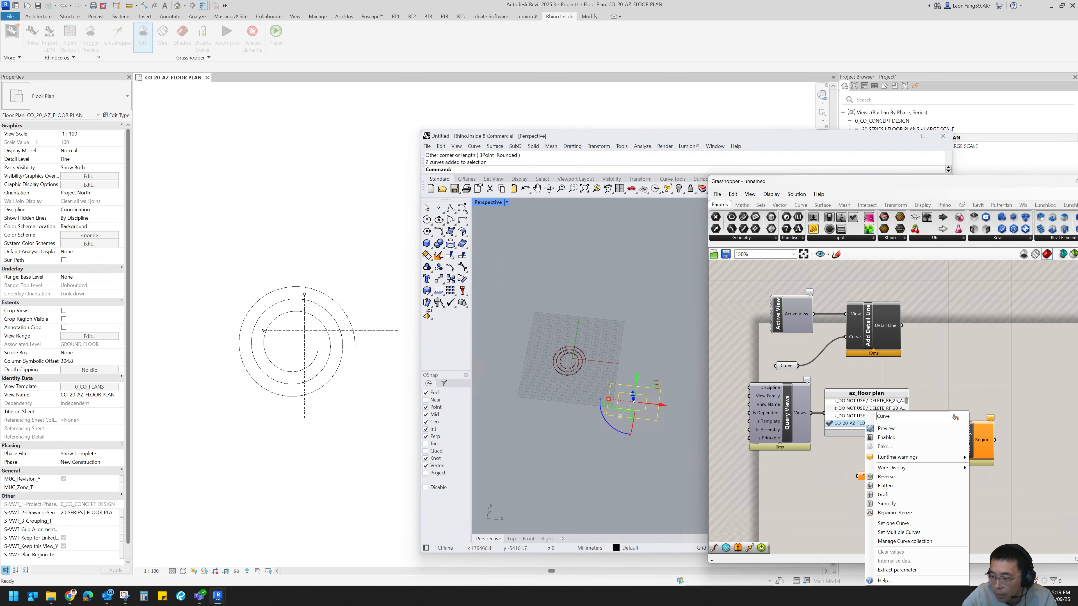
pyautogui.click(898, 532)
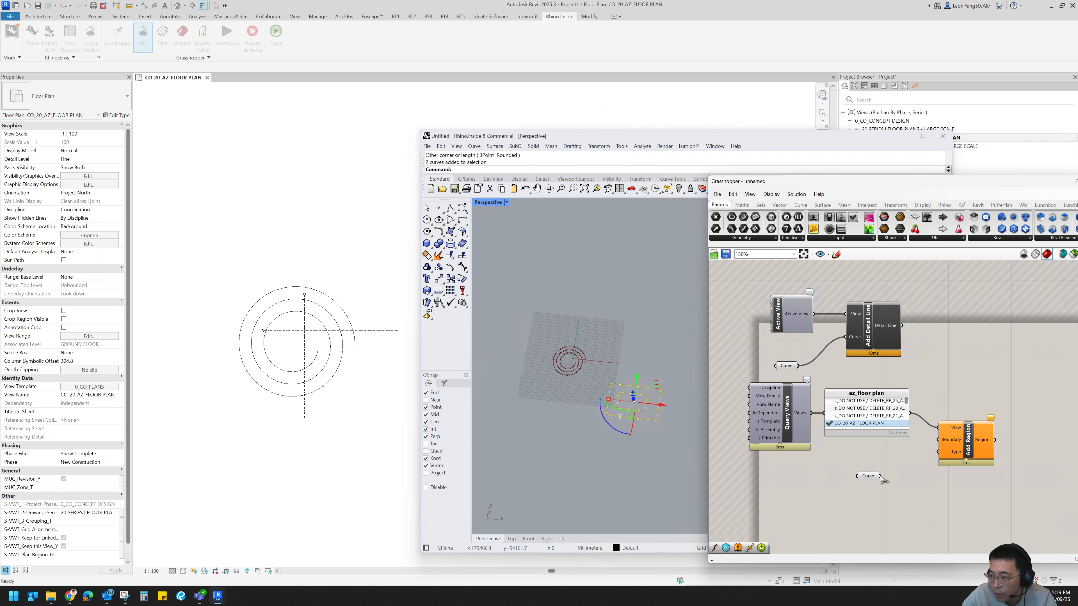
pyautogui.moveTo(882, 476); pyautogui.dragTo(938, 440)
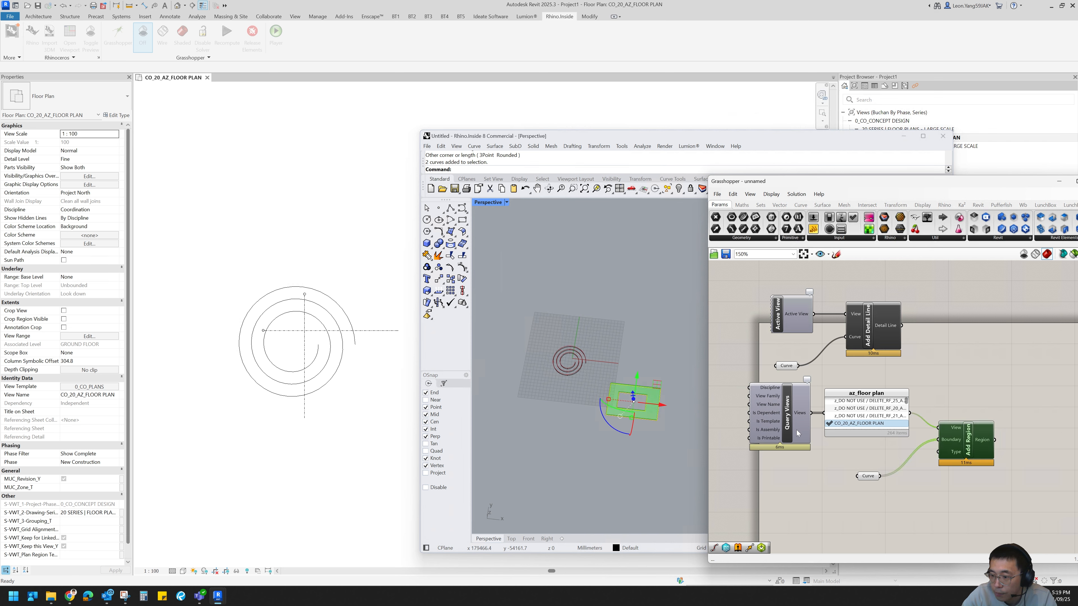
# - Select the new filled region in the Revit floor plan and examine its shape, opening and pin
pyautogui.click(662, 439)
pyautogui.scroll(-4, 294, 340)
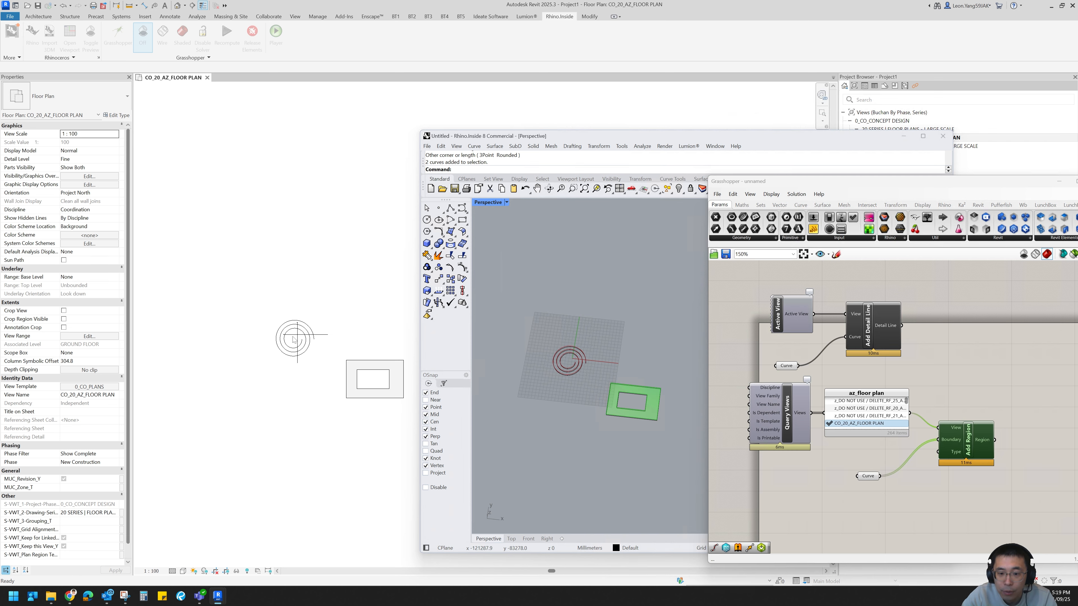
pyautogui.click(373, 377)
pyautogui.scroll(4, 369, 380)
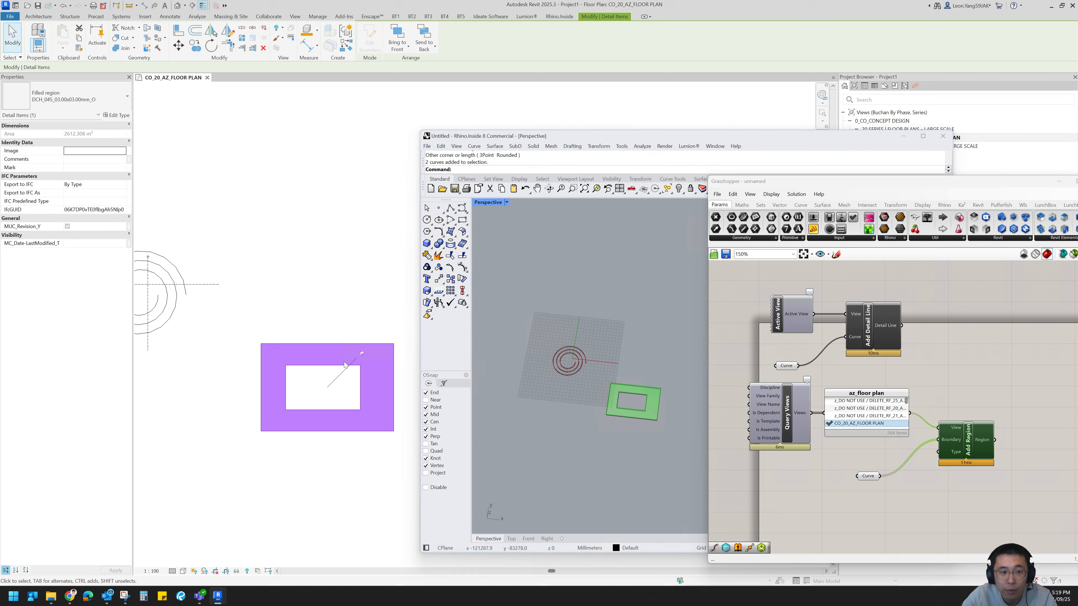
pyautogui.scroll(2, 362, 382)
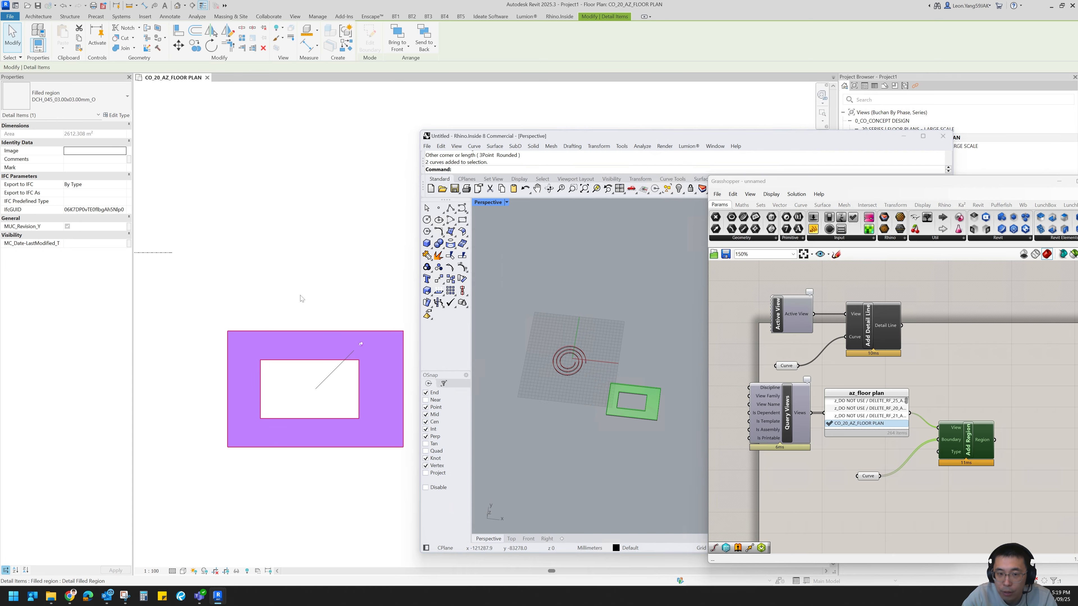
pyautogui.scroll(-3, 276, 302)
# - Add a Pin Element component, connect Add Region's Region output to its Element input, and set Pinned to False
pyautogui.moveTo(1011, 411); pyautogui.dragTo(893, 408, button='right')
pyautogui.doubleClick(940, 446)
pyautogui.write('pin')
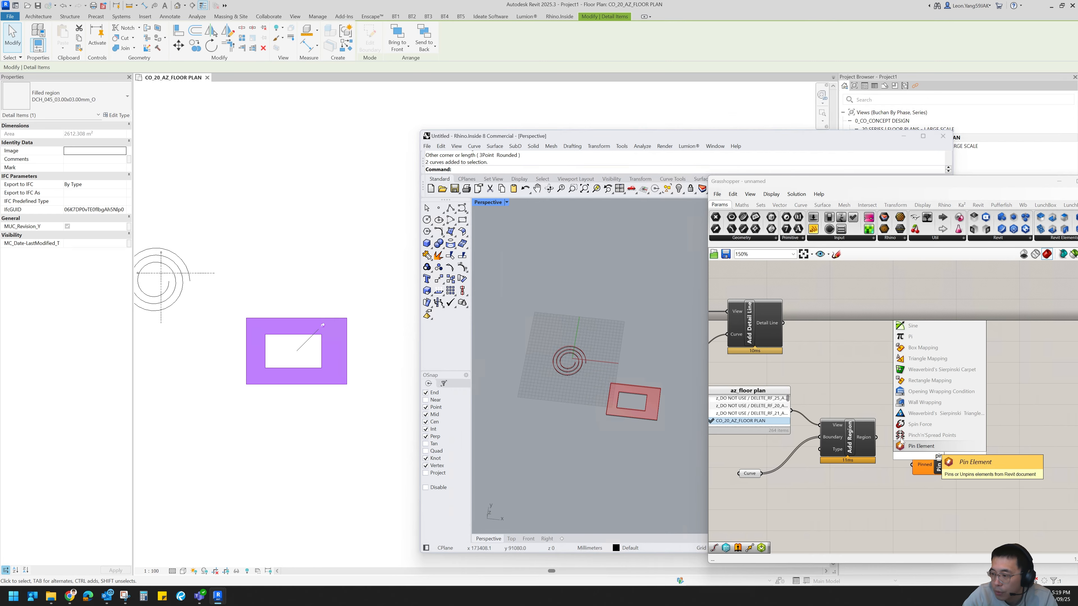
pyautogui.press('Return')
pyautogui.moveTo(876, 437); pyautogui.dragTo(915, 453)
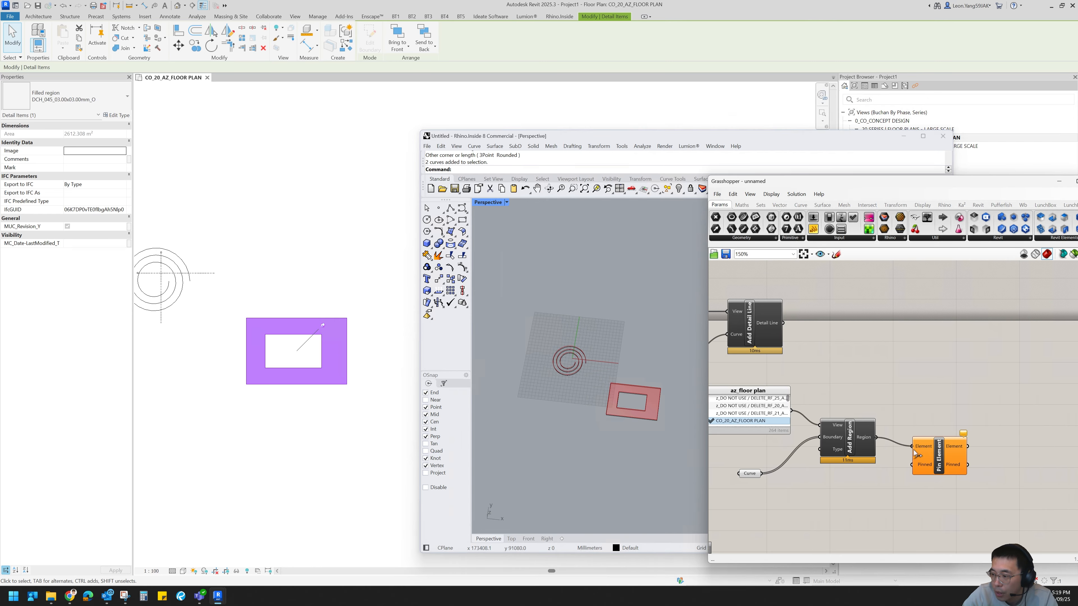
pyautogui.rightClick(927, 466)
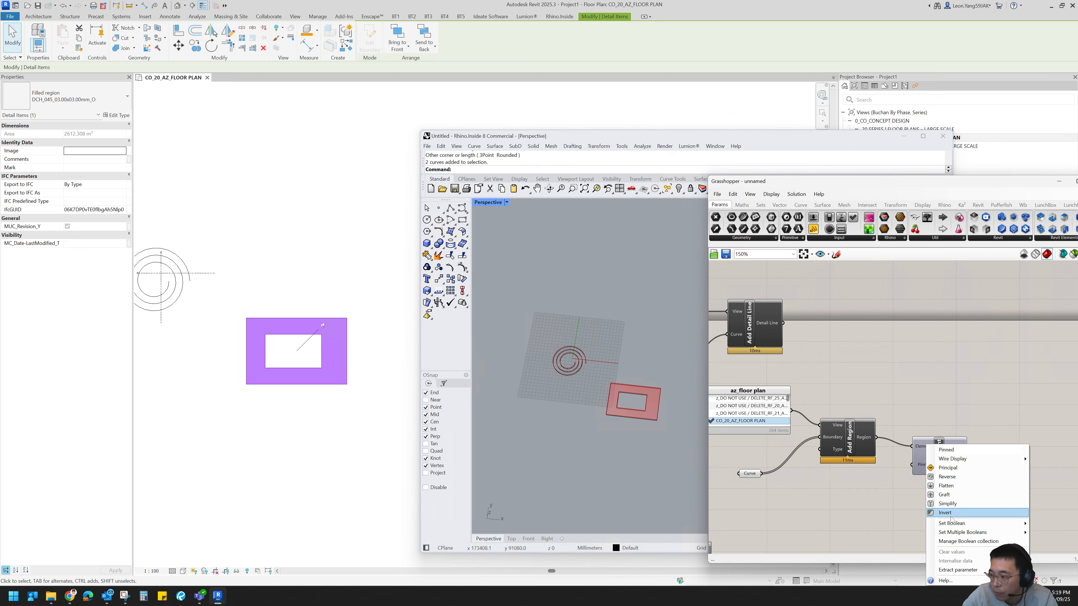
pyautogui.click(1043, 525)
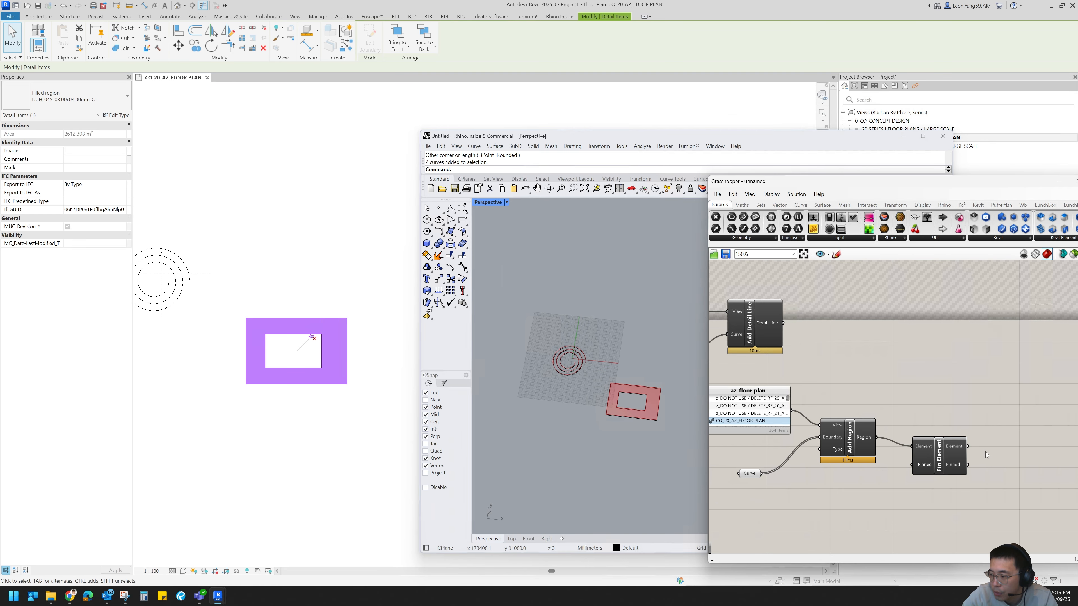
# - Examine the filled region's editing handles in the Revit floor plan, compare it with the Rhino geometry, and clear the selection
pyautogui.click(311, 449)
pyautogui.click(345, 332)
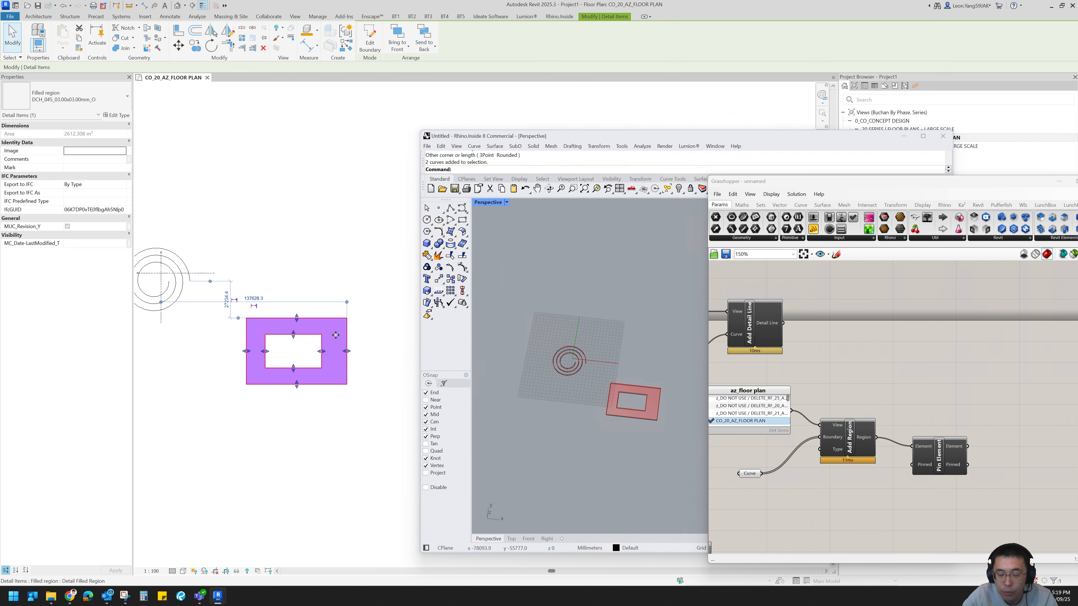
pyautogui.scroll(1, 345, 333)
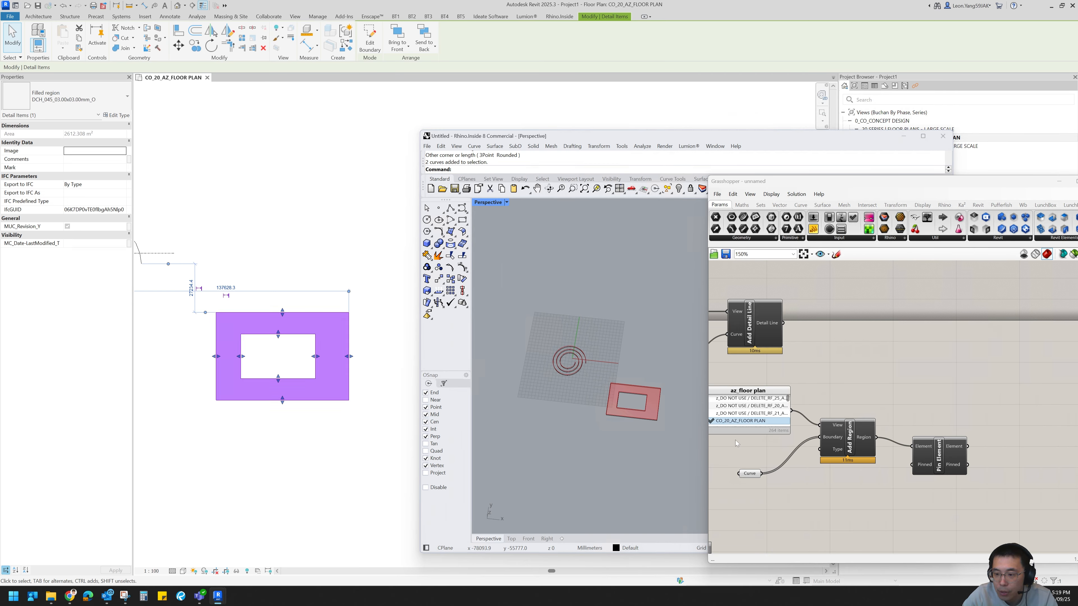
pyautogui.moveTo(676, 432)
pyautogui.mouseDown(button='right')
pyautogui.moveTo(671, 408)
pyautogui.moveTo(673, 425)
pyautogui.mouseUp(button='right')
pyautogui.click(375, 318)
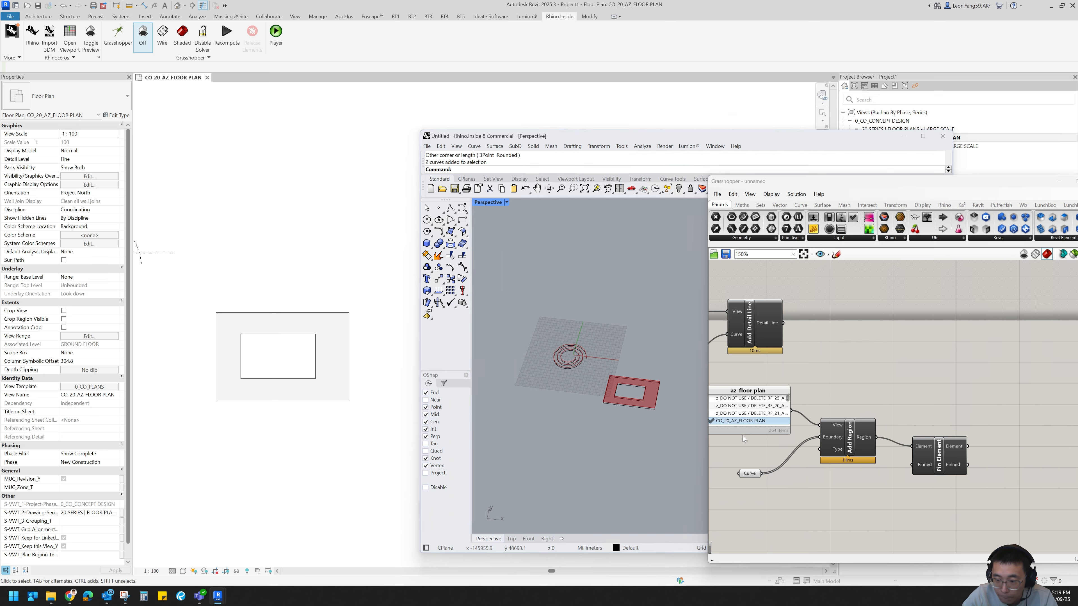
pyautogui.rightClick(968, 352)
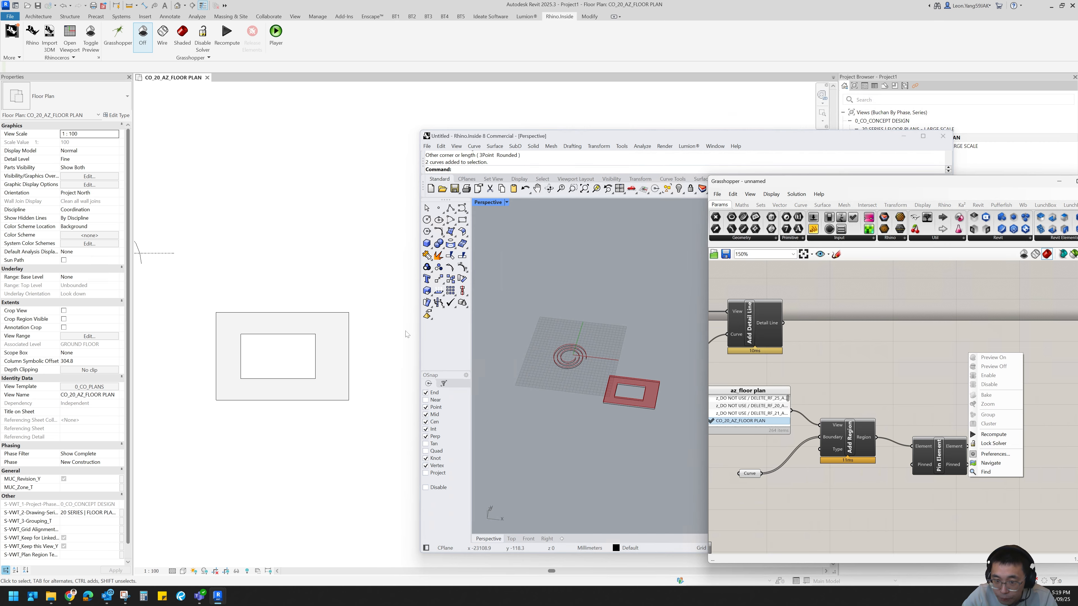
pyautogui.click(277, 271)
pyautogui.scroll(-2, 312, 350)
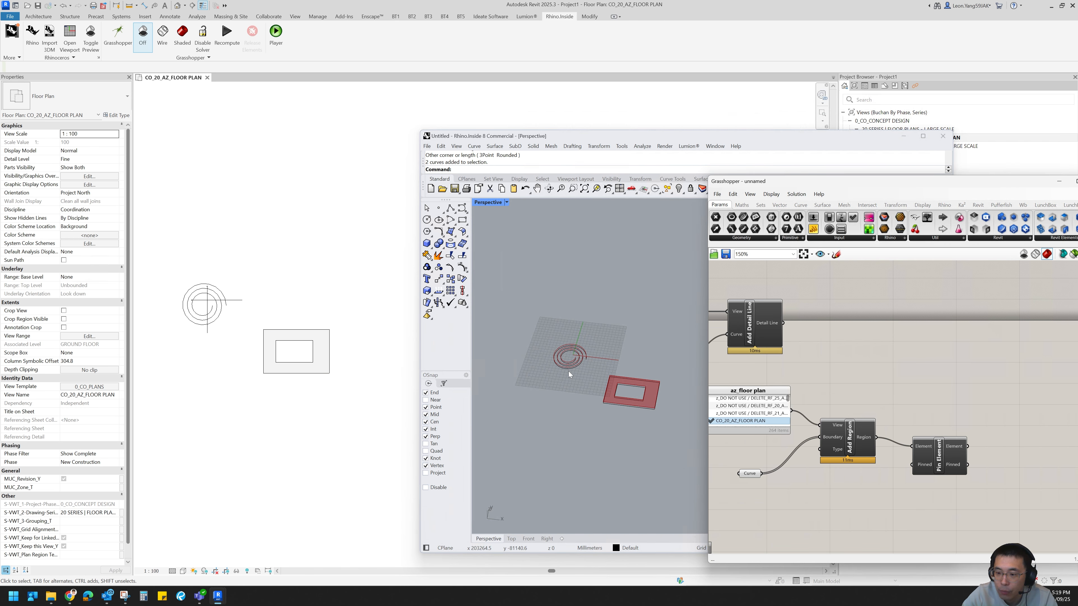
pyautogui.click(326, 358)
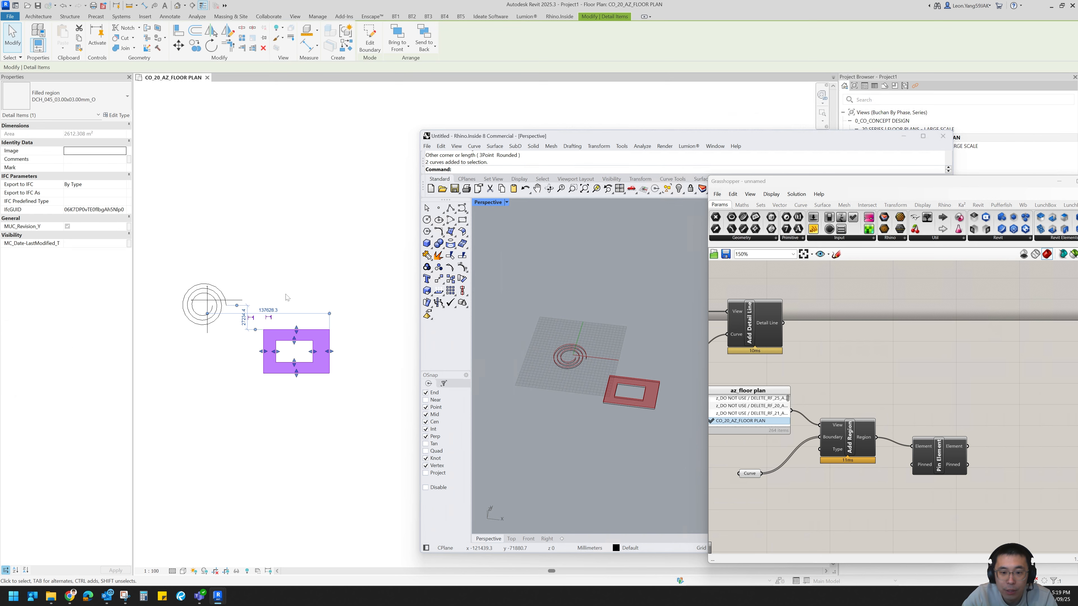
pyautogui.click(305, 320)
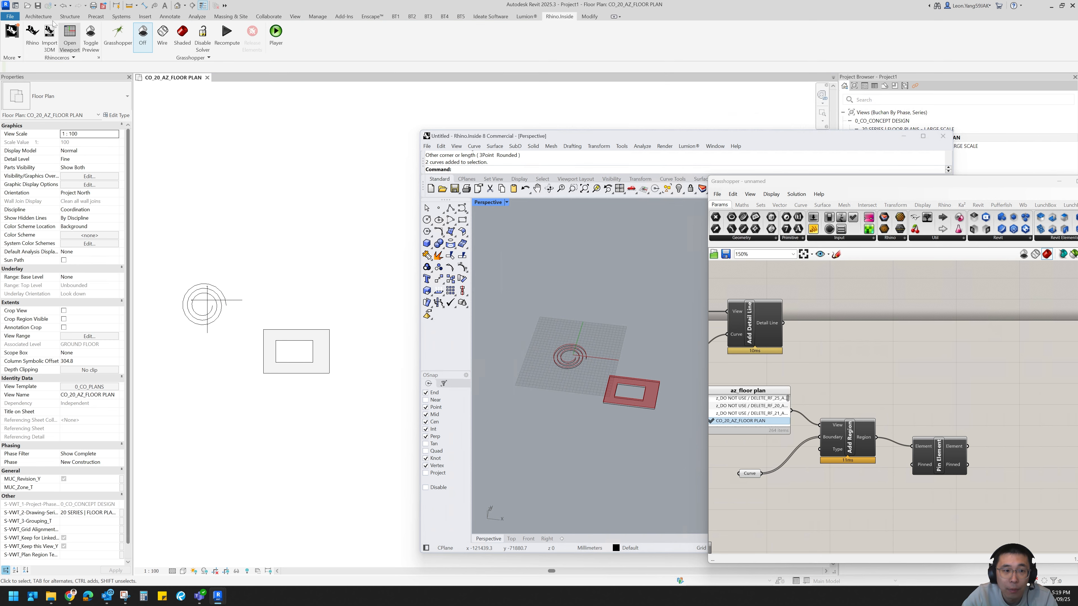
# - Create a rectangular filled region about 55000 by 40000 mm directly in Revit, above the existing region
pyautogui.click(168, 17)
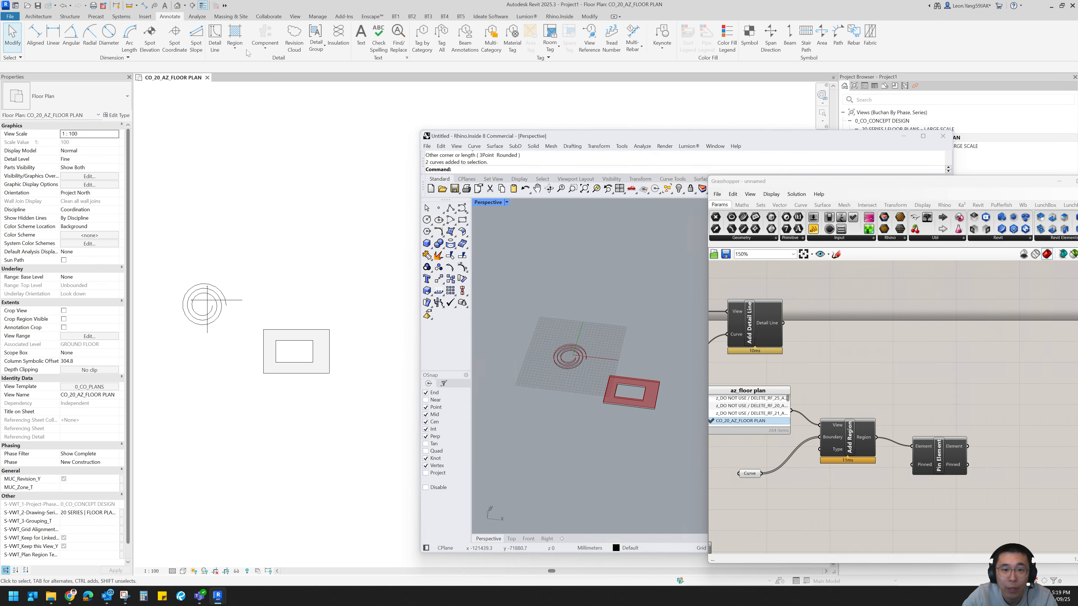
pyautogui.click(235, 43)
pyautogui.click(221, 64)
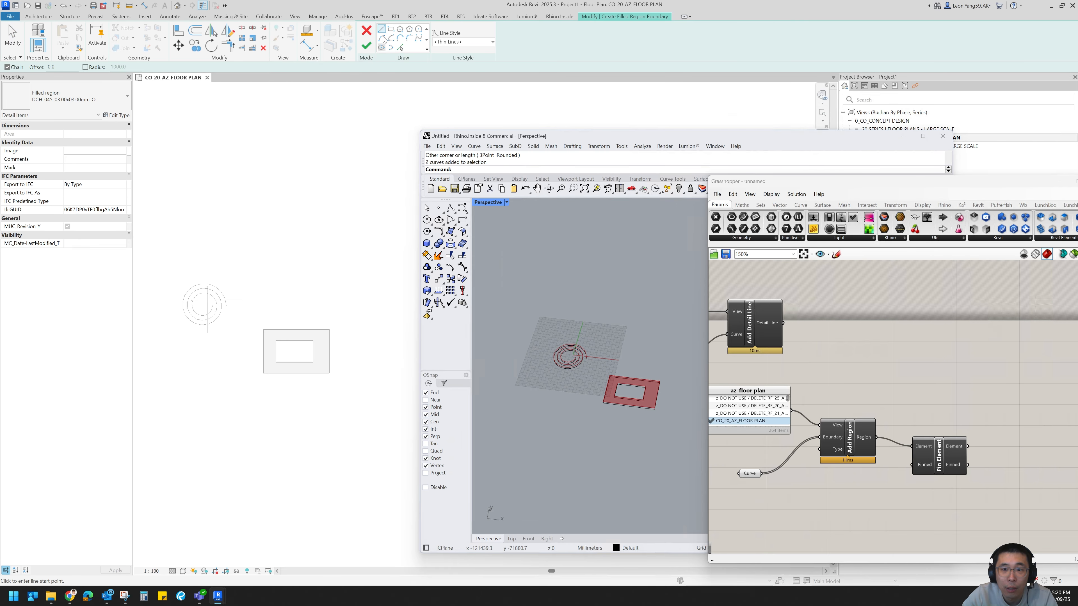
pyautogui.click(391, 29)
pyautogui.click(267, 256)
pyautogui.click(316, 292)
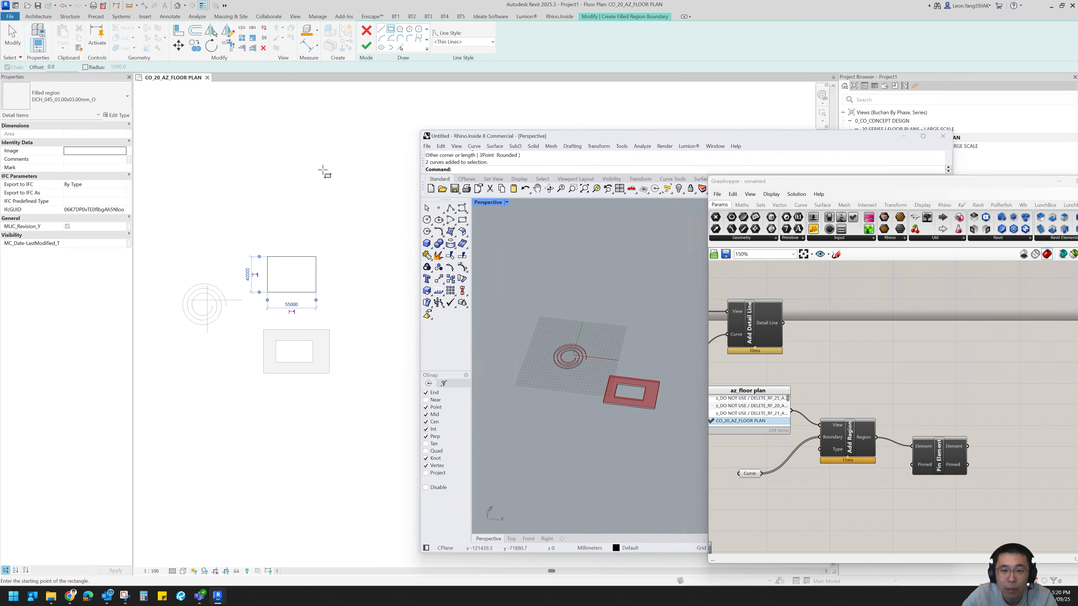
pyautogui.press('Escape')
pyautogui.click(365, 46)
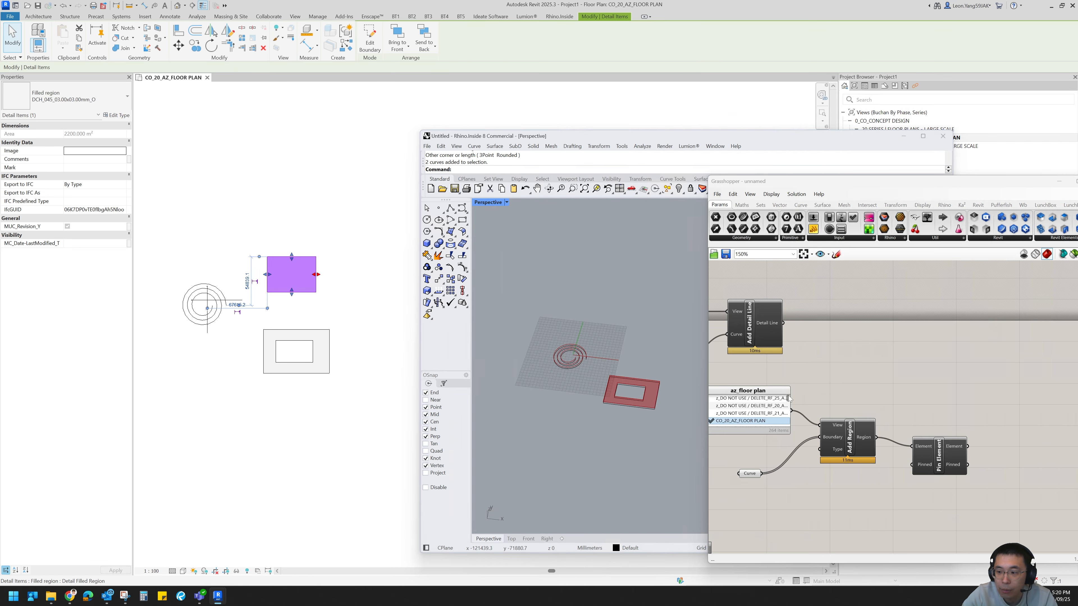
# - Add a Graphical Element parameter to the Grasshopper canvas and assign the upper rectangular Revit filled region to it
pyautogui.moveTo(807, 386); pyautogui.dragTo(884, 358, button='right')
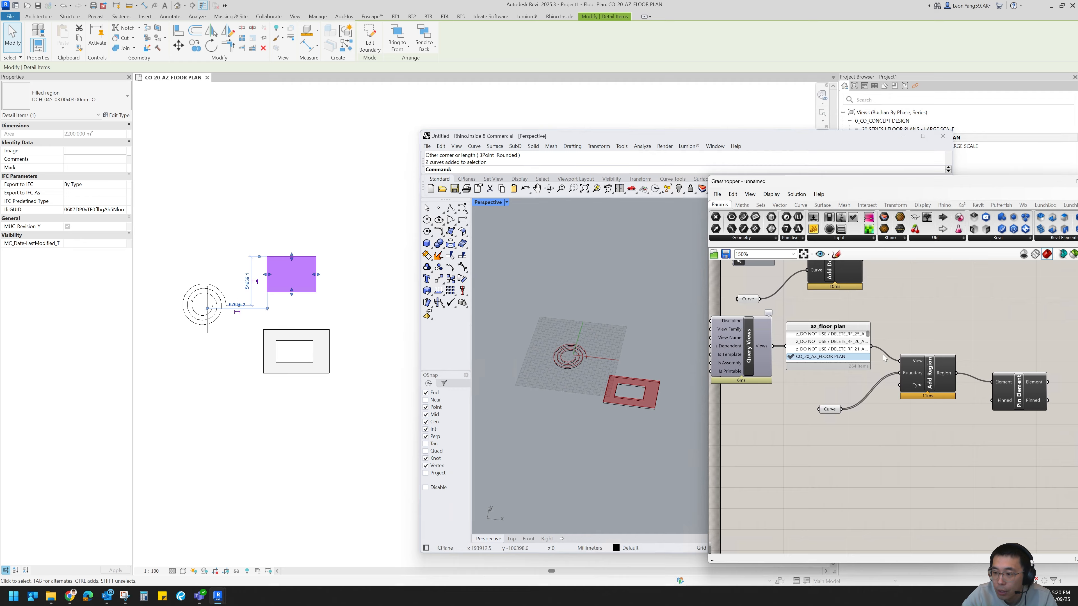
pyautogui.doubleClick(802, 452)
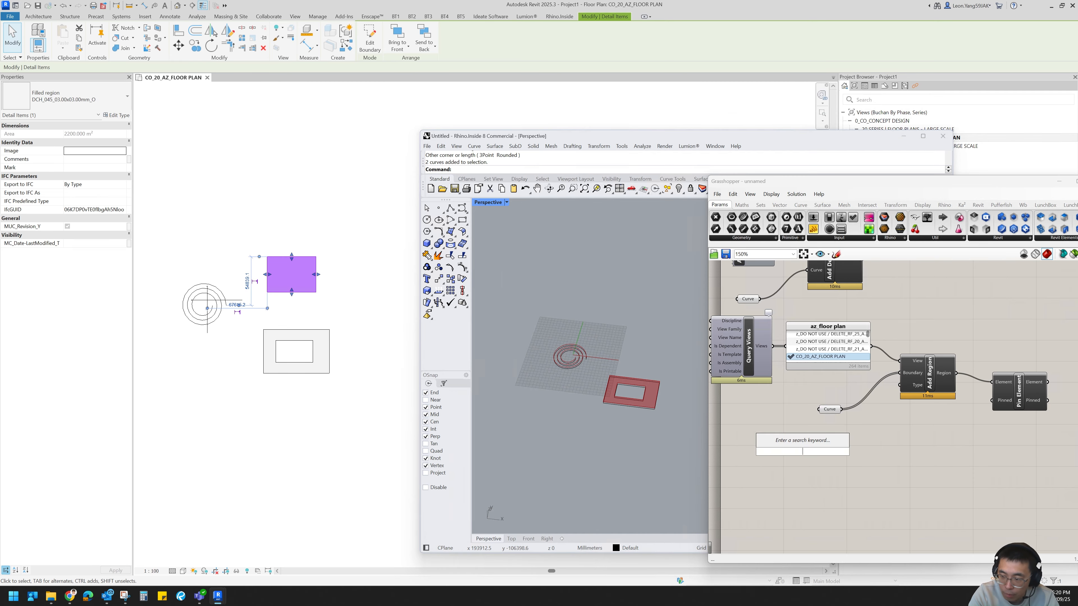
pyautogui.write('graph')
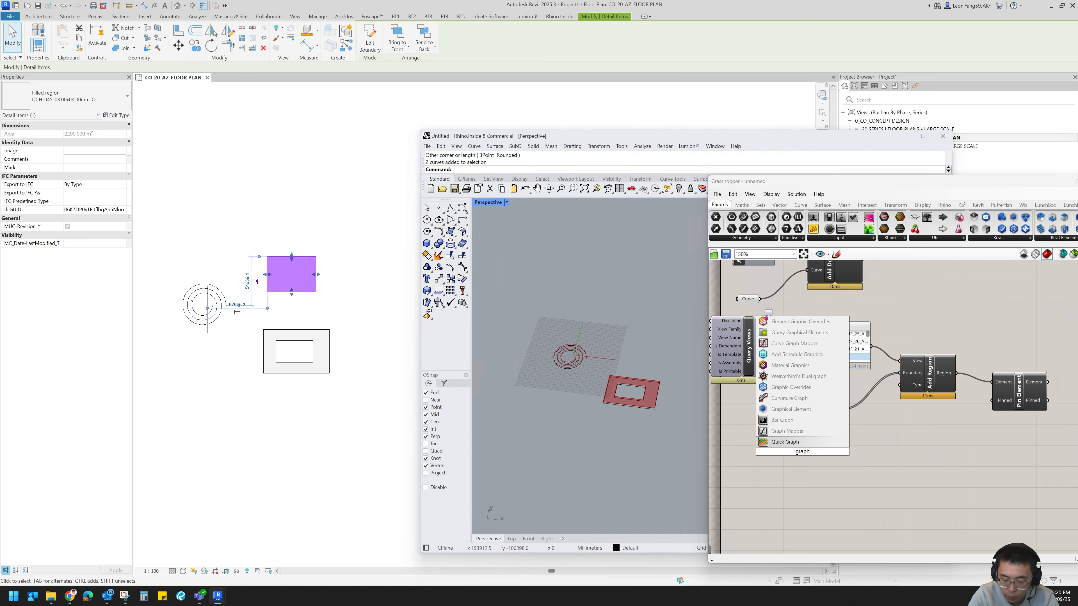
pyautogui.write('ical le')
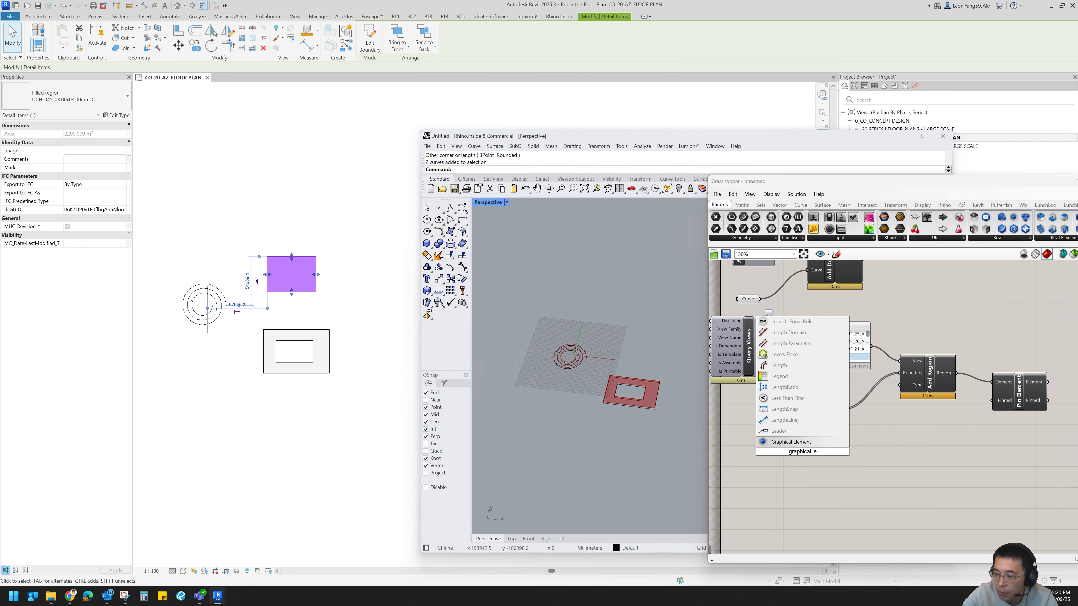
pyautogui.press('Return')
pyautogui.rightClick(809, 452)
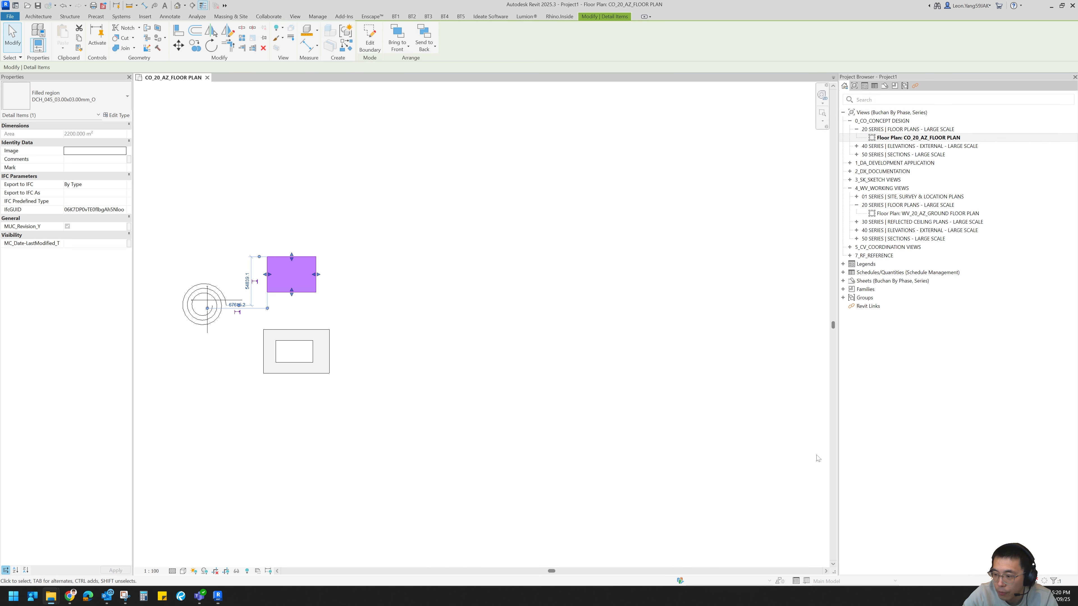
pyautogui.click(844, 491)
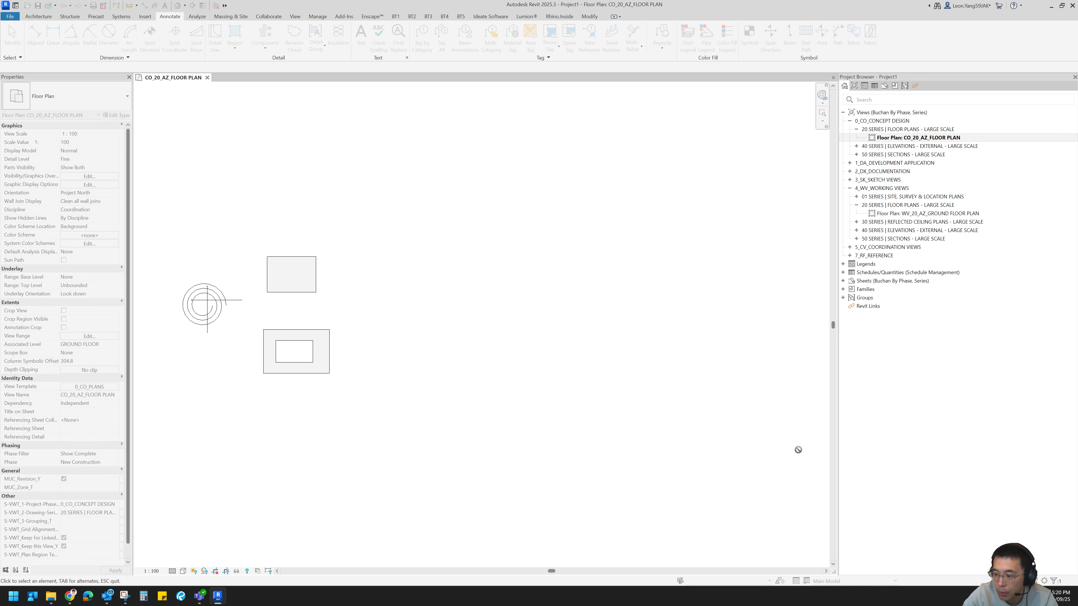
pyautogui.click(280, 269)
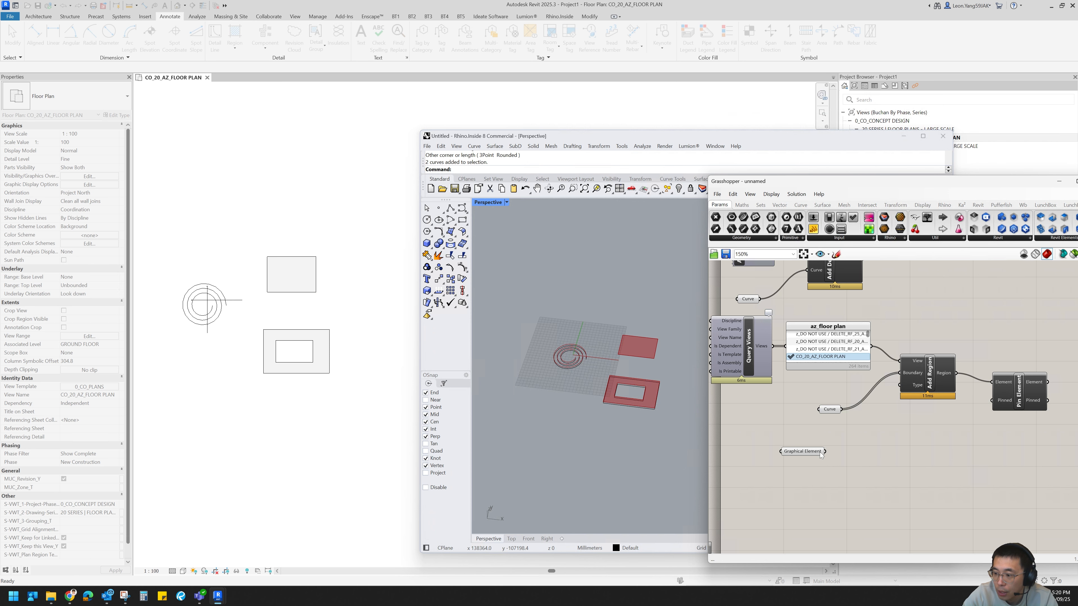
# - Add an Element Geometry component beside the Graphical Element parameter
pyautogui.doubleClick(845, 462)
pyautogui.write('elem')
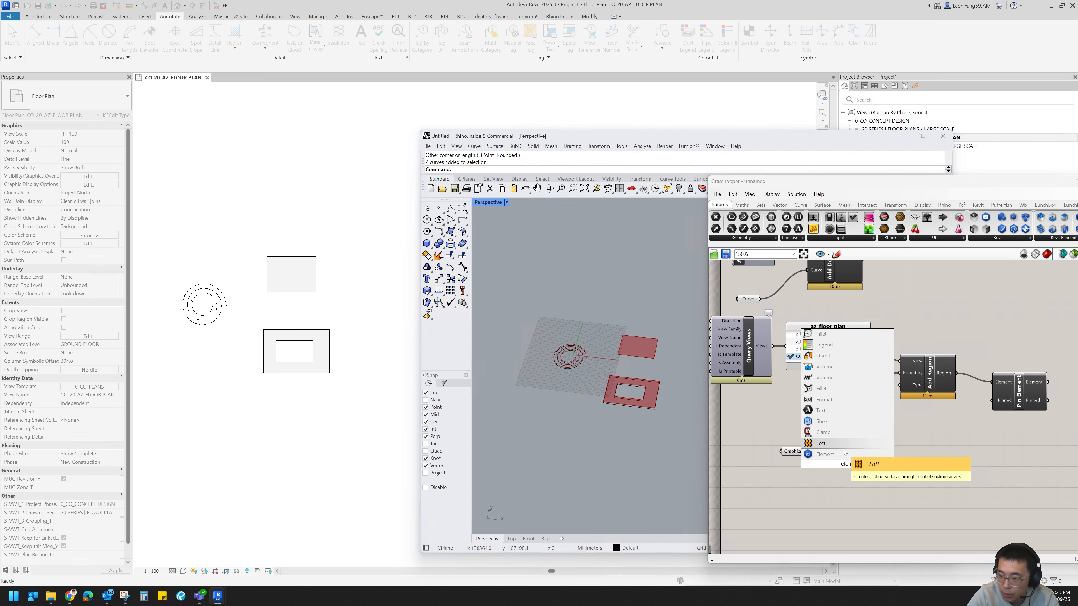
pyautogui.write('t')
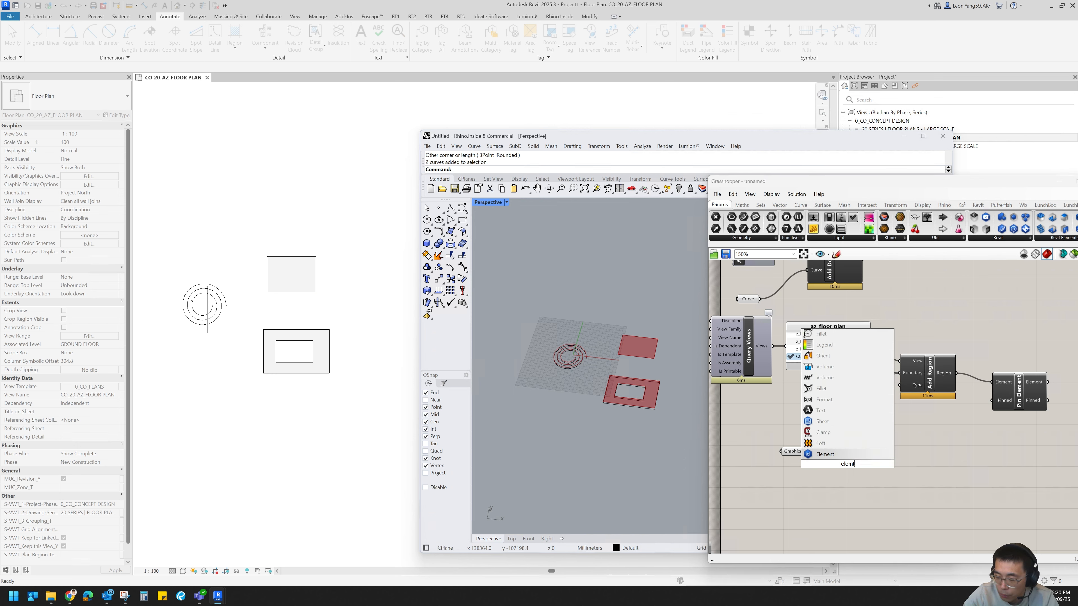
pyautogui.press('BackSpace')
pyautogui.write('ent g')
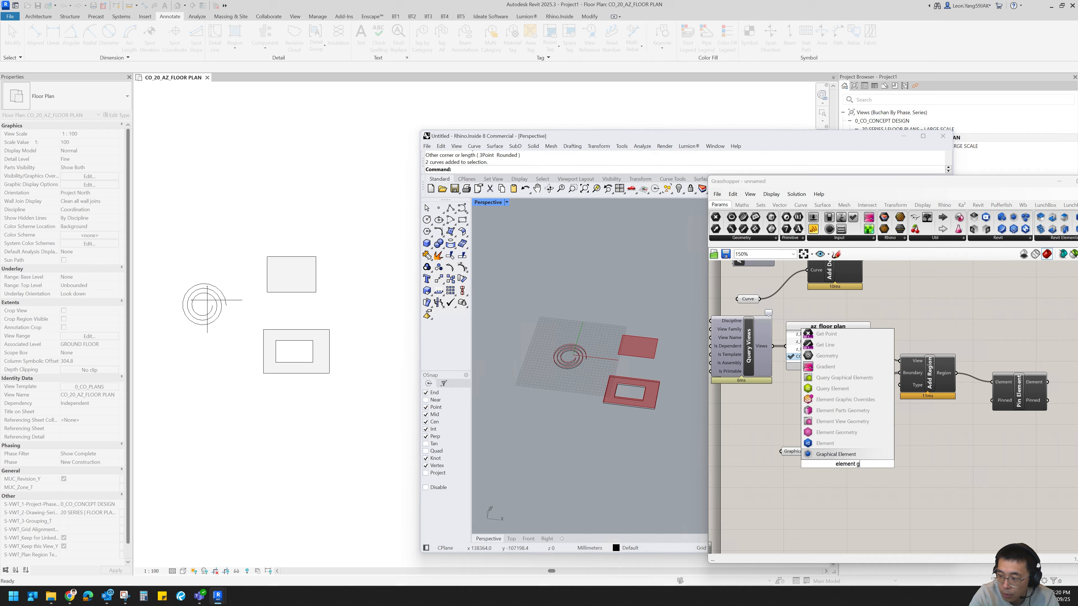
pyautogui.write('eometry')
pyautogui.click(832, 410)
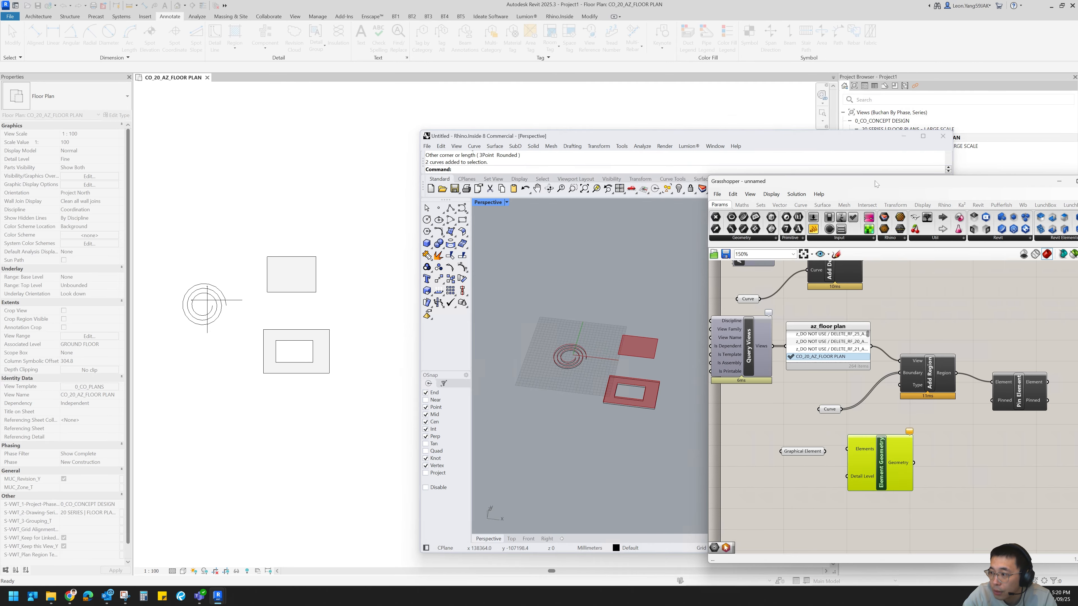
# - Connect the Graphical Element parameter to Element Geometry's Elements input and inspect the region's geometry in the Rhino viewport
pyautogui.moveTo(877, 184); pyautogui.dragTo(771, 179)
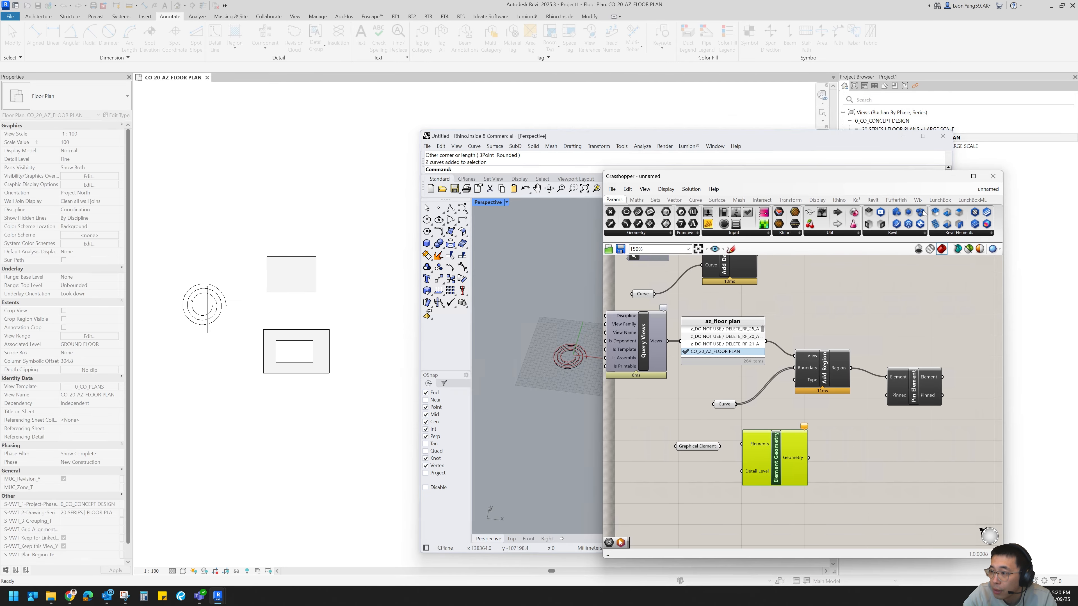
pyautogui.click(872, 202)
pyautogui.click(748, 237)
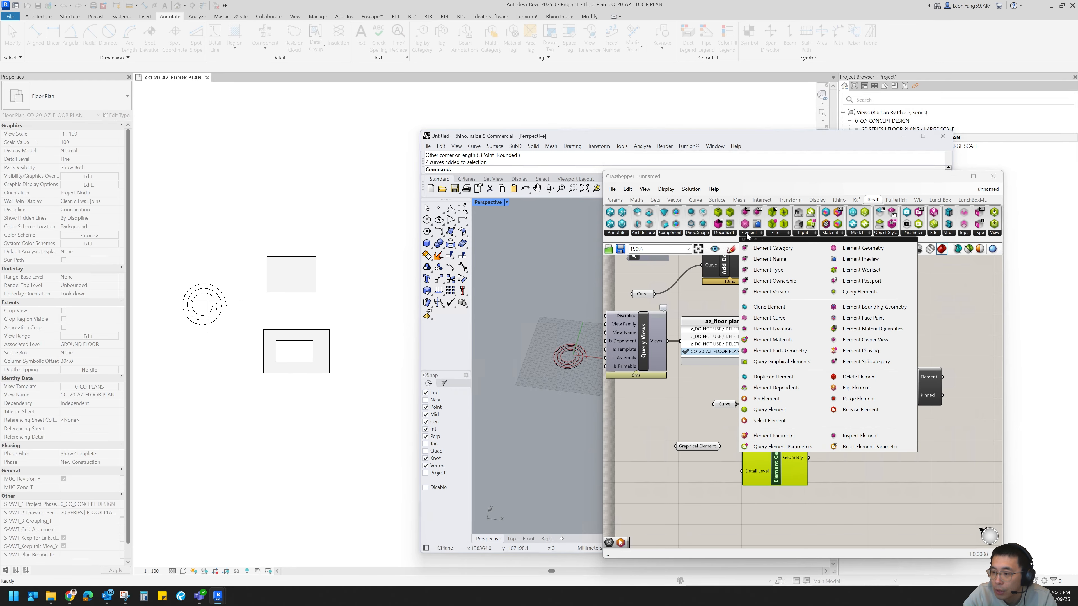
pyautogui.click(736, 462)
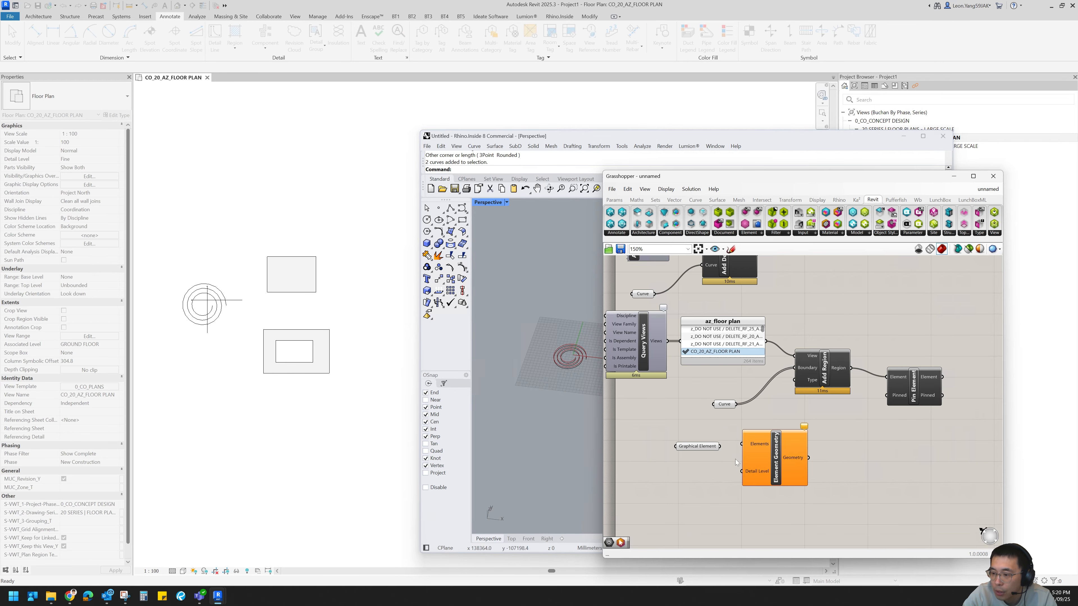
pyautogui.moveTo(753, 449); pyautogui.dragTo(781, 452)
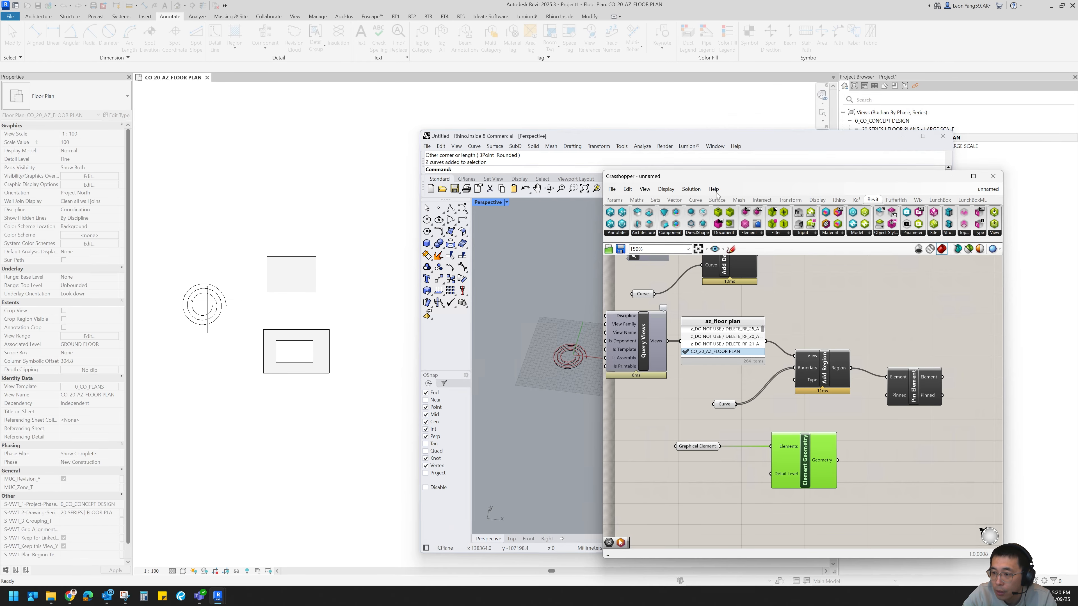
pyautogui.moveTo(726, 178); pyautogui.dragTo(910, 189)
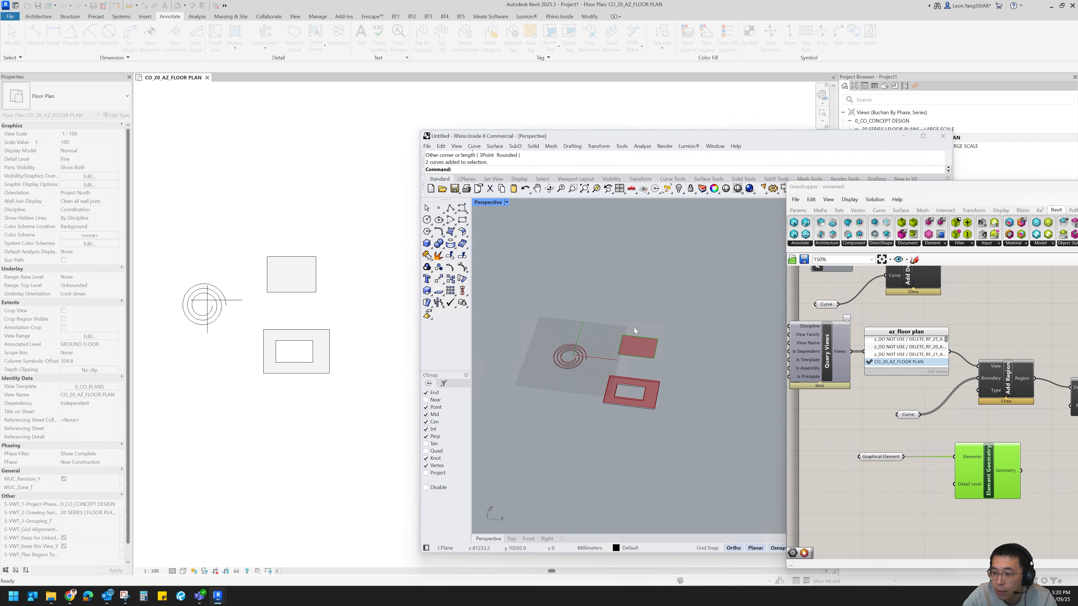
pyautogui.moveTo(1022, 471); pyautogui.dragTo(927, 470, button='right')
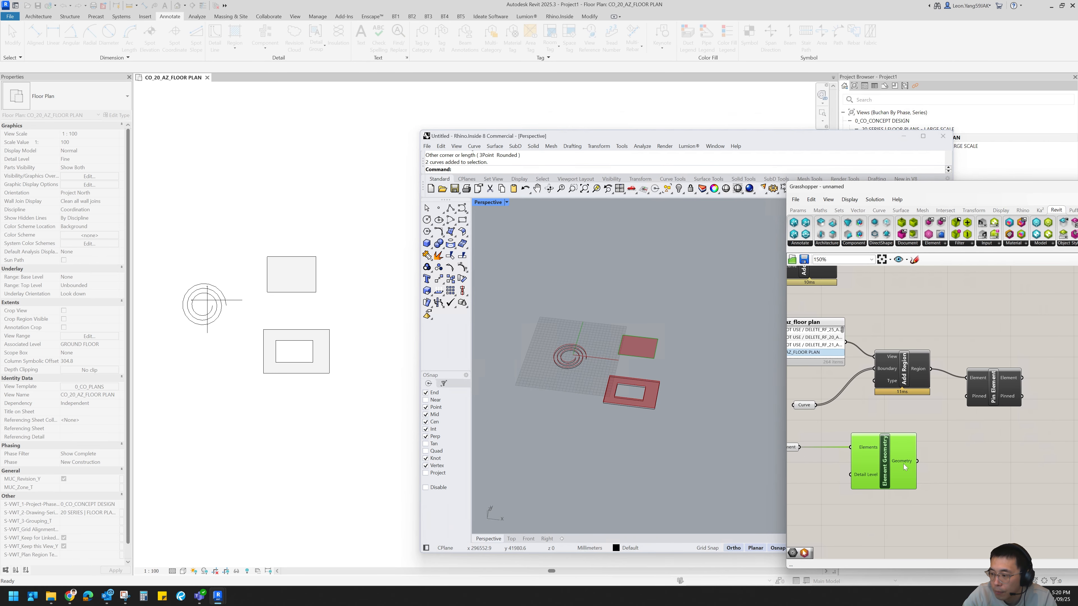
pyautogui.moveTo(904, 467)
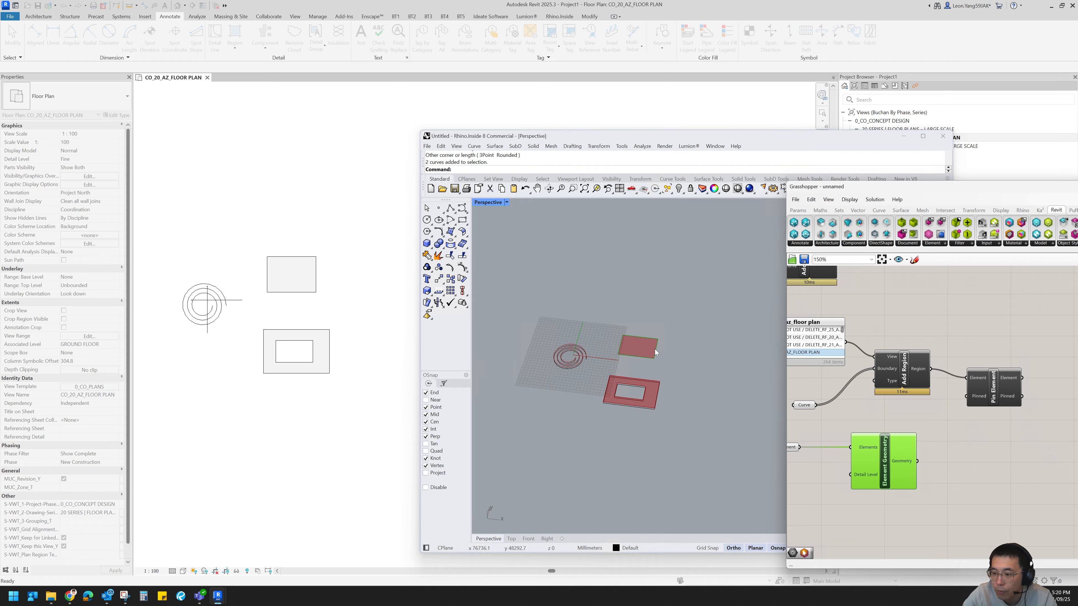
# - Add a Brep Edges component and connect Element Geometry's Geometry output to its Brep input
pyautogui.doubleClick(975, 470)
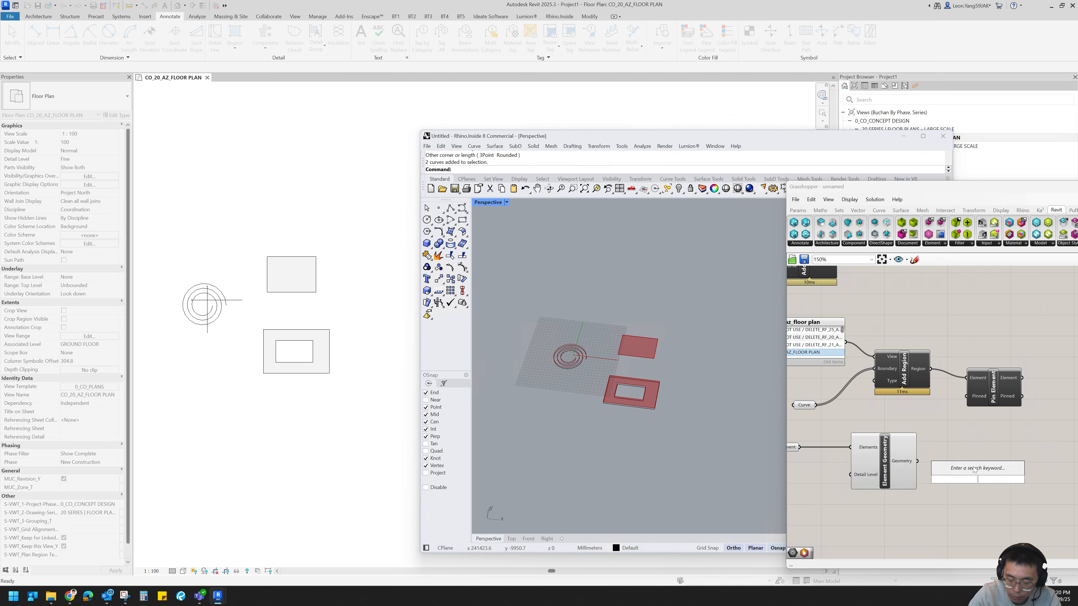
pyautogui.write('explode')
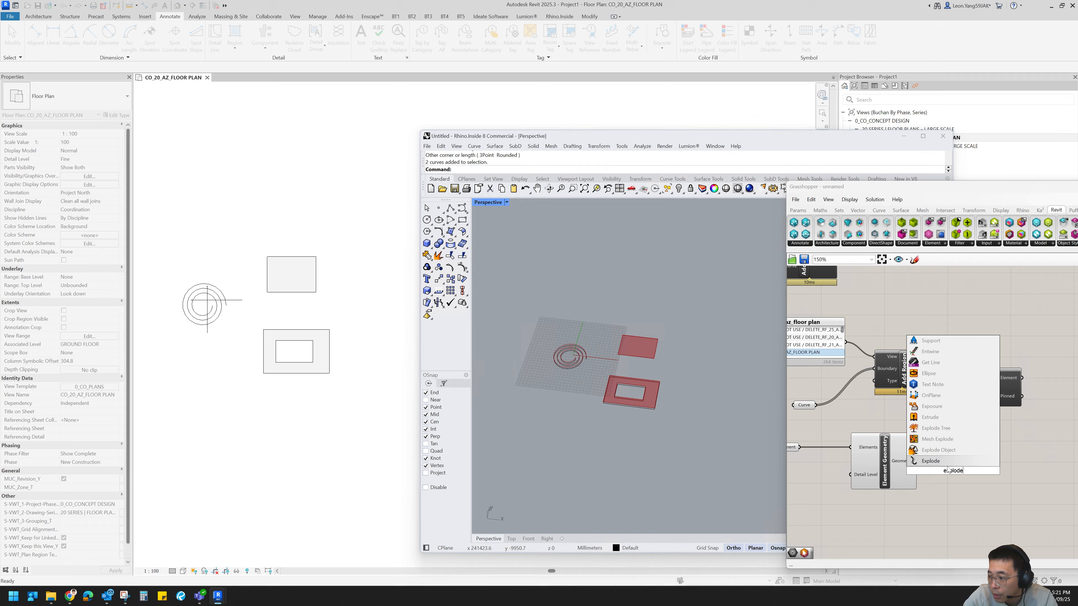
pyautogui.click(900, 211)
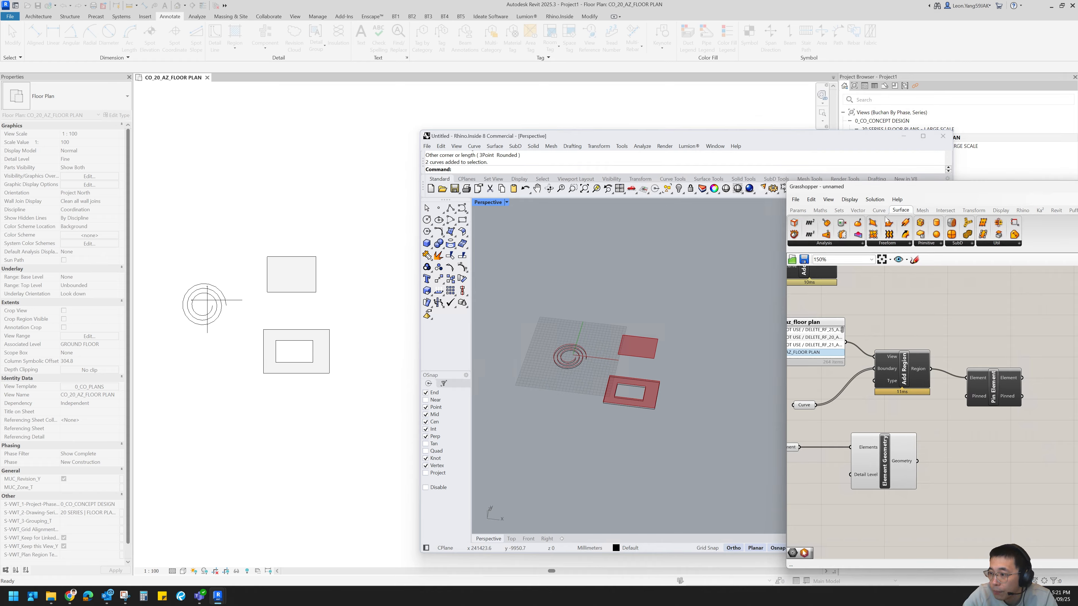
pyautogui.click(809, 246)
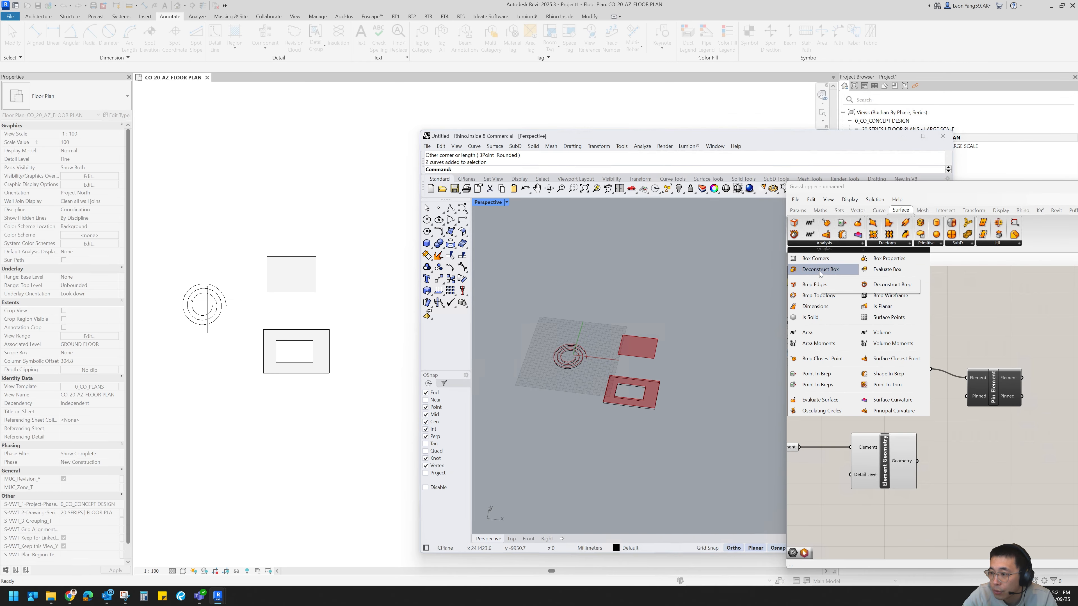
pyautogui.moveTo(823, 284); pyautogui.dragTo(939, 454)
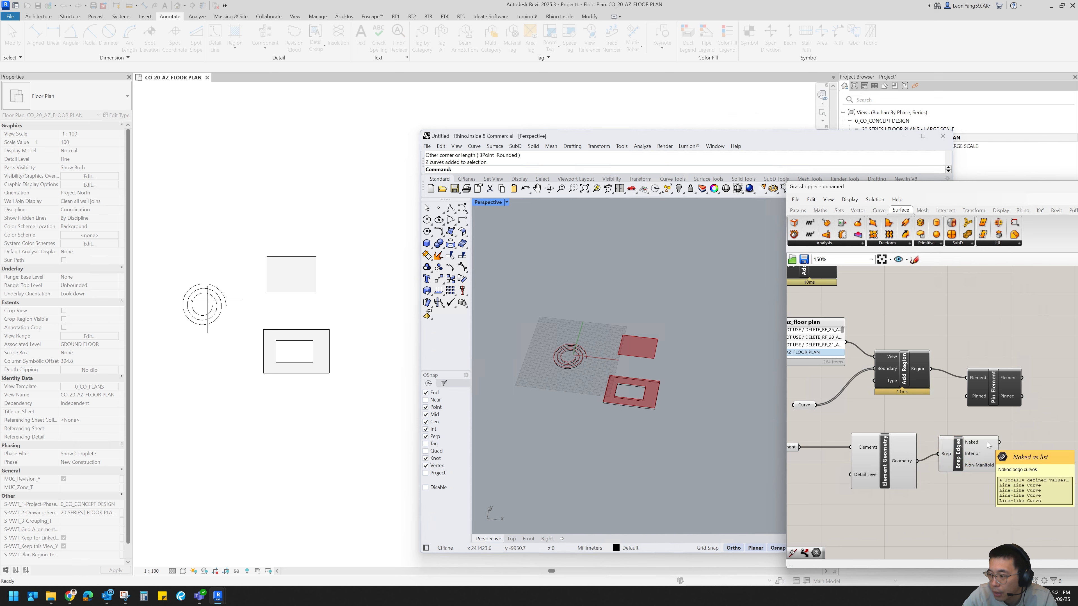
# - Add a Join Curves component and connect Brep Edges' Naked output to its Curves input
pyautogui.moveTo(988, 450); pyautogui.dragTo(863, 434, button='right')
pyautogui.moveTo(863, 434); pyautogui.dragTo(863, 442)
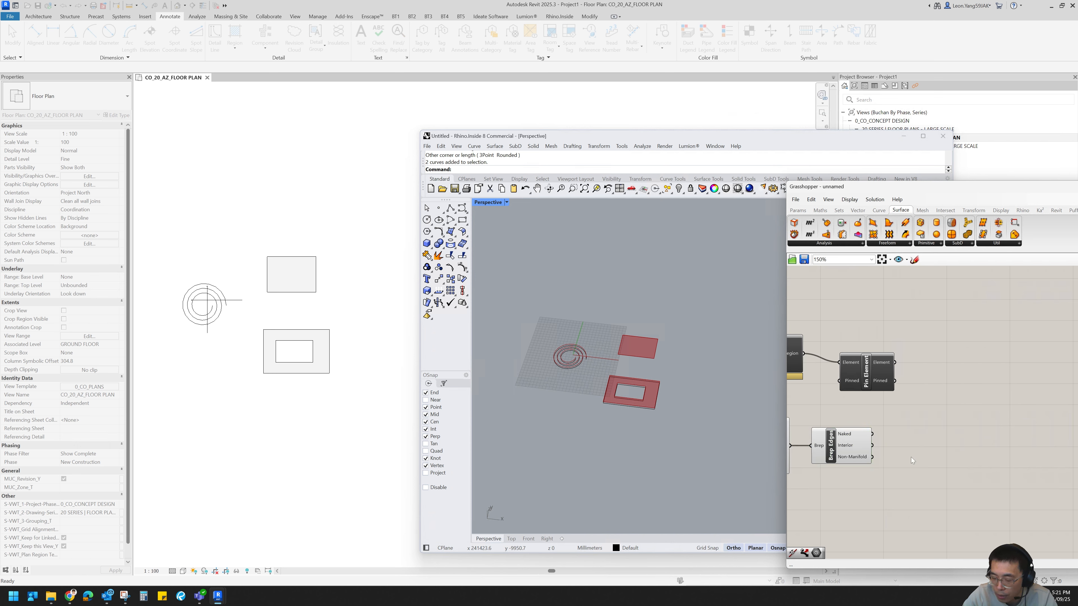
pyautogui.doubleClick(889, 457)
pyautogui.write('joi')
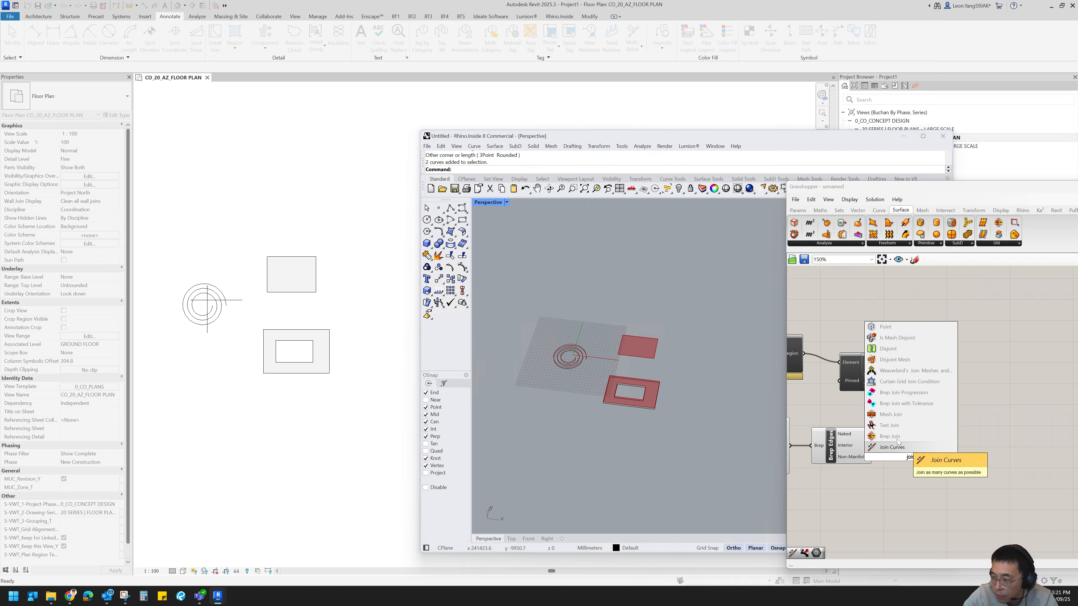
pyautogui.press('Return')
pyautogui.moveTo(887, 450); pyautogui.dragTo(926, 449)
# - Add an Extrude component with its Base input connected to the Curves output of Join Curves
pyautogui.moveTo(987, 464); pyautogui.dragTo(913, 459, button='right')
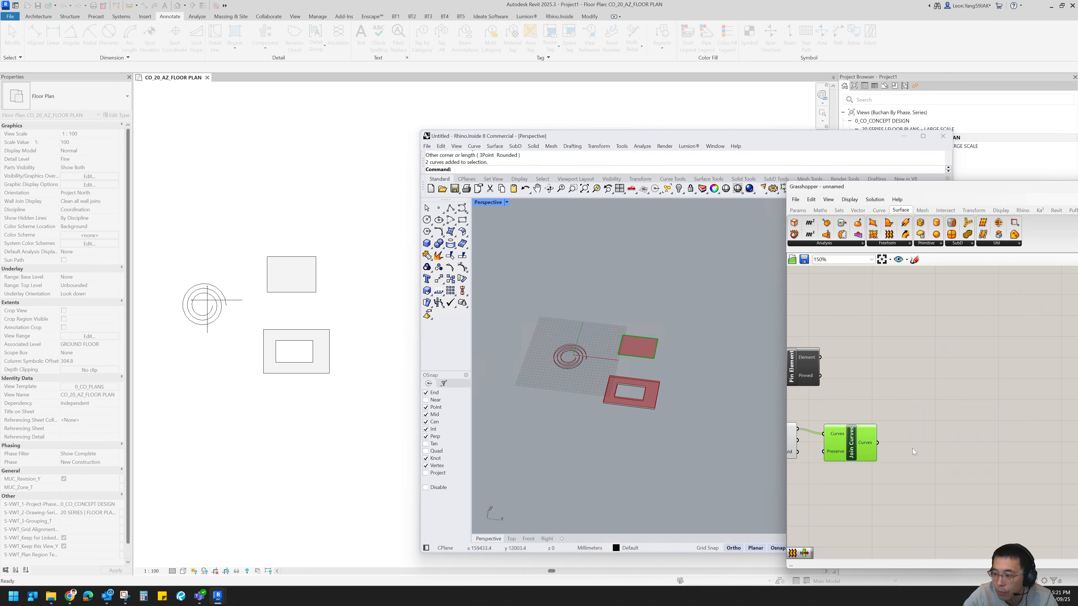
pyautogui.doubleClick(914, 452)
pyautogui.write('extru')
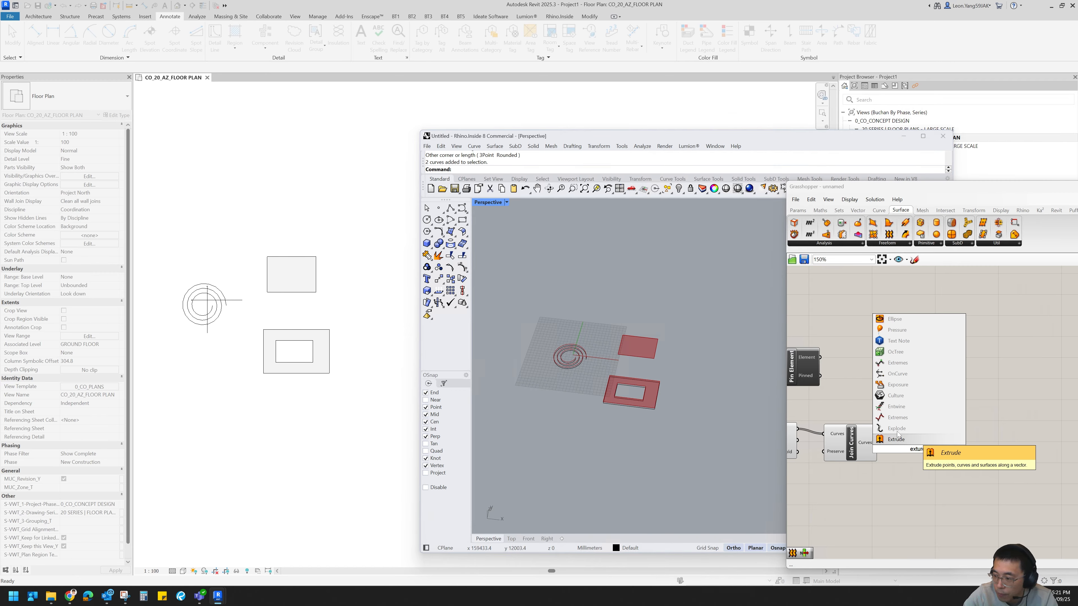
pyautogui.click(883, 439)
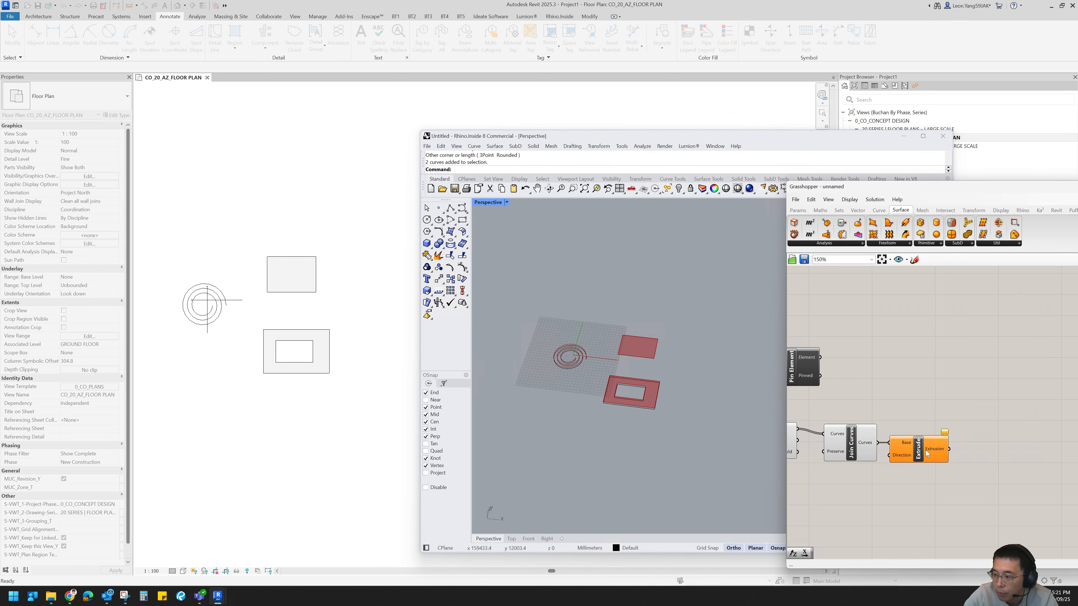
pyautogui.moveTo(926, 454); pyautogui.dragTo(972, 460)
# - Add a Unit Z component and connect its Unit vector output to Extrude's Direction input
pyautogui.doubleClick(892, 476)
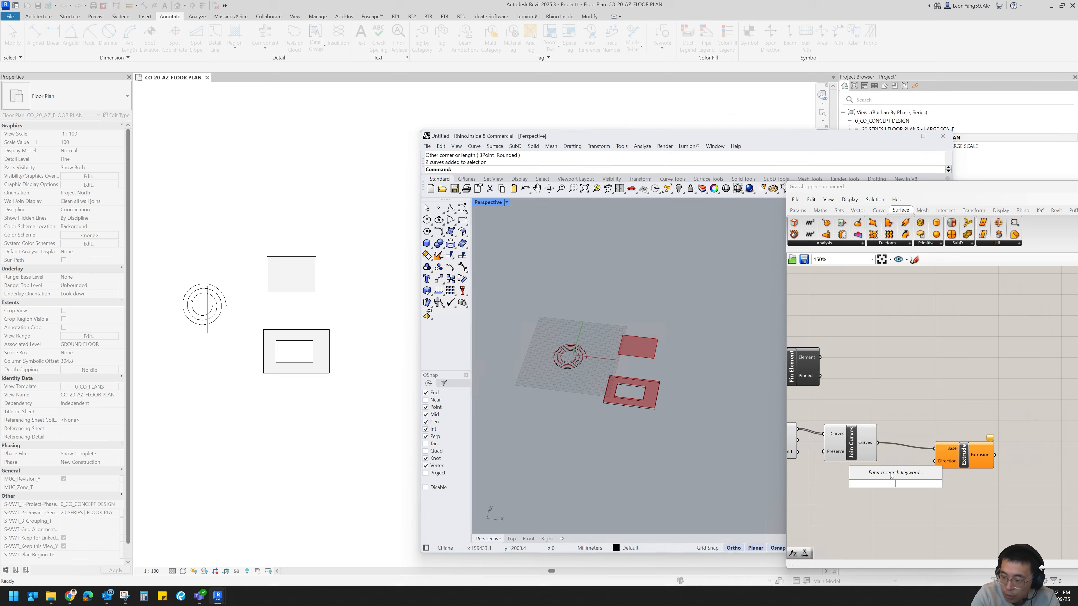
pyautogui.write('unit z')
pyautogui.click(885, 476)
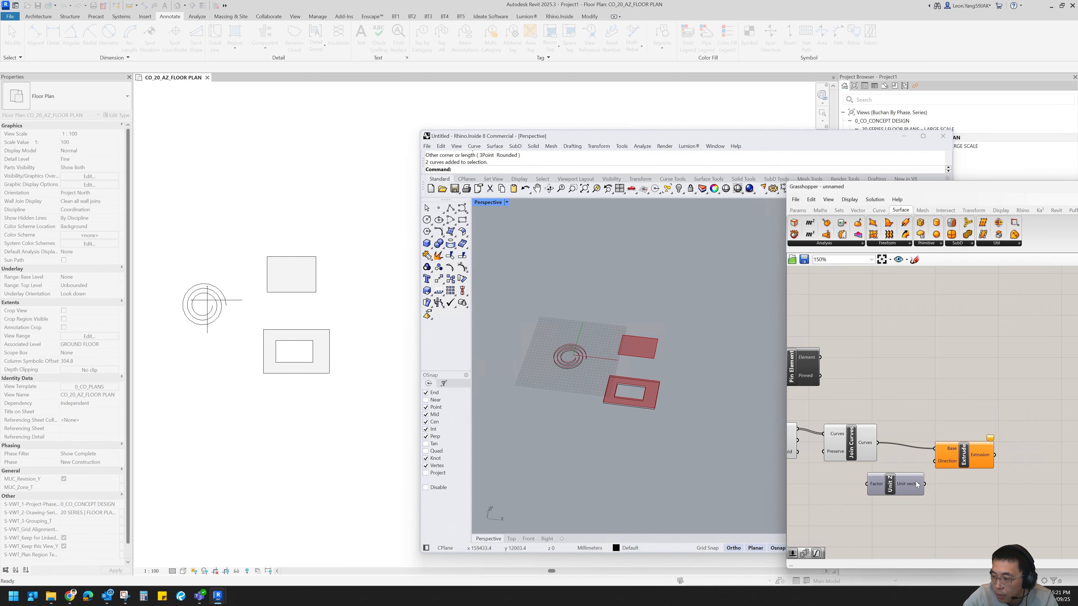
pyautogui.moveTo(925, 484); pyautogui.dragTo(935, 461)
# - Add a number slider set to 5000 and connect it to Unit Z's Factor input
pyautogui.moveTo(935, 461); pyautogui.dragTo(982, 435, button='right')
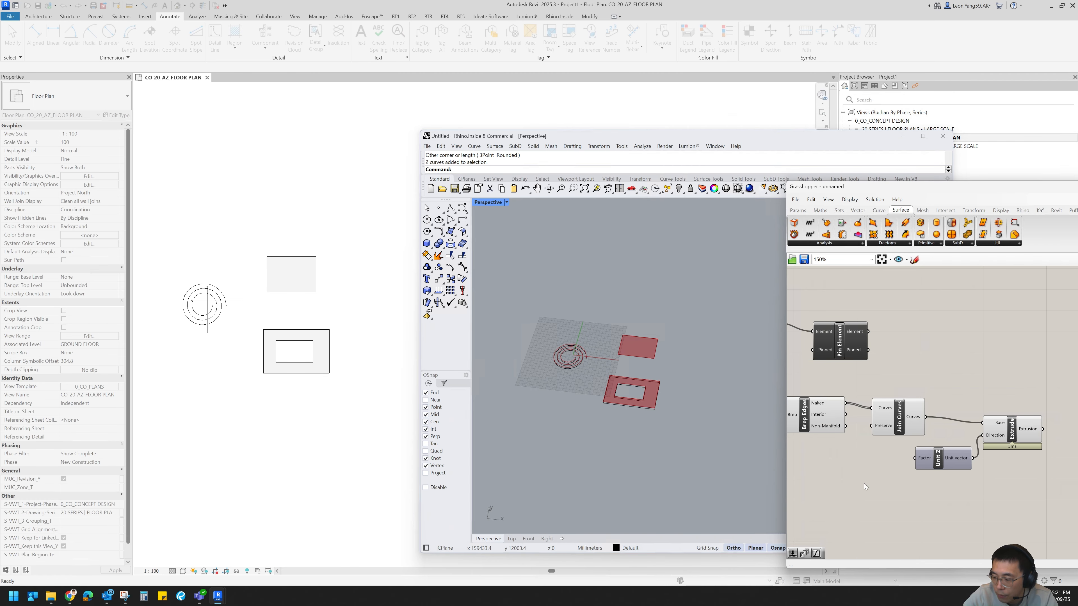
pyautogui.doubleClick(864, 478)
pyautogui.write('5000')
pyautogui.press('Return')
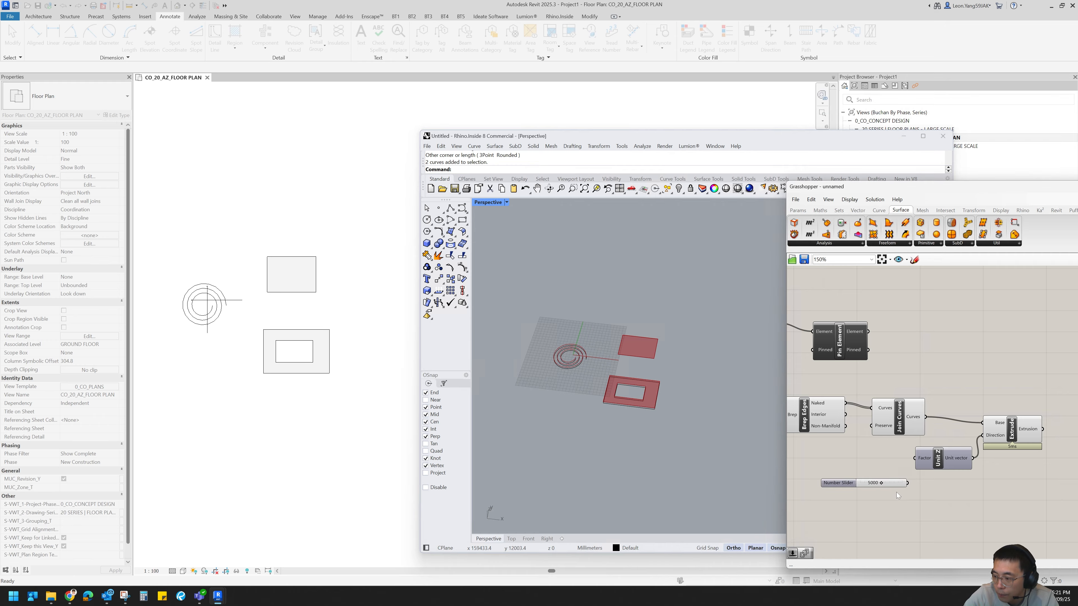
pyautogui.moveTo(908, 484); pyautogui.dragTo(915, 458)
# - Examine the extruded region in Rhino's perspective view from different angles and review the whole Grasshopper definition
pyautogui.scroll(4, 683, 389)
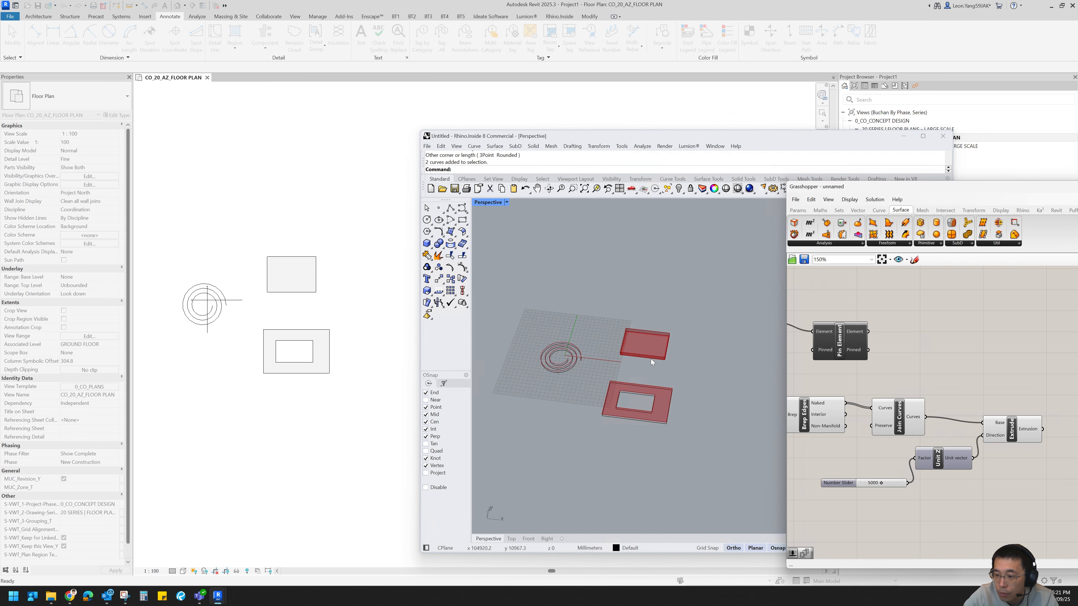
pyautogui.scroll(6, 682, 389)
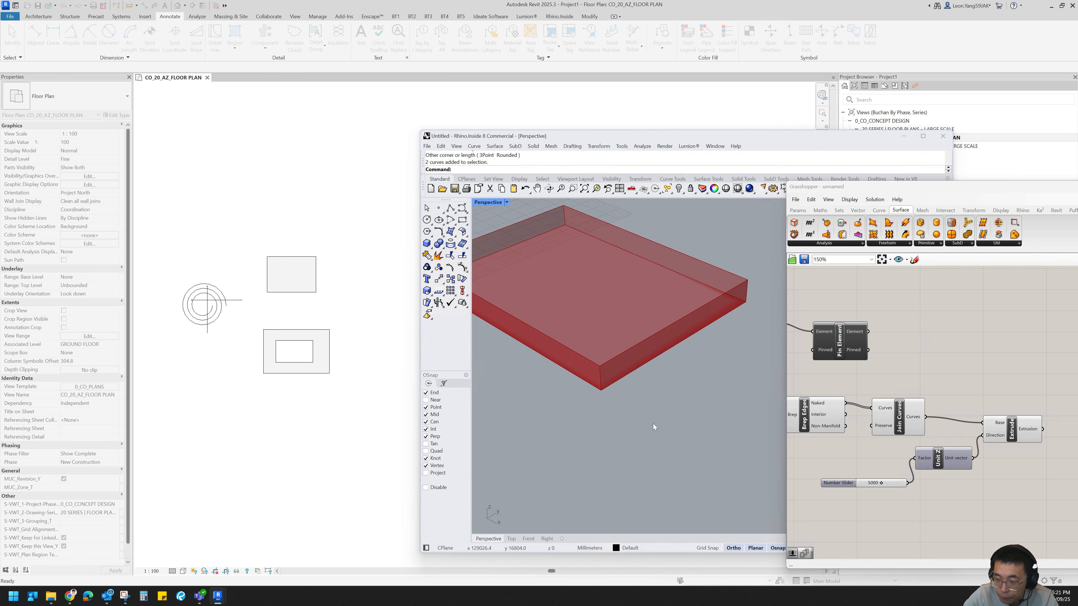
pyautogui.moveTo(650, 376); pyautogui.dragTo(462, 351, button='right')
pyautogui.scroll(-10, 671, 346)
pyautogui.scroll(5, 600, 340)
pyautogui.scroll(-4, 914, 348)
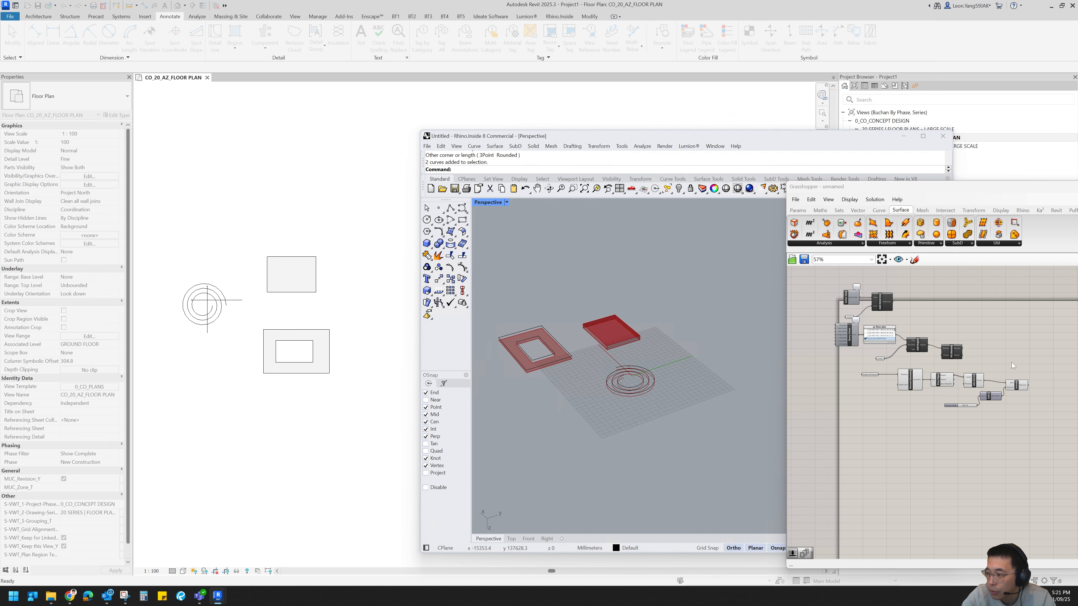
# - Create a 00_Development area plan for the GROUND FLOOR level without automatic area boundary lines, skipping the project parameter entries
pyautogui.moveTo(825, 188); pyautogui.dragTo(652, 177)
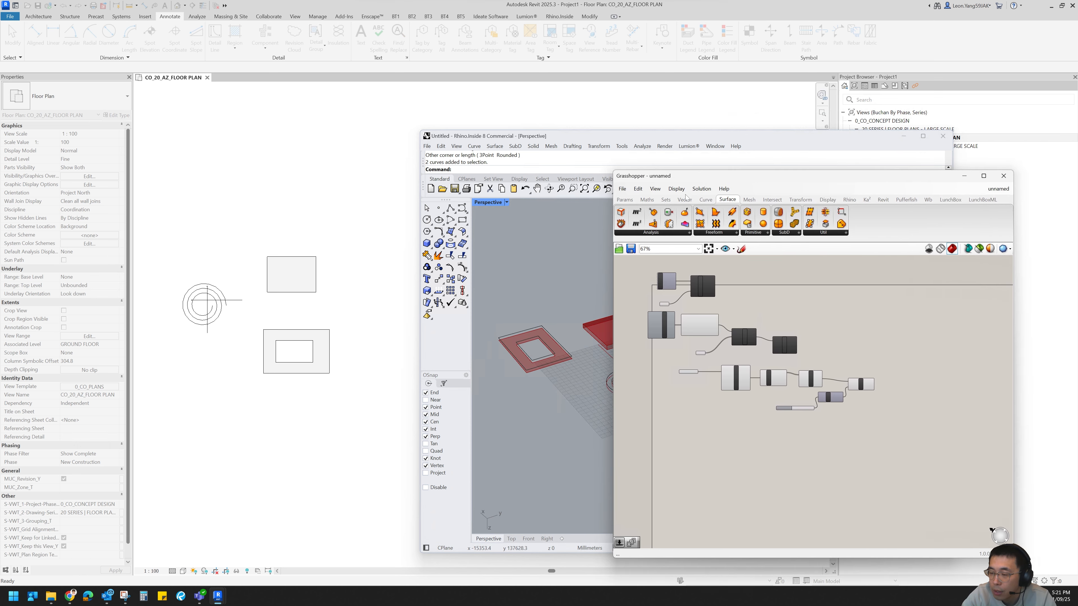
pyautogui.click(353, 131)
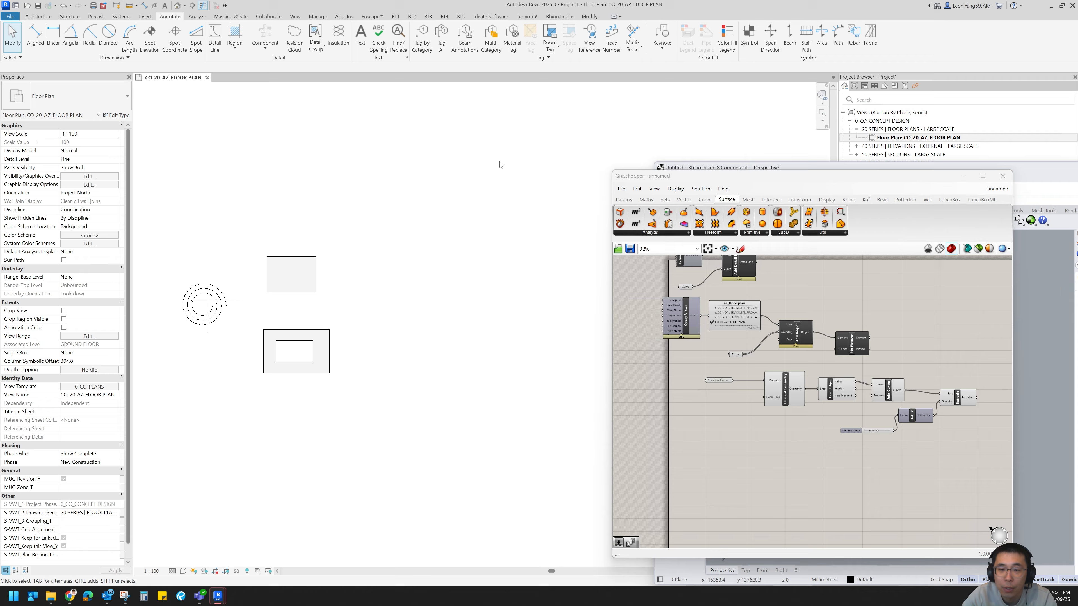
pyautogui.click(295, 16)
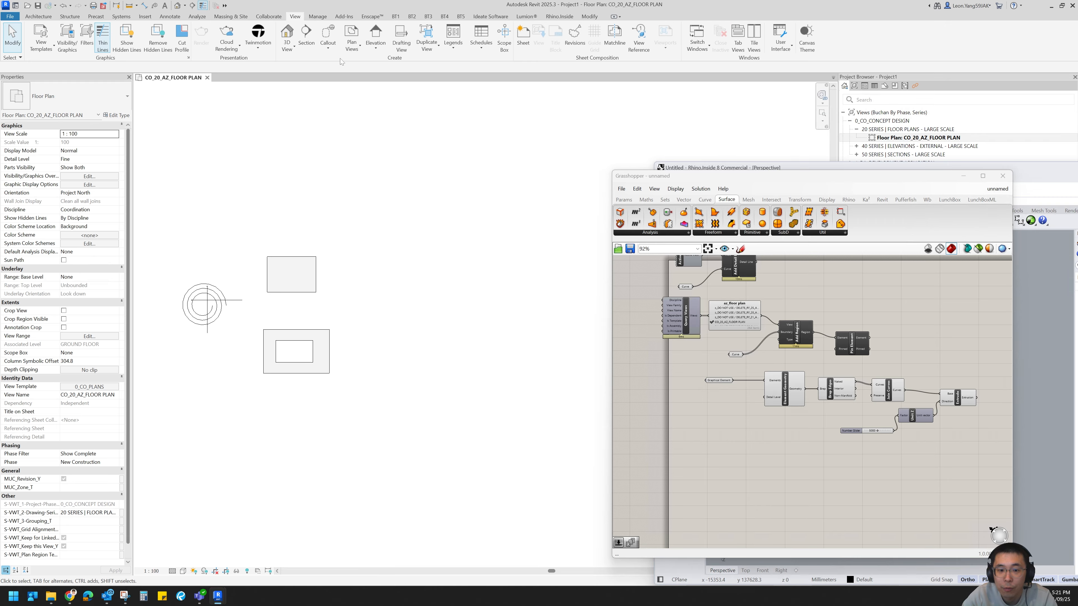
pyautogui.click(352, 47)
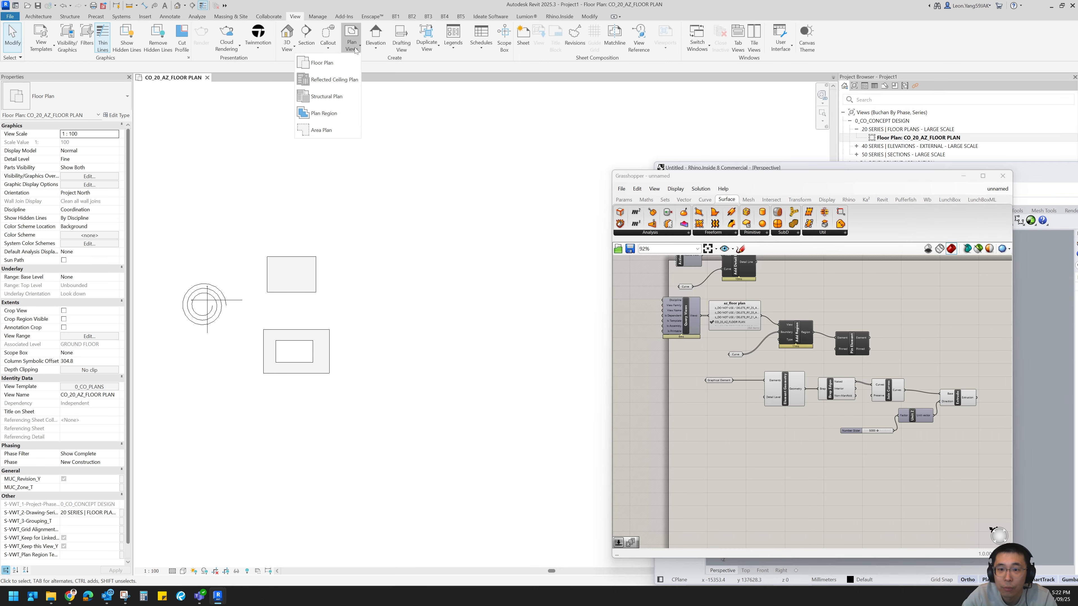
pyautogui.click(333, 130)
pyautogui.click(516, 268)
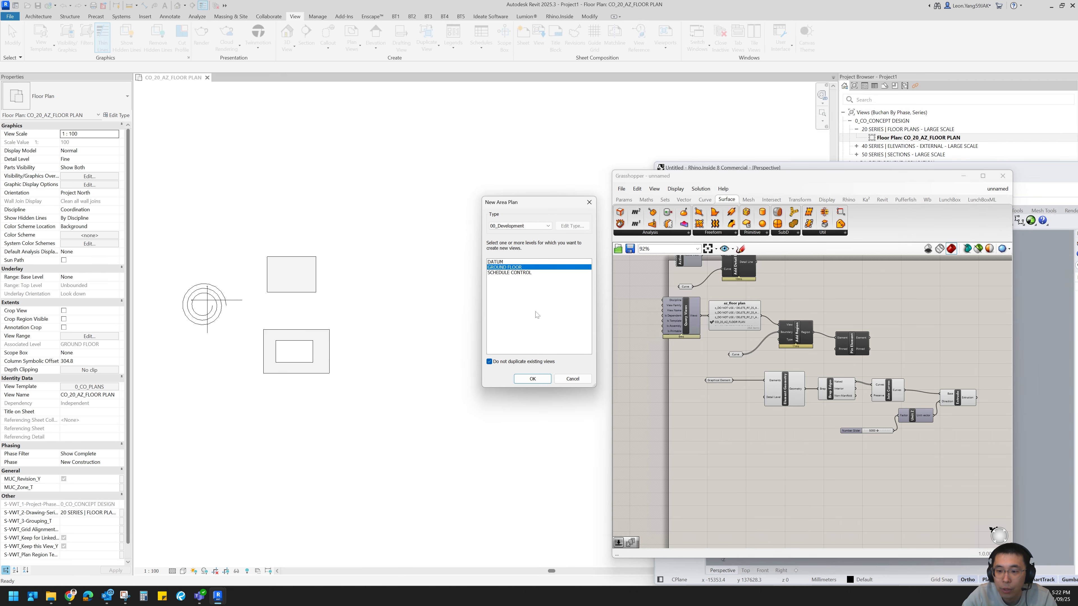
pyautogui.click(533, 378)
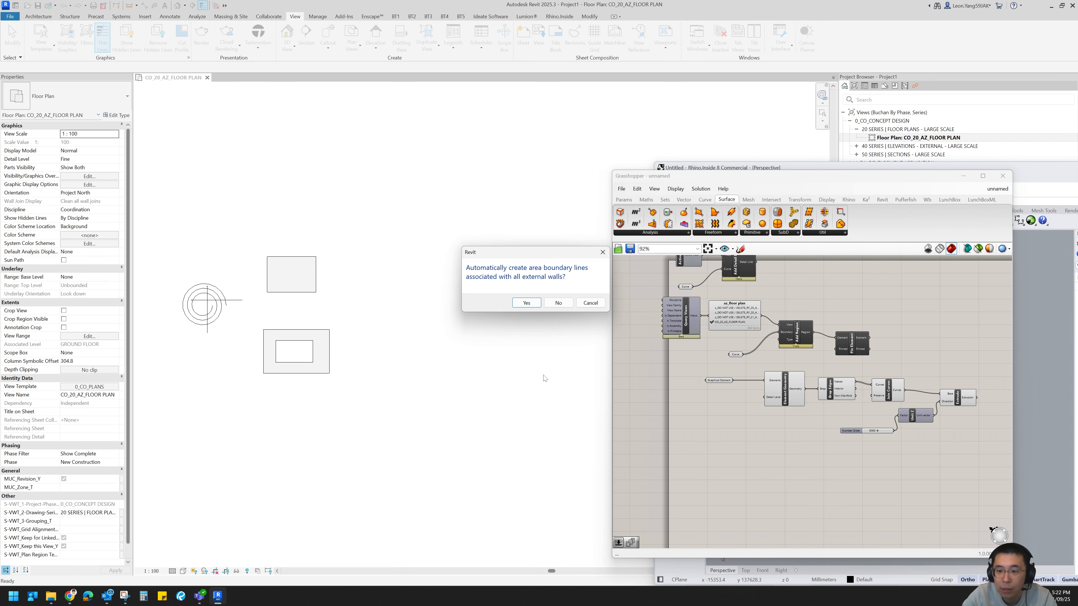
pyautogui.click(554, 306)
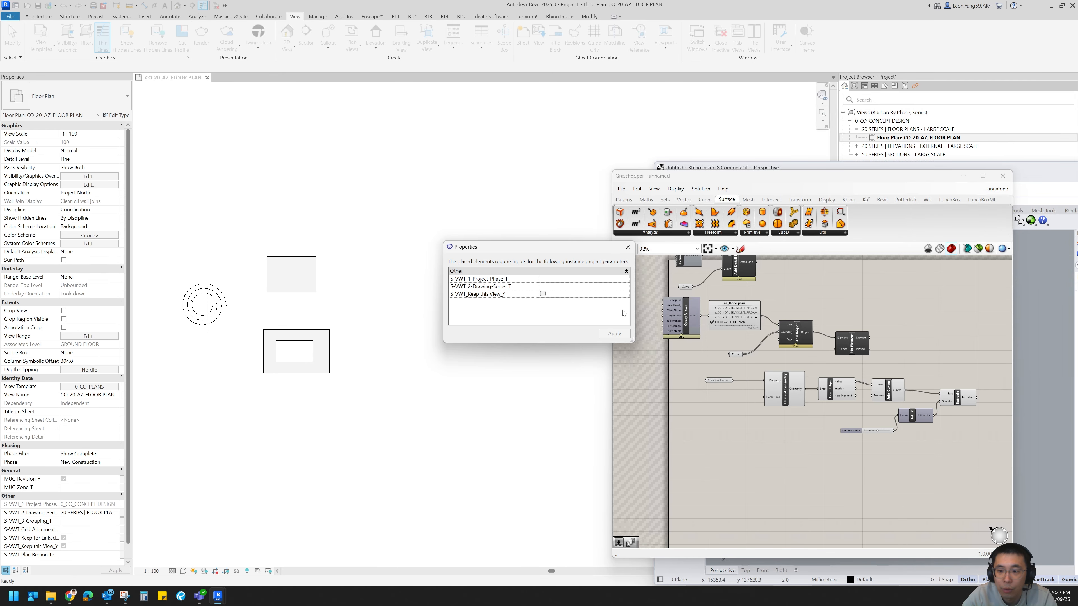
pyautogui.click(628, 247)
# - Draw three separate rectangular area boundaries in open space on the GROUND FLOOR area plan
pyautogui.scroll(4, 193, 317)
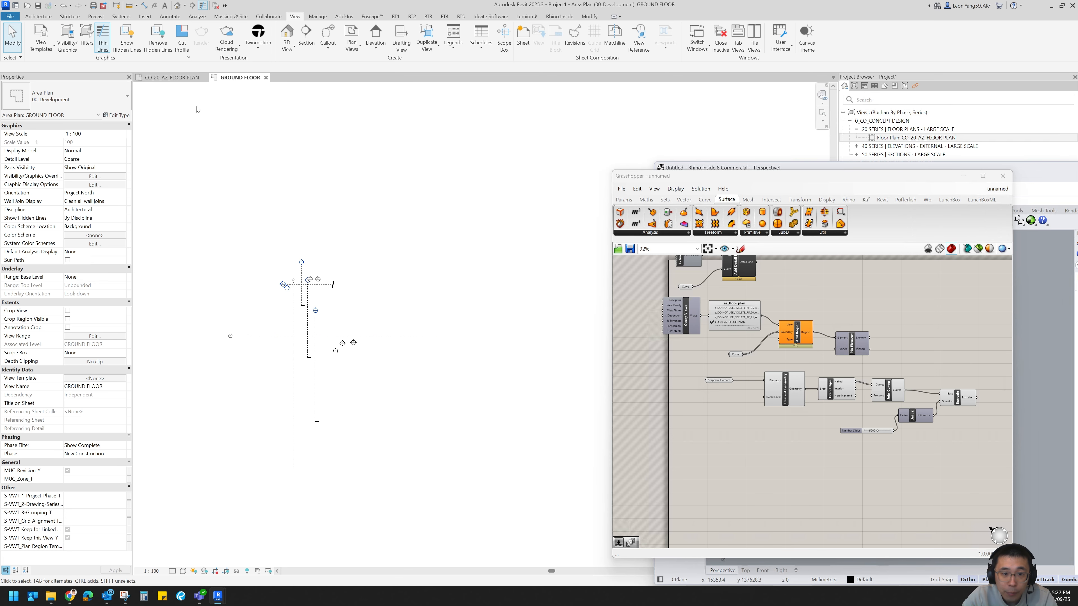
pyautogui.click(40, 17)
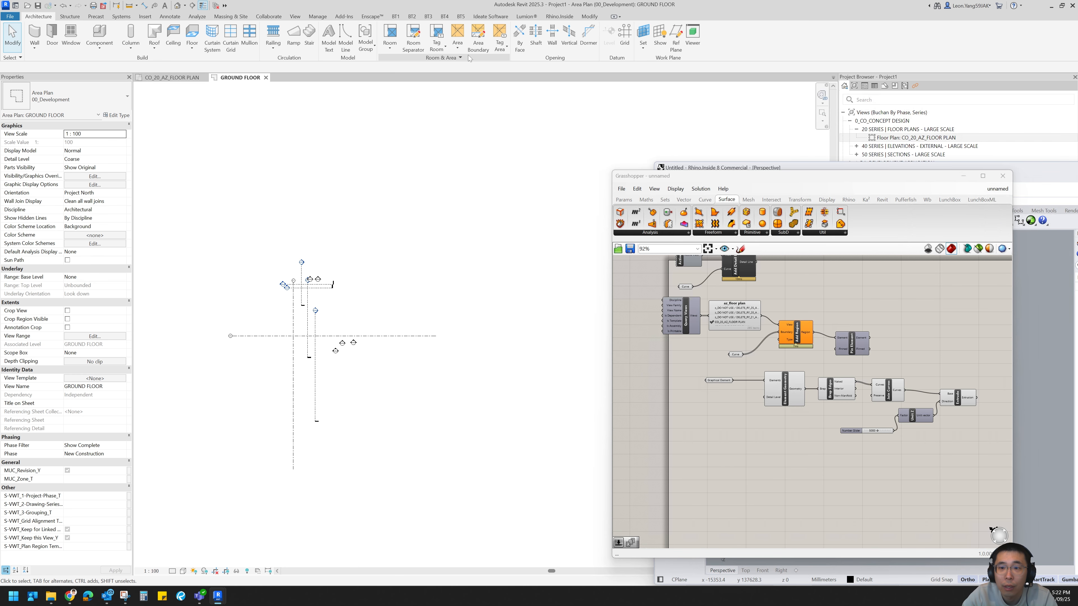
pyautogui.click(478, 38)
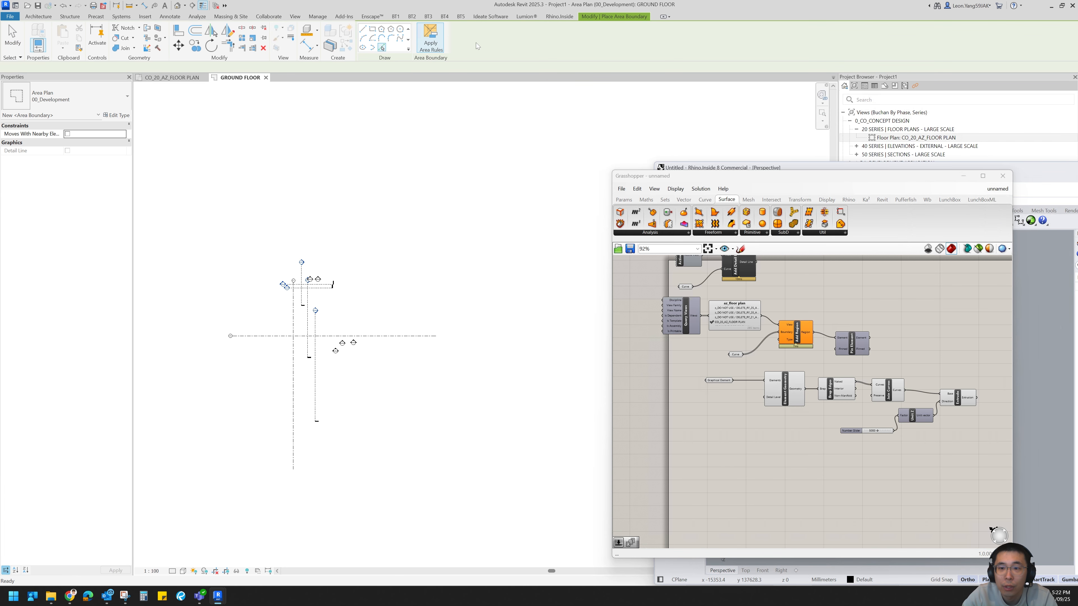
pyautogui.click(373, 30)
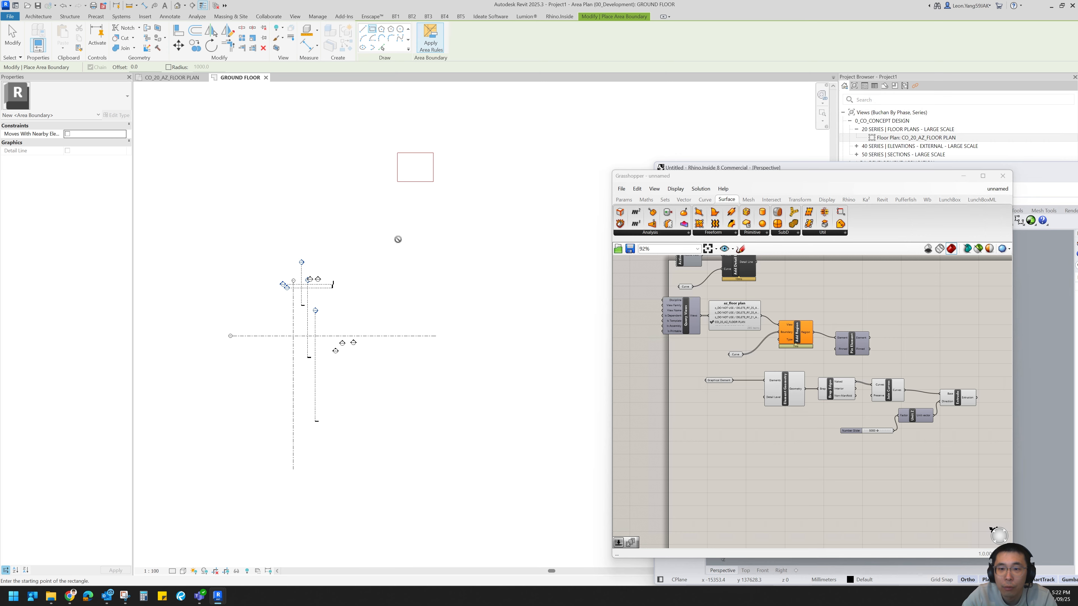
pyautogui.click(371, 218)
pyautogui.click(408, 247)
pyautogui.click(483, 194)
pyautogui.click(516, 240)
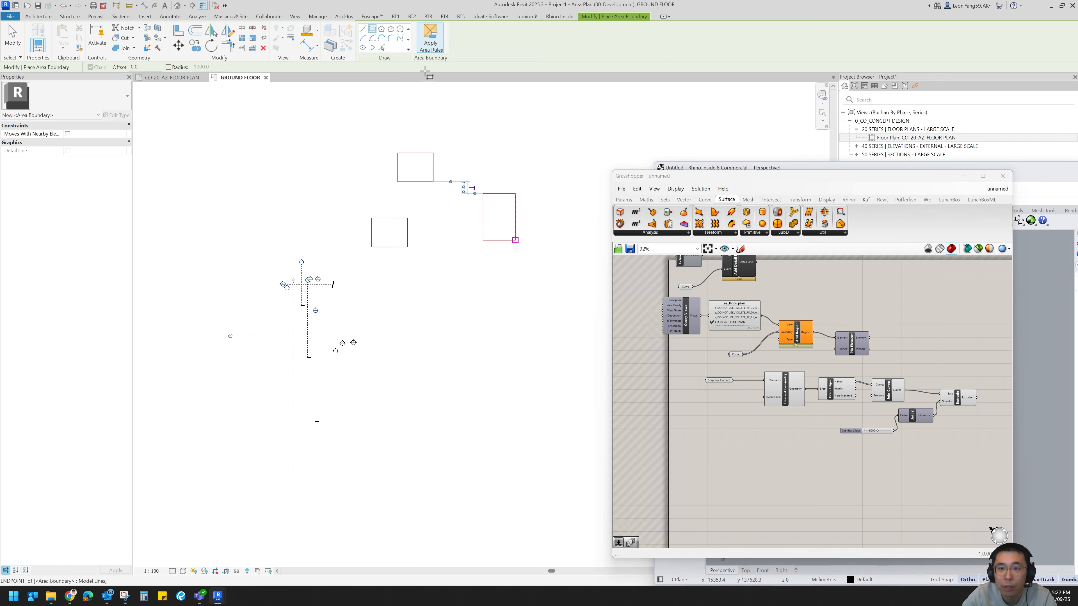
# - Draw a circular area boundary with a radius of about 16300 mm and move it clear of the rectangles
pyautogui.click(400, 29)
pyautogui.click(433, 272)
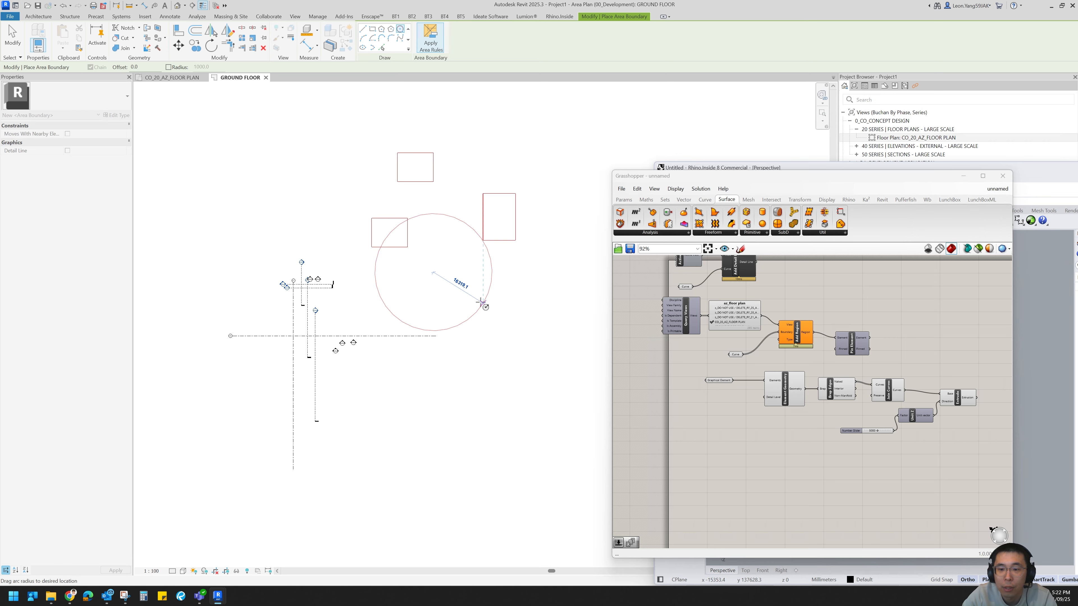
pyautogui.click(483, 302)
pyautogui.press('Escape')
pyautogui.press('Escape')
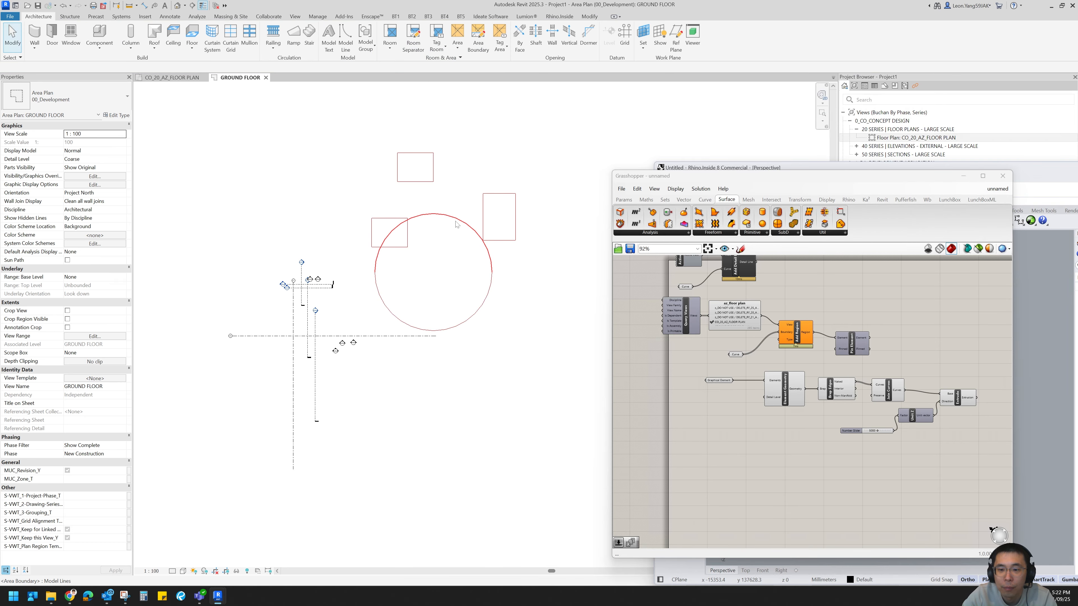
pyautogui.press('Tab')
pyautogui.moveTo(455, 221); pyautogui.dragTo(479, 266)
pyautogui.click(533, 286)
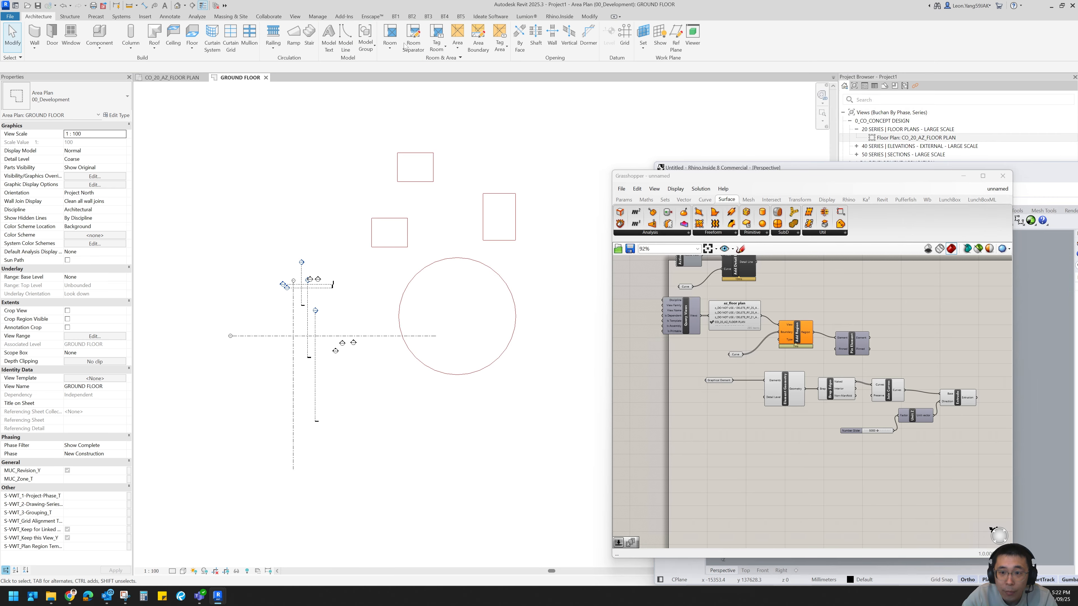
# - Place a tagged area inside each of the three rectangular boundaries and the circular boundary
pyautogui.click(457, 46)
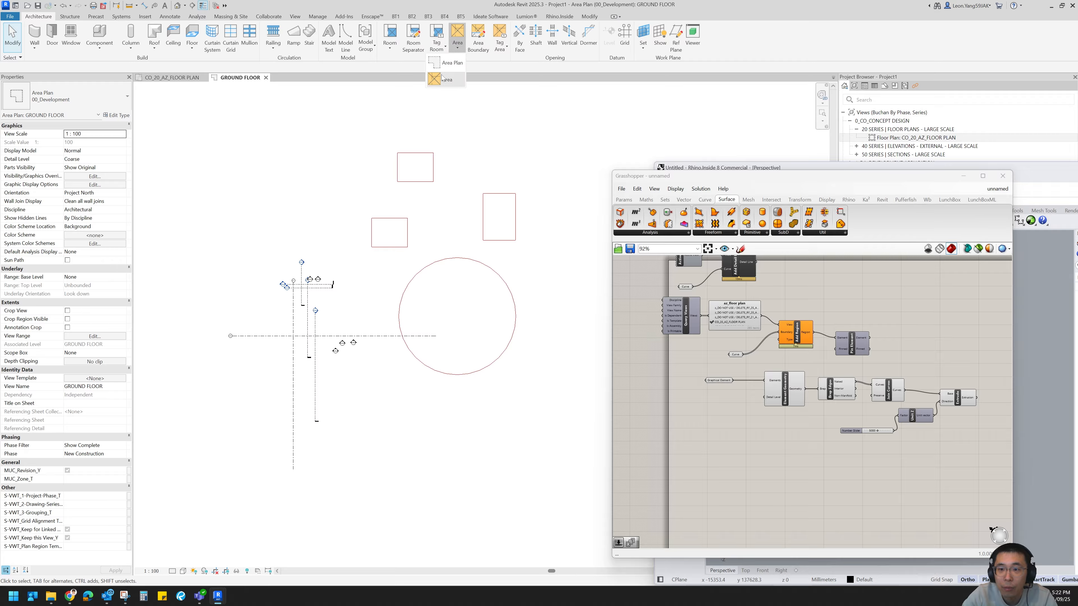
pyautogui.click(443, 78)
pyautogui.click(413, 164)
pyautogui.click(391, 226)
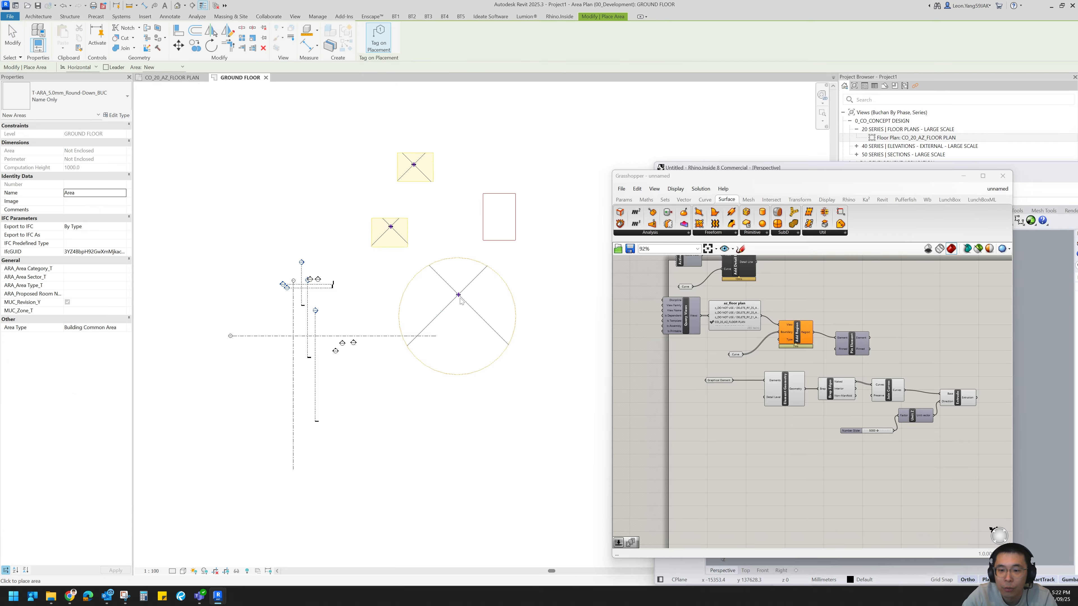
pyautogui.click(460, 300)
pyautogui.click(499, 217)
pyautogui.press('Escape')
pyautogui.press('Escape')
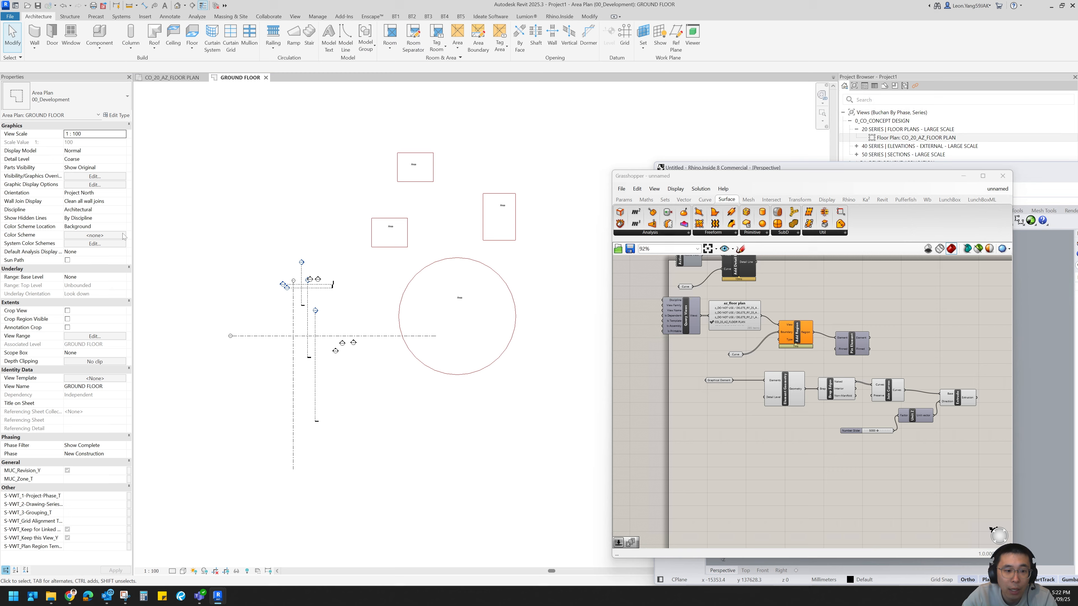
# - Apply the ARA_Area Category color scheme to the GROUND FLOOR area plan
pyautogui.click(94, 235)
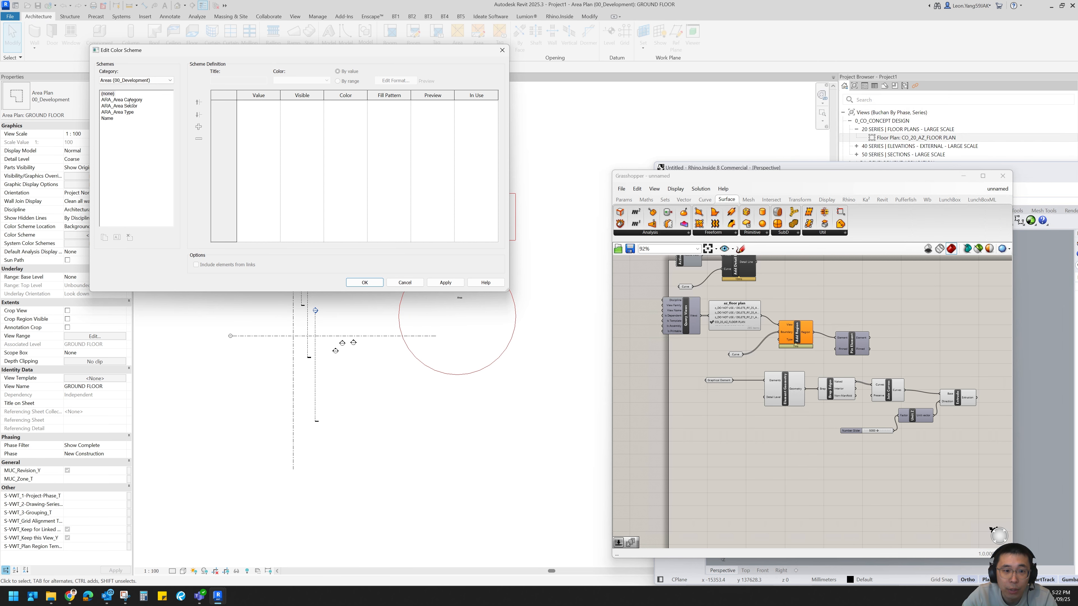
pyautogui.click(130, 100)
pyautogui.click(365, 282)
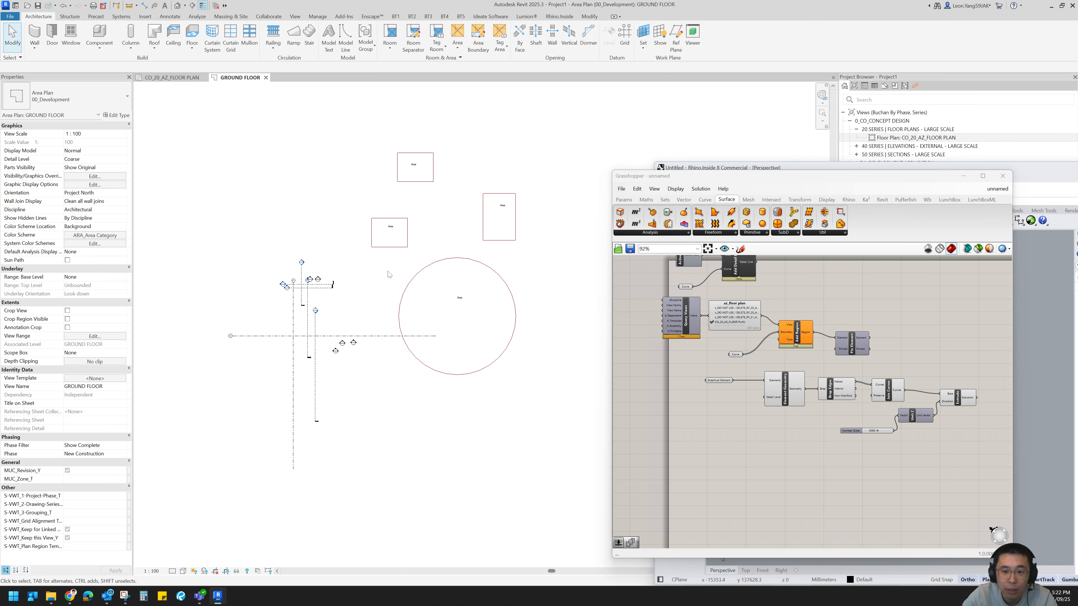
# - Assign an ARA_Area Category_T value to the circular area and set the tall rectangular area's category to COMMON
pyautogui.click(466, 308)
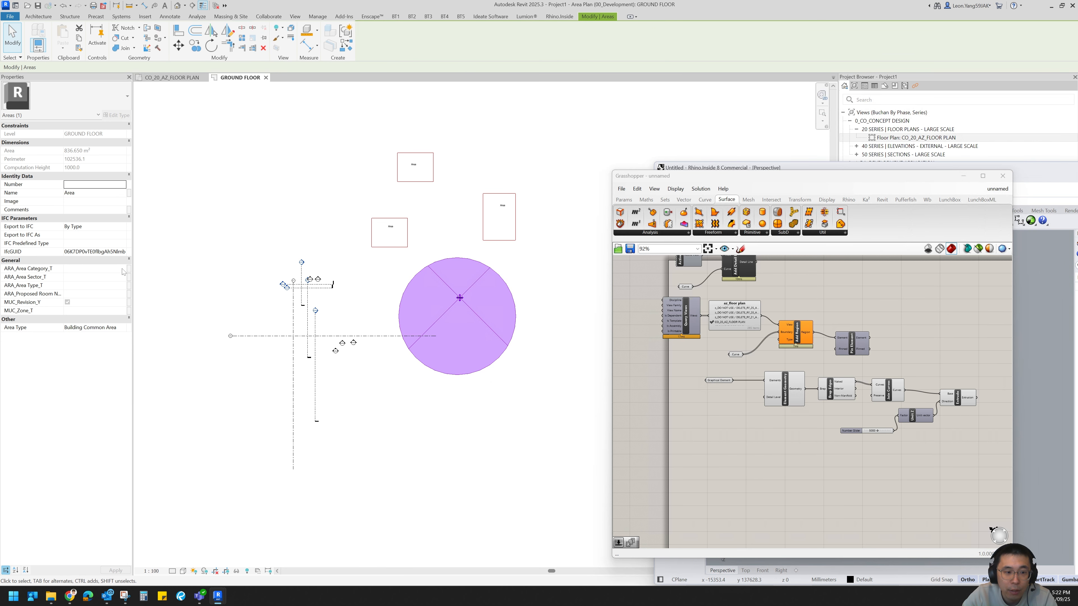
pyautogui.click(501, 217)
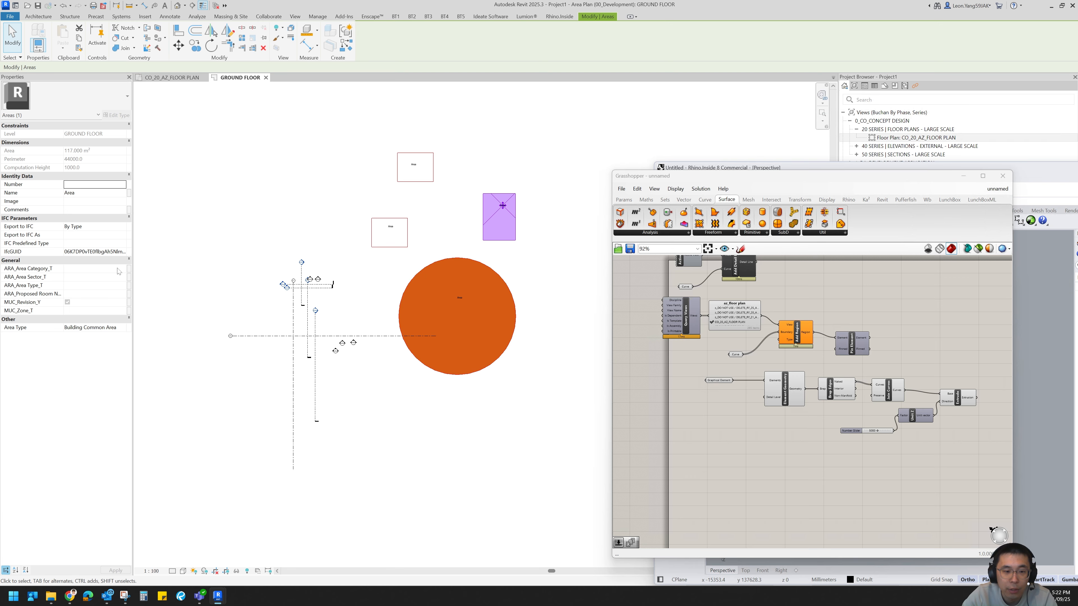
pyautogui.click(119, 269)
pyautogui.click(79, 299)
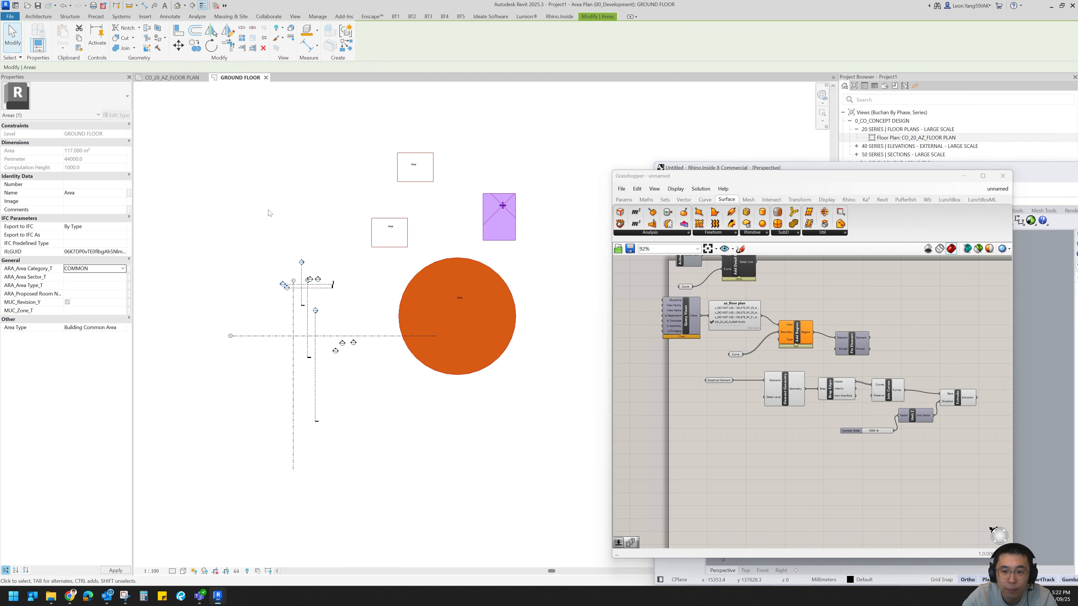
pyautogui.click(270, 213)
# - Set ARA_Area Category_T to ENTERTAINMENT for the two remaining rectangular areas
pyautogui.click(398, 237)
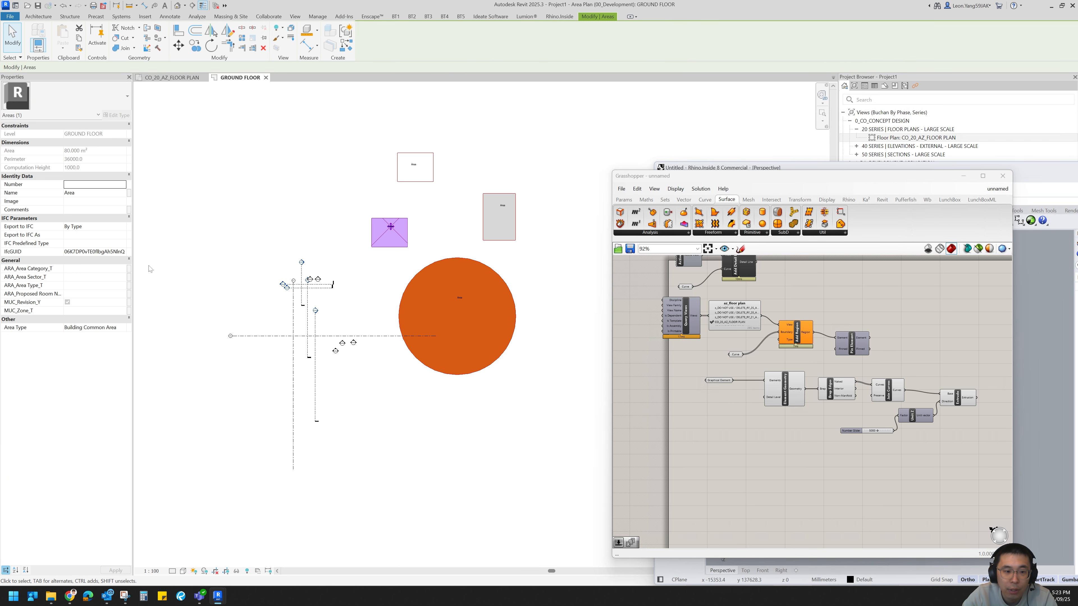
pyautogui.click(123, 270)
pyautogui.click(91, 308)
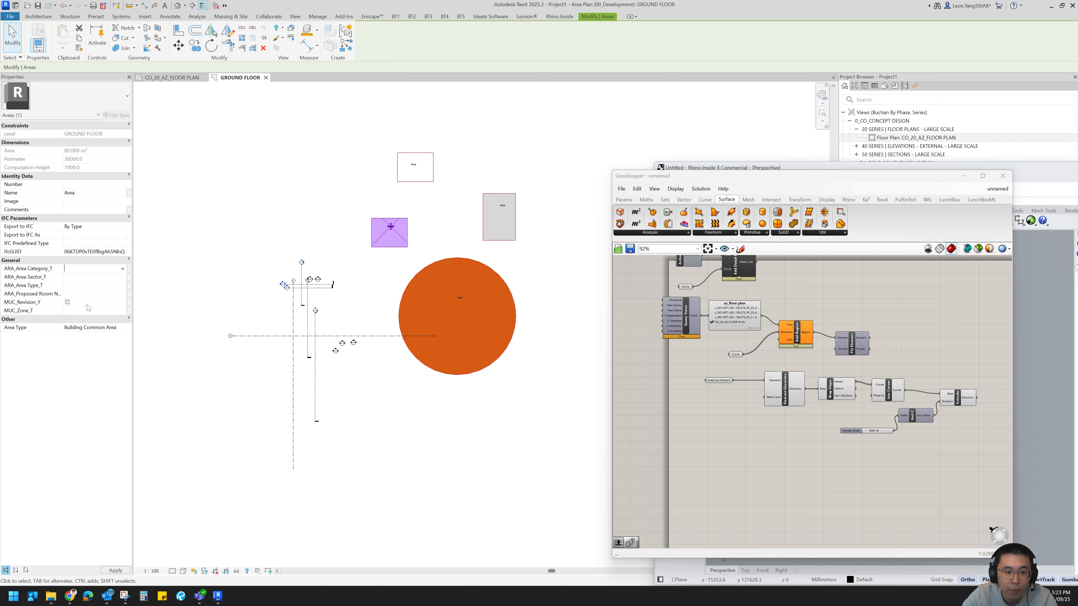
pyautogui.click(412, 168)
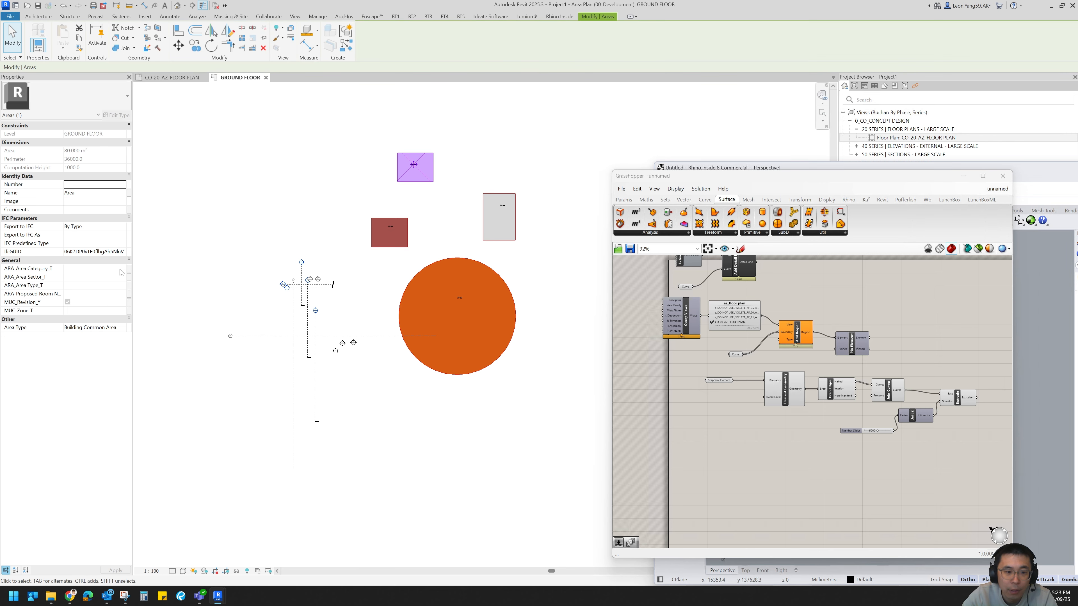
pyautogui.click(122, 269)
pyautogui.click(85, 306)
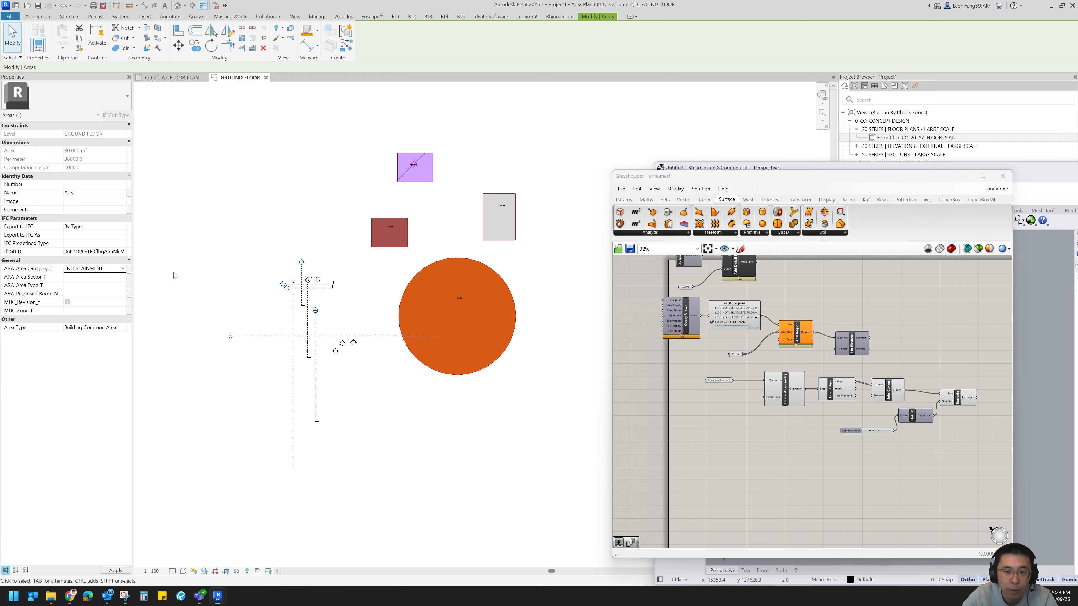
pyautogui.click(245, 216)
pyautogui.scroll(1, 546, 198)
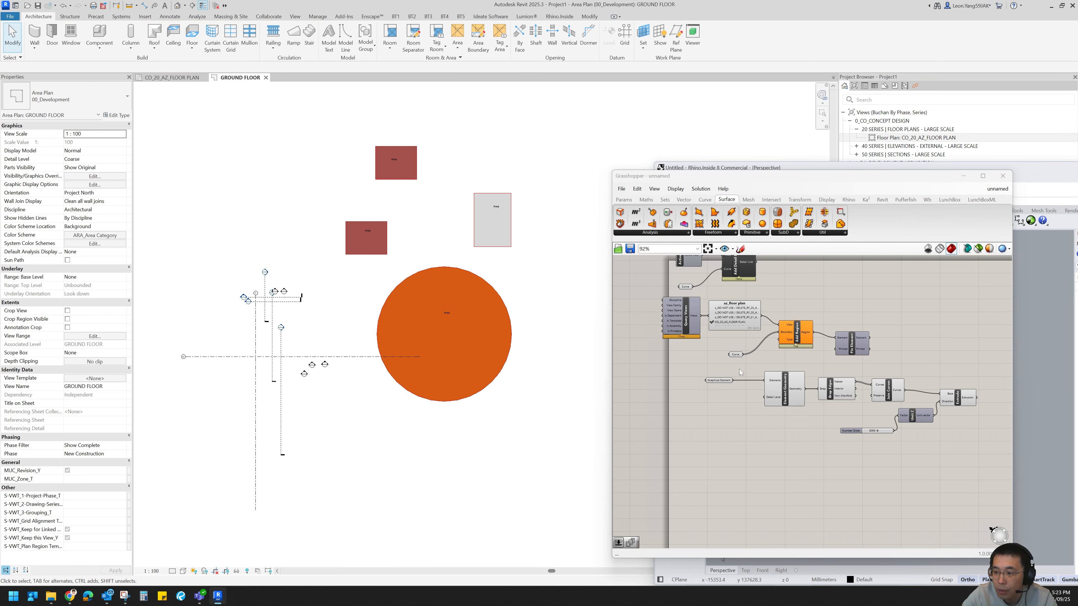
pyautogui.rightClick(720, 380)
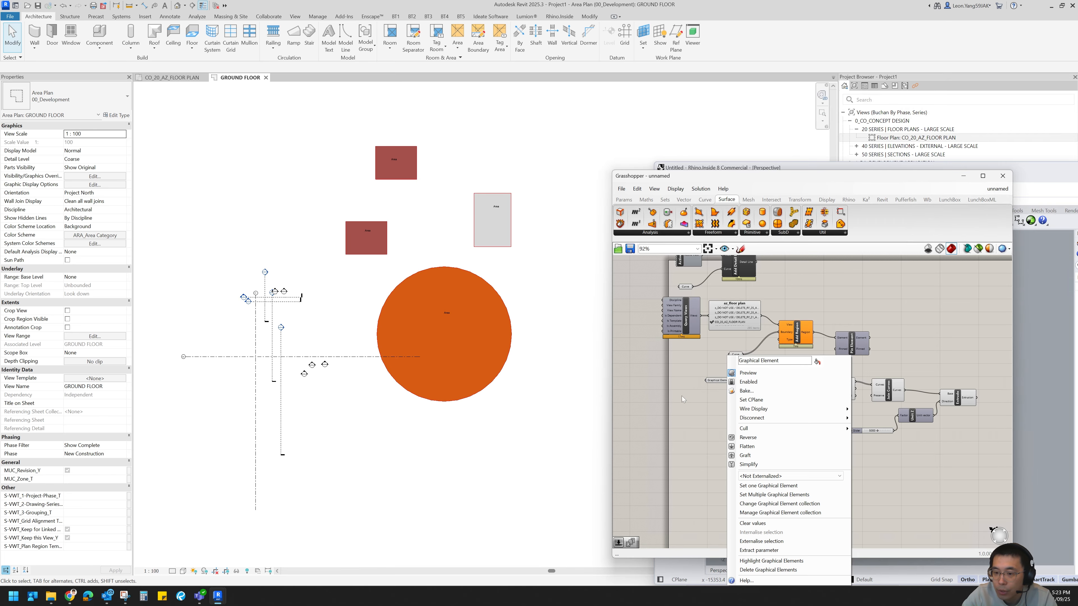
pyautogui.click(541, 324)
pyautogui.scroll(1, 522, 189)
pyautogui.click(750, 459)
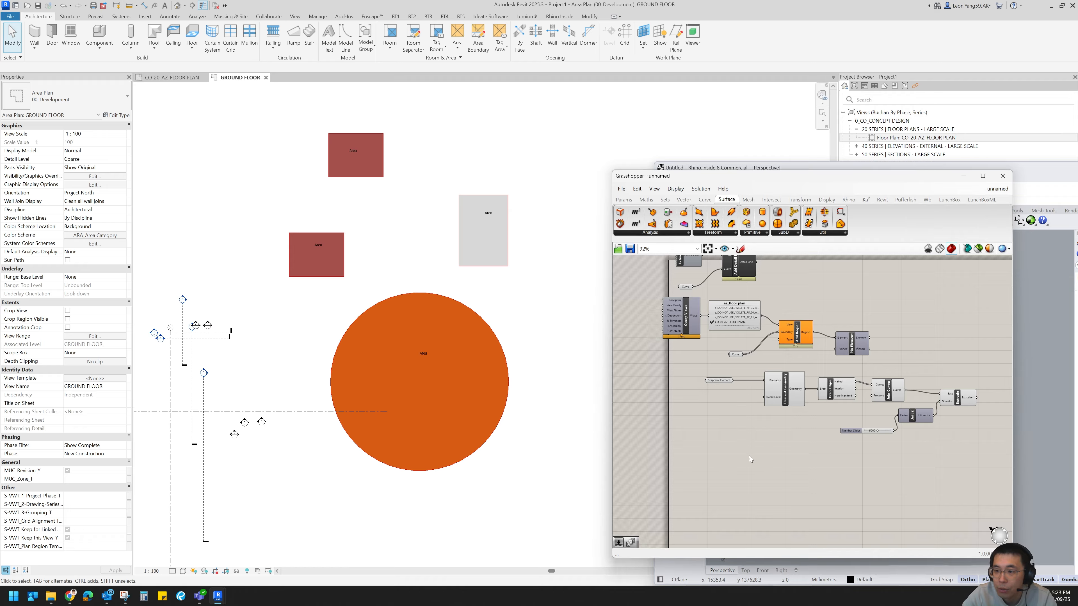
# - Add Revit's Query View Elements component to the Grasshopper canvas below the Element Geometry component
pyautogui.moveTo(738, 425); pyautogui.dragTo(713, 367, button='right')
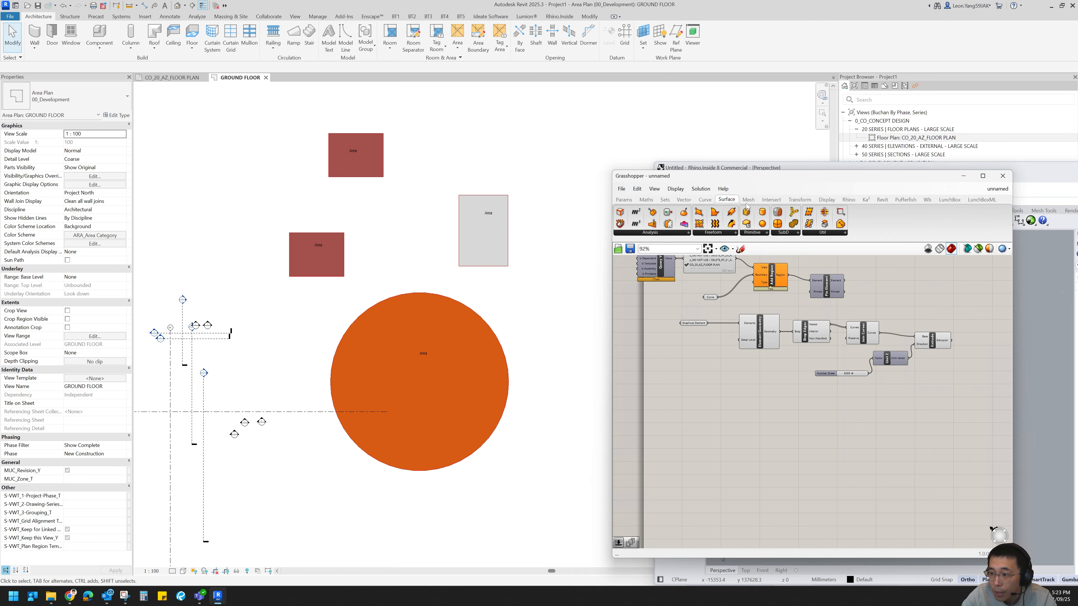
pyautogui.click(882, 200)
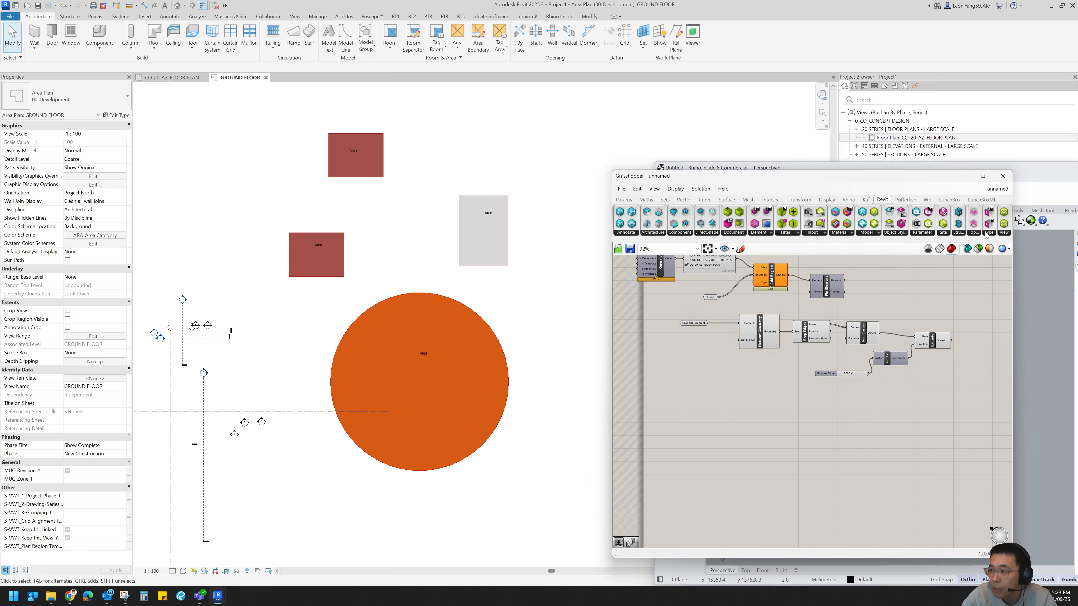
pyautogui.click(1004, 233)
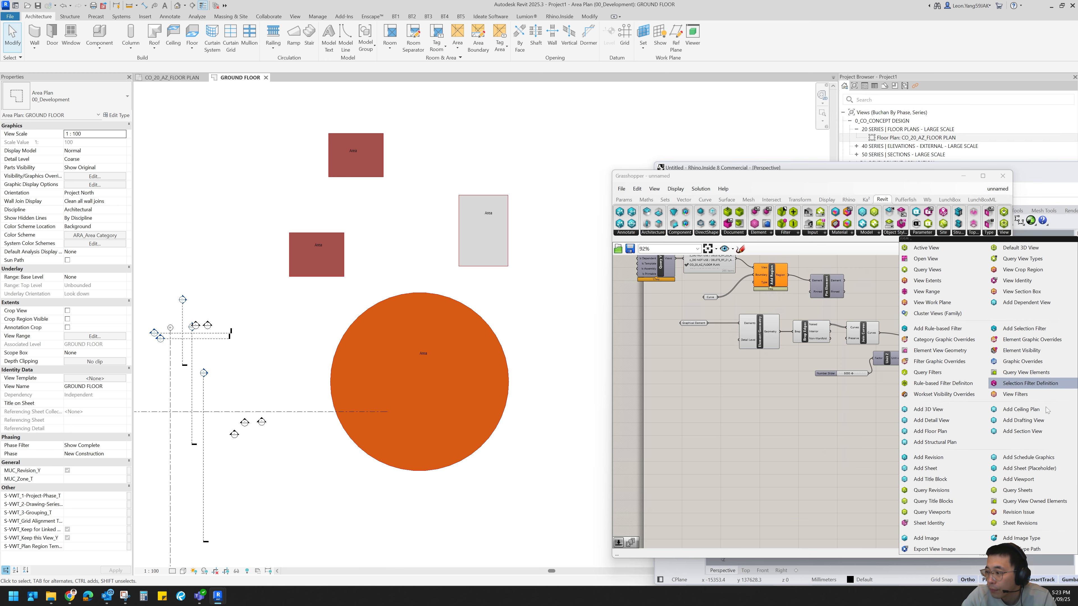
pyautogui.click(1036, 372)
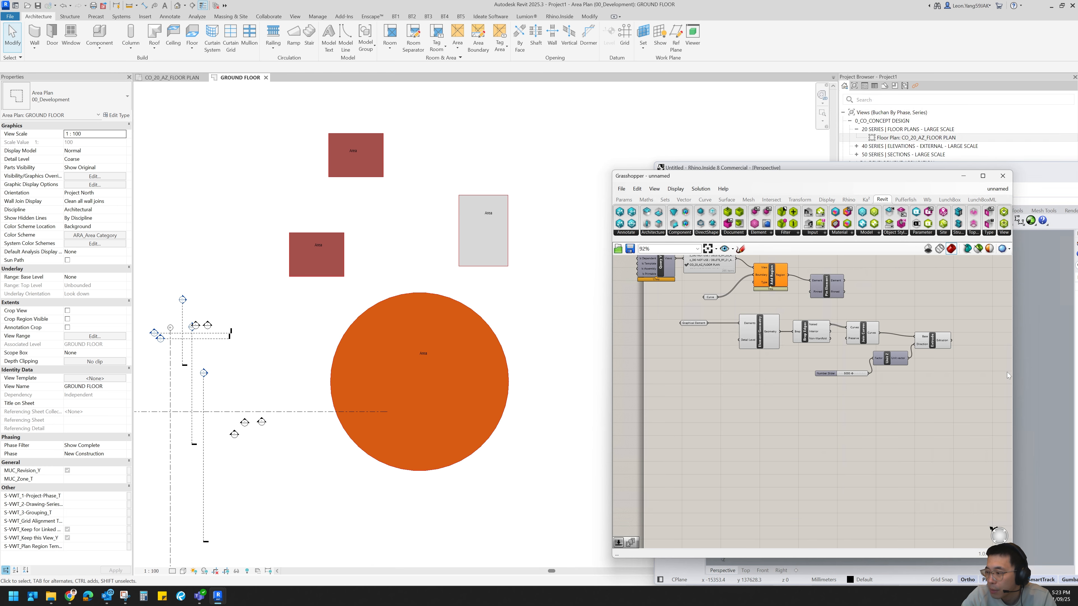
pyautogui.click(725, 383)
pyautogui.scroll(3, 708, 369)
pyautogui.moveTo(708, 369); pyautogui.dragTo(764, 400)
pyautogui.doubleClick(682, 399)
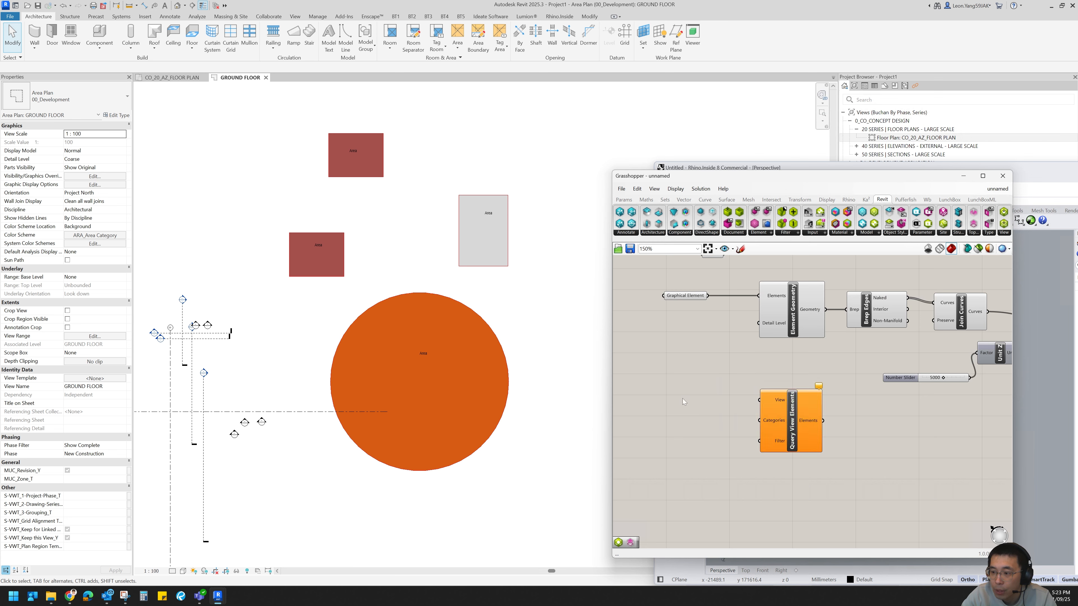
# - Duplicate the Query Views component and its az_floor plan list beside the Query View Elements component
pyautogui.press('Escape')
pyautogui.scroll(-3, 793, 505)
pyautogui.moveTo(744, 338); pyautogui.dragTo(664, 438)
pyautogui.hotkey('ctrl', 'c')
pyautogui.hotkey('ctrl', 'v')
pyautogui.scroll(4, 712, 440)
pyautogui.click(723, 395)
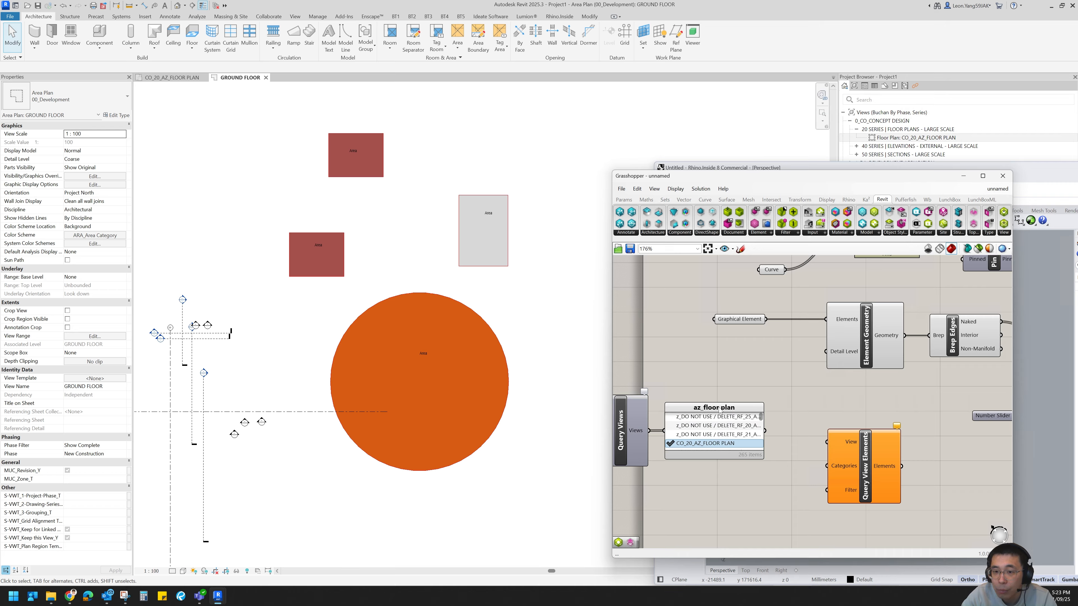
# - Filter the copied view list by "groud plan", select GROUND FLOOR (00_Development) and connect it to the View input of Query View Elements
pyautogui.doubleClick(720, 408)
pyautogui.write('groud')
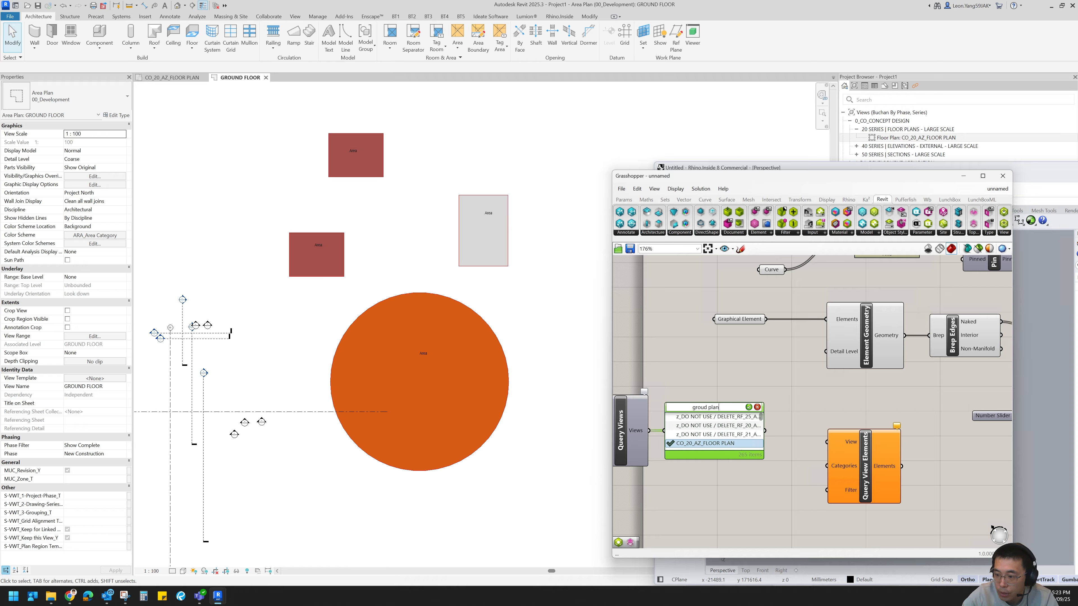
pyautogui.press('Return')
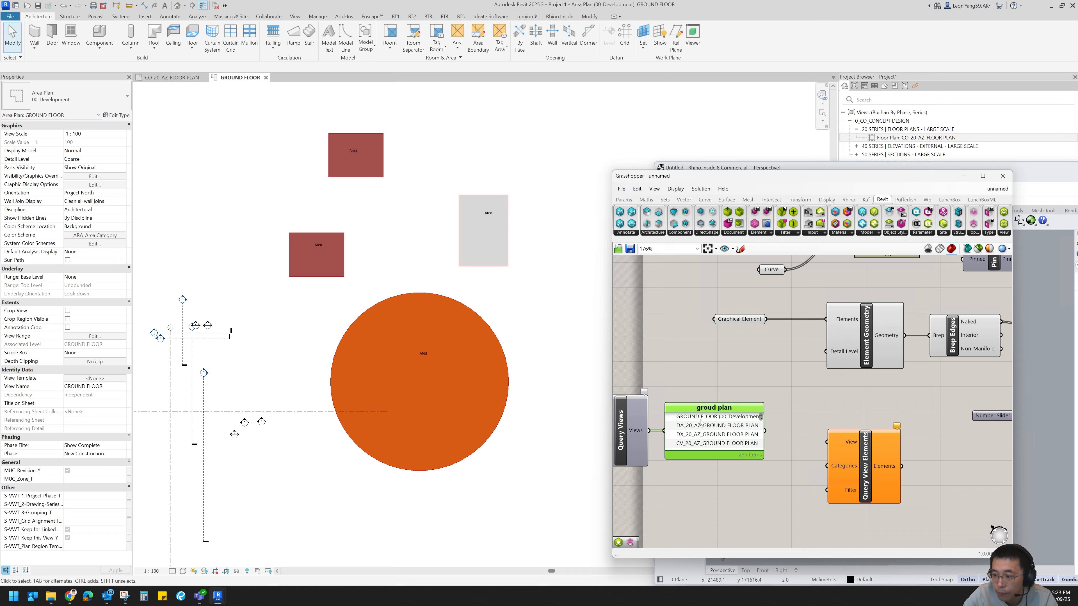
pyautogui.click(700, 417)
pyautogui.moveTo(765, 431); pyautogui.dragTo(826, 441)
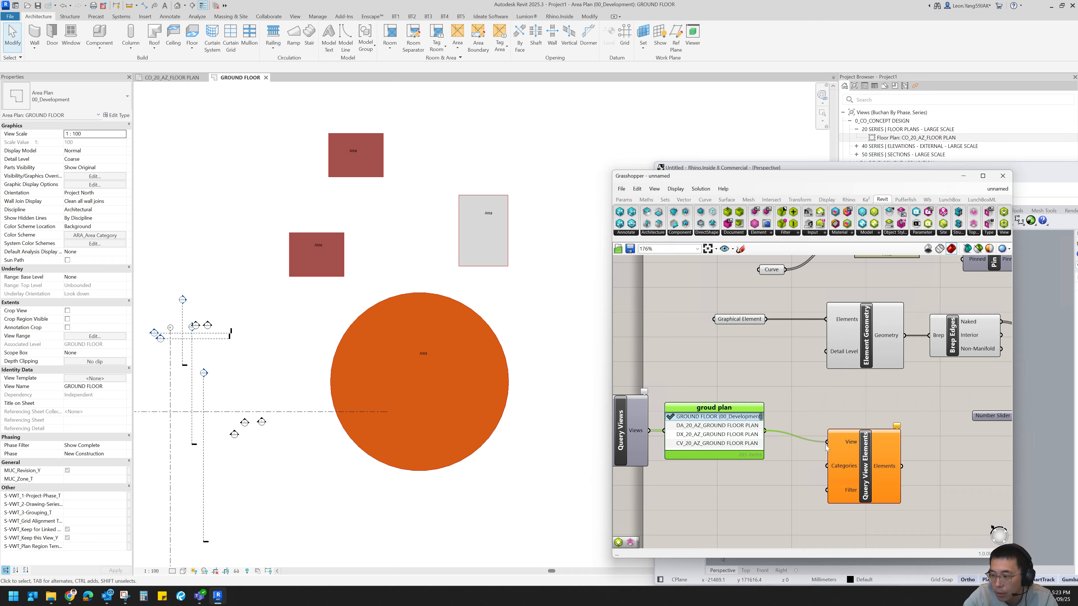
# - Set the Categories input of Query View Elements to Areas and inspect the Elements output
pyautogui.rightClick(835, 467)
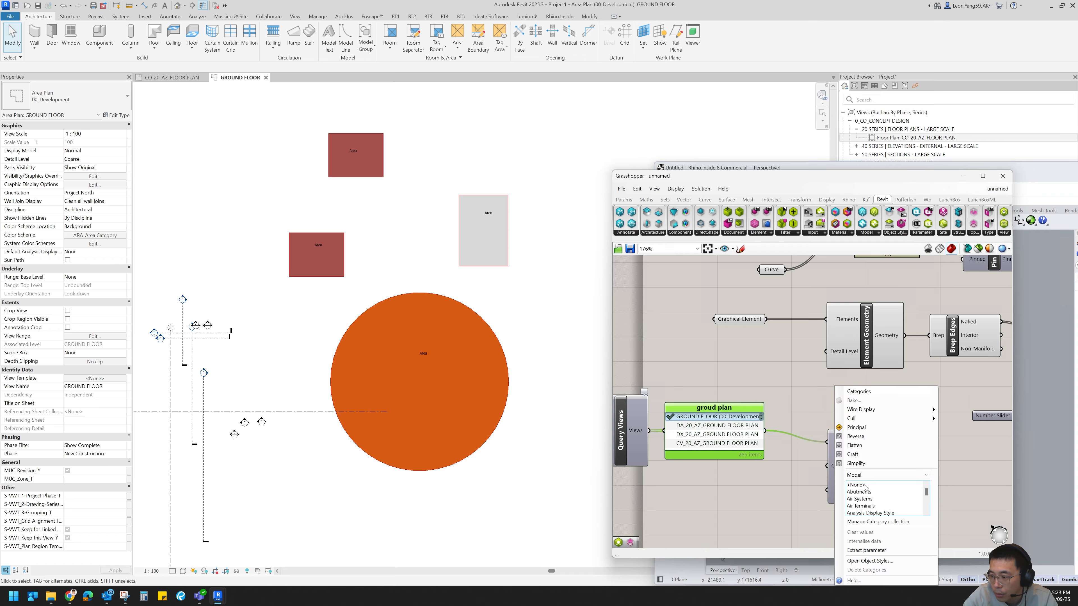
pyautogui.click(869, 497)
pyautogui.press('a')
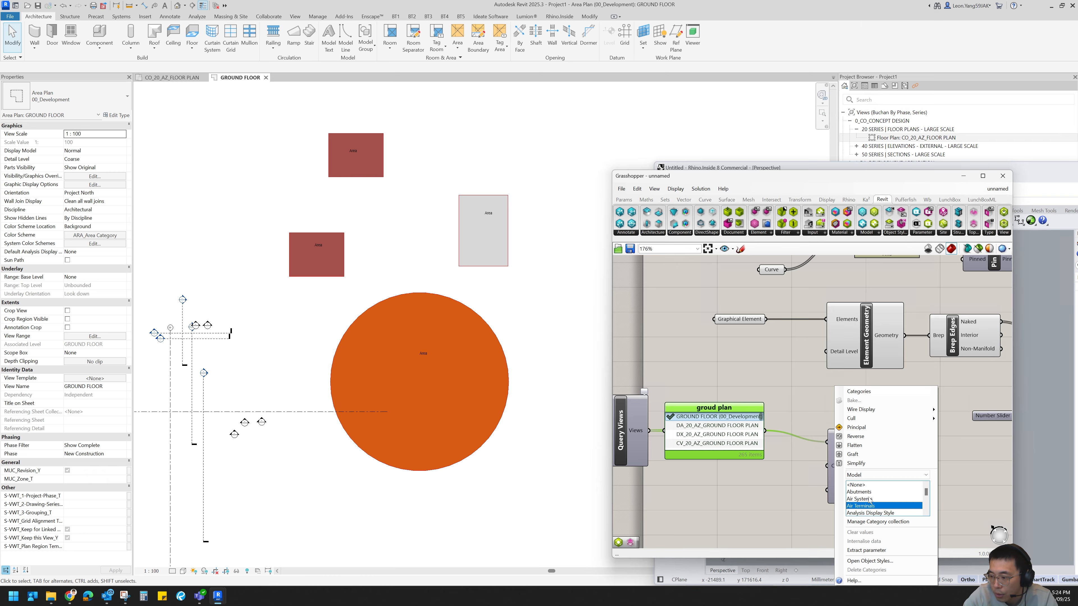
pyautogui.scroll(-4, 871, 514)
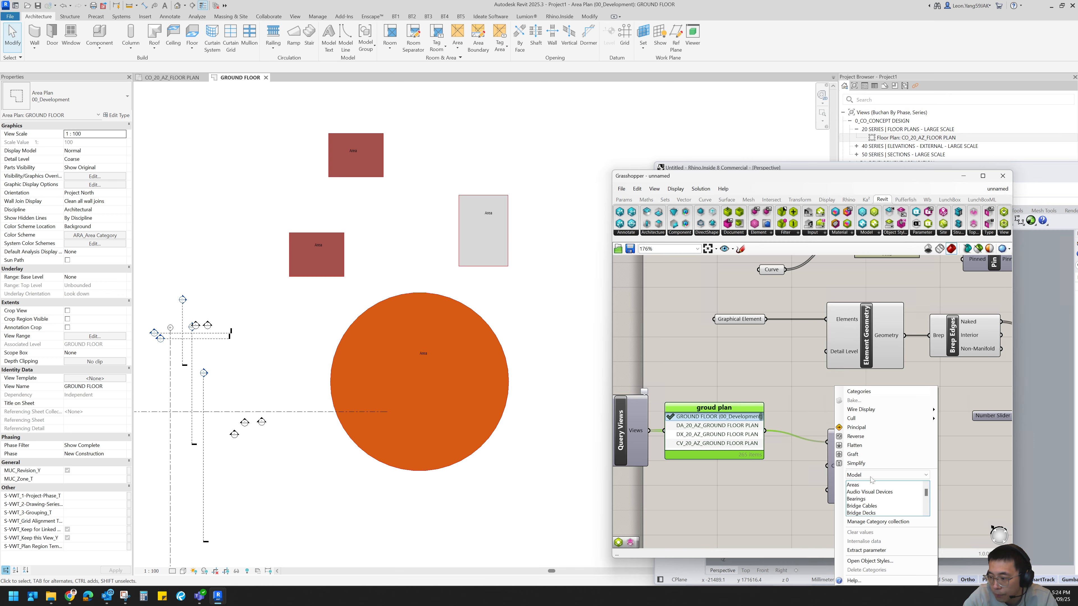
pyautogui.scroll(1, 870, 482)
pyautogui.click(868, 485)
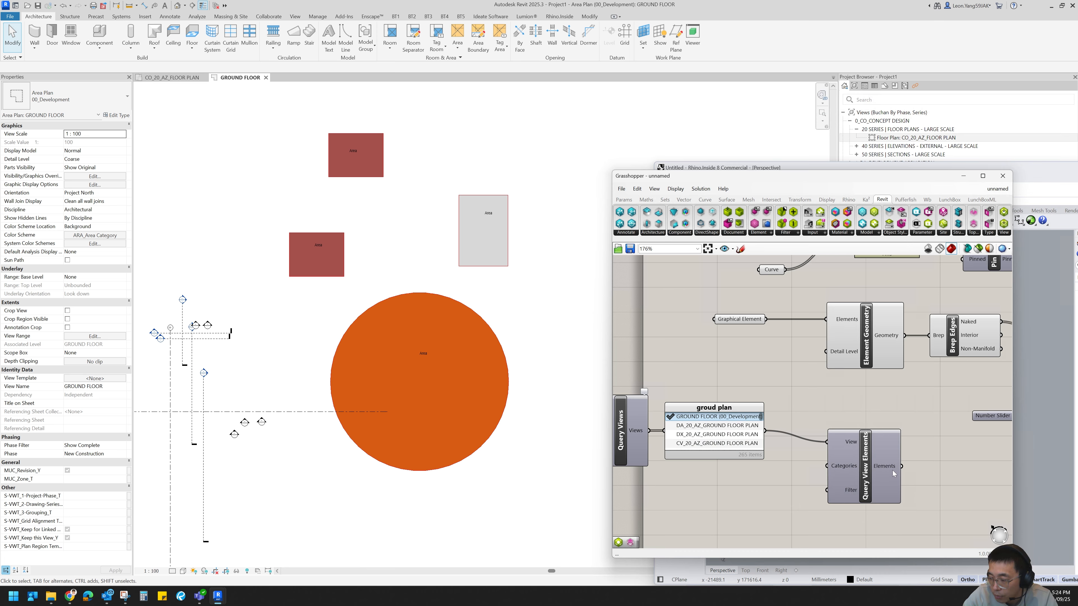
pyautogui.moveTo(893, 473)
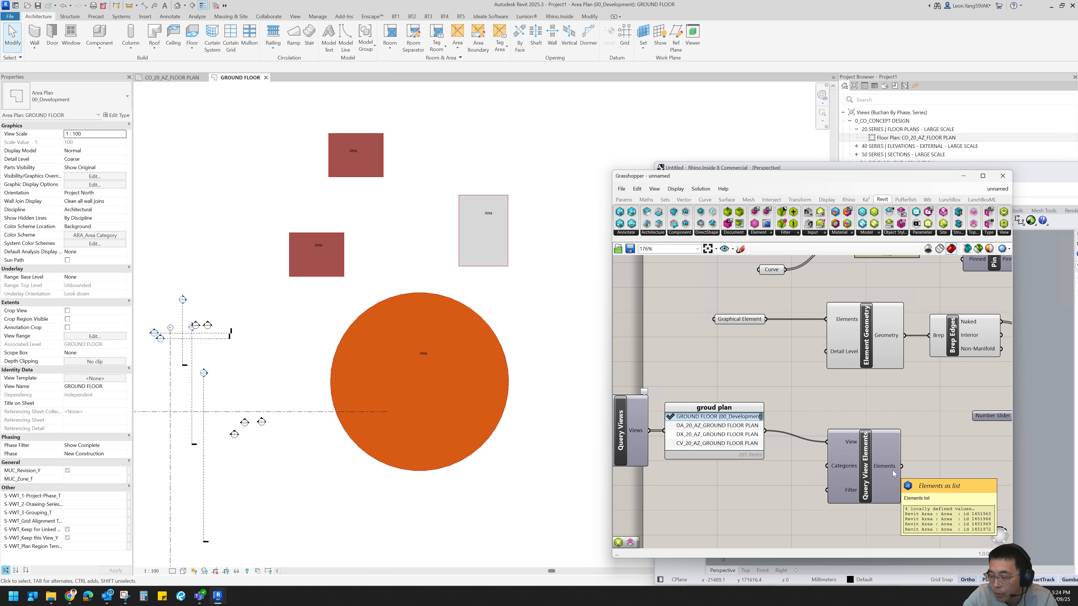
pyautogui.scroll(-1, 243, 333)
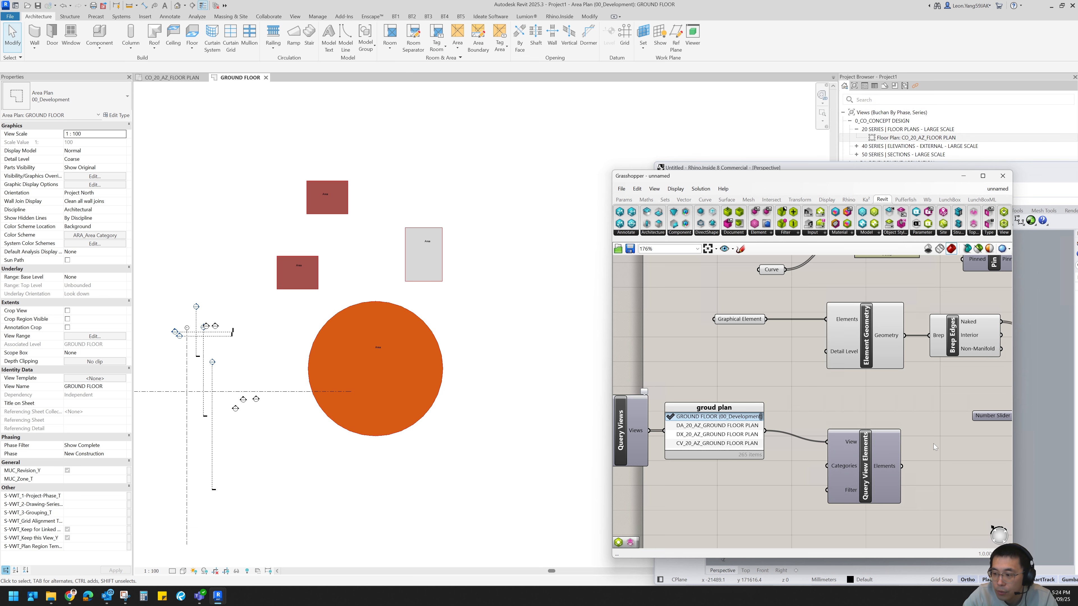
# - Add an Element Geometry component beside Query View Elements and connect the queried elements to it
pyautogui.moveTo(891, 474); pyautogui.dragTo(732, 443, button='right')
pyautogui.click(721, 440)
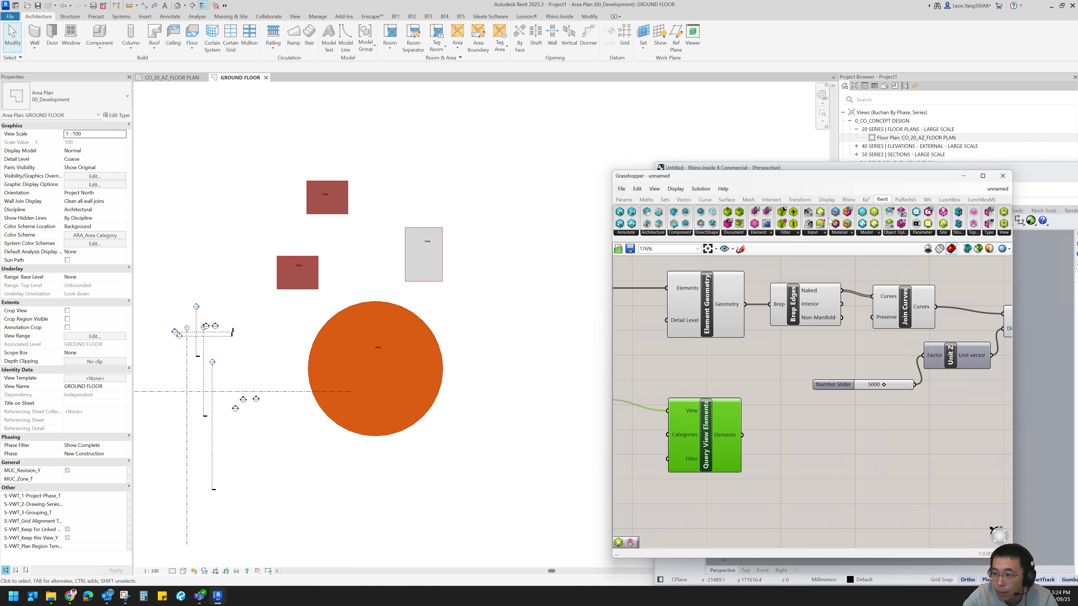
pyautogui.moveTo(636, 175); pyautogui.dragTo(397, 188)
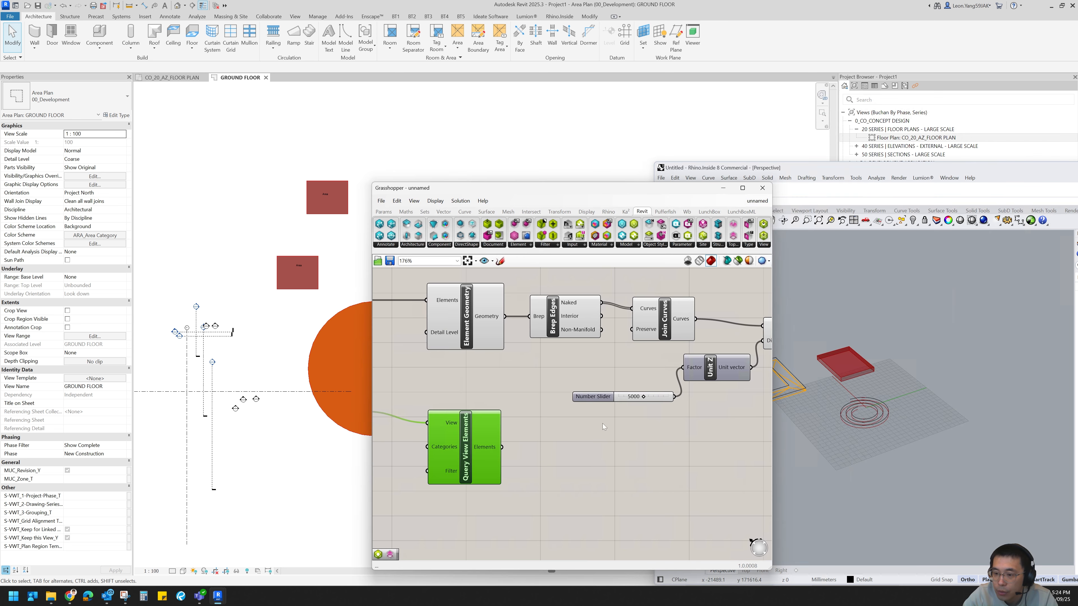
pyautogui.scroll(-3, 603, 428)
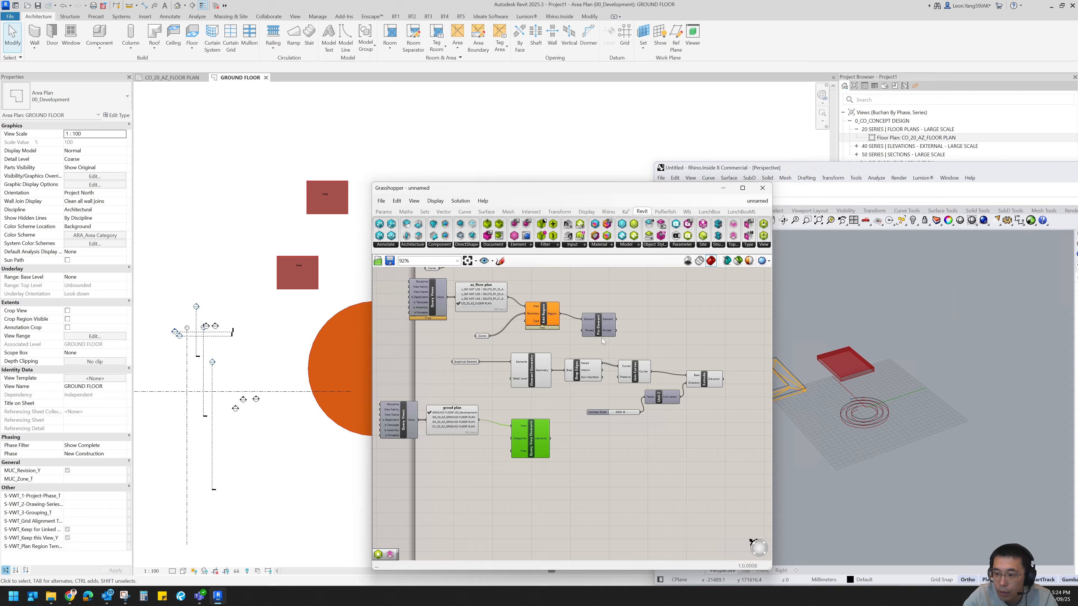
pyautogui.click(522, 245)
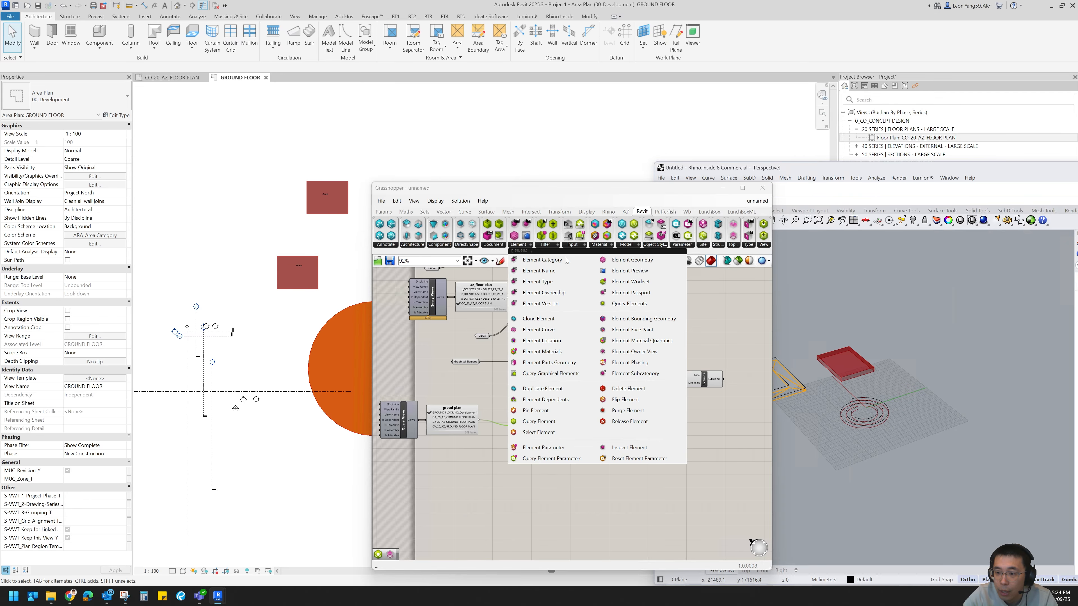
pyautogui.click(619, 262)
pyautogui.click(576, 446)
pyautogui.scroll(3, 548, 455)
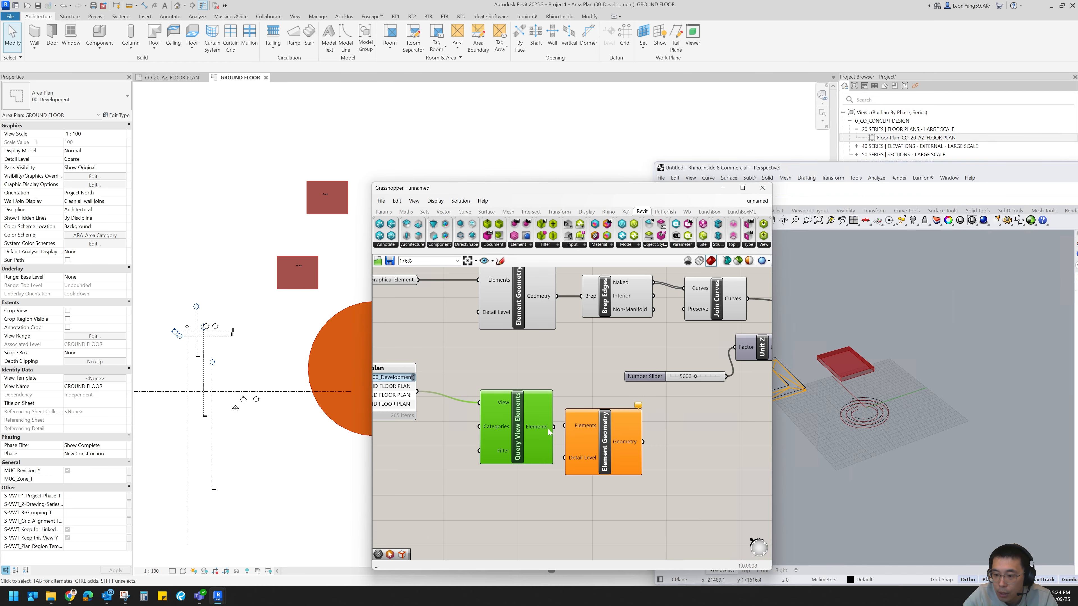
pyautogui.moveTo(554, 427); pyautogui.dragTo(571, 427)
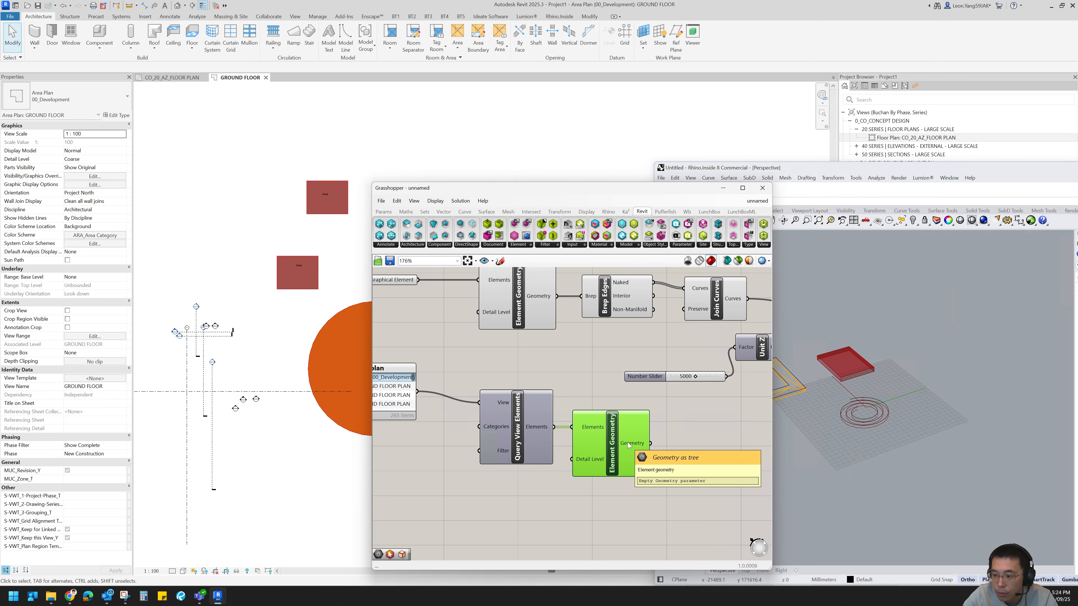
# - Delete the Element Geometry component connected to Query View Elements
pyautogui.click(517, 436)
pyautogui.moveTo(505, 187); pyautogui.dragTo(586, 179)
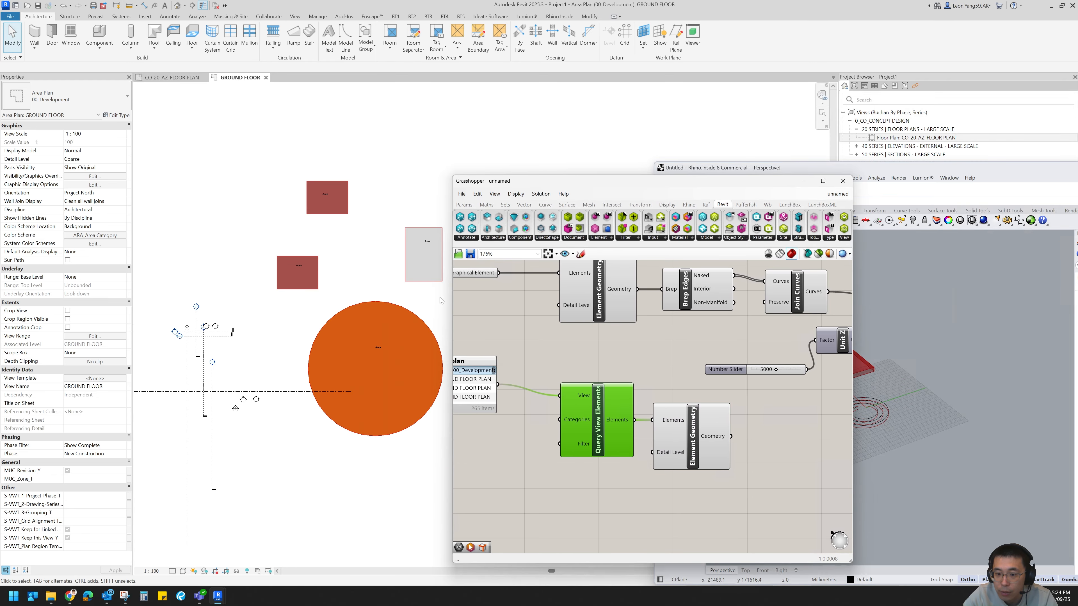
pyautogui.moveTo(759, 464); pyautogui.dragTo(699, 406)
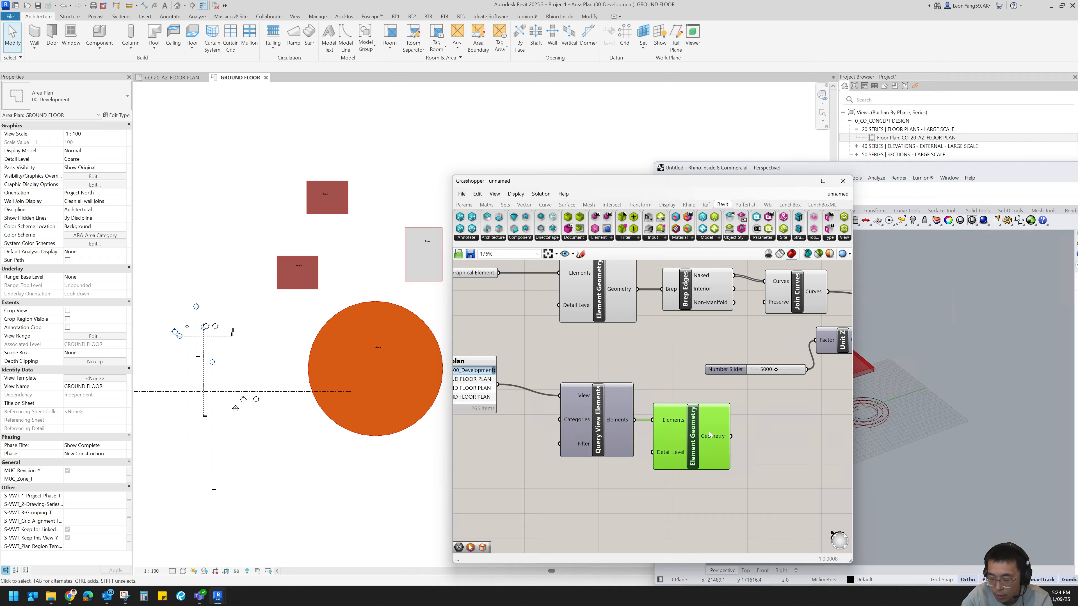
pyautogui.press('Delete')
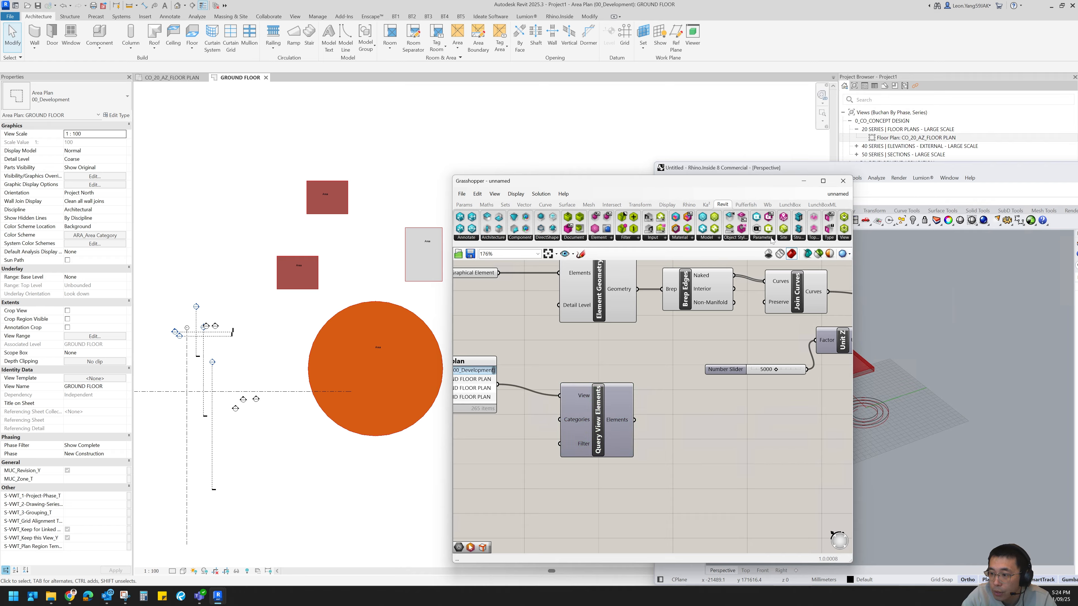
# - Add a Spatial Element Boundary component, connect the queried elements to its Spatial Element input and check the boundaries in Rhino
pyautogui.click(812, 239)
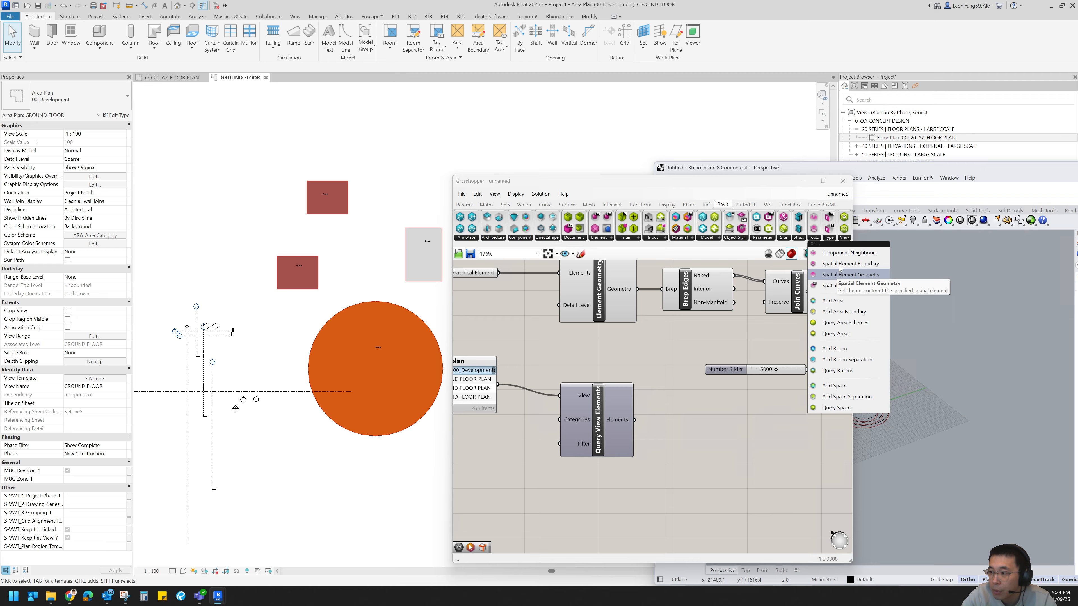
pyautogui.moveTo(839, 266); pyautogui.dragTo(671, 406)
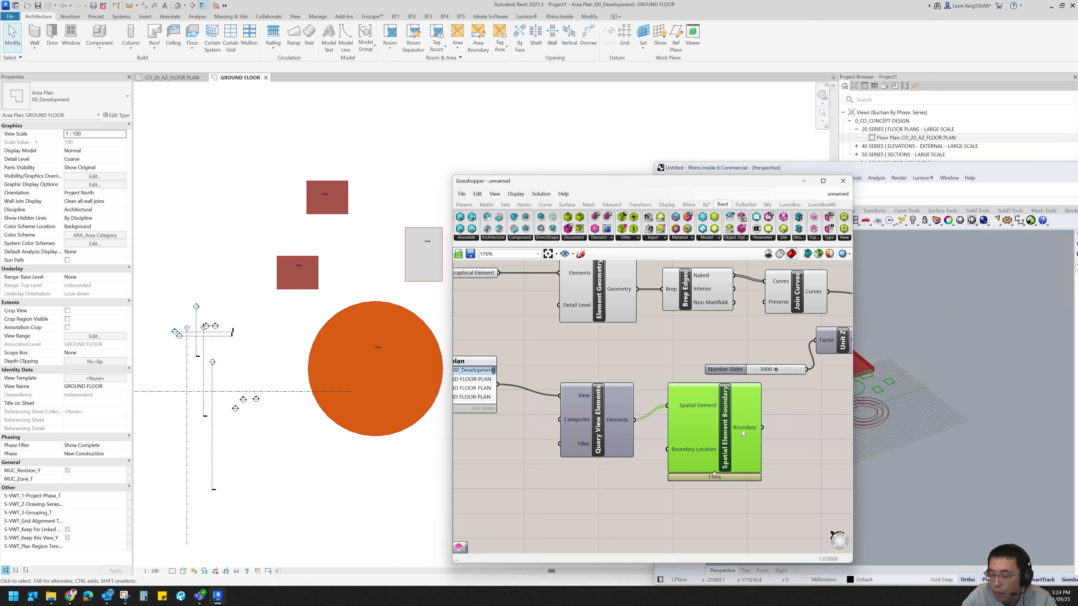
pyautogui.scroll(-4, 971, 411)
pyautogui.scroll(7, 934, 408)
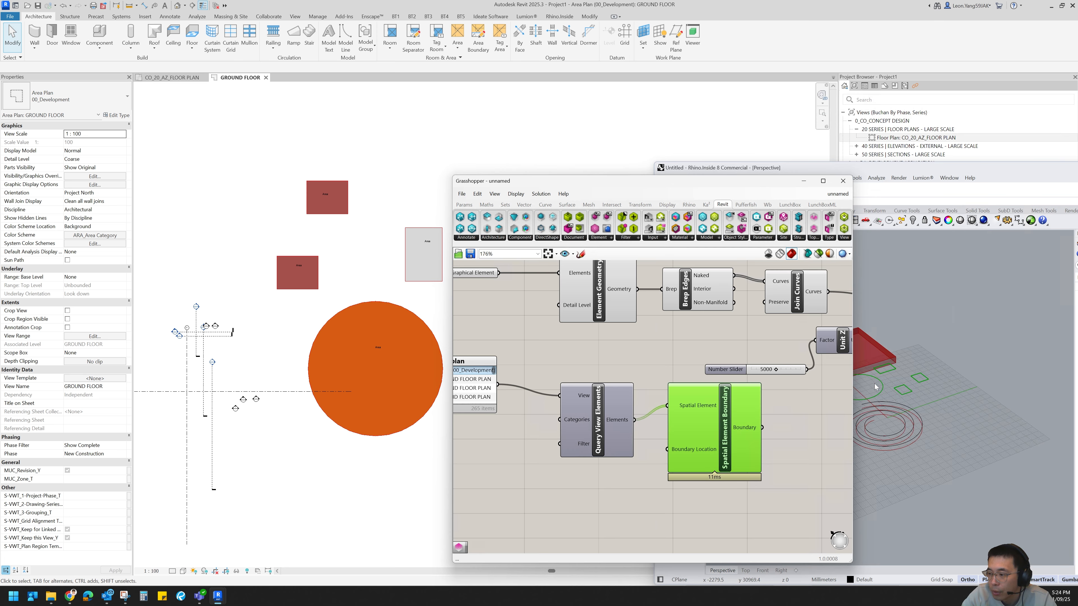
pyautogui.scroll(-2, 944, 401)
pyautogui.scroll(3, 887, 404)
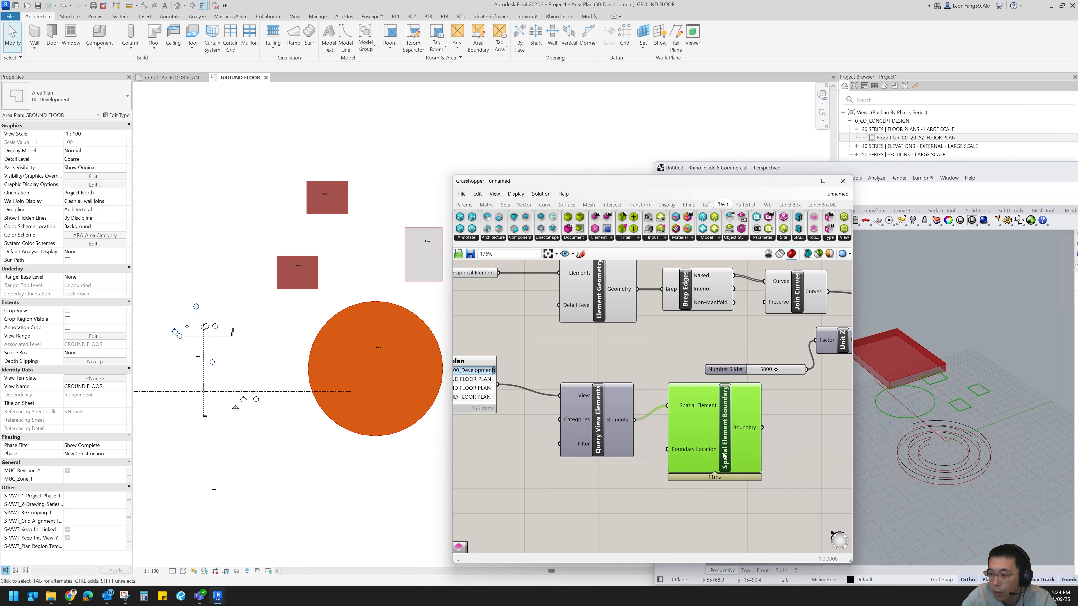
# - Reposition the Spatial Element Boundary component and shift the whole area query chain lower on the canvas
pyautogui.moveTo(723, 453); pyautogui.dragTo(732, 477)
pyautogui.scroll(-2, 320, 374)
pyautogui.scroll(2, 378, 278)
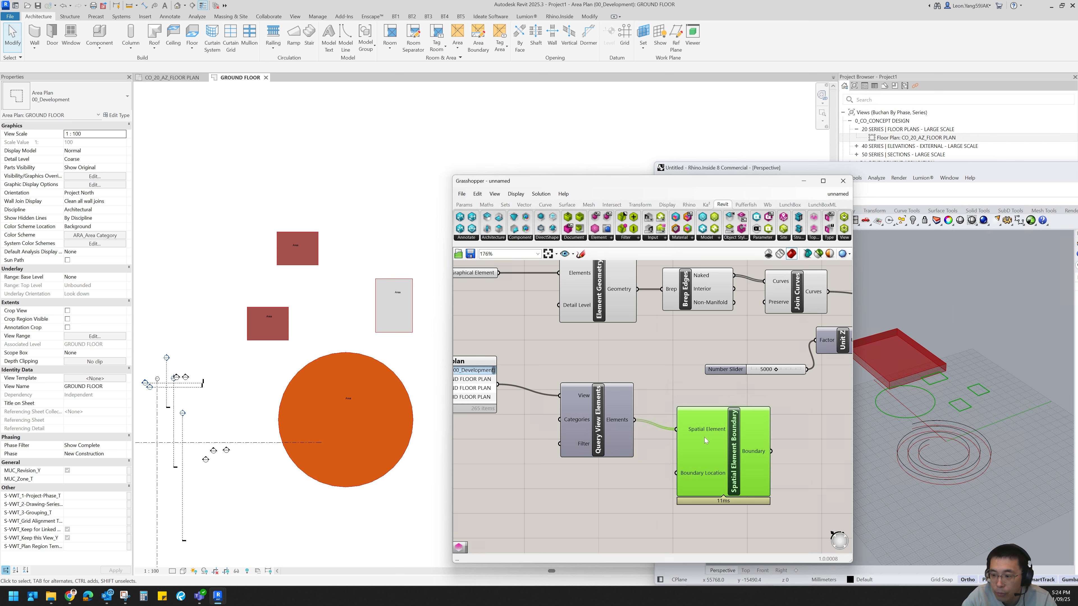
pyautogui.moveTo(705, 441); pyautogui.dragTo(566, 398, button='right')
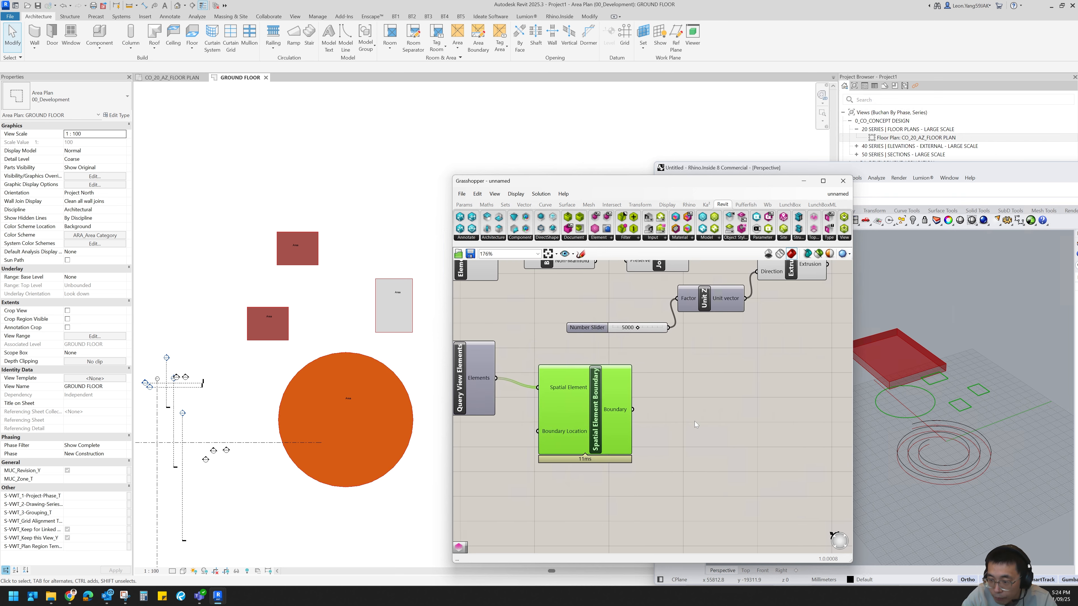
pyautogui.scroll(-6, 695, 424)
pyautogui.moveTo(683, 465); pyautogui.dragTo(529, 386)
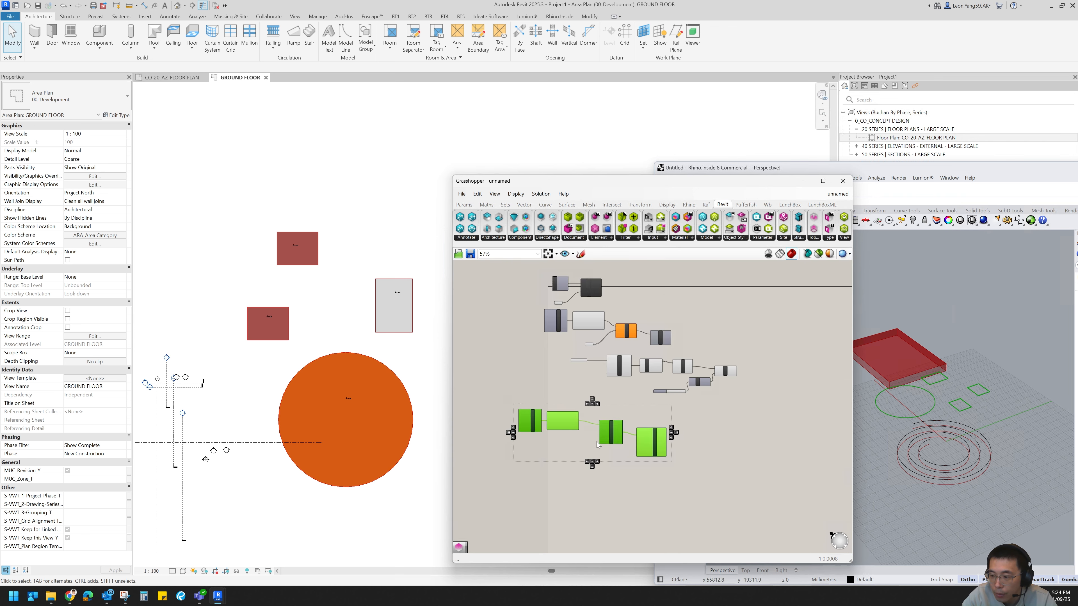
pyautogui.moveTo(604, 432); pyautogui.dragTo(596, 442)
pyautogui.scroll(5, 679, 453)
pyautogui.click(679, 453)
# - Add a Boundary Surfaces component and connect the Spatial Element Boundary output to its Edges input
pyautogui.click(568, 205)
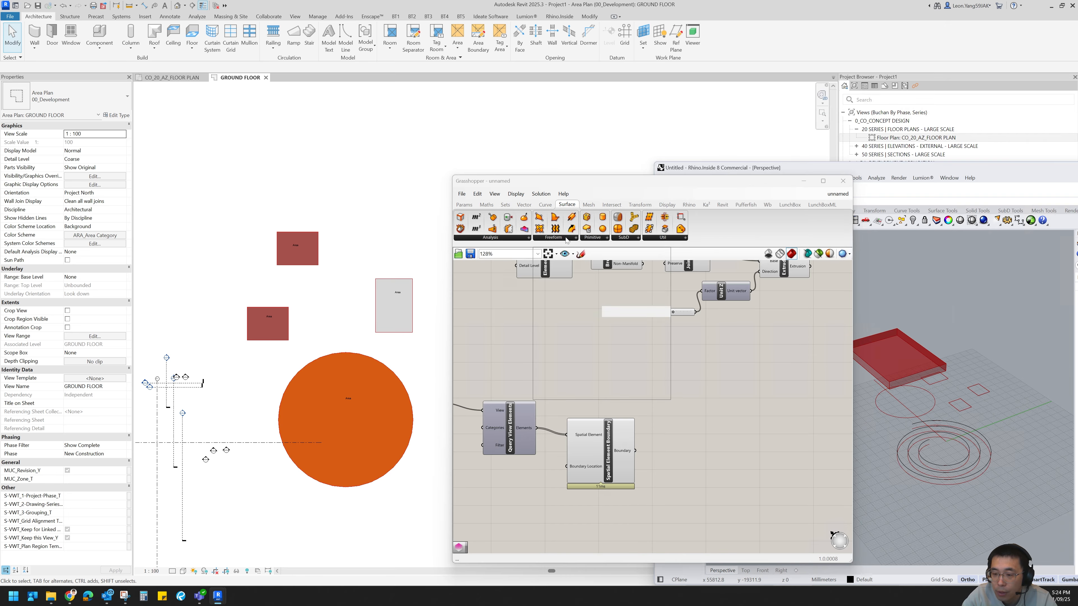
pyautogui.click(574, 238)
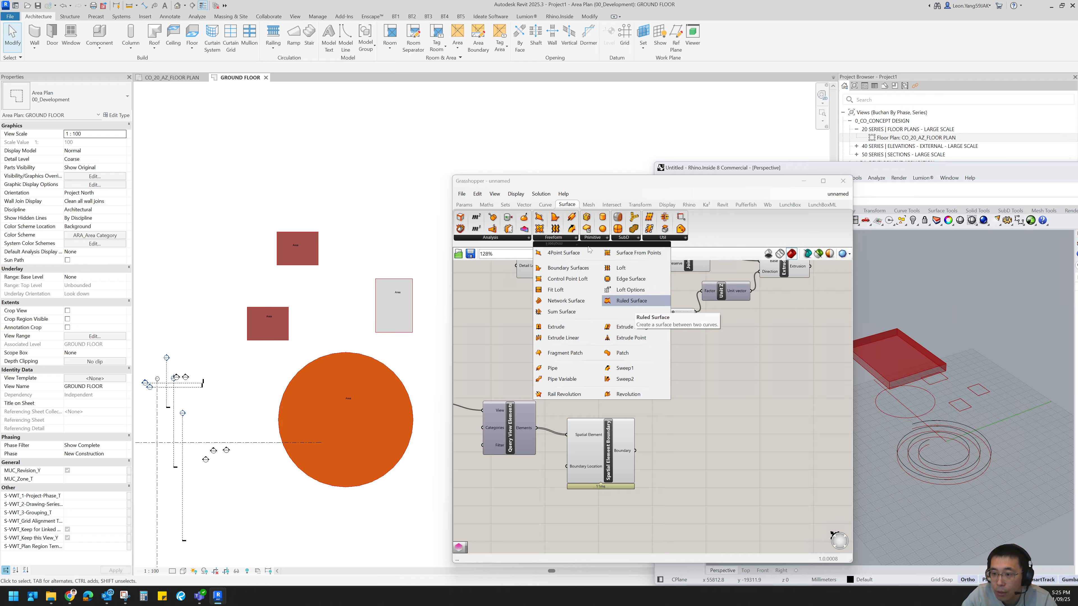
pyautogui.moveTo(555, 217); pyautogui.dragTo(688, 457)
pyautogui.click(741, 457)
# - Add an Extrude component after Boundary Surfaces and connect the surfaces to its Base input
pyautogui.doubleClick(742, 460)
pyautogui.write('extrud')
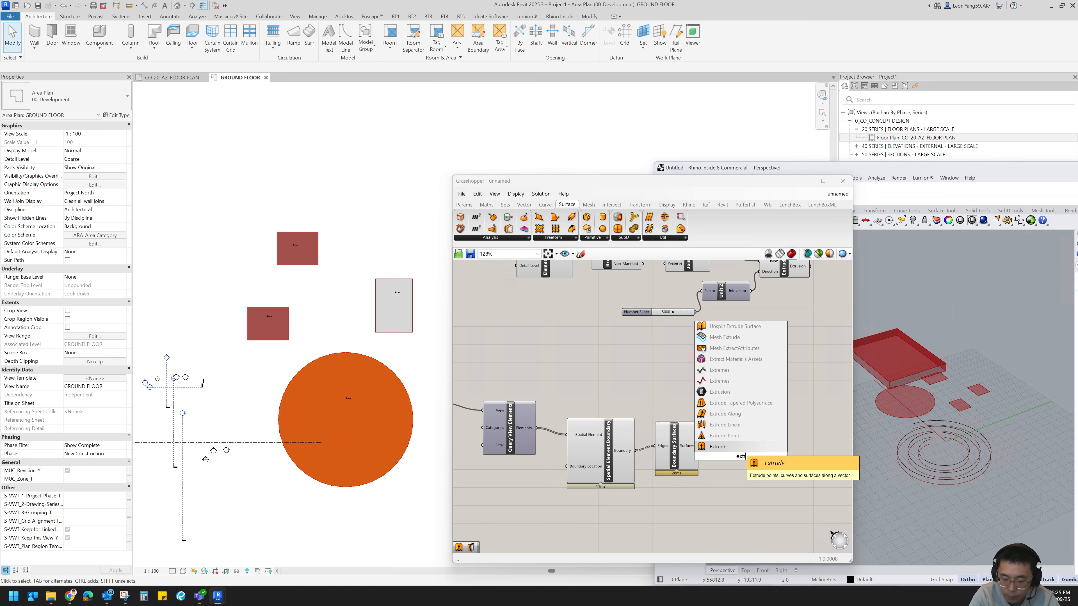
pyautogui.click(738, 447)
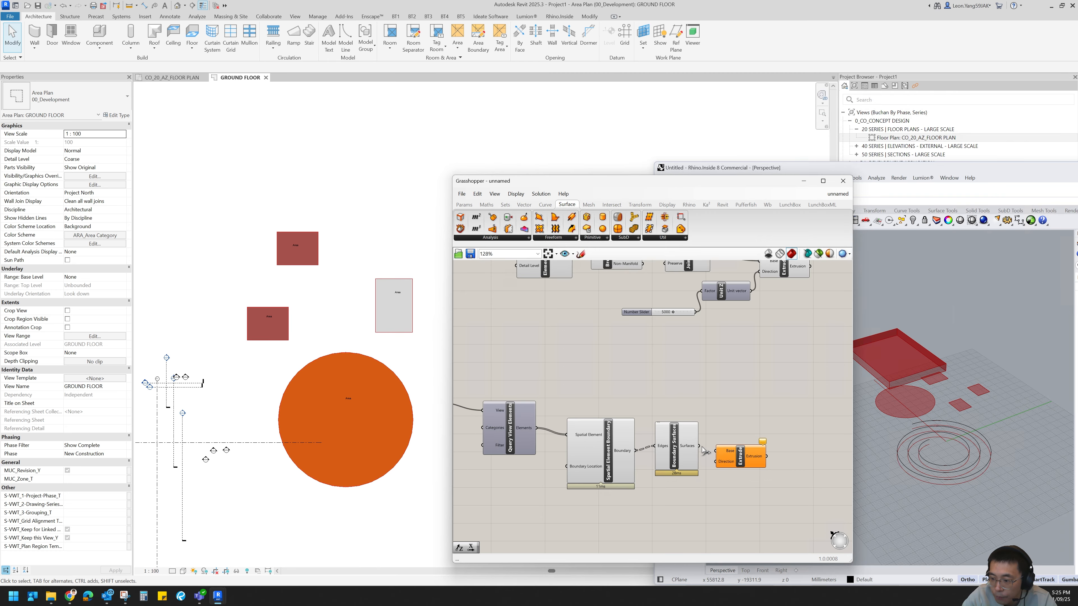
pyautogui.moveTo(714, 456); pyautogui.dragTo(715, 453)
pyautogui.moveTo(740, 459); pyautogui.dragTo(770, 454)
# - Add a Unit Z vector driven by a number slider of 5000 and connect it to the Direction input of Extrude
pyautogui.doubleClick(737, 482)
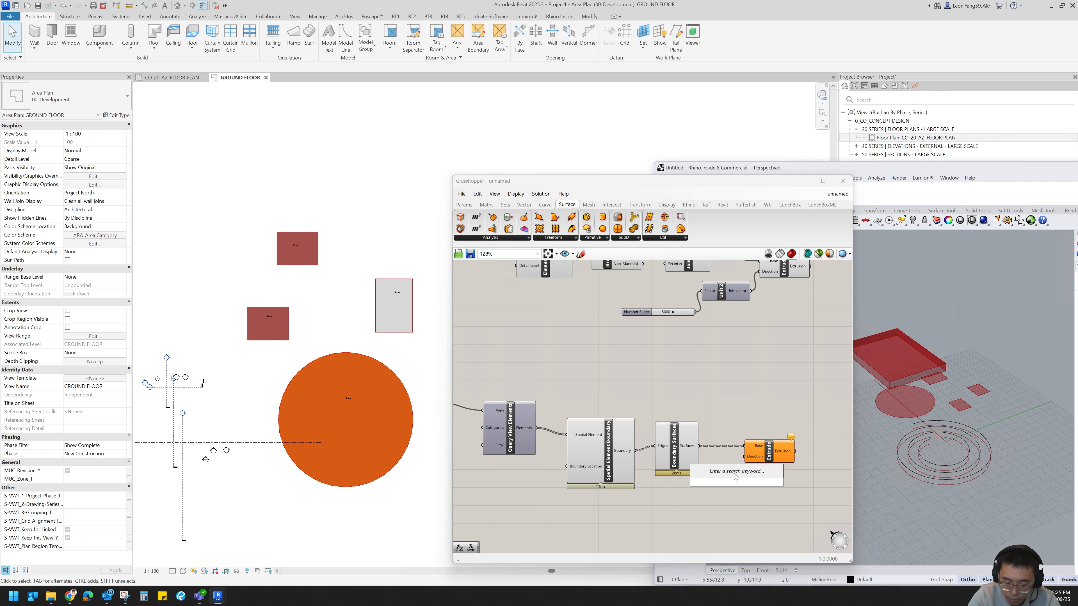
pyautogui.write('unit z')
pyautogui.press('Return')
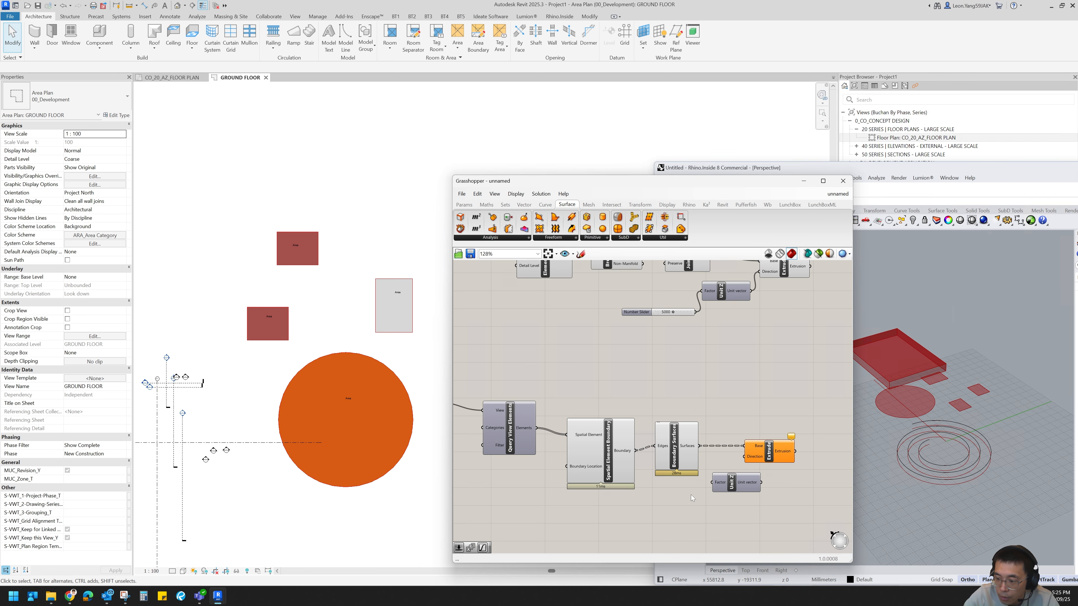
pyautogui.doubleClick(690, 488)
pyautogui.write('500')
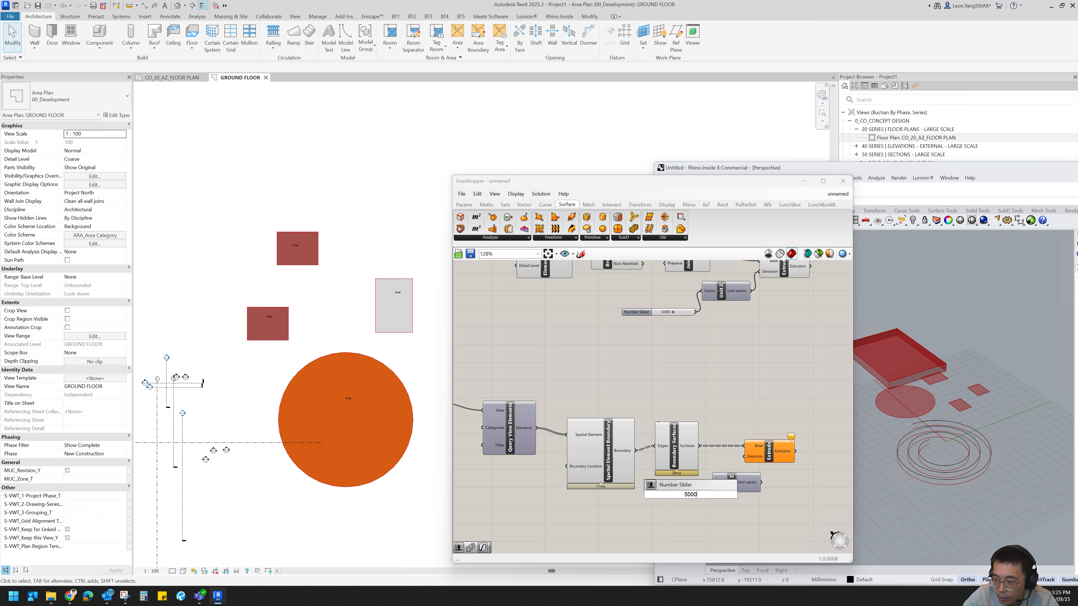
pyautogui.write('0')
pyautogui.press('Return')
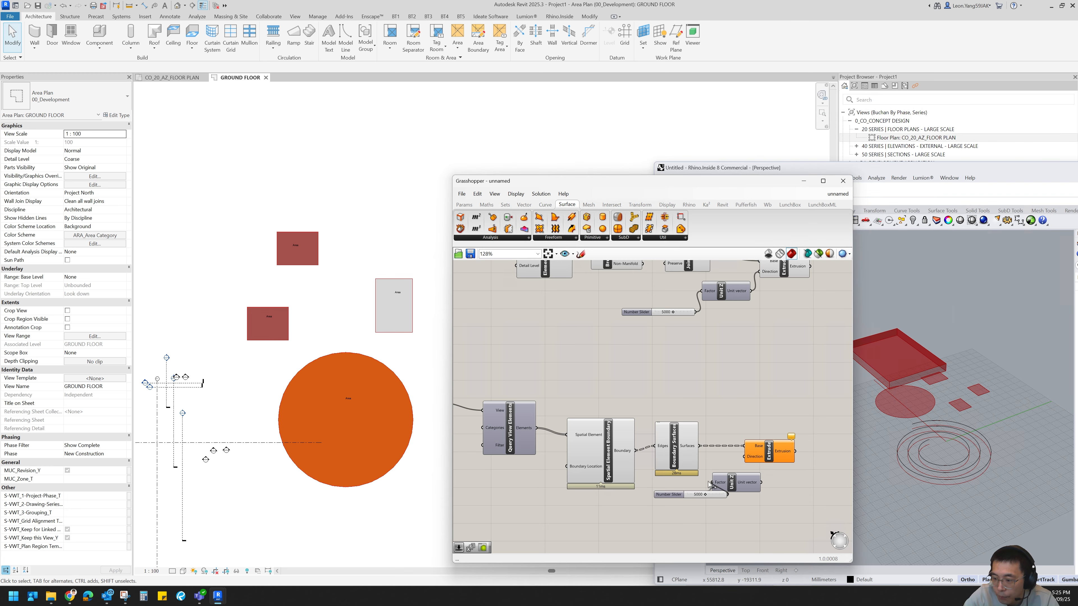
pyautogui.moveTo(750, 462); pyautogui.dragTo(797, 440)
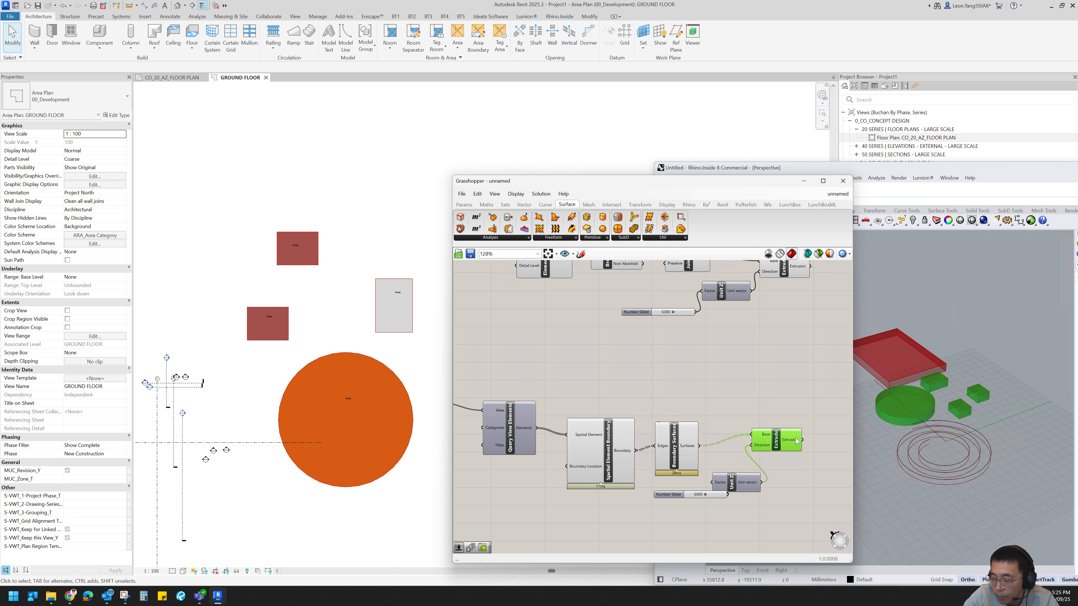
# - Open Revit's default 3D view and dismiss the project parameters dialog without filling it in
pyautogui.moveTo(847, 422); pyautogui.dragTo(668, 400, button='right')
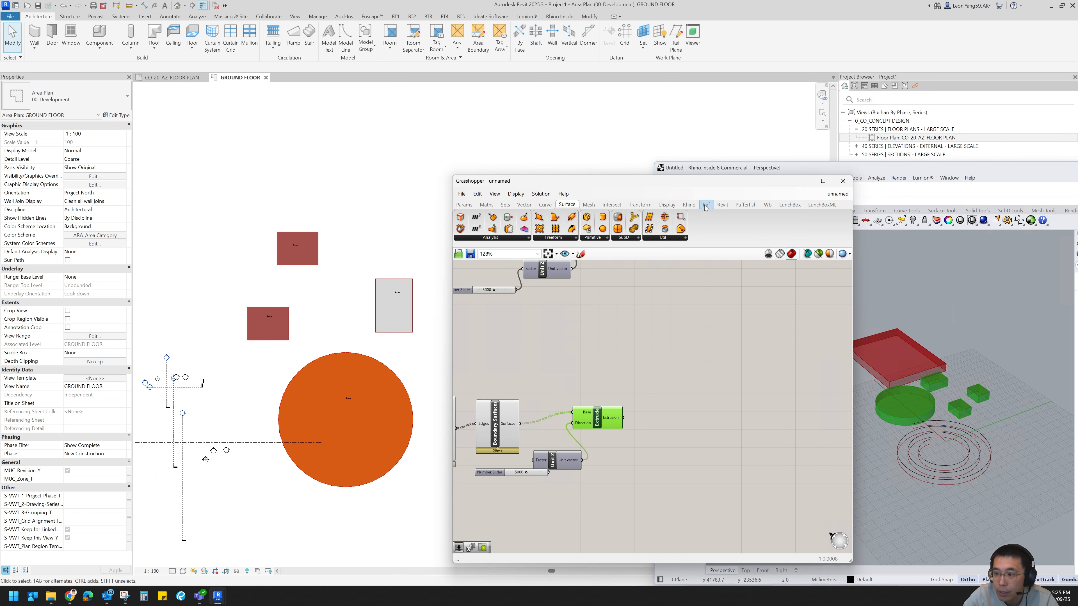
pyautogui.click(722, 205)
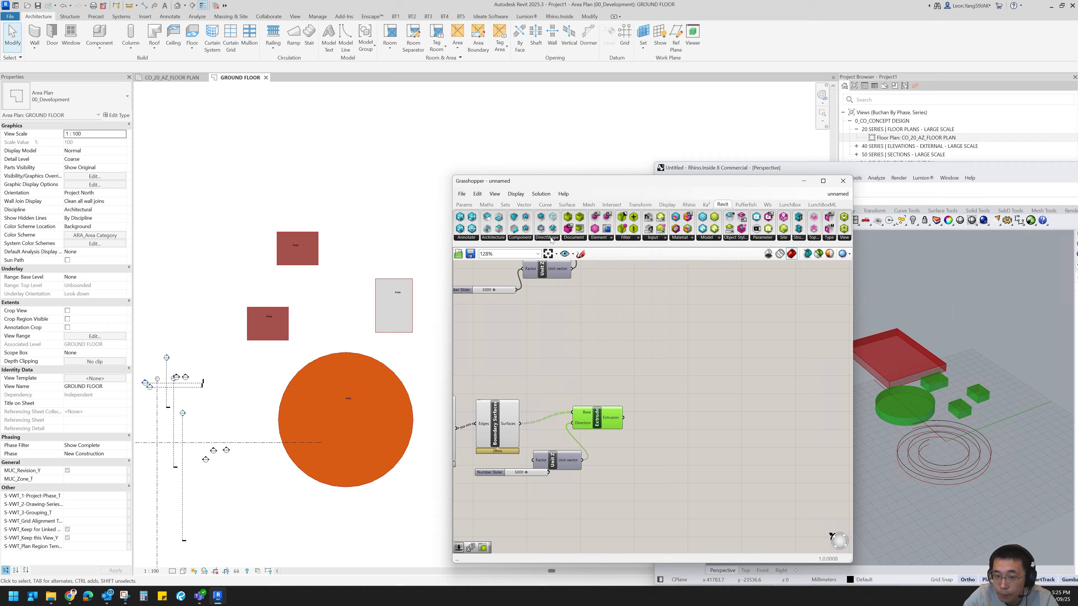
pyautogui.click(178, 6)
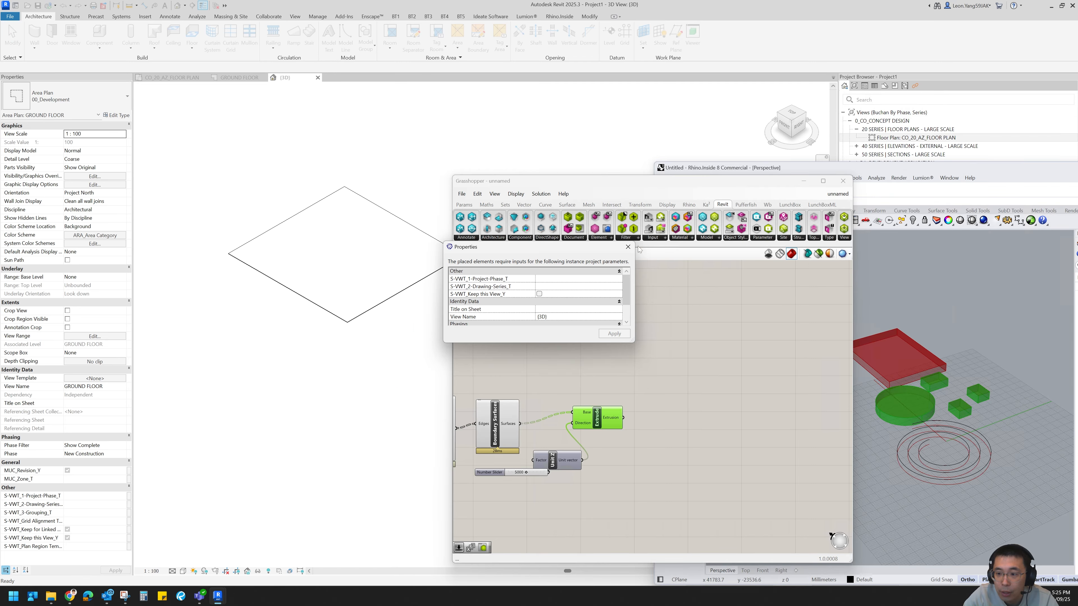
pyautogui.click(628, 247)
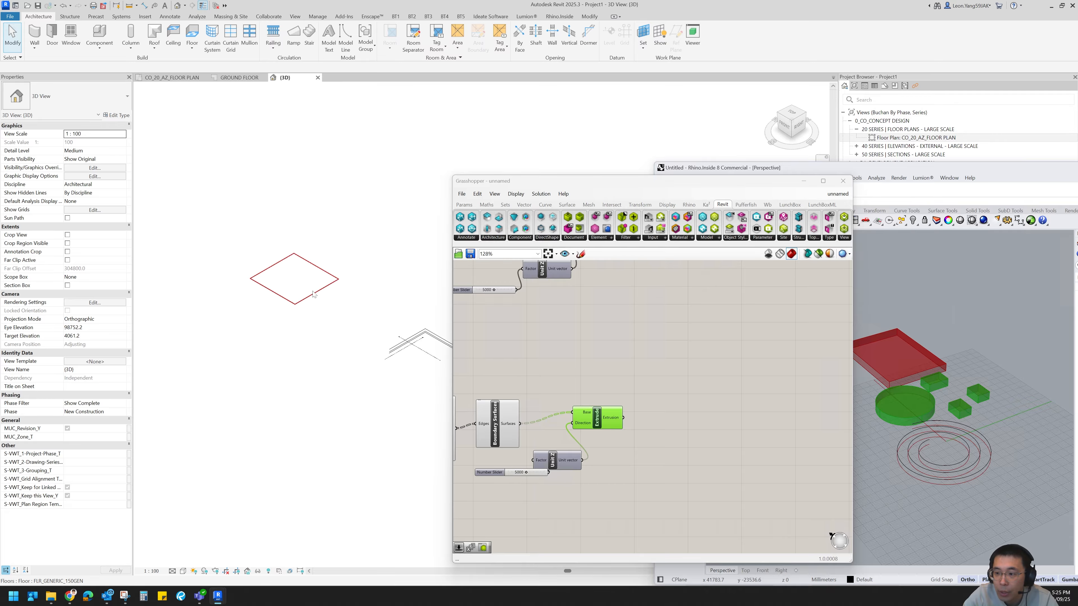
# - Add an Add DirectShape (Brep) component after Extrude and connect the Extrusion output to its Brep input
pyautogui.click(555, 241)
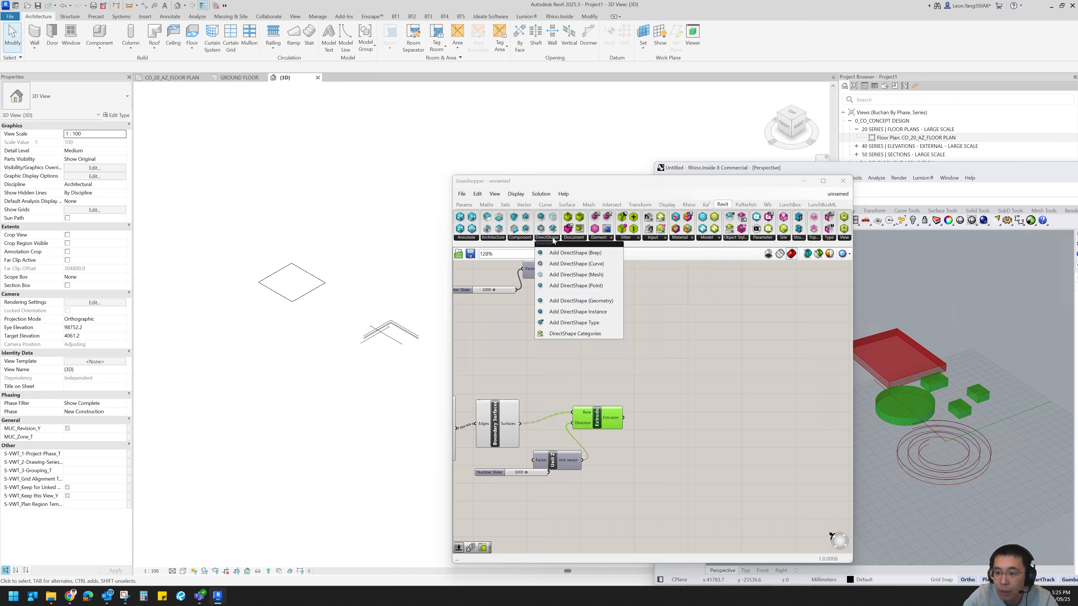
pyautogui.click(574, 253)
pyautogui.click(654, 429)
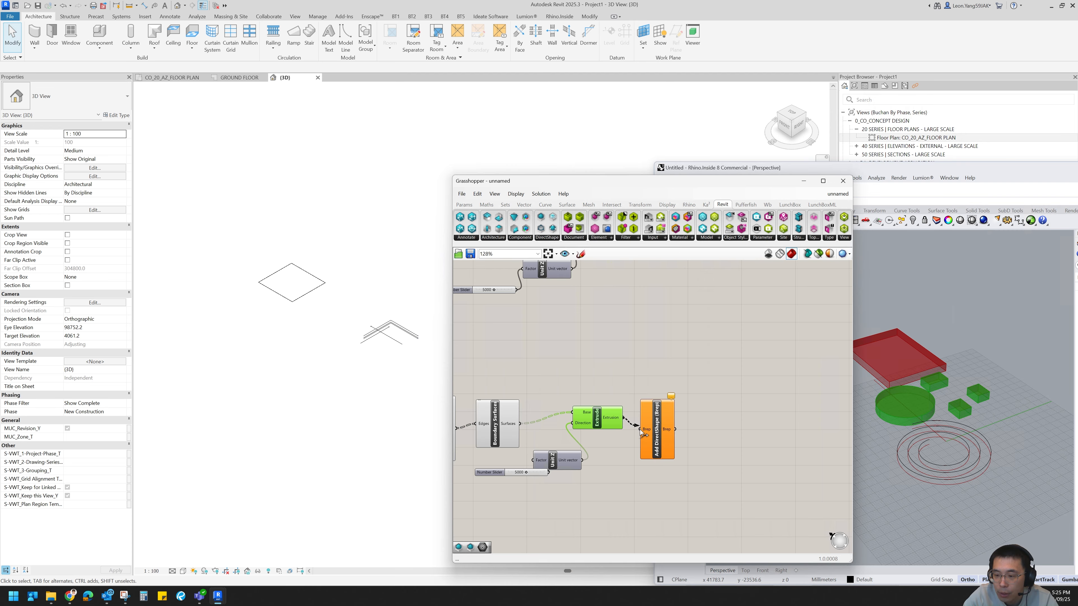
pyautogui.moveTo(642, 432); pyautogui.dragTo(665, 432)
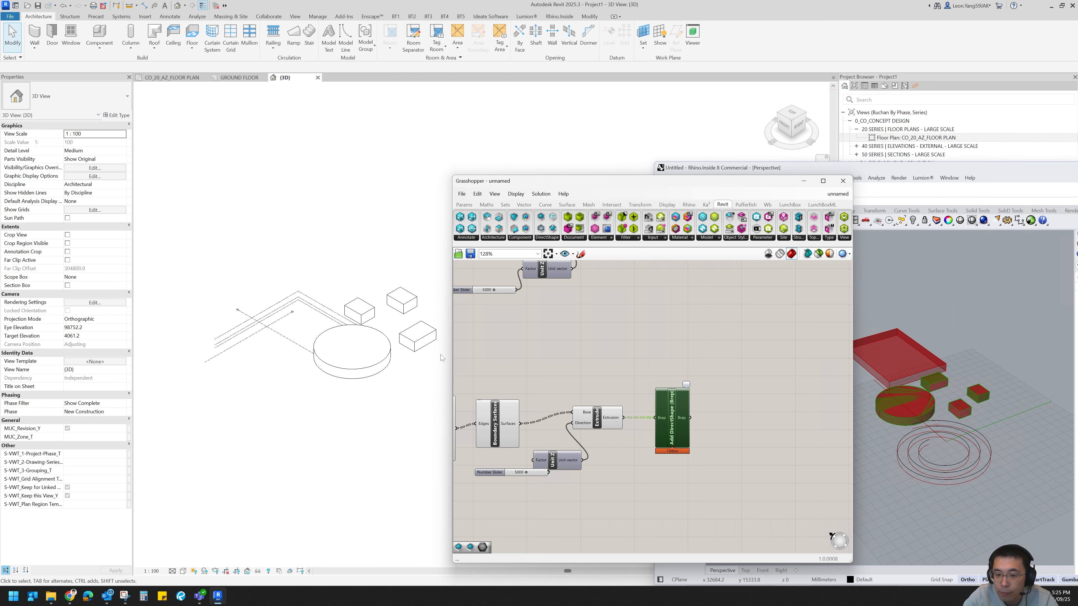
# - Compare the generated DirectShape volumes in the 3D view with the area boundaries on the GROUND FLOOR area plan
pyautogui.moveTo(442, 383); pyautogui.dragTo(372, 316)
pyautogui.click(417, 388)
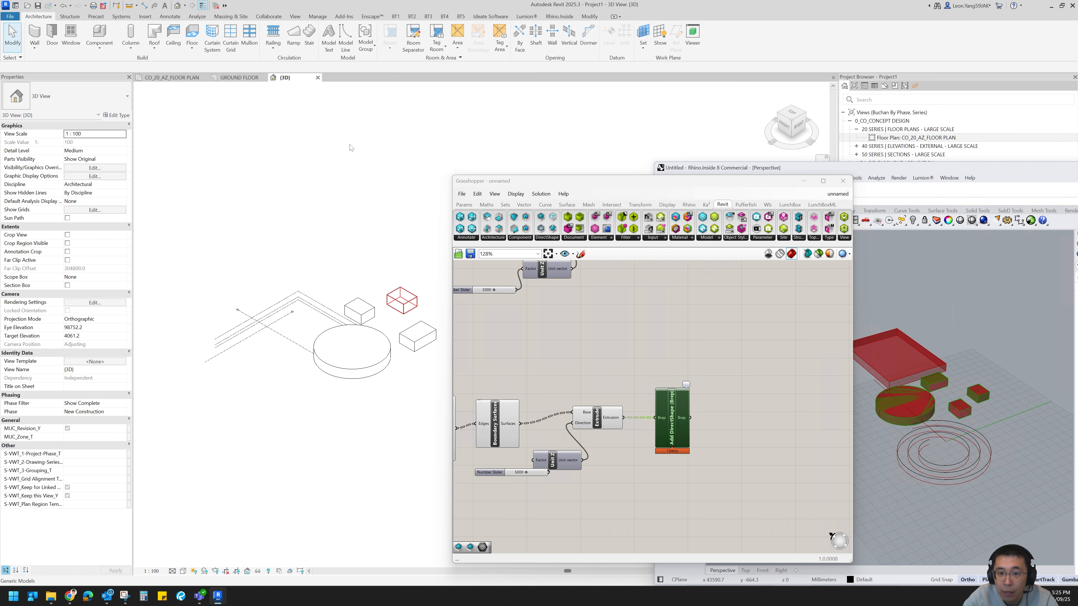
pyautogui.click(239, 78)
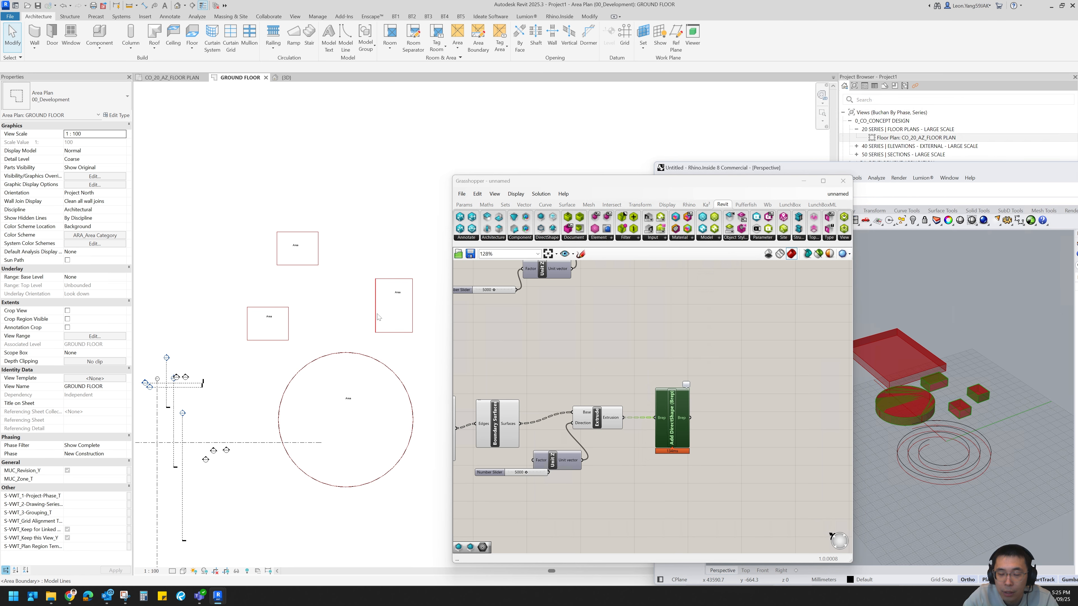
pyautogui.scroll(-2, 377, 315)
pyautogui.click(286, 80)
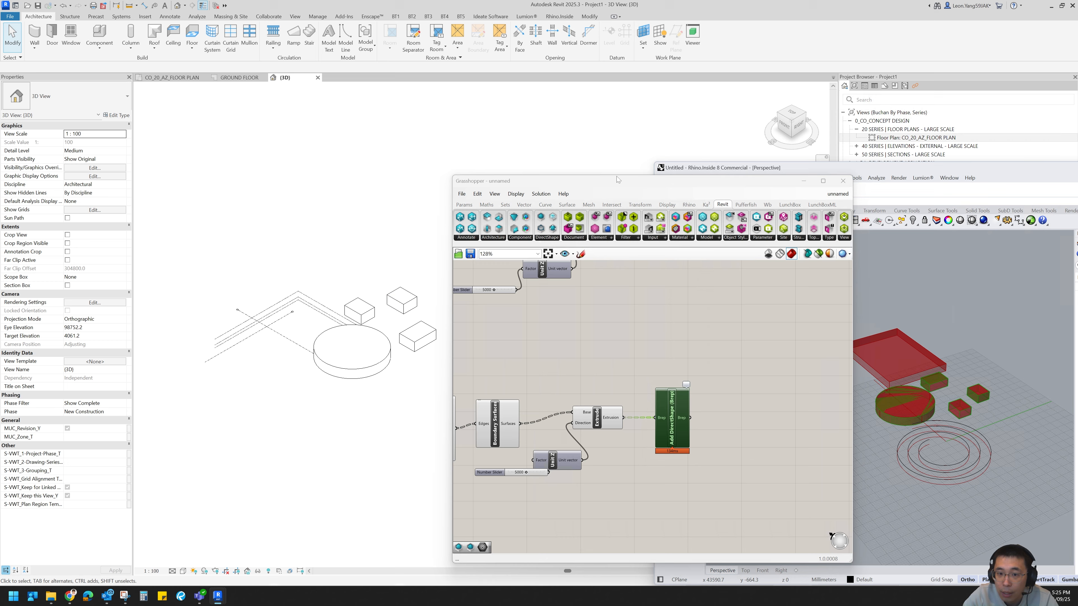
pyautogui.moveTo(618, 180); pyautogui.dragTo(679, 176)
pyautogui.click(240, 78)
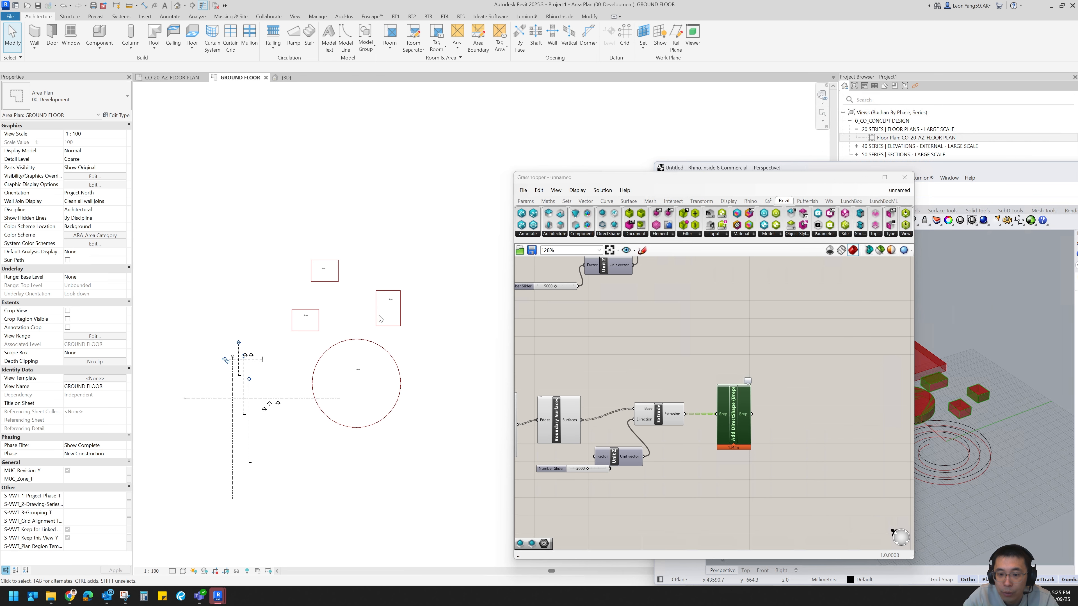
pyautogui.scroll(2, 380, 318)
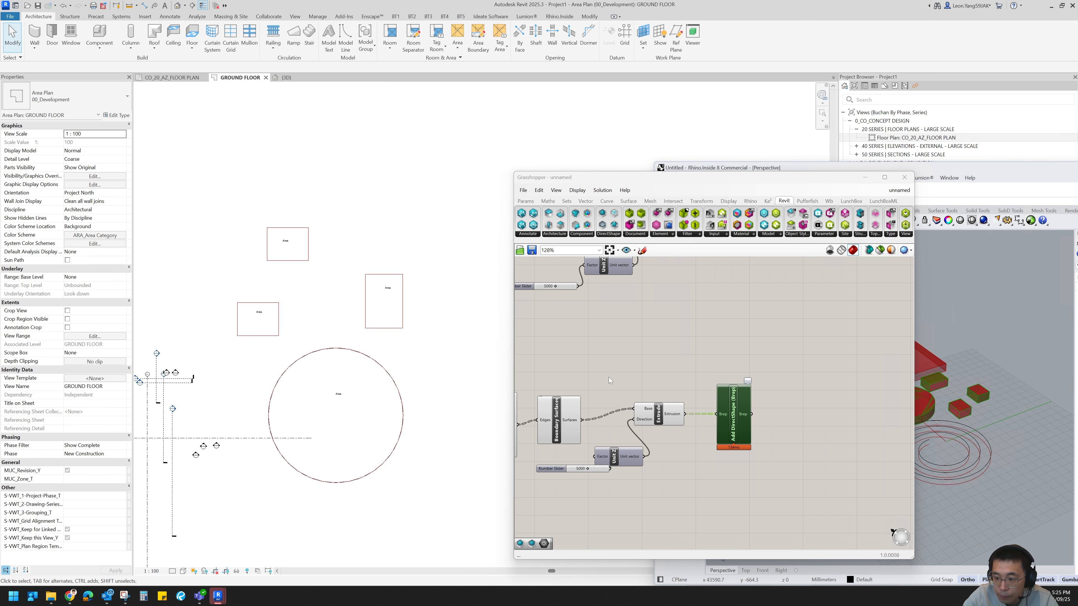
pyautogui.click(671, 364)
pyautogui.moveTo(618, 374); pyautogui.dragTo(686, 350, button='right')
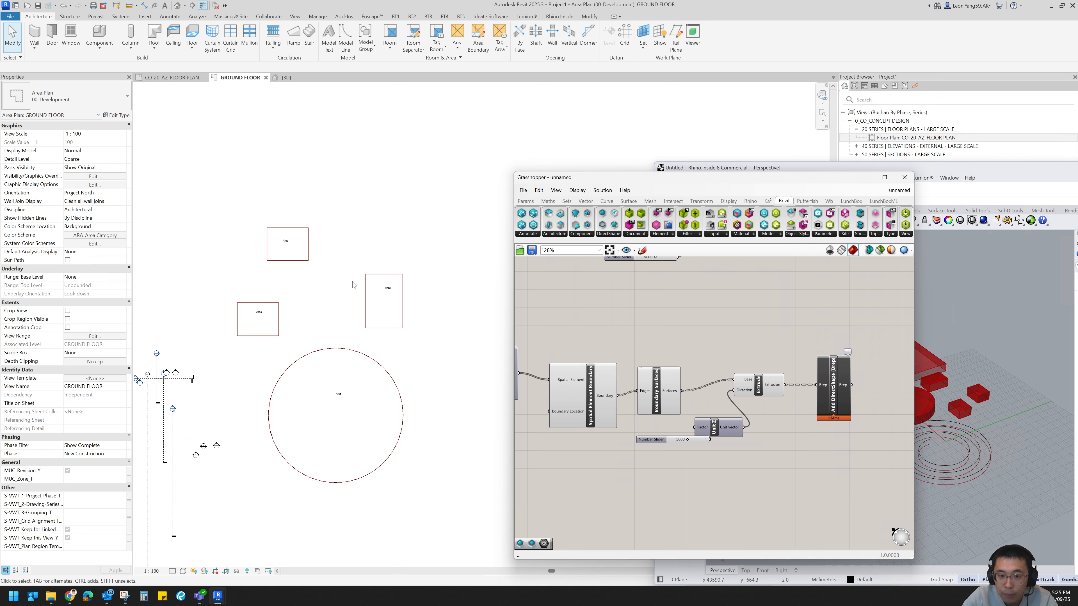
pyautogui.scroll(1, 361, 280)
pyautogui.scroll(-3, 395, 368)
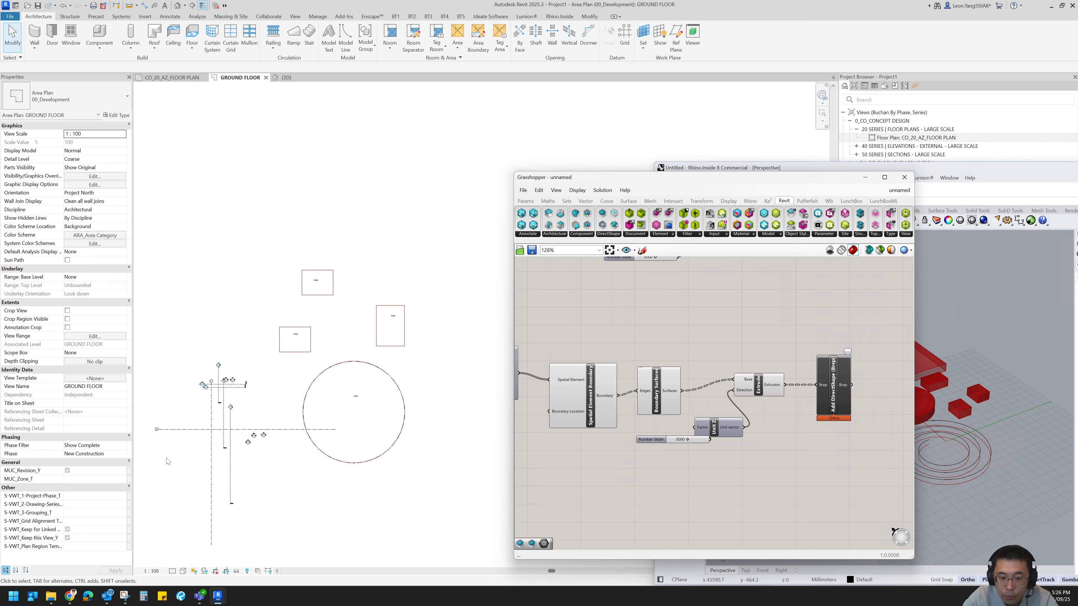
pyautogui.scroll(-3, 329, 386)
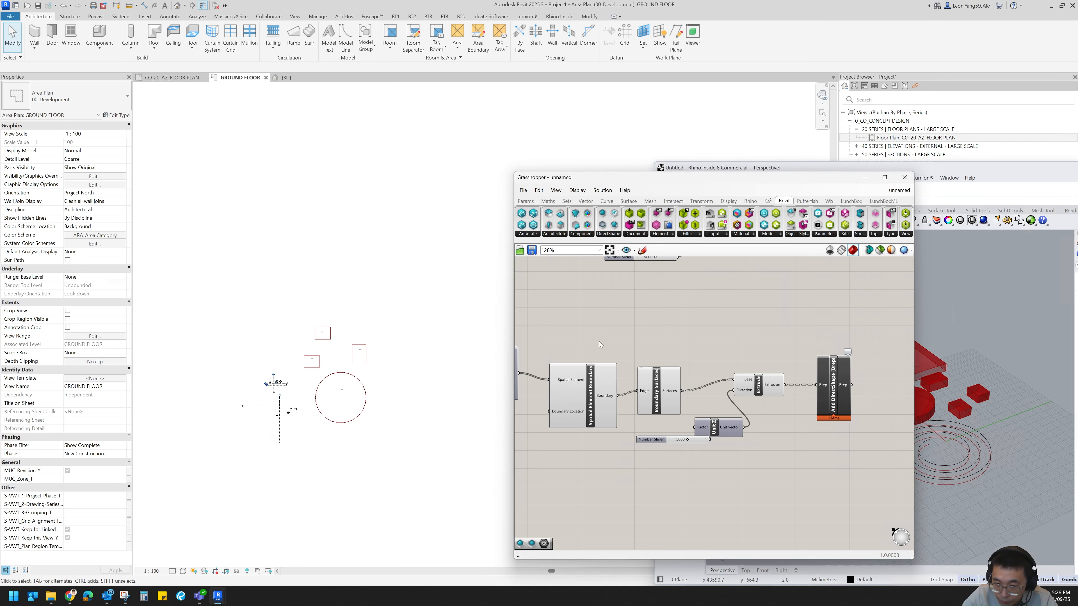
# - Add Tag Area and Add Text components to the canvas and place both below the area extrusion chain
pyautogui.moveTo(600, 344); pyautogui.dragTo(632, 336, button='right')
pyautogui.click(528, 233)
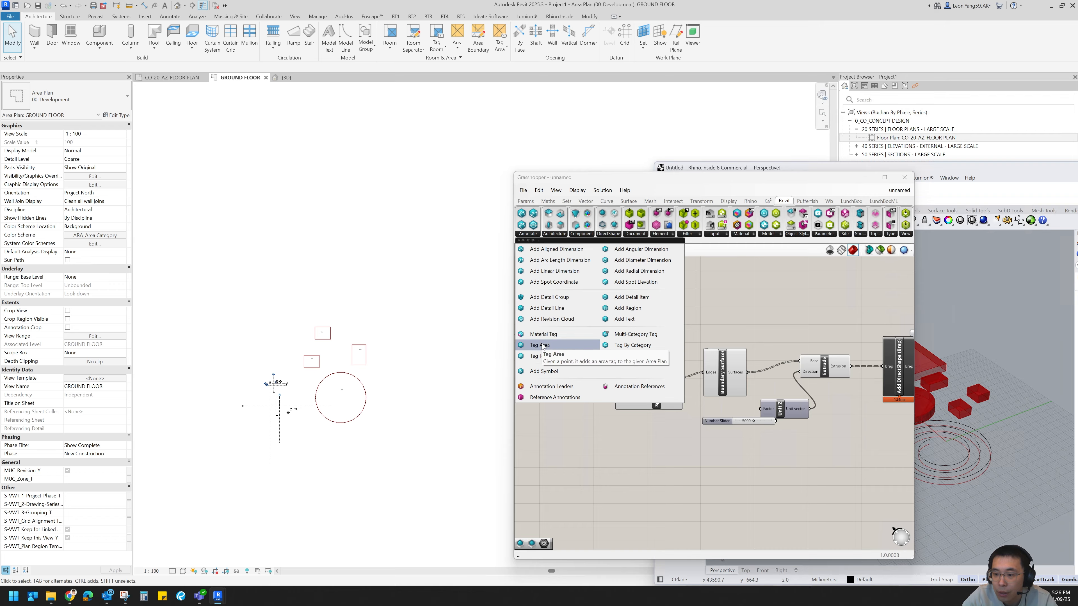
pyautogui.moveTo(543, 346); pyautogui.dragTo(584, 440)
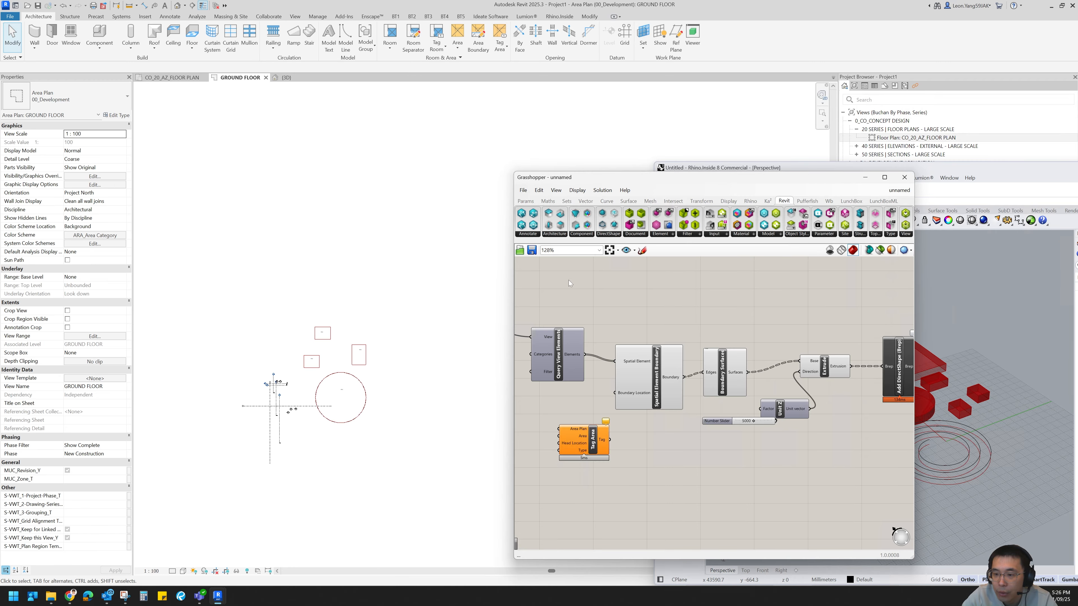
pyautogui.click(534, 237)
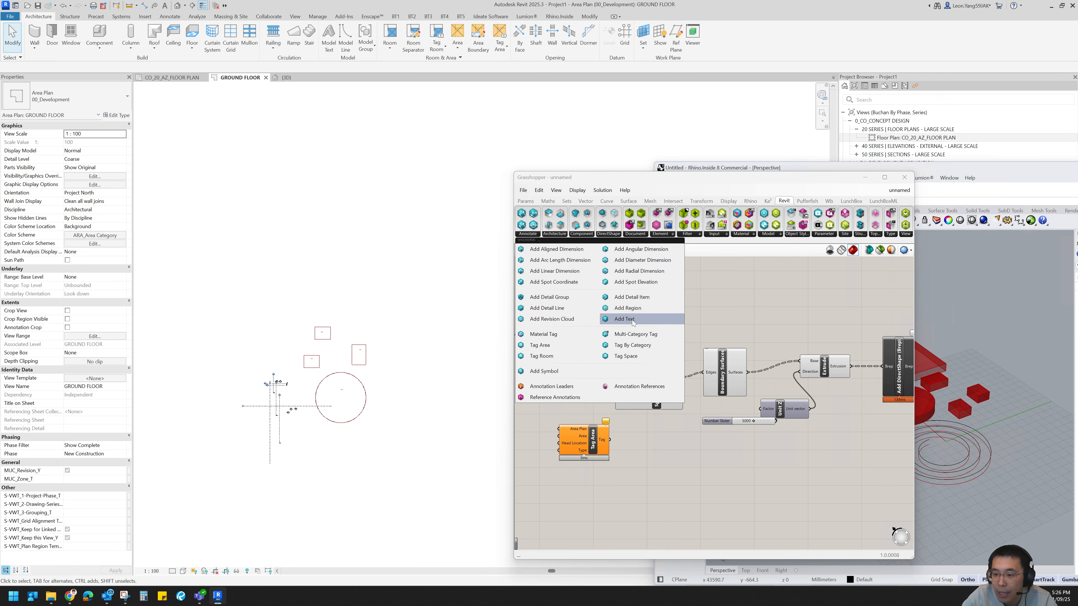
pyautogui.moveTo(633, 323); pyautogui.dragTo(634, 464)
pyautogui.moveTo(679, 499); pyautogui.dragTo(560, 424)
pyautogui.moveTo(672, 395); pyautogui.dragTo(668, 314, button='right')
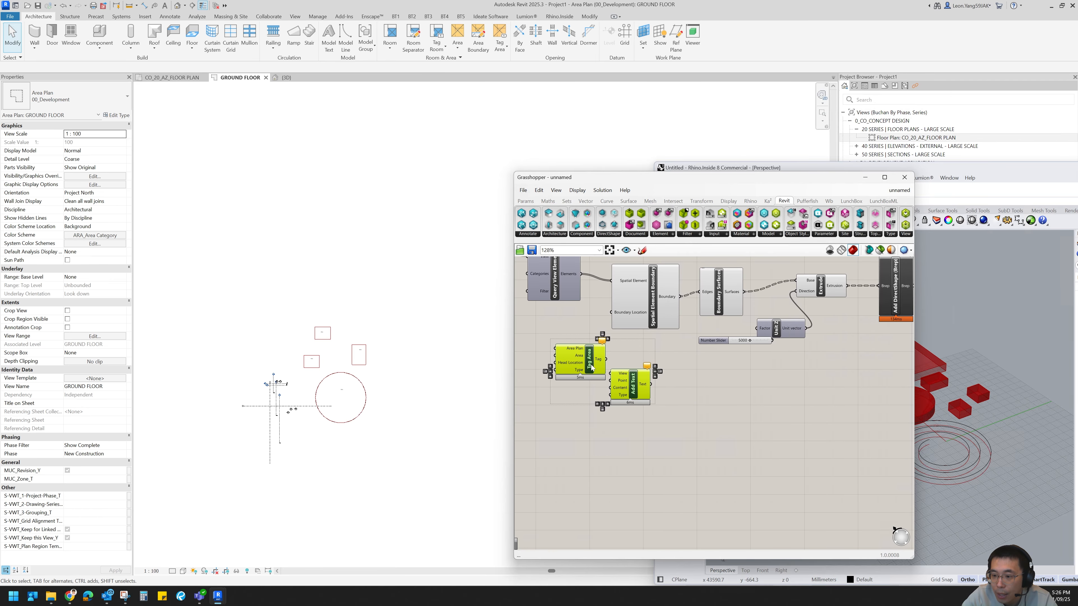
pyautogui.moveTo(592, 368); pyautogui.dragTo(759, 412)
pyautogui.click(666, 364)
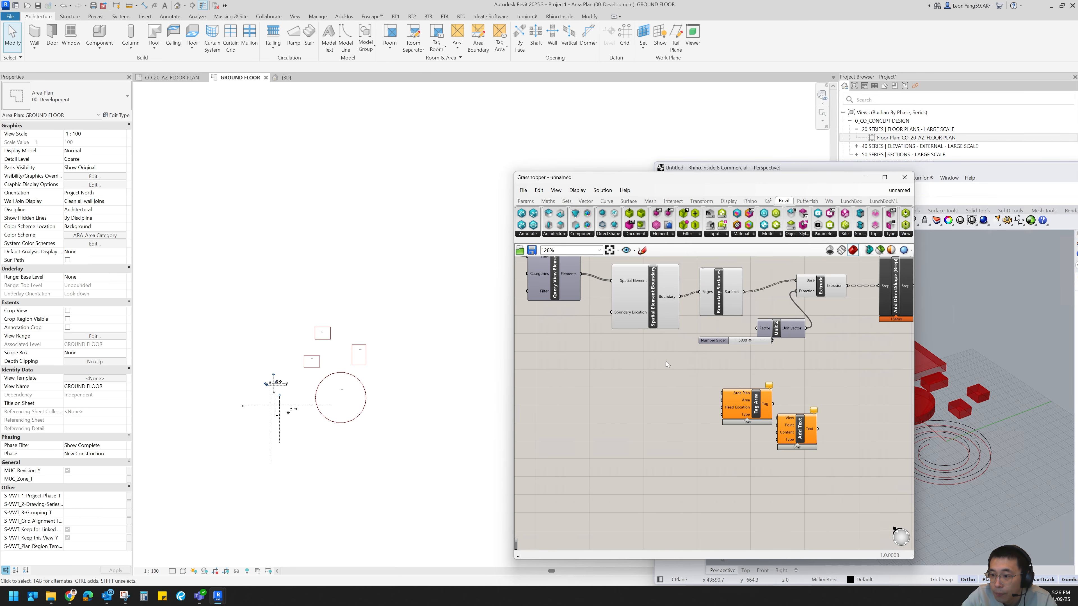
# - Move Tag Area below Query View Elements, then connect the ground plan list to Area Plan and the queried Elements to Area
pyautogui.moveTo(672, 357); pyautogui.dragTo(727, 389, button='right')
pyautogui.moveTo(611, 352); pyautogui.dragTo(712, 341, button='right')
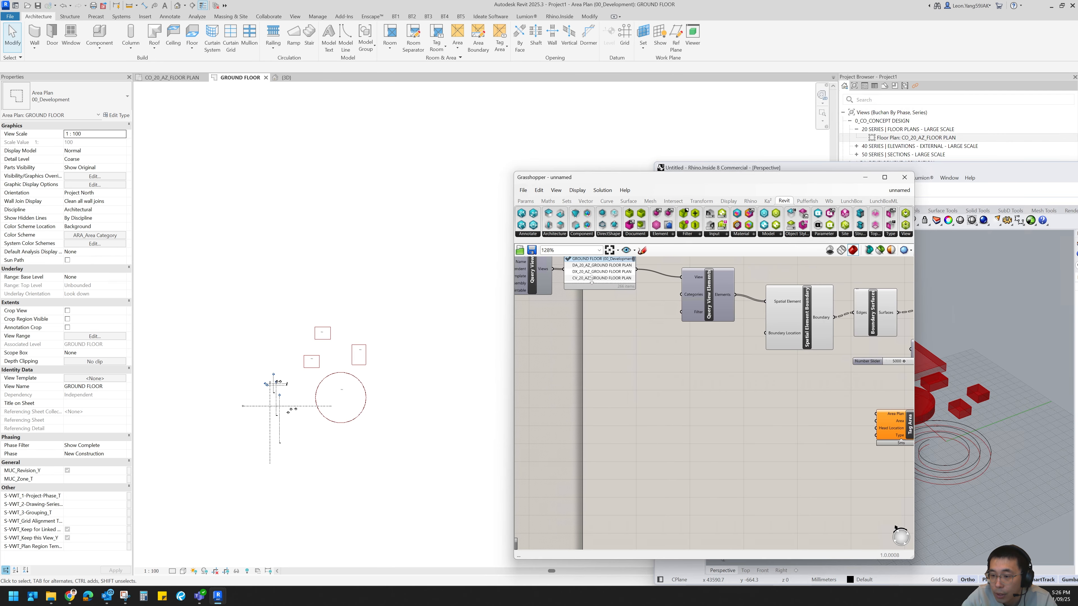
pyautogui.moveTo(616, 296); pyautogui.dragTo(608, 305, button='right')
pyautogui.moveTo(885, 433); pyautogui.dragTo(644, 373)
pyautogui.click(634, 287)
pyautogui.moveTo(630, 279); pyautogui.dragTo(630, 364)
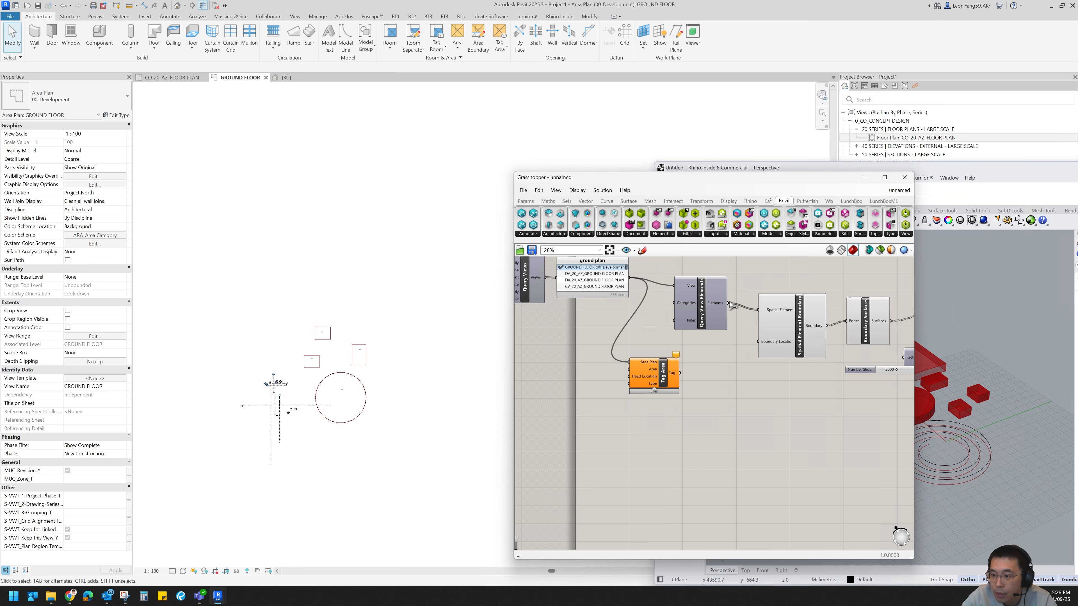
pyautogui.moveTo(728, 303); pyautogui.dragTo(630, 369)
pyautogui.click(669, 381)
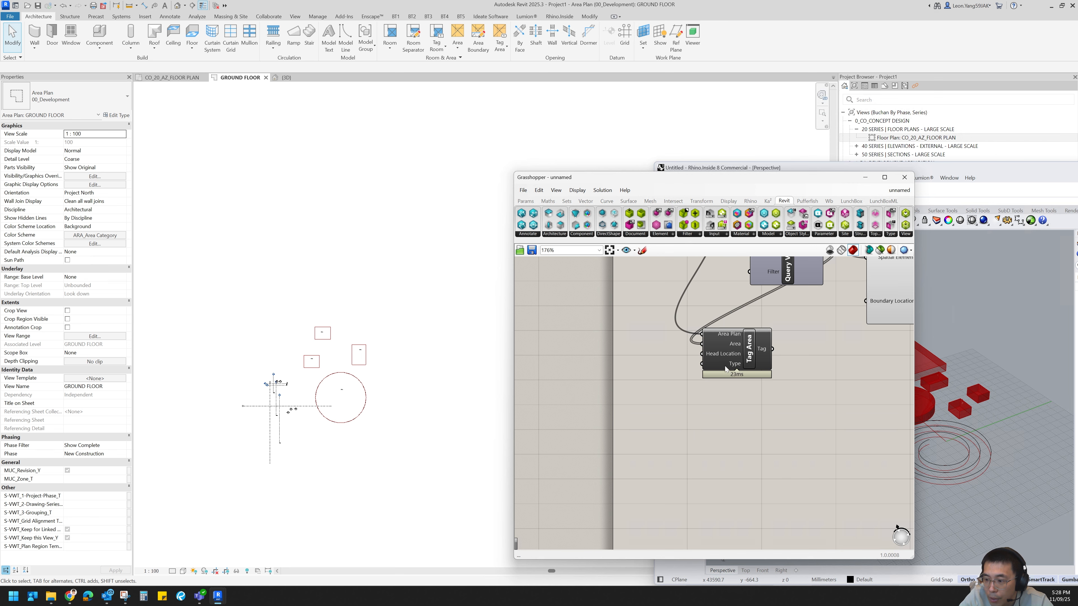
# - Set the Tag Area component's Type input to T-ARA_3.5mm_BUC : Name Only
pyautogui.rightClick(725, 368)
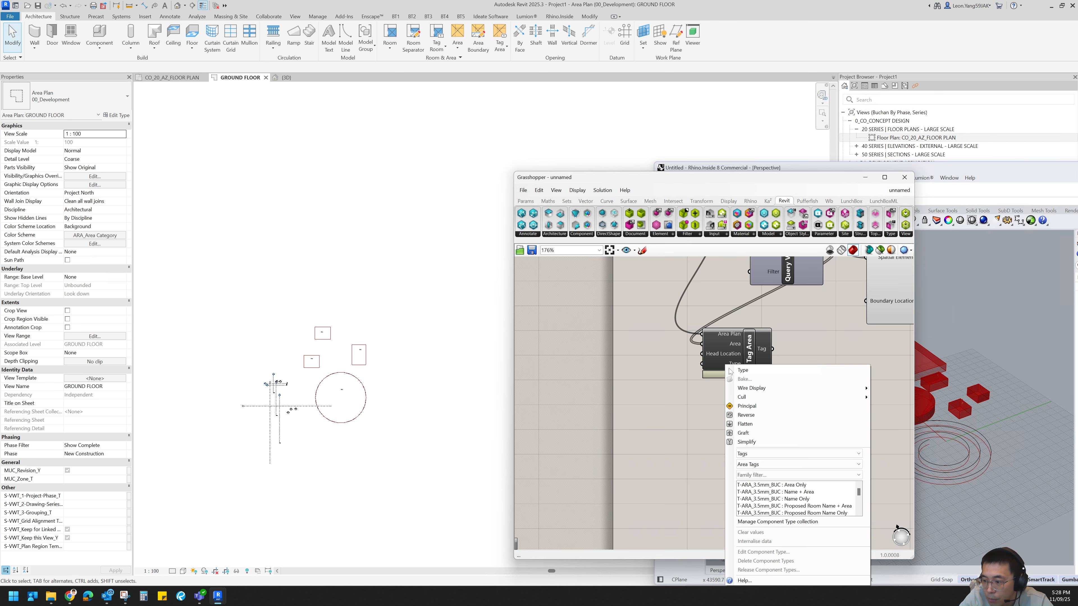
pyautogui.click(781, 499)
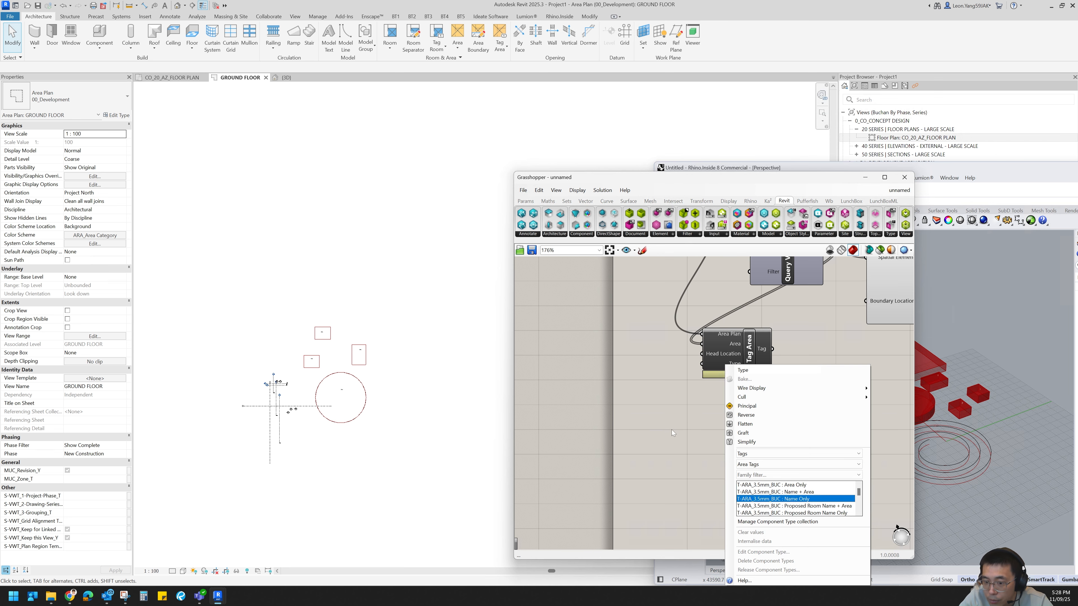
pyautogui.moveTo(761, 351)
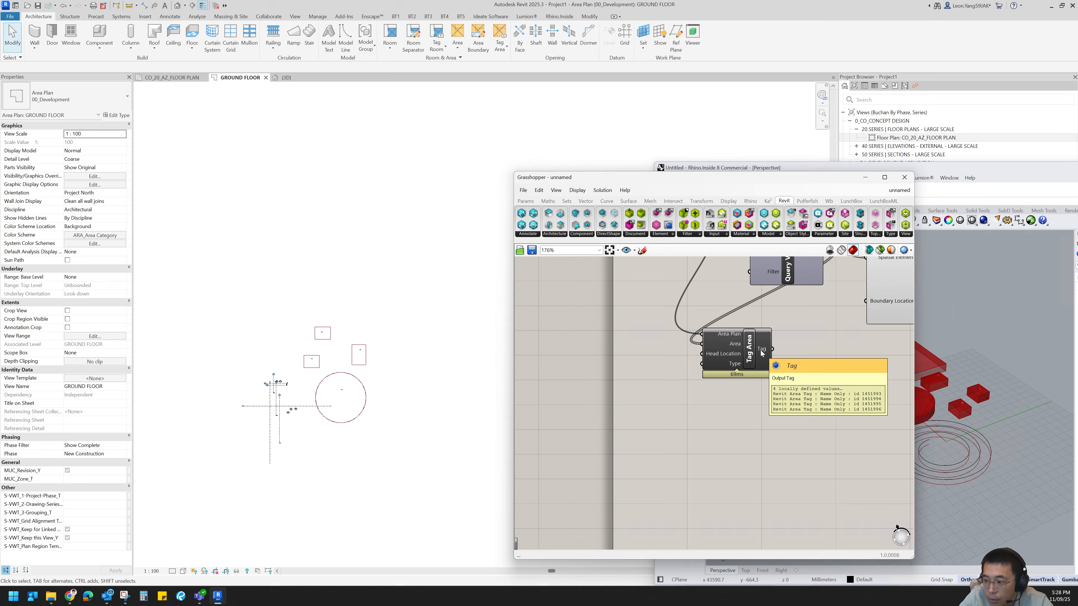
# - Select the circular area's tag on the GROUND FLOOR plan and examine the tags placed in the areas
pyautogui.scroll(6, 334, 395)
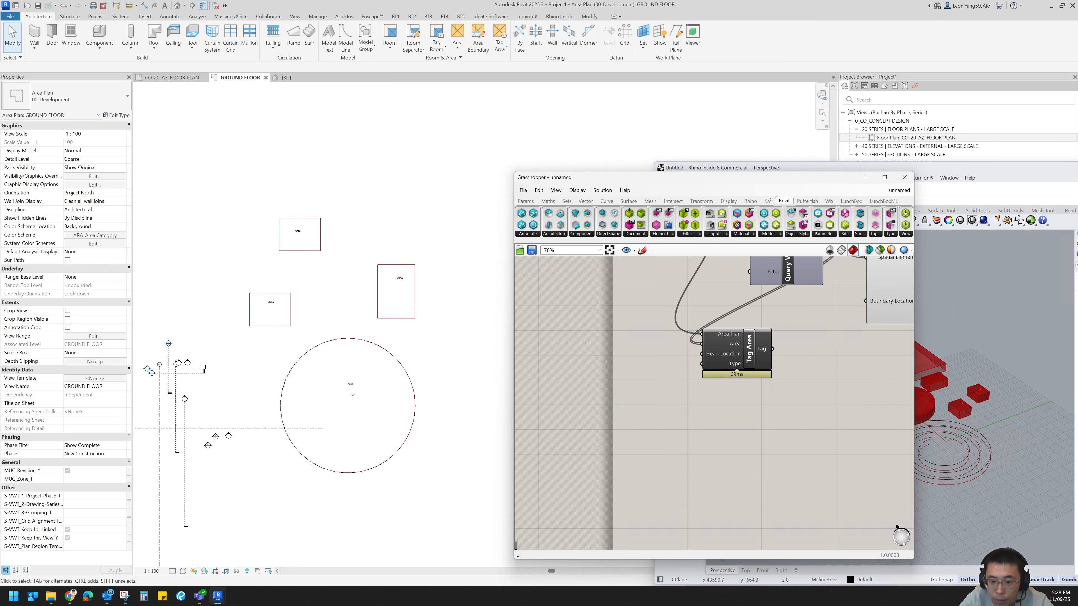
pyautogui.click(354, 378)
pyautogui.scroll(3, 358, 382)
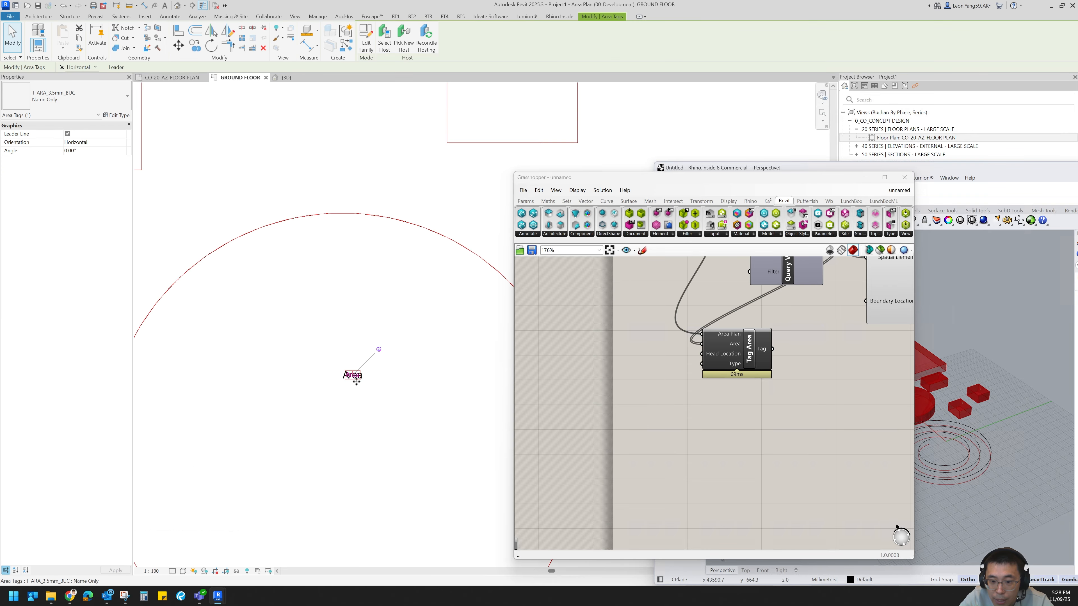
pyautogui.scroll(-5, 362, 398)
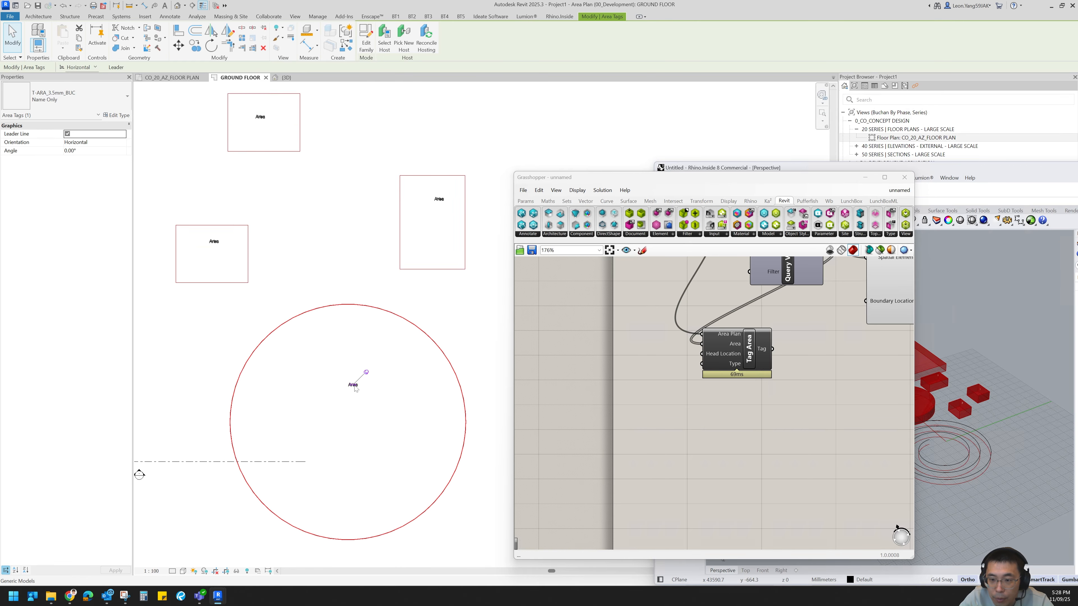
pyautogui.scroll(-3, 584, 429)
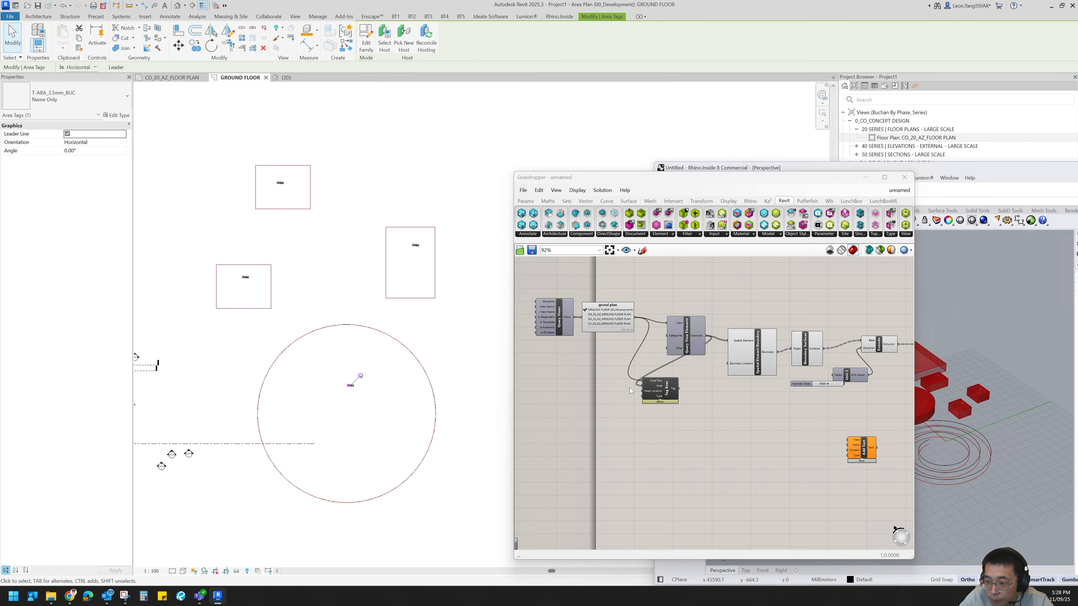
# - Move the Add Text component directly beneath Tag Area on the canvas
pyautogui.moveTo(864, 454); pyautogui.dragTo(667, 453)
pyautogui.scroll(2, 660, 445)
pyautogui.scroll(-4, 666, 453)
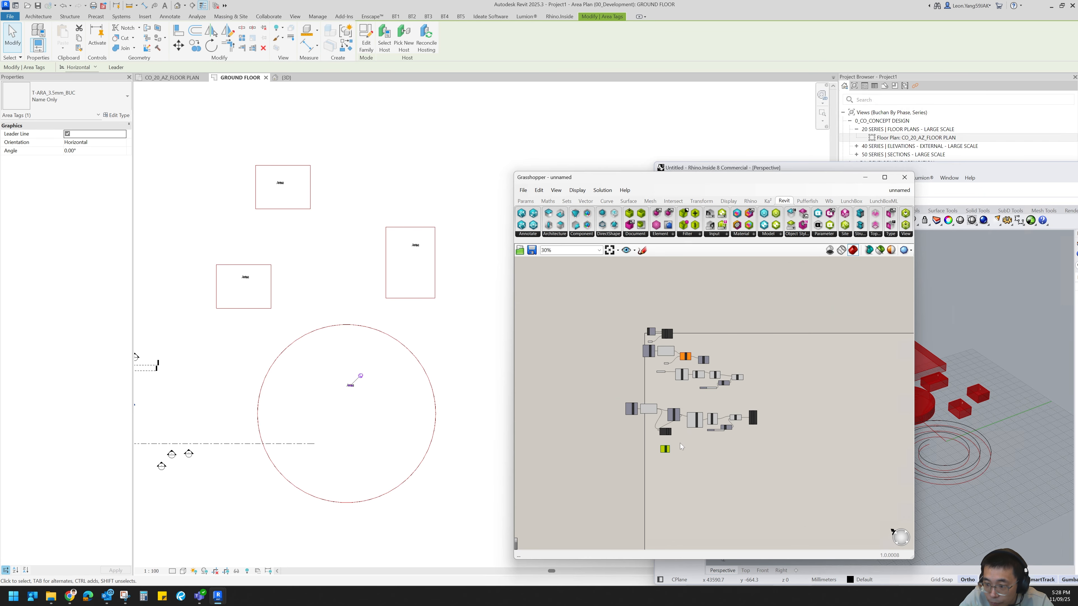
# - Shift the Spatial Element Boundary component slightly lower on the canvas and bring up Revit's CO_20_AZ_FLOOR PLAN view
pyautogui.scroll(3, 754, 428)
pyautogui.scroll(2, 824, 412)
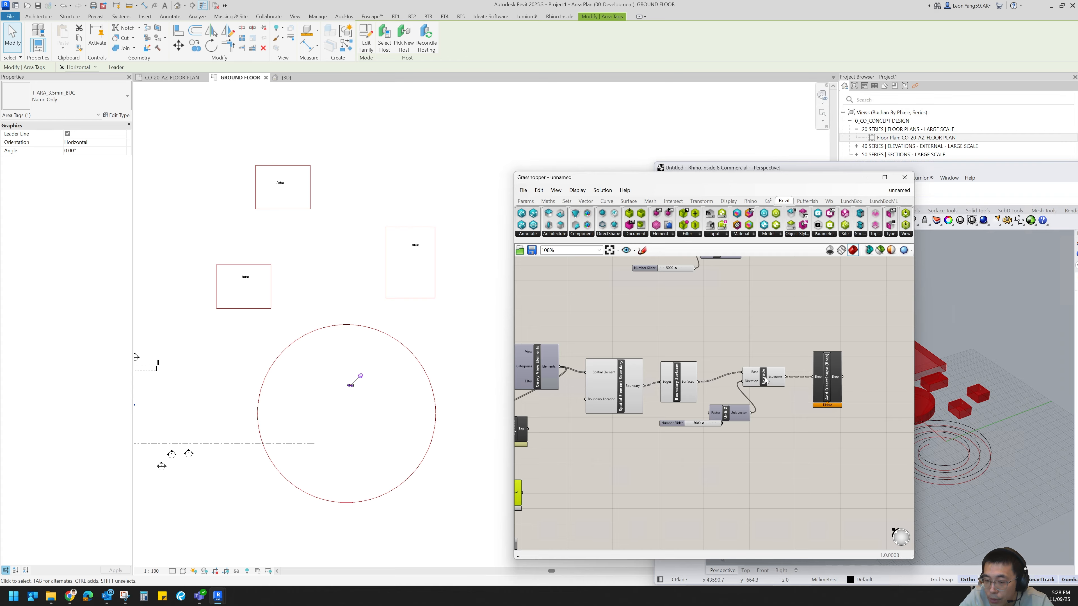
pyautogui.click(682, 390)
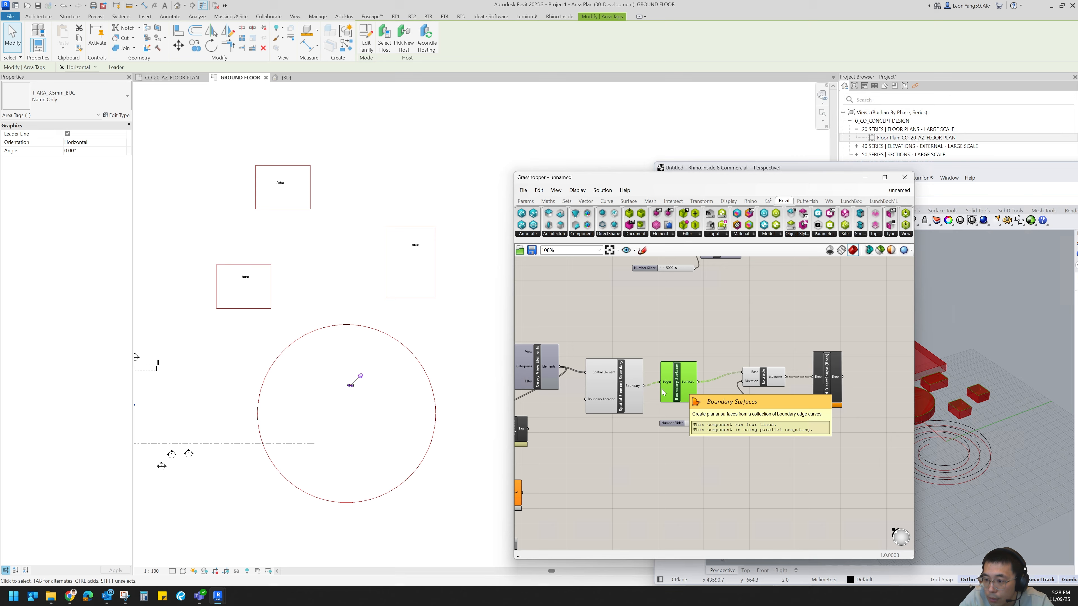
pyautogui.moveTo(611, 378); pyautogui.dragTo(596, 406)
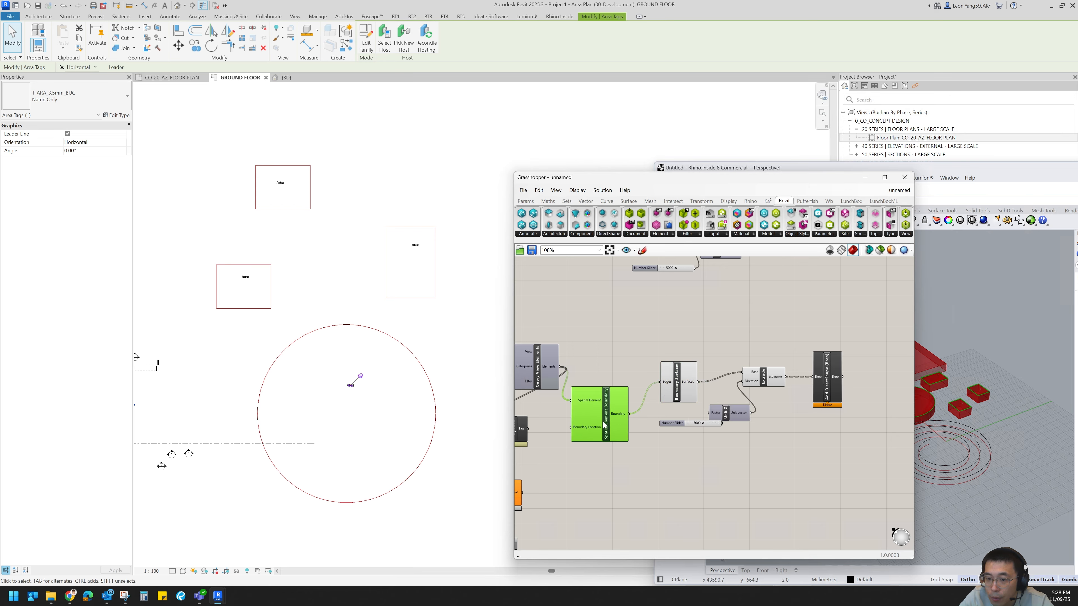
pyautogui.click(170, 78)
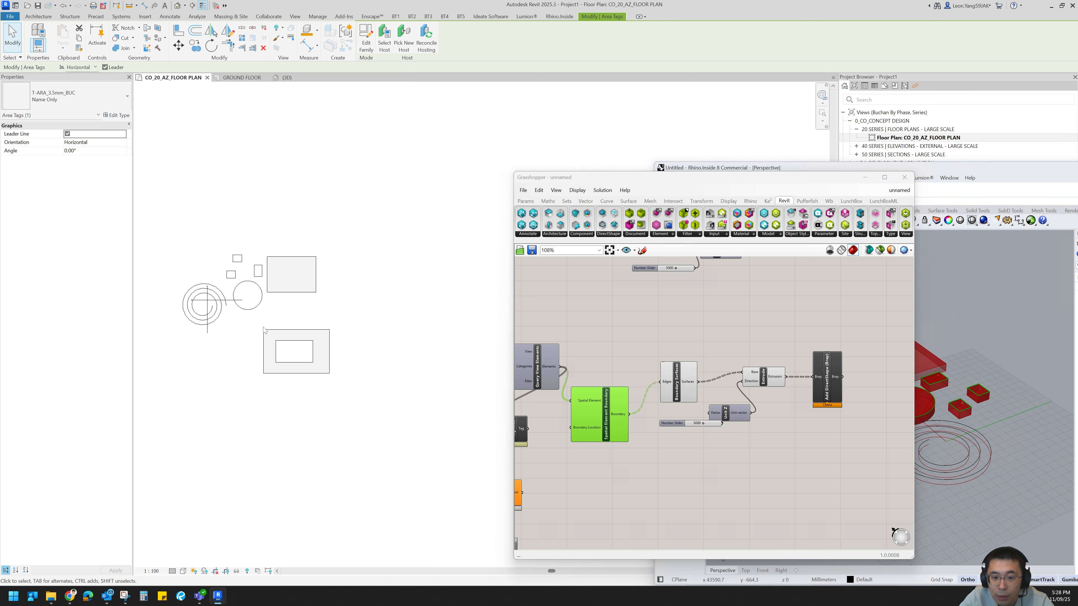
# - Place an Add Region component below the extrusion chain and feed its Boundary input from Spatial Element Boundary
pyautogui.rightClick(699, 469)
pyautogui.click(542, 268)
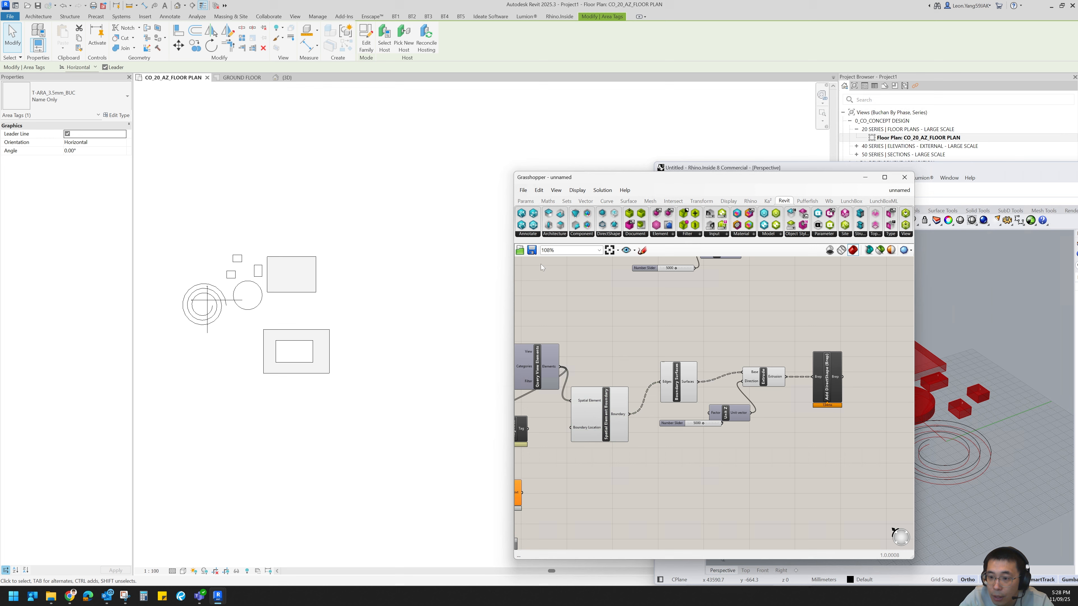
pyautogui.click(526, 233)
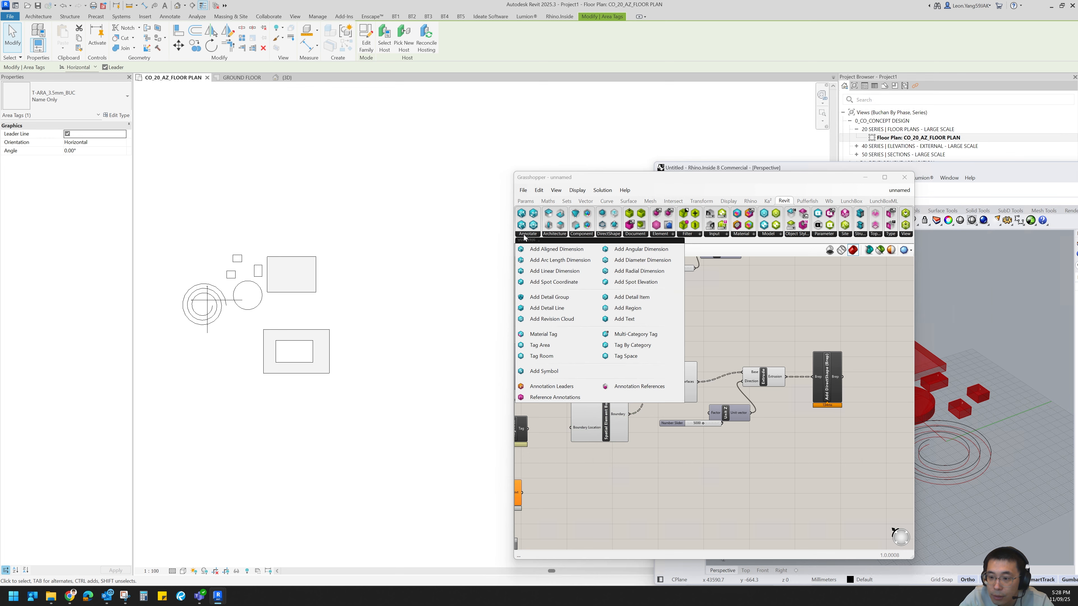
pyautogui.click(644, 310)
pyautogui.click(684, 477)
pyautogui.moveTo(644, 474); pyautogui.dragTo(671, 407, button='right')
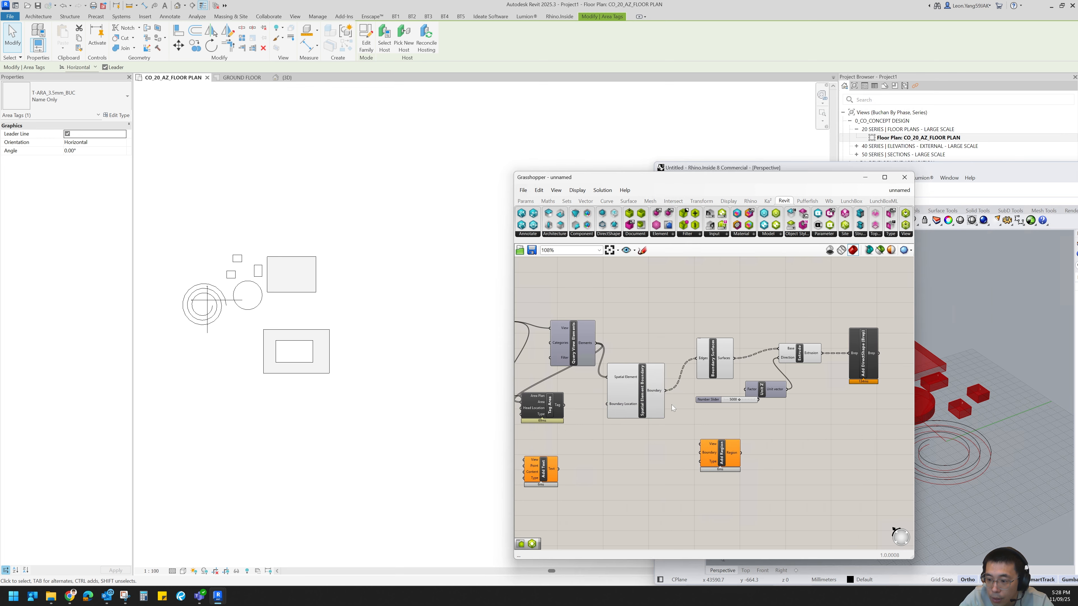
pyautogui.moveTo(665, 392); pyautogui.dragTo(699, 452)
pyautogui.doubleClick(624, 458)
pyautogui.write('actr')
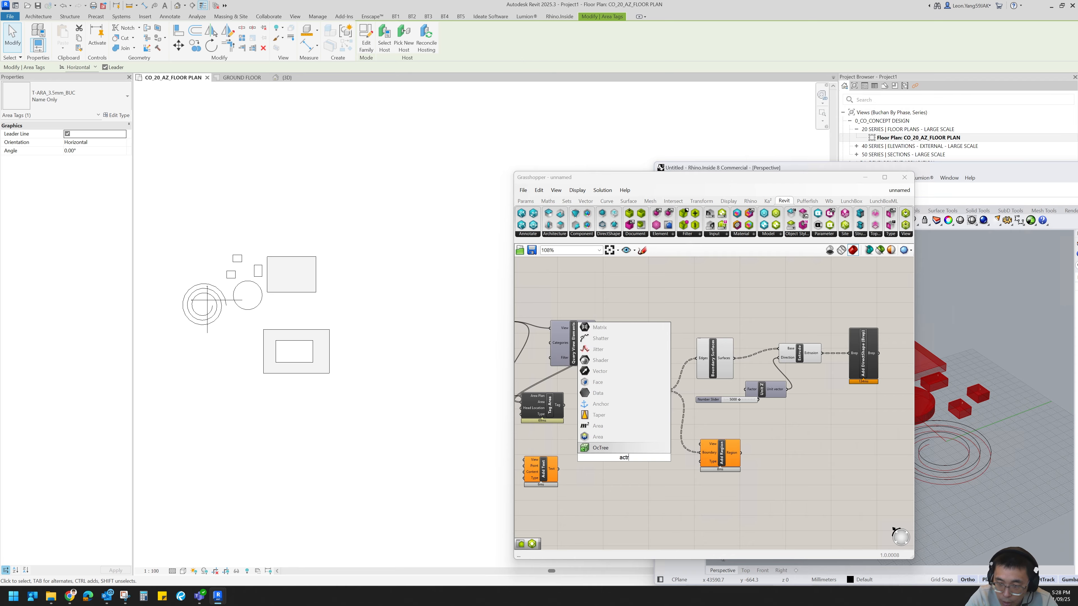
pyautogui.press('Escape')
# - Connect the az_floor plan view list to the View input of the new Add Region component
pyautogui.scroll(-4, 610, 312)
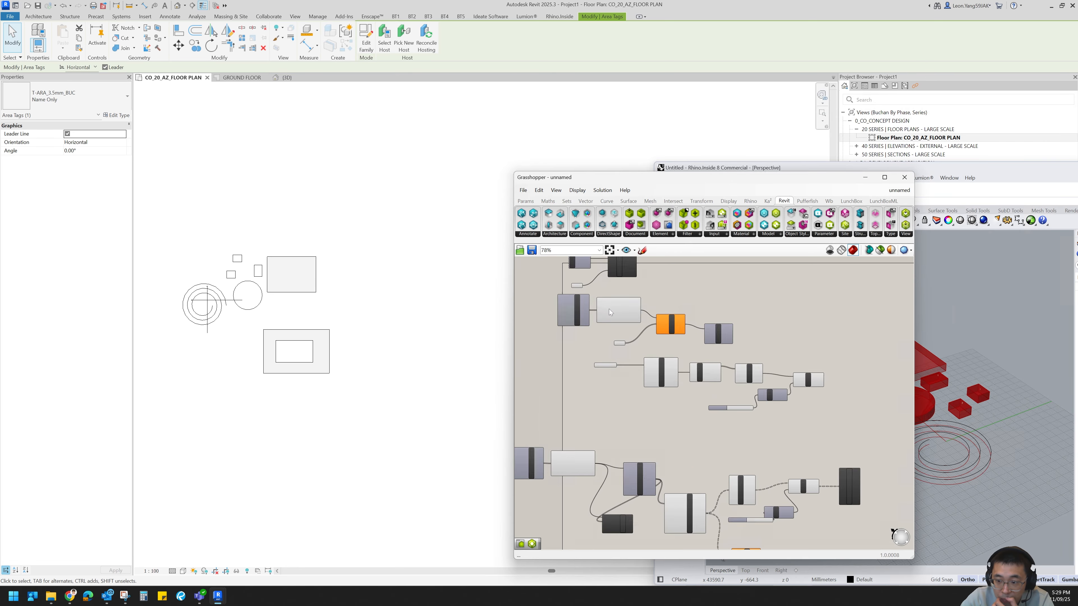
pyautogui.scroll(2, 610, 312)
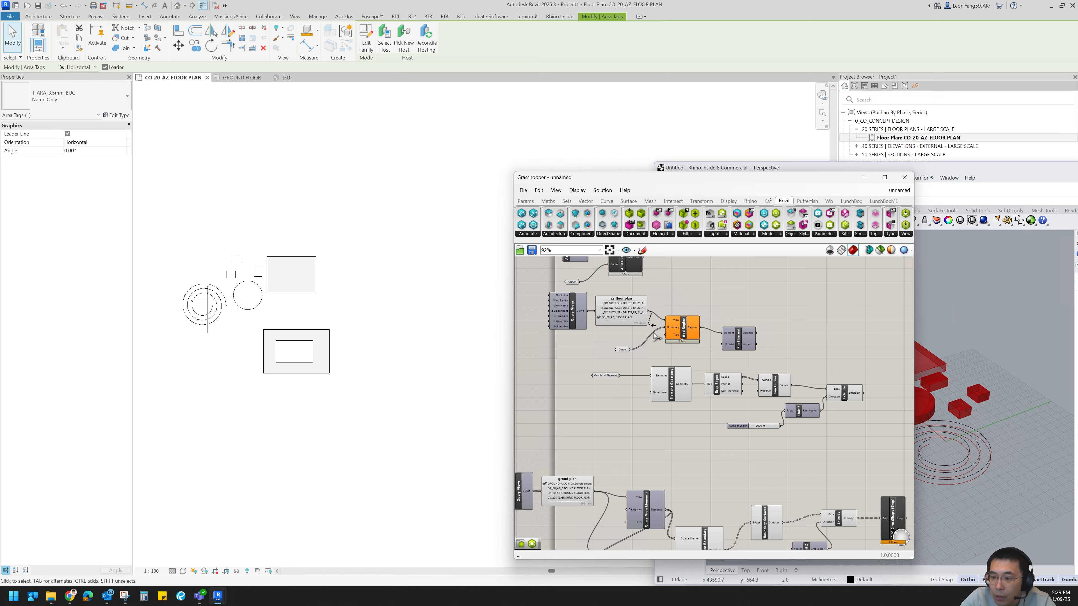
pyautogui.scroll(-3, 654, 334)
pyautogui.moveTo(653, 334); pyautogui.dragTo(733, 492)
pyautogui.scroll(6, 732, 499)
pyautogui.scroll(2, 250, 278)
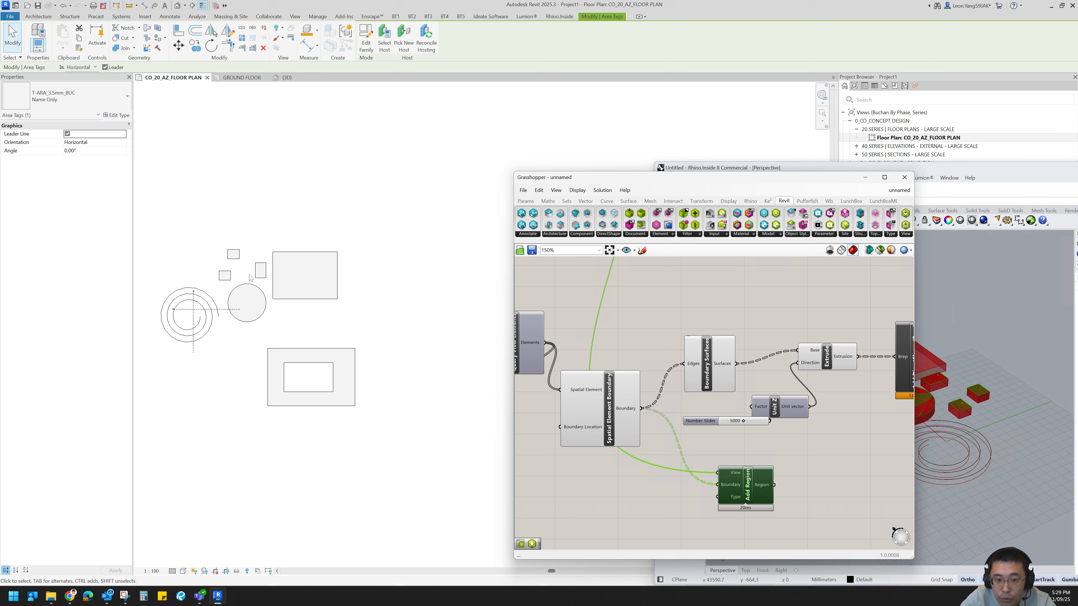
# - Examine the filled regions generated from the area boundaries on the CO_20_AZ_FLOOR PLAN view
pyautogui.scroll(1, 250, 278)
pyautogui.click(334, 337)
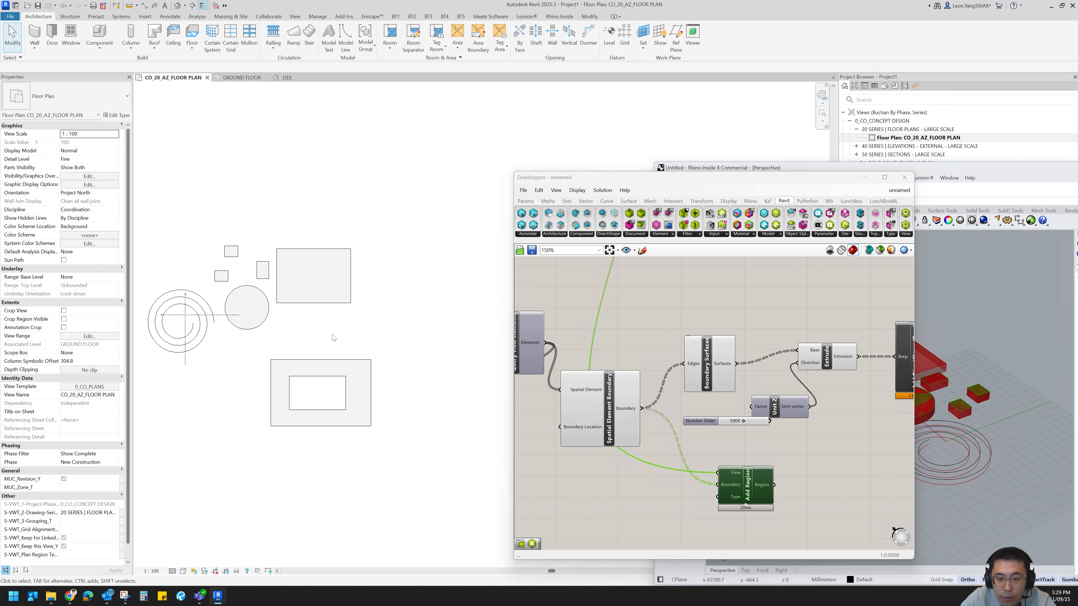
pyautogui.scroll(2, 215, 254)
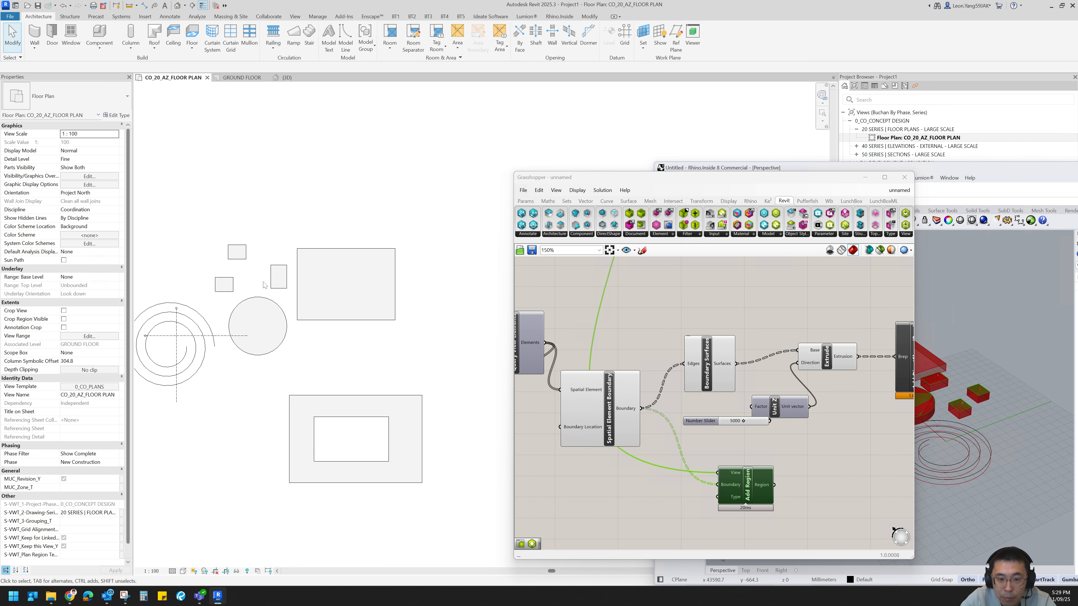
pyautogui.click(237, 252)
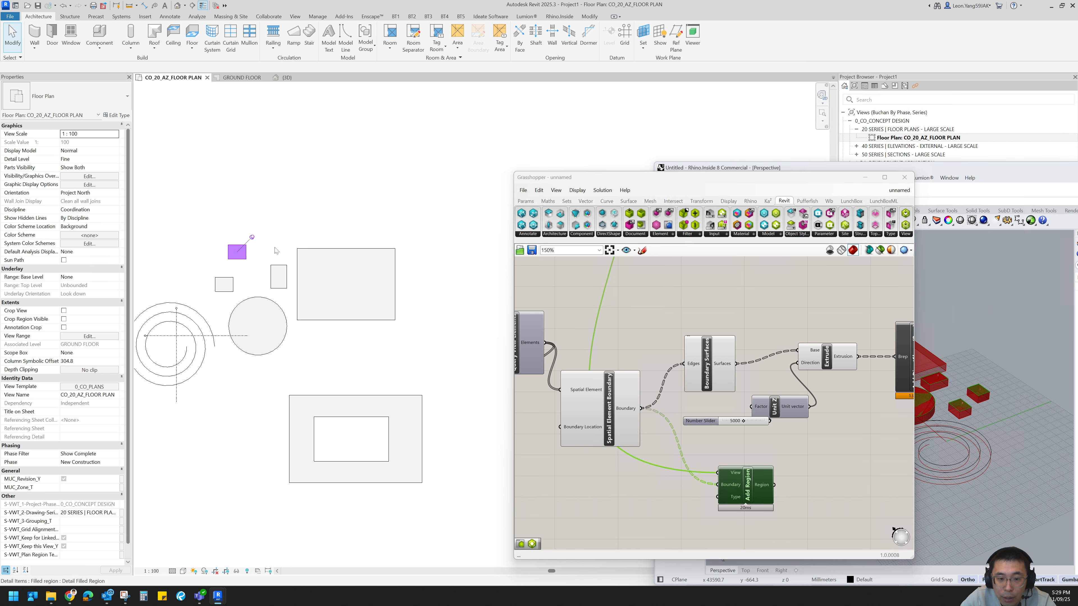
pyautogui.click(326, 341)
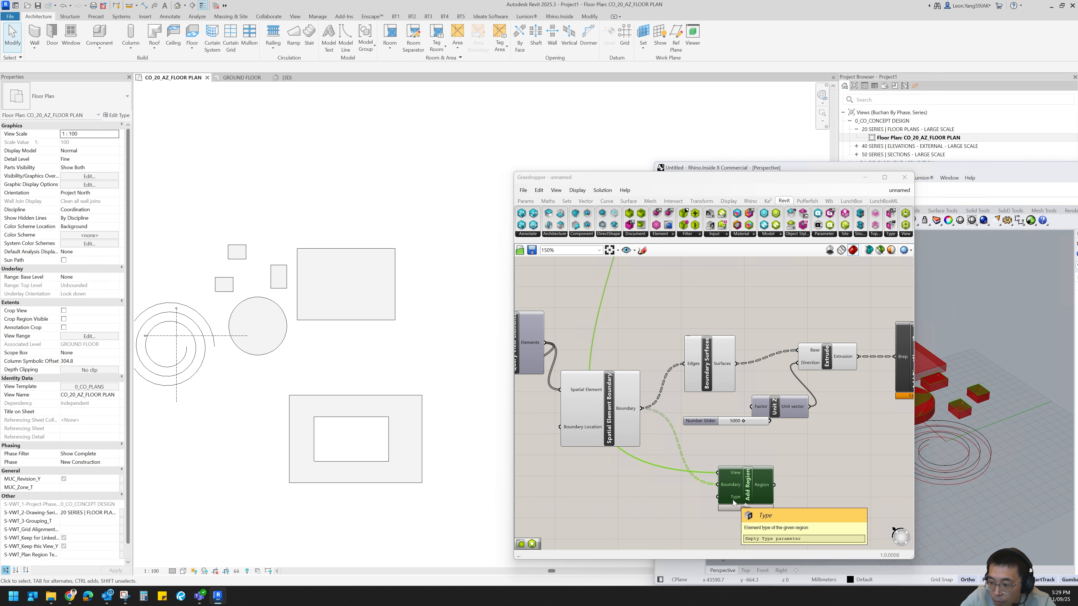
# - Place an Element Classes list and a Class Filter component side by side in the empty canvas area below Add Region
pyautogui.click(624, 512)
pyautogui.rightClick(625, 512)
pyautogui.click(568, 501)
pyautogui.moveTo(568, 501); pyautogui.dragTo(703, 378, button='right')
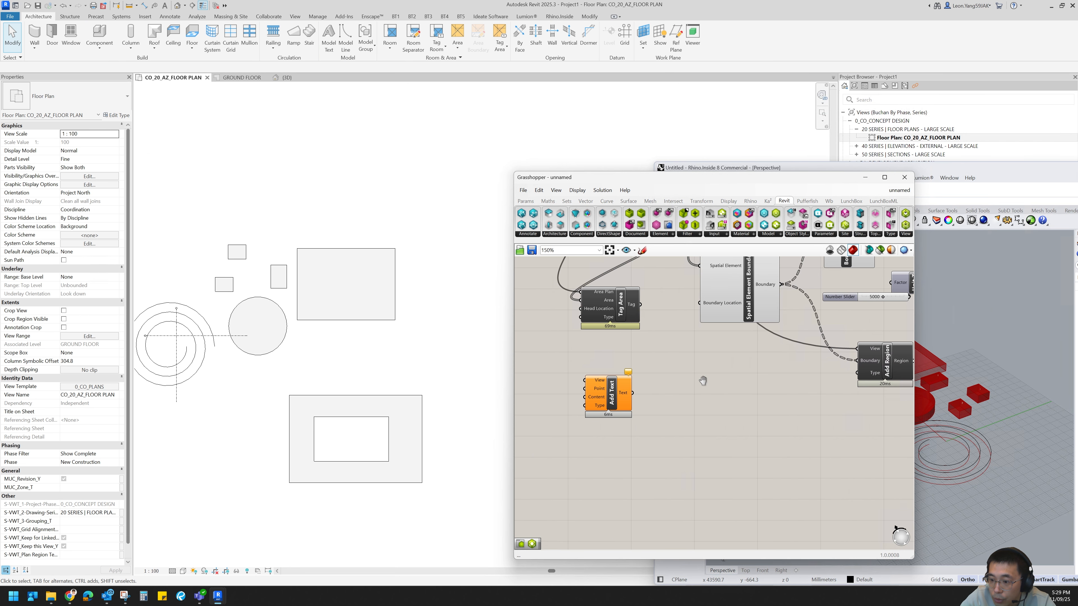
pyautogui.click(691, 234)
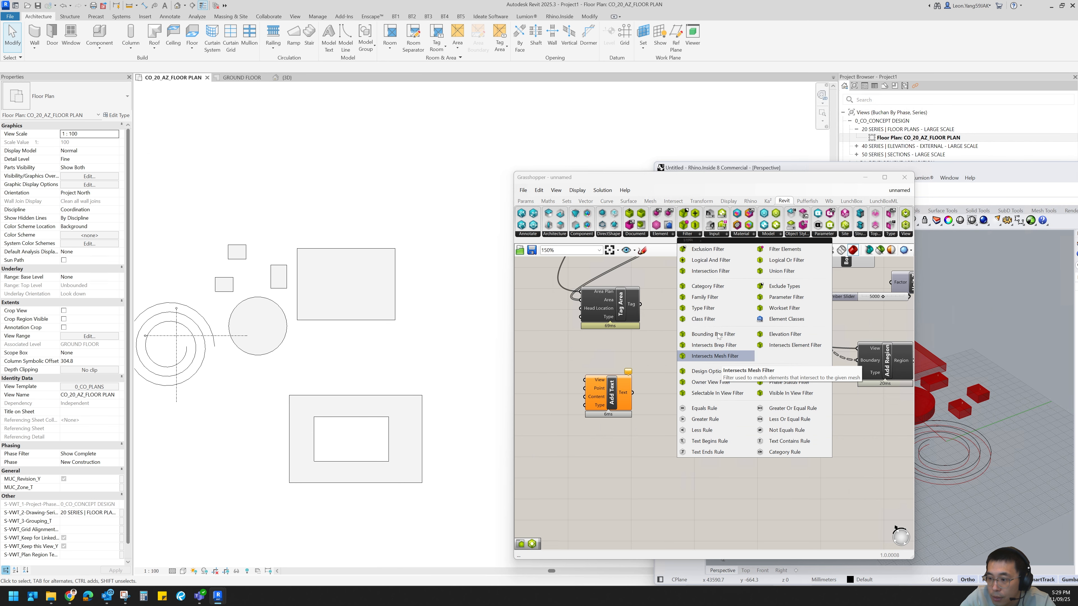
pyautogui.click(786, 319)
pyautogui.click(734, 445)
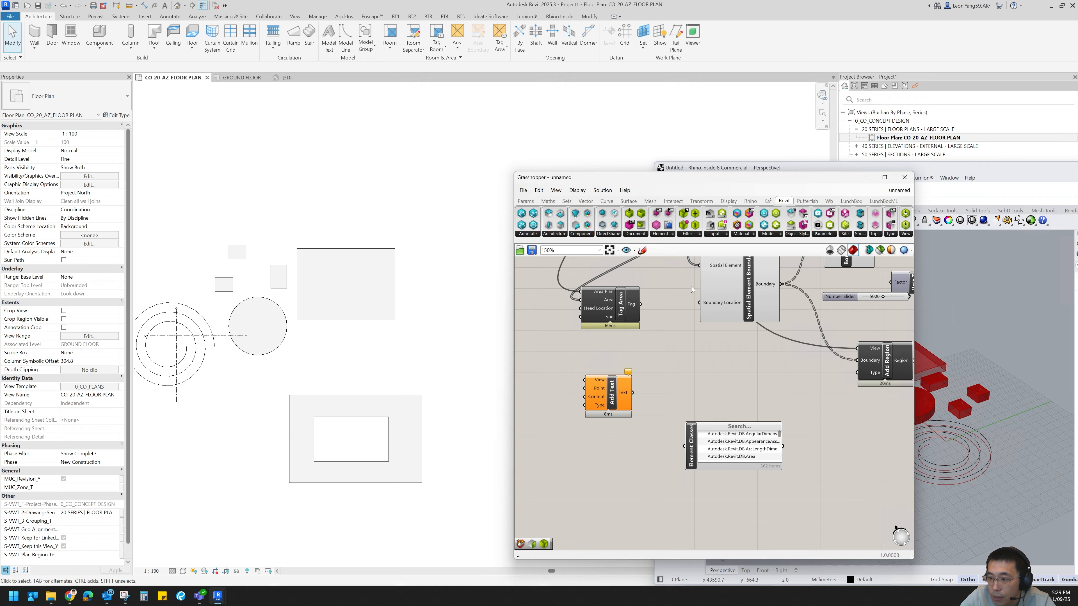
pyautogui.click(688, 235)
pyautogui.click(764, 319)
pyautogui.click(834, 453)
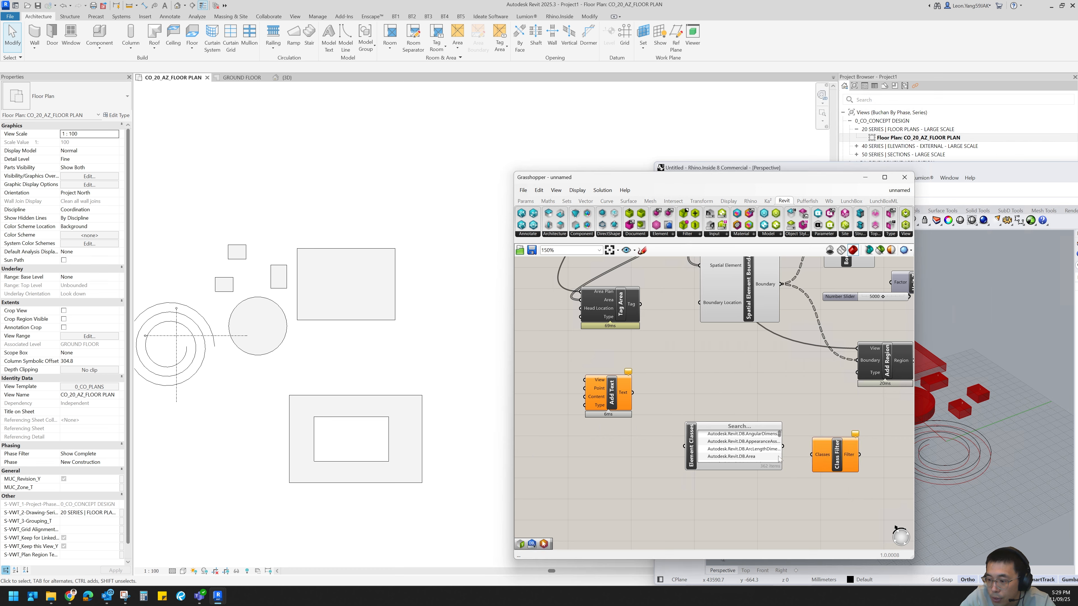
# - Search the Element Classes list for "fill", pick Autodesk.Revit.DB.FilledRegionType and feed it into Class Filter's Classes input
pyautogui.click(739, 426)
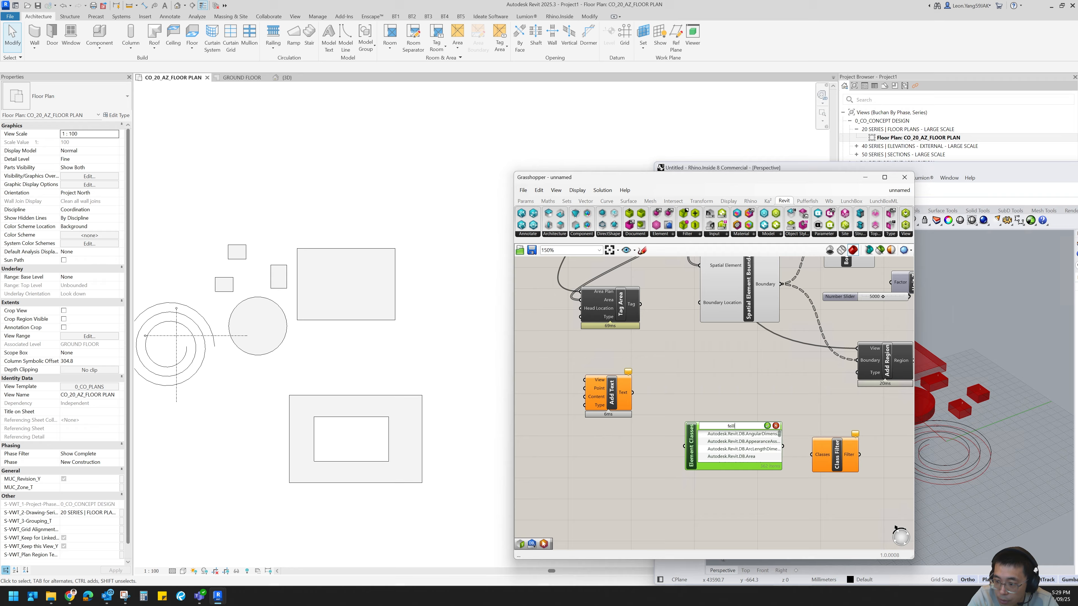
pyautogui.write('fill')
pyautogui.press('Return')
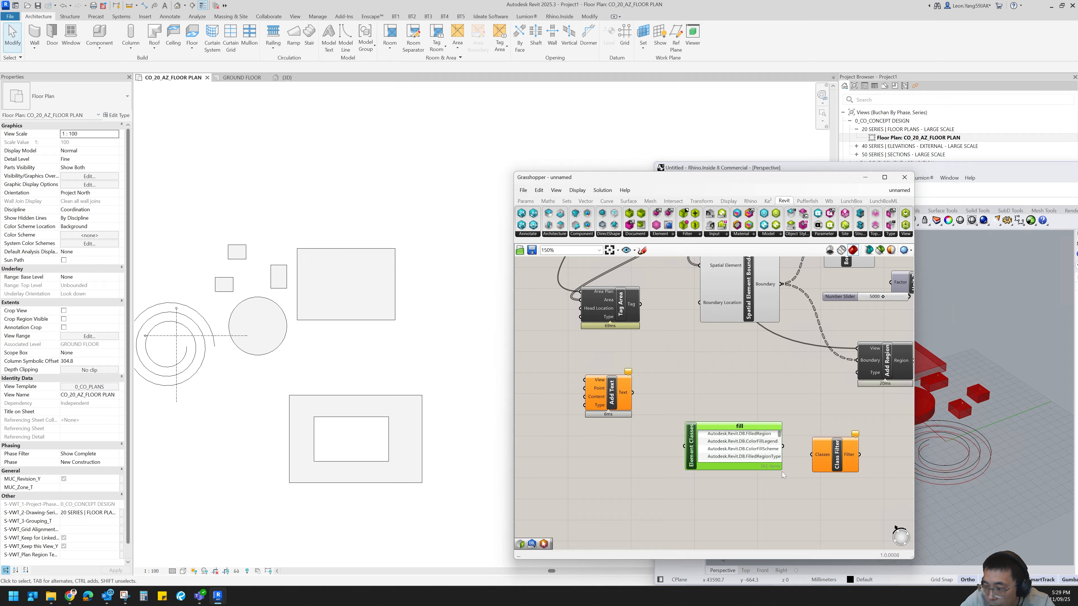
pyautogui.click(762, 461)
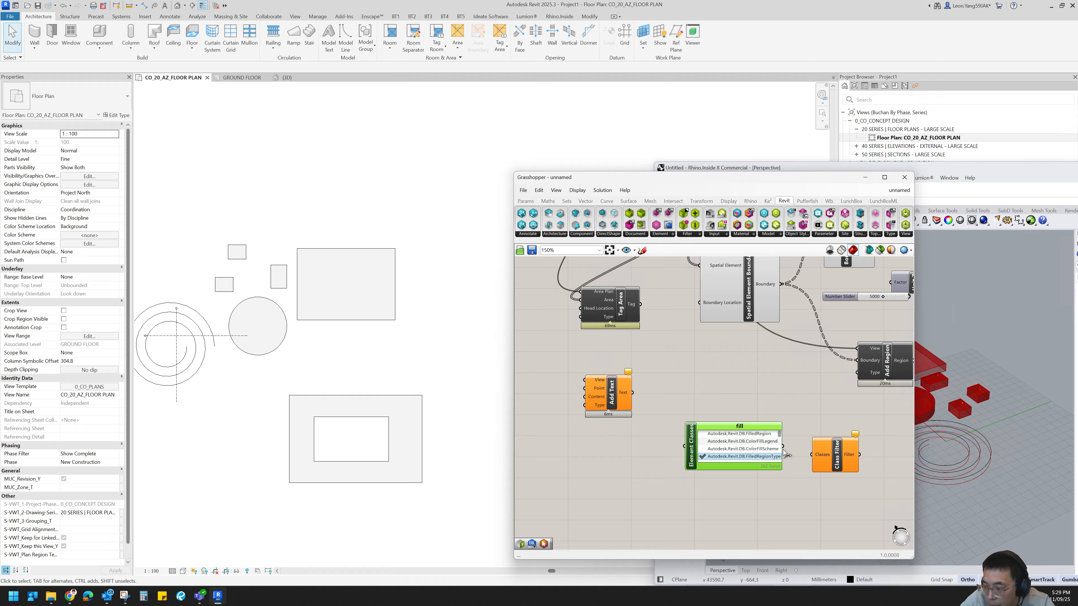
pyautogui.moveTo(782, 446); pyautogui.dragTo(811, 455)
pyautogui.moveTo(731, 433); pyautogui.dragTo(566, 429, button='right')
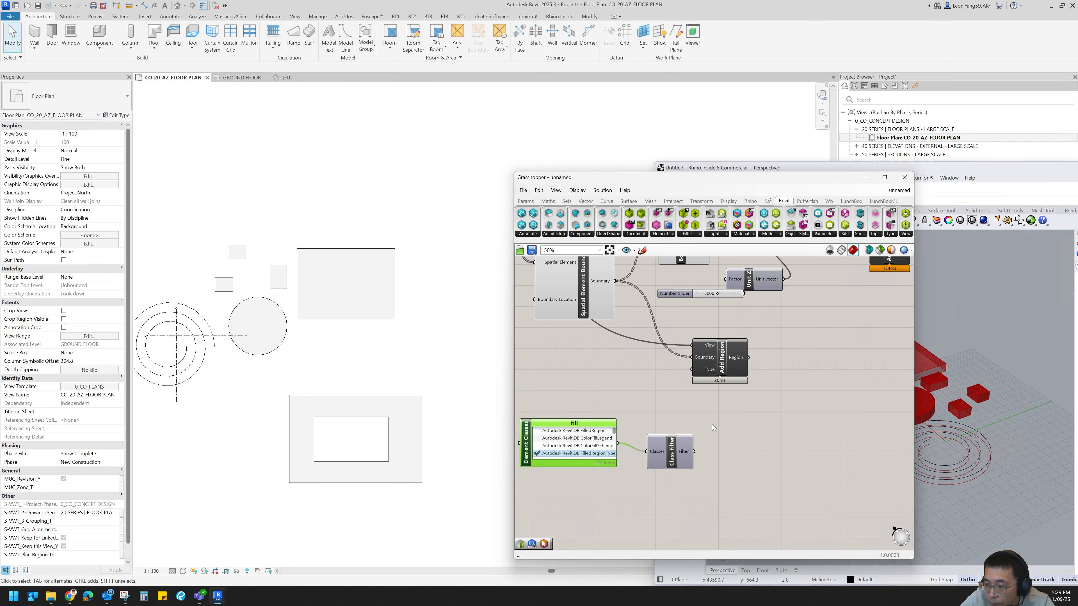
pyautogui.moveTo(682, 458); pyautogui.dragTo(676, 449)
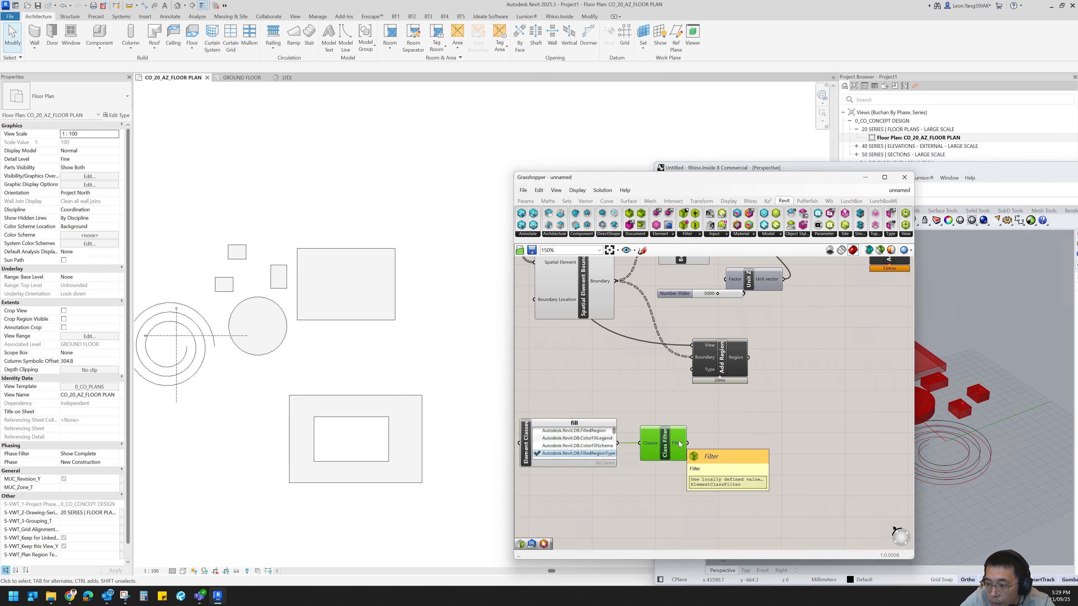
# - Add a Query Types component beside Class Filter and connect the filter to its Filter input
pyautogui.doubleClick(725, 450)
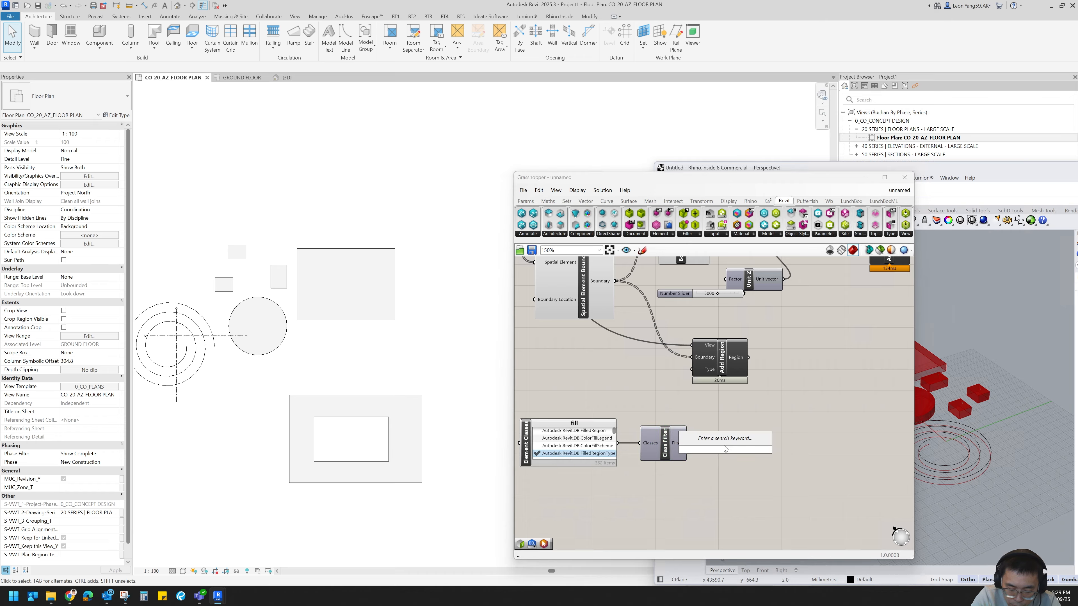
pyautogui.write('q')
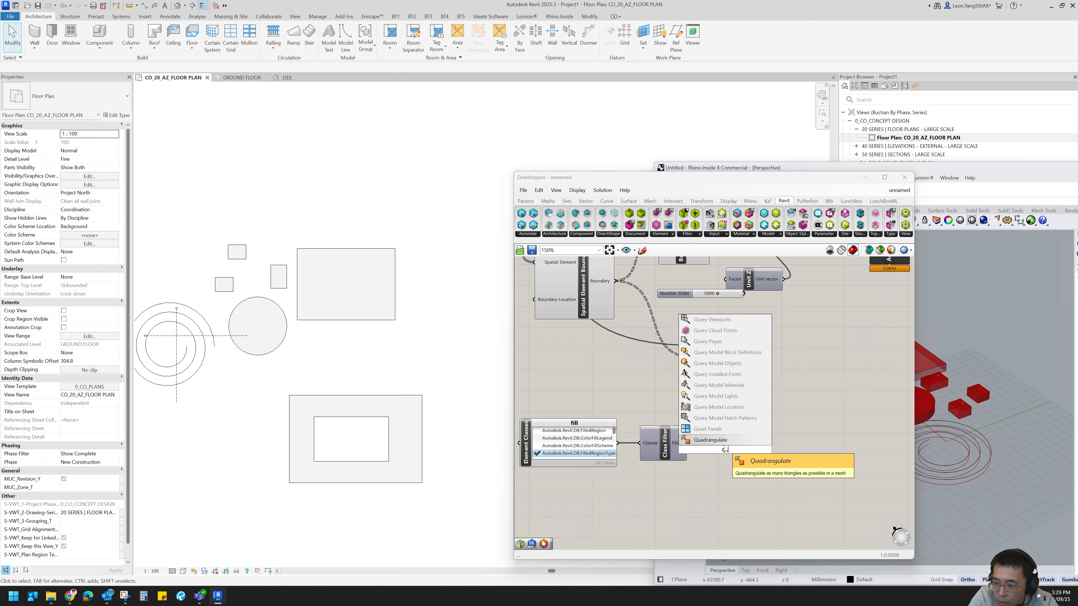
pyautogui.write('urie type')
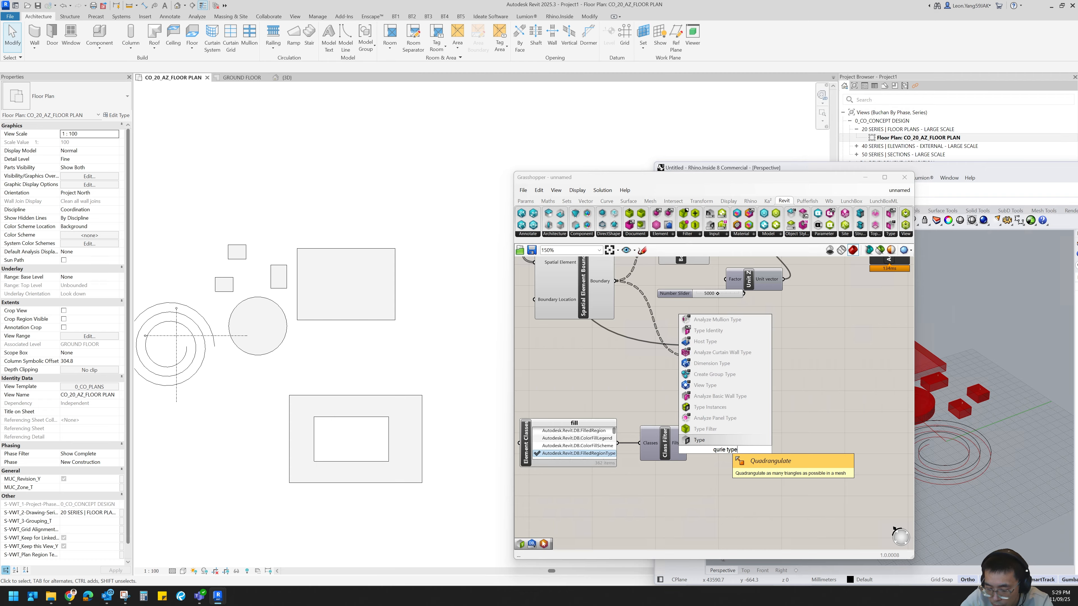
pyautogui.press('BackSpace')
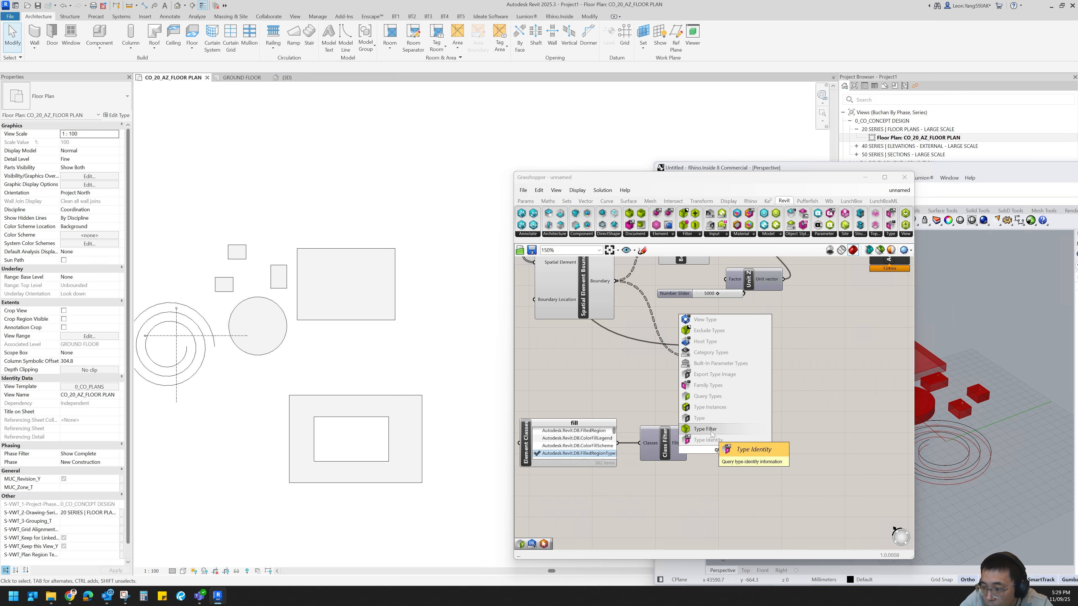
pyautogui.click(718, 398)
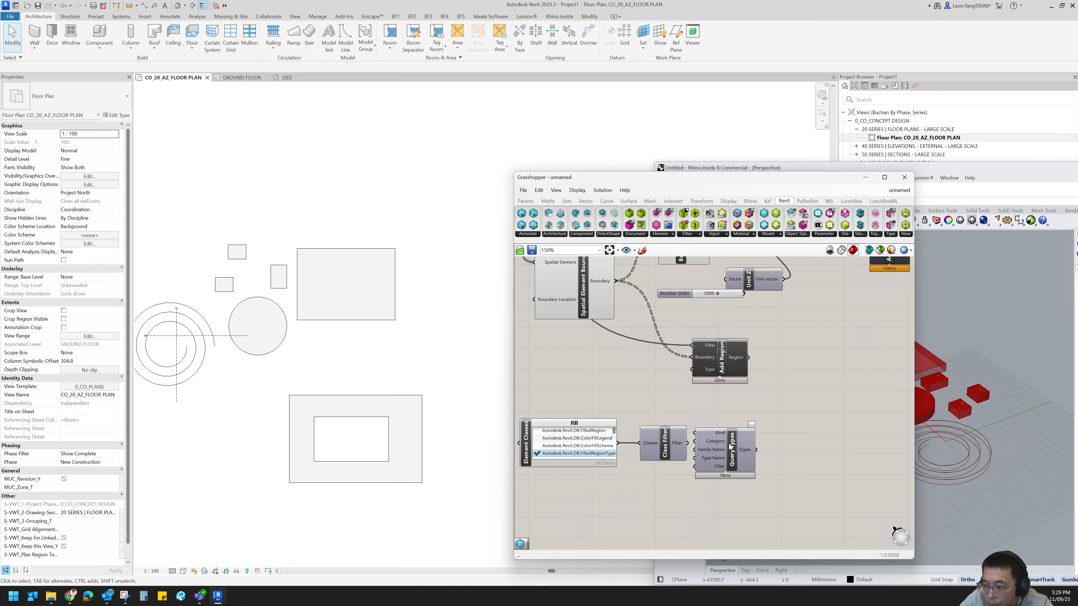
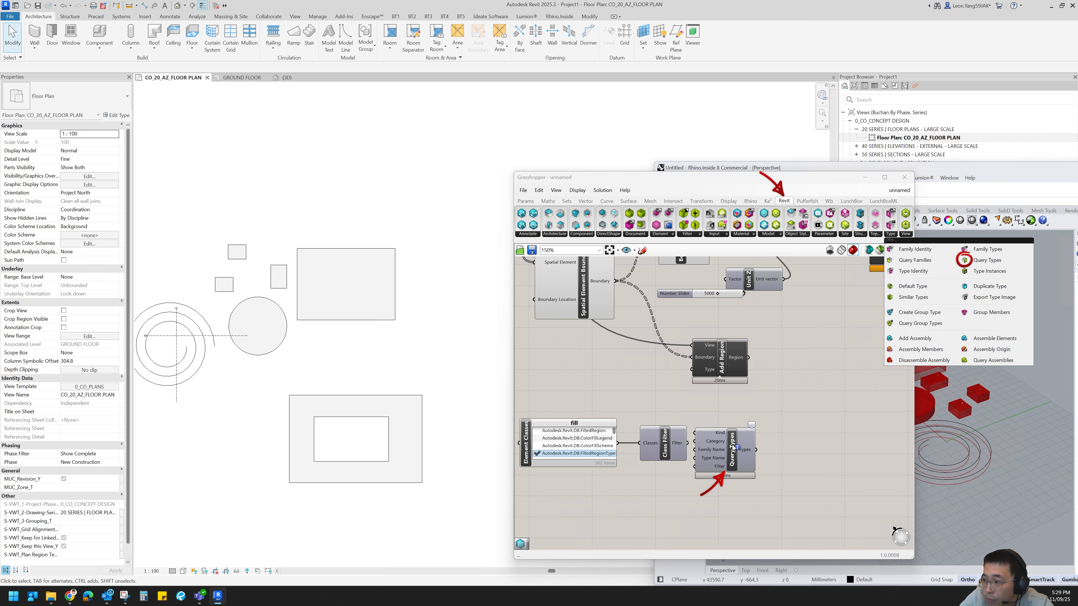
pyautogui.click(896, 235)
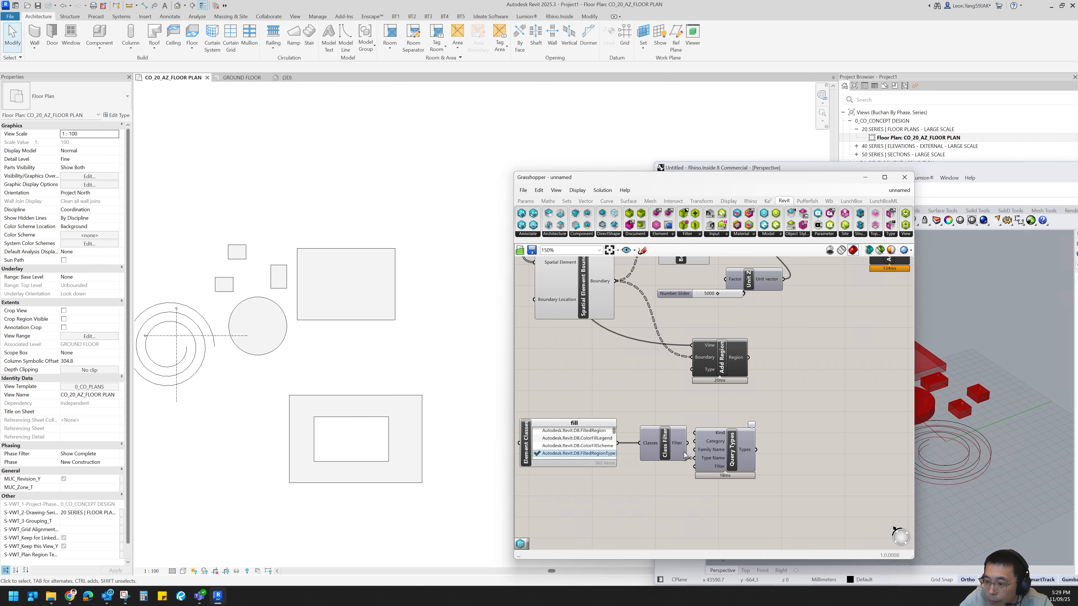
pyautogui.moveTo(753, 436); pyautogui.dragTo(781, 414)
pyautogui.moveTo(688, 443); pyautogui.dragTo(722, 444)
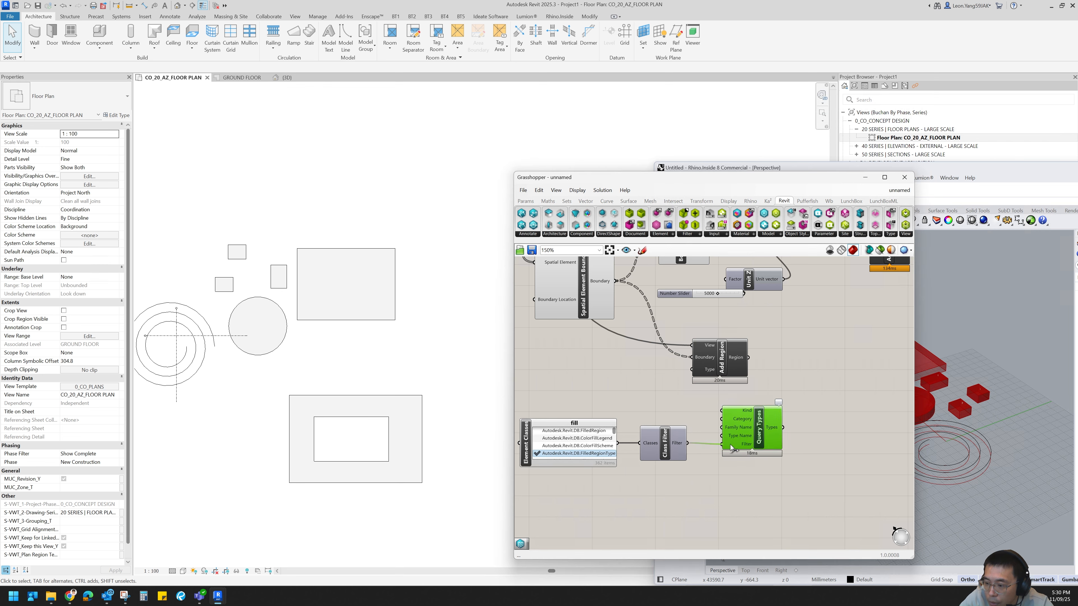
# - Add a Value Picker fed by Query Types' Types output, place it beside that component and enlarge it to list more filled region types
pyautogui.moveTo(777, 428)
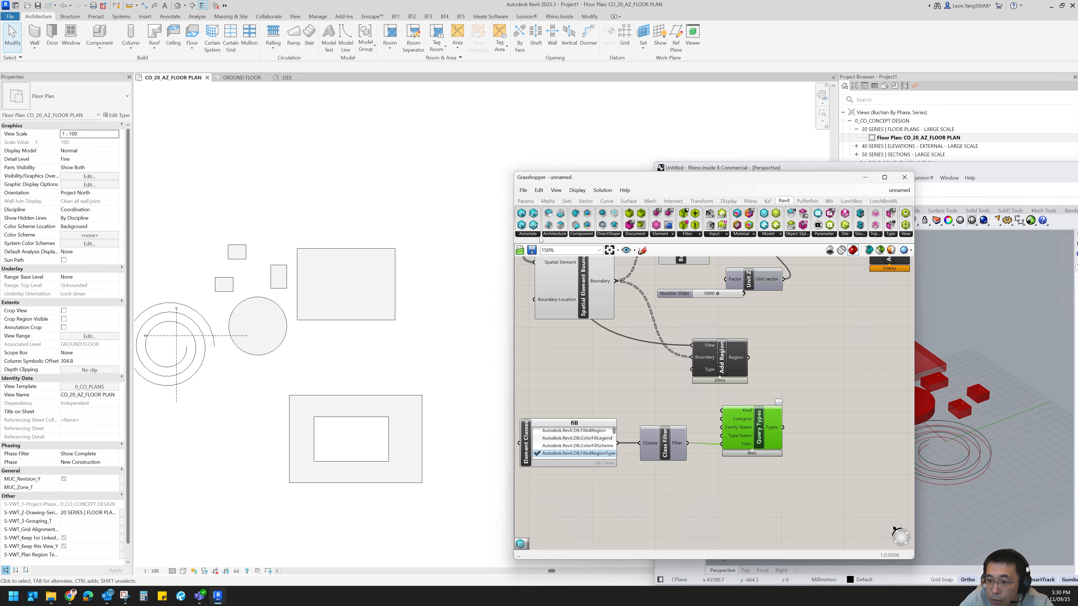
pyautogui.click(526, 201)
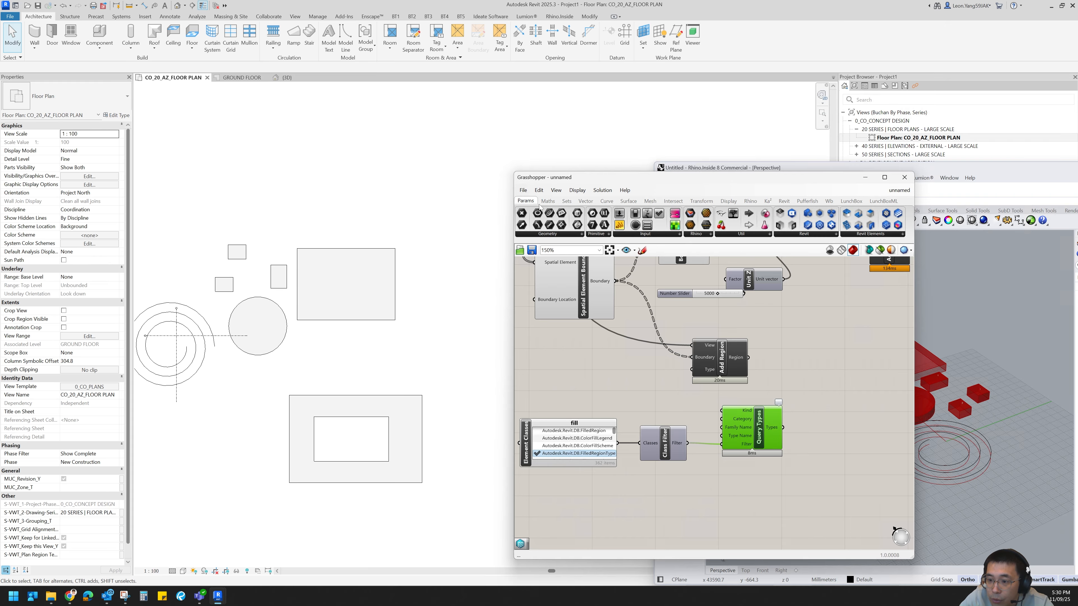
pyautogui.click(627, 235)
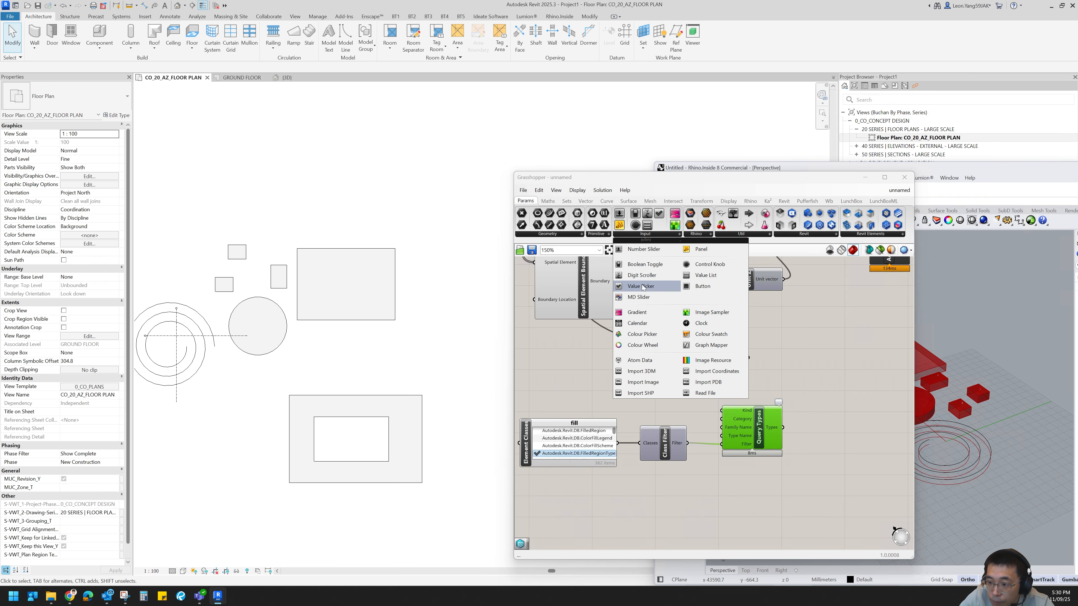
pyautogui.click(650, 294)
pyautogui.click(781, 429)
pyautogui.moveTo(781, 428); pyautogui.dragTo(813, 575)
pyautogui.click(822, 479)
pyautogui.moveTo(832, 505); pyautogui.dragTo(691, 429, button='right')
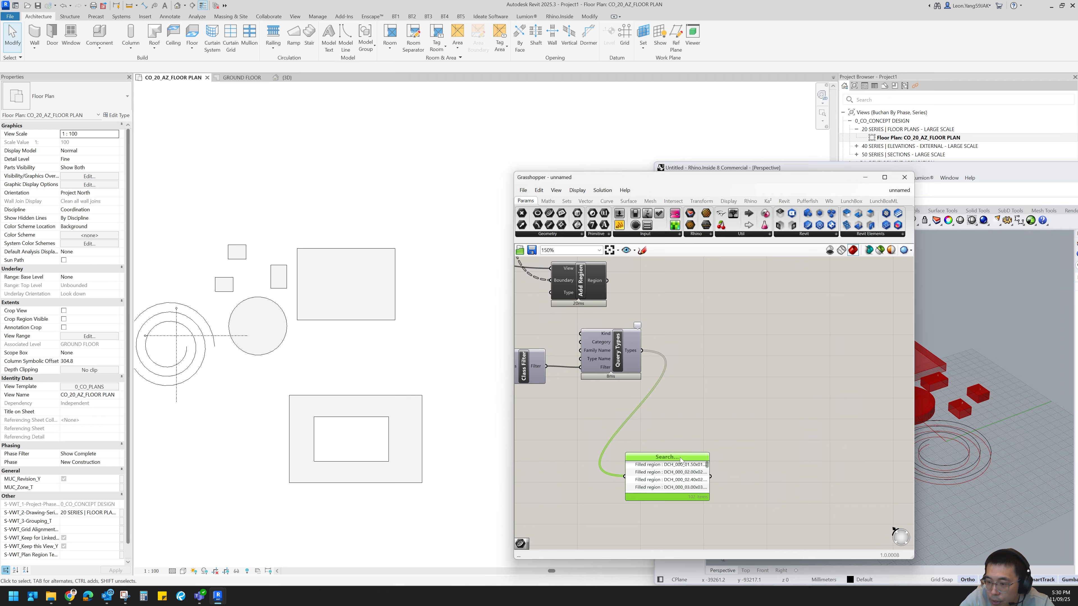
pyautogui.moveTo(679, 455); pyautogui.dragTo(728, 336)
pyautogui.moveTo(731, 380); pyautogui.dragTo(730, 455)
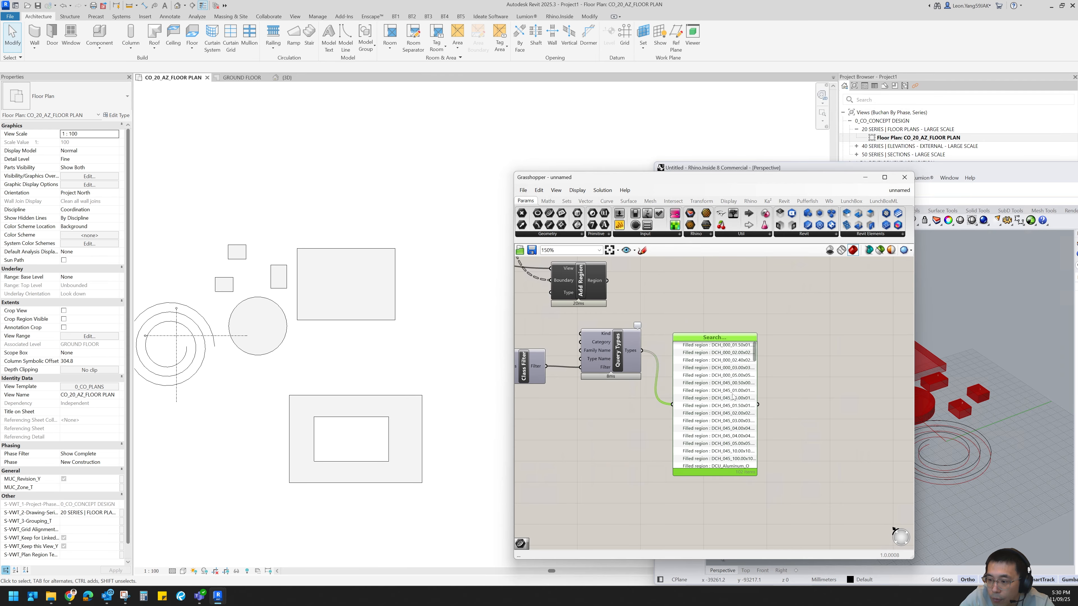
# - Pick a DCH_045_01.00x01 filled region type in the Value Picker and connect it to Add Region's Type input
pyautogui.click(722, 390)
pyautogui.moveTo(758, 405); pyautogui.dragTo(619, 294)
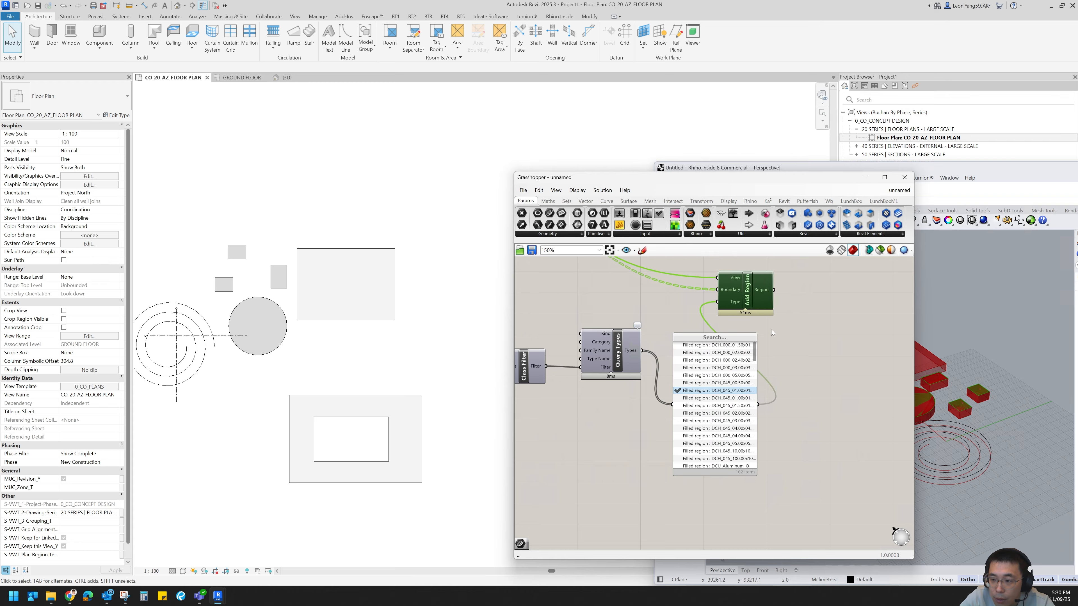
pyautogui.scroll(-5, 774, 331)
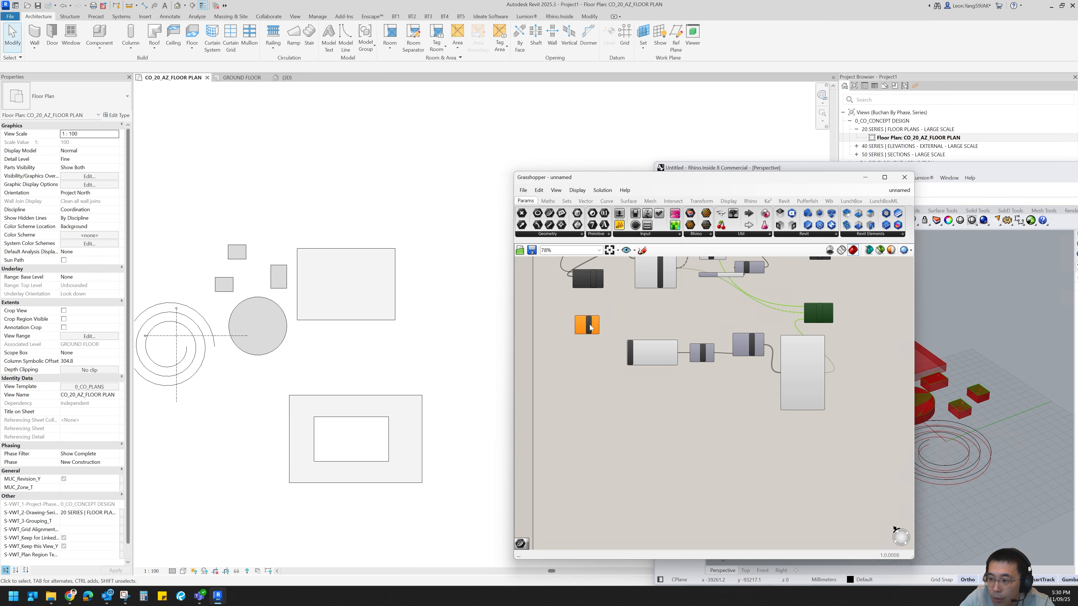
# - Move the Add Text component next to Add Region, leaving space between the two components
pyautogui.moveTo(591, 326); pyautogui.dragTo(856, 310)
pyautogui.scroll(6, 877, 326)
pyautogui.moveTo(780, 354); pyautogui.dragTo(691, 380, button='right')
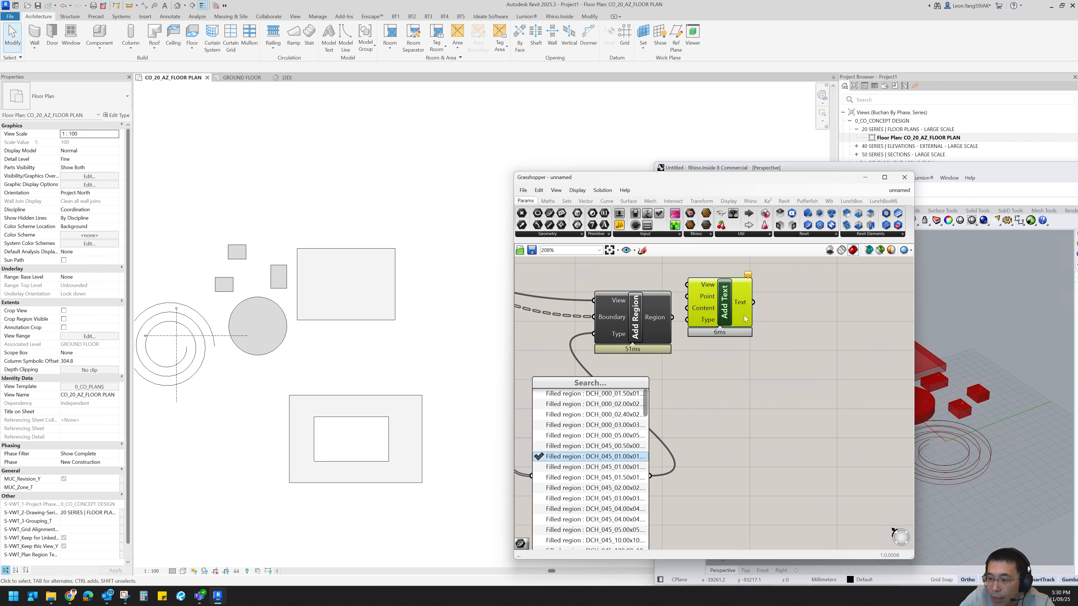
pyautogui.moveTo(733, 312); pyautogui.dragTo(825, 340)
pyautogui.scroll(2, 231, 262)
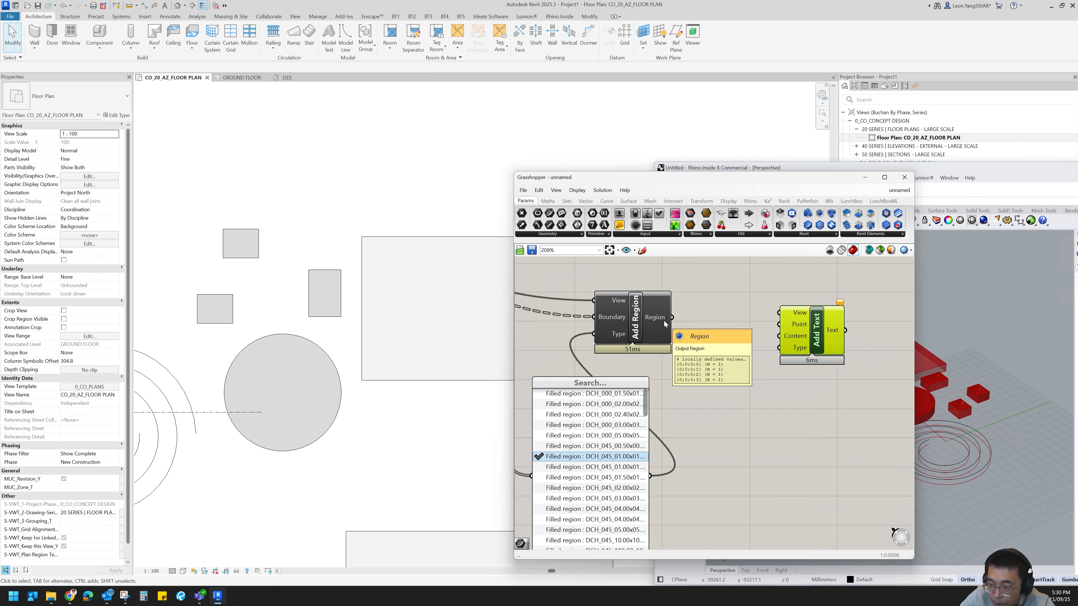
# - Search the components for "area" and add the Area measuring component beside Add Region
pyautogui.doubleClick(720, 381)
pyautogui.write('area')
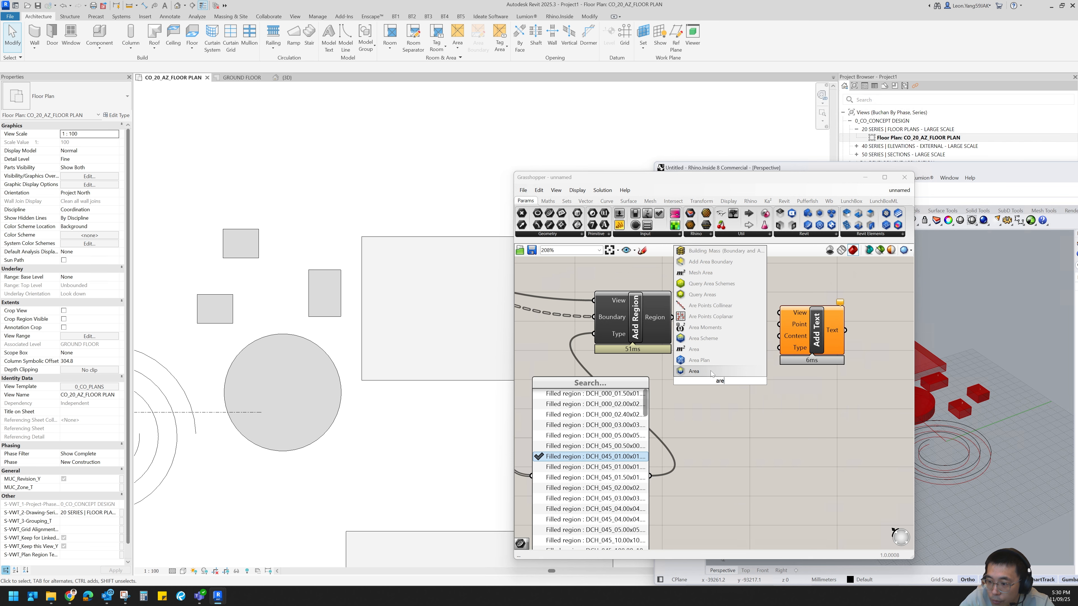
pyautogui.click(699, 351)
pyautogui.moveTo(727, 437); pyautogui.dragTo(749, 515, button='right')
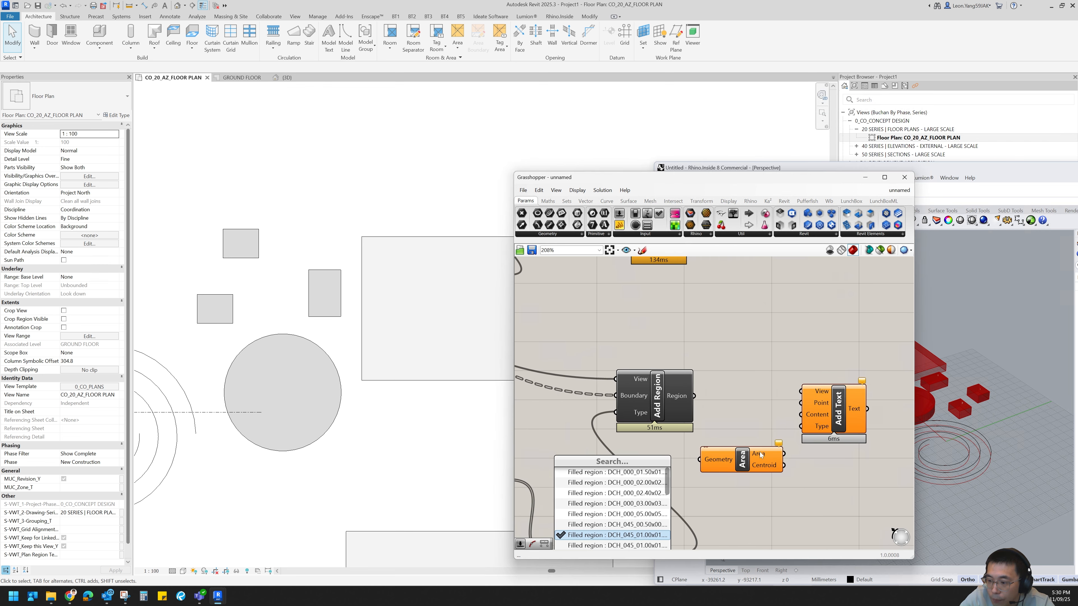
# - Connect Spatial Element Boundary's Boundary output to Area's Geometry input and place the Area component just above Add Region
pyautogui.scroll(-4, 759, 452)
pyautogui.moveTo(610, 360); pyautogui.dragTo(651, 385, button='right')
pyautogui.scroll(2, 651, 385)
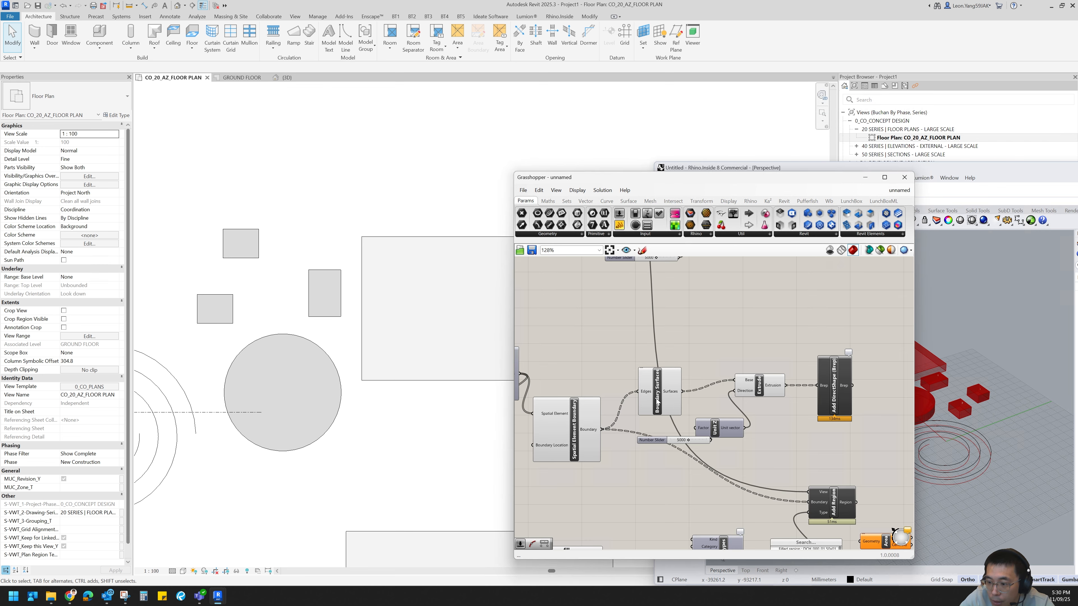
pyautogui.click(588, 431)
pyautogui.moveTo(601, 429); pyautogui.dragTo(845, 449)
pyautogui.scroll(-2, 657, 380)
pyautogui.scroll(1, 801, 469)
pyautogui.scroll(1, 806, 502)
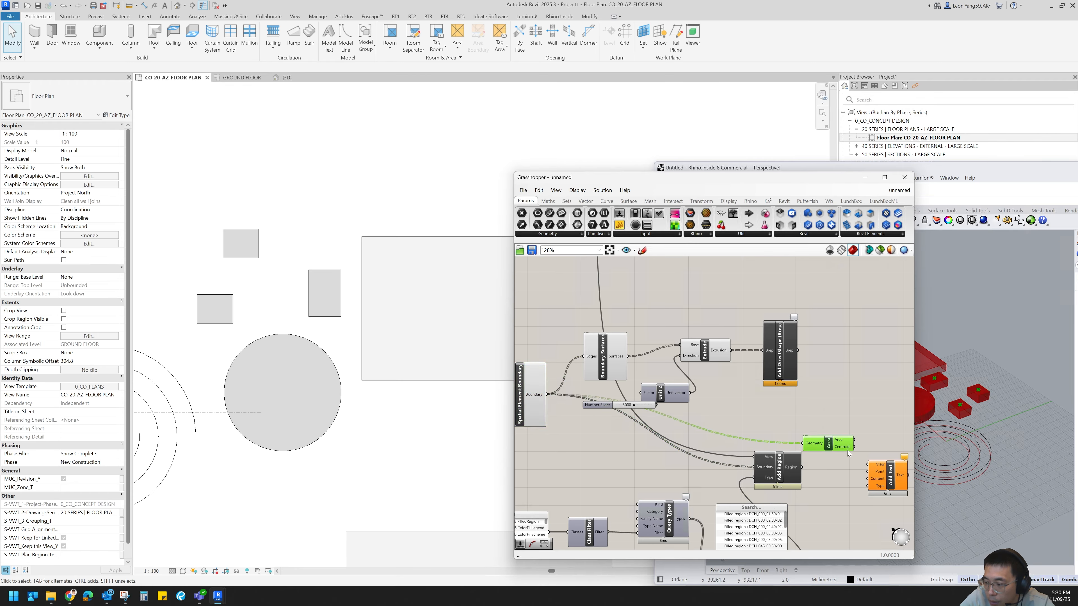
pyautogui.moveTo(845, 449); pyautogui.dragTo(708, 433, button='right')
pyautogui.scroll(1, 708, 432)
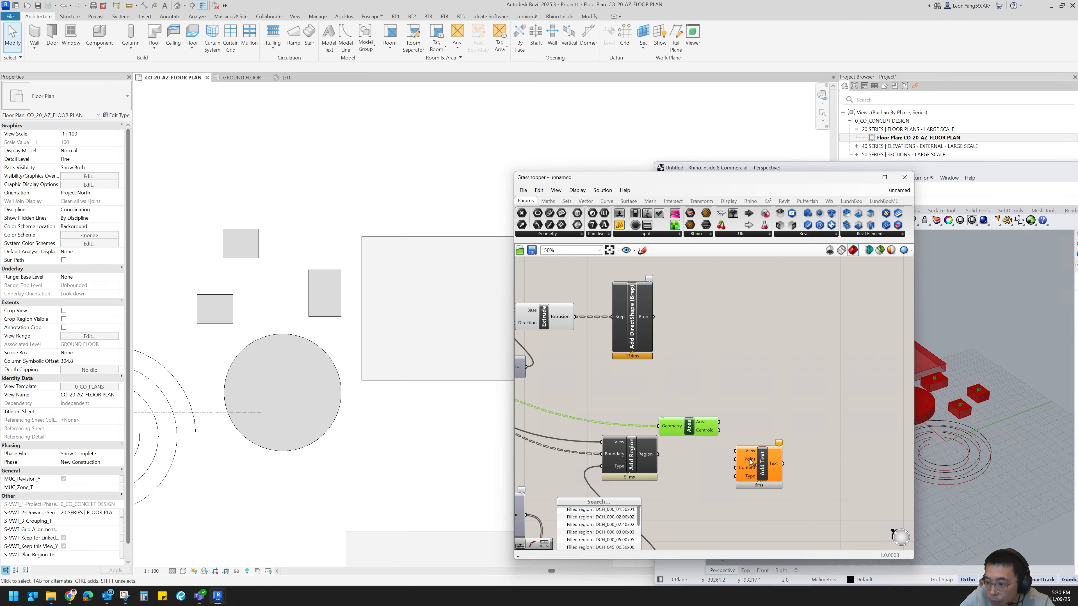
# - Connect Area's Centroid output to Add Text's Point input and the az_floor plan view picker to its View input
pyautogui.moveTo(757, 468); pyautogui.dragTo(789, 460)
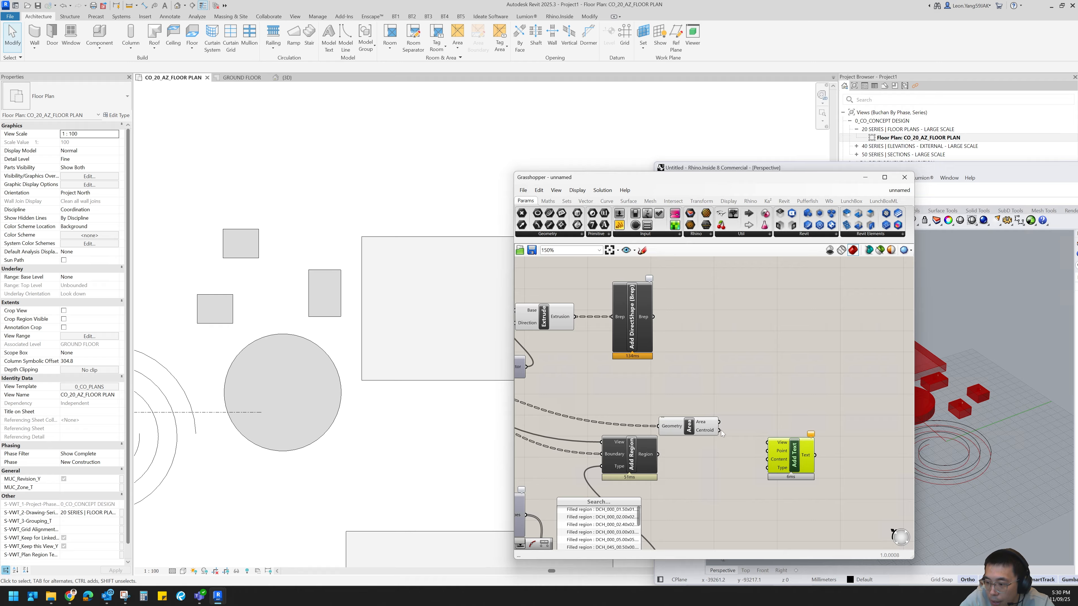
pyautogui.moveTo(721, 431); pyautogui.dragTo(767, 451)
pyautogui.scroll(-6, 684, 467)
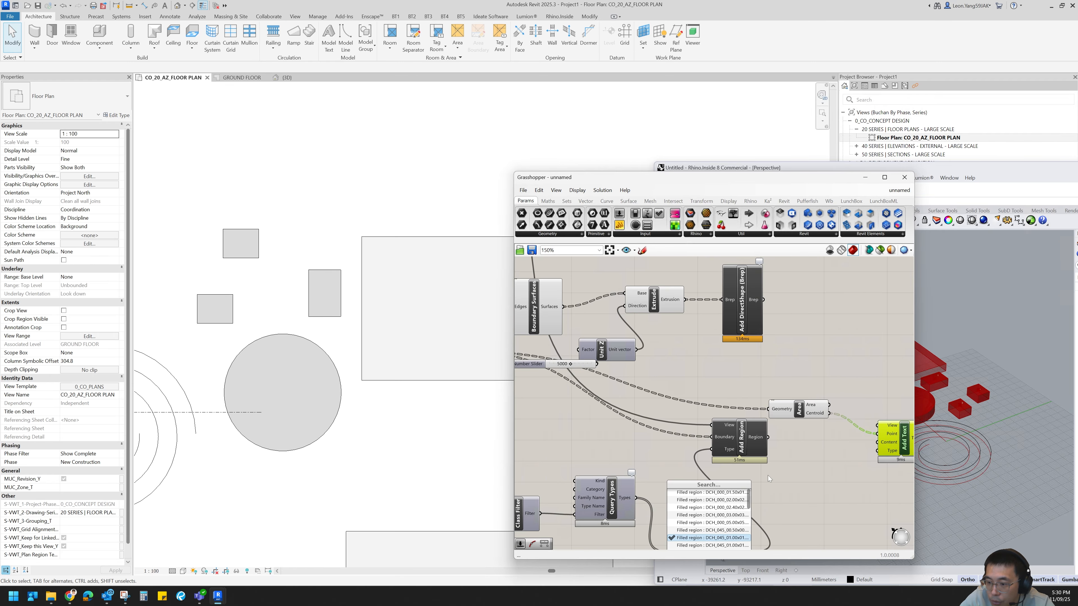
pyautogui.scroll(2, 591, 279)
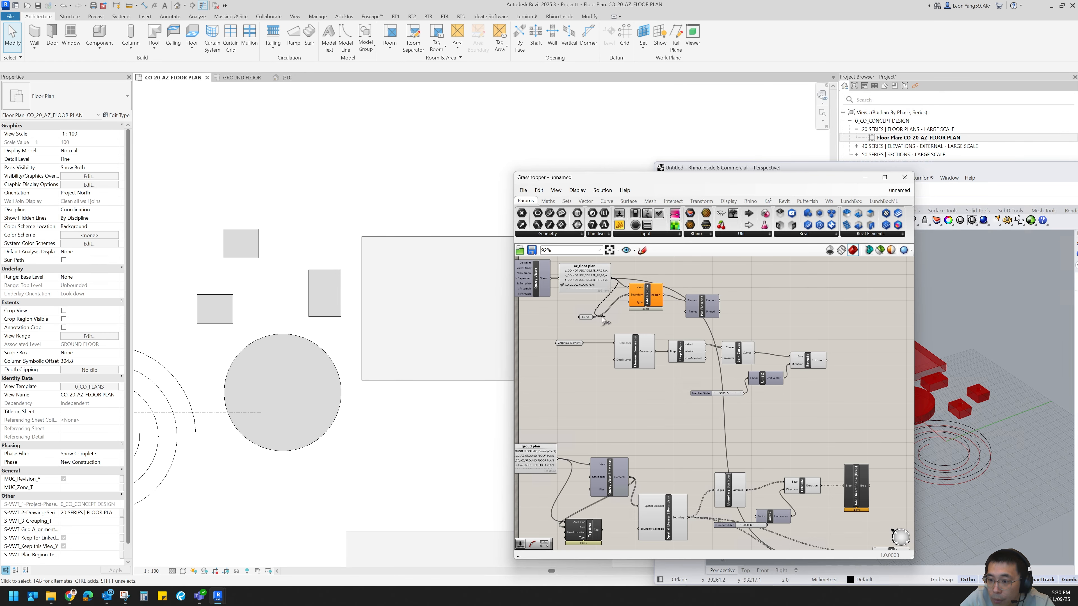
pyautogui.scroll(-3, 603, 320)
pyautogui.scroll(5, 821, 484)
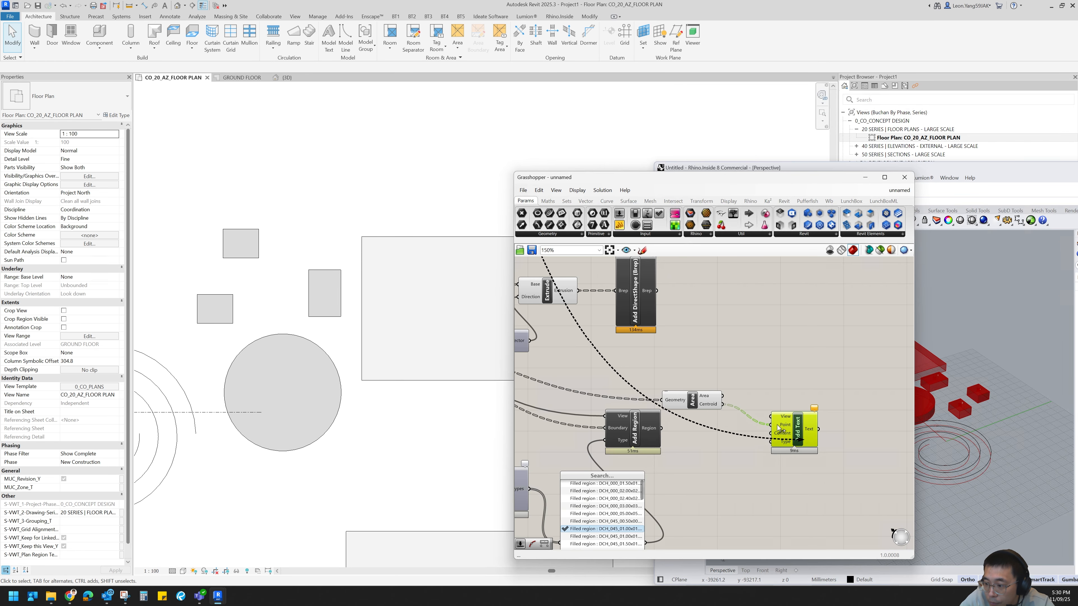
pyautogui.moveTo(773, 423); pyautogui.dragTo(771, 416)
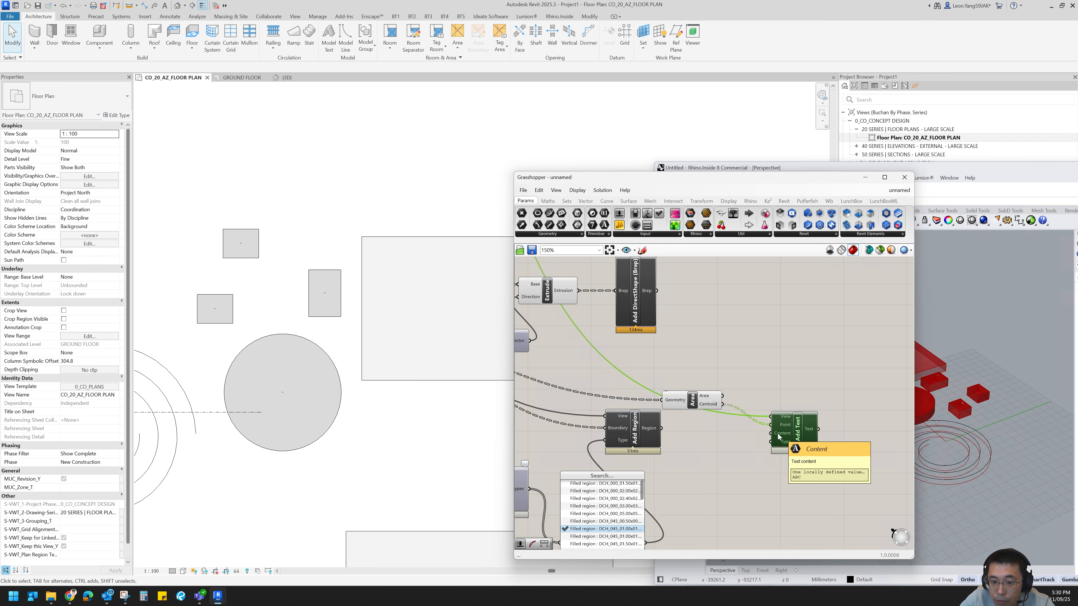
pyautogui.scroll(3, 206, 370)
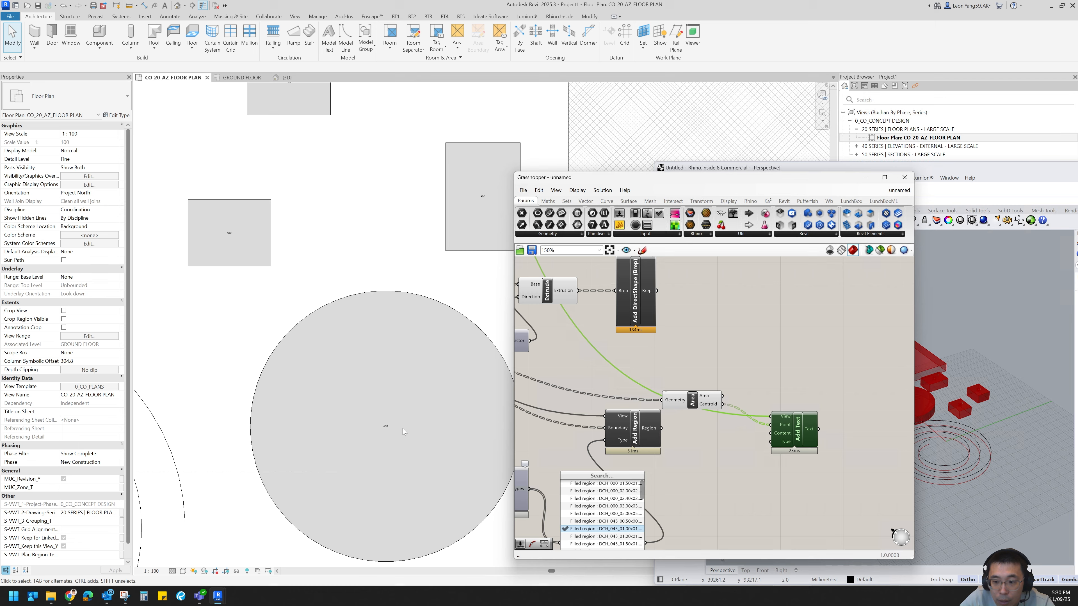
# - Add an Element Classes list and a Class Filter component below Add Text
pyautogui.scroll(2, 758, 471)
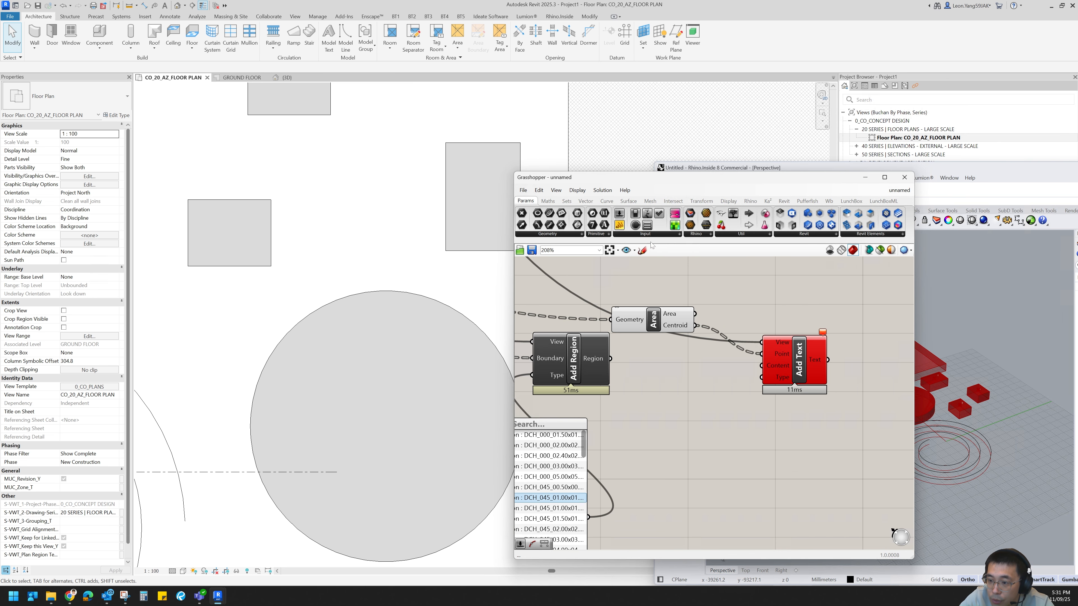
pyautogui.click(784, 203)
pyautogui.click(693, 236)
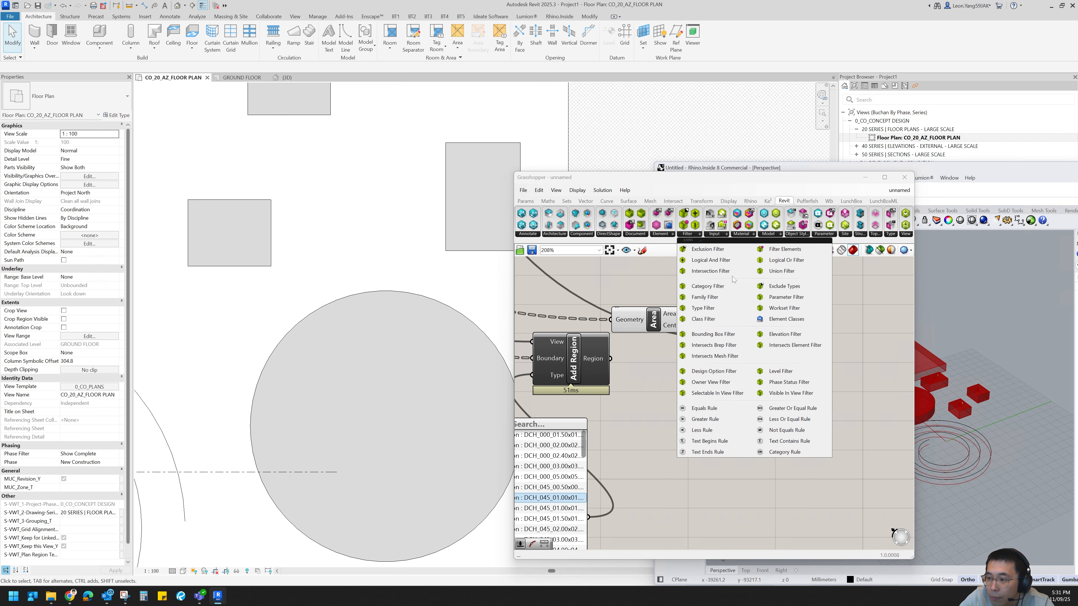
pyautogui.moveTo(794, 320); pyautogui.dragTo(798, 471)
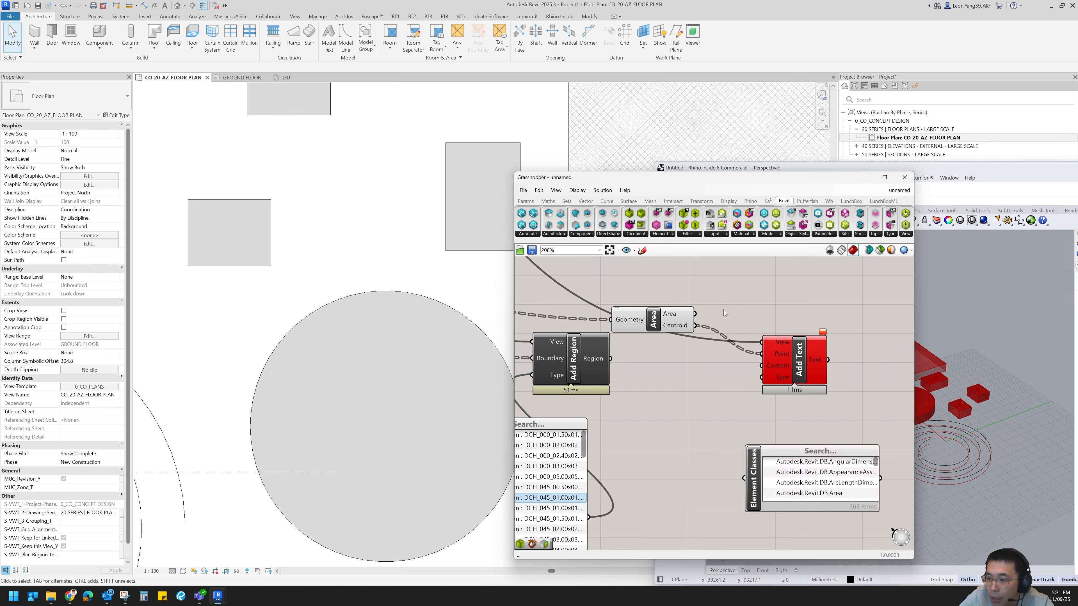
pyautogui.click(689, 235)
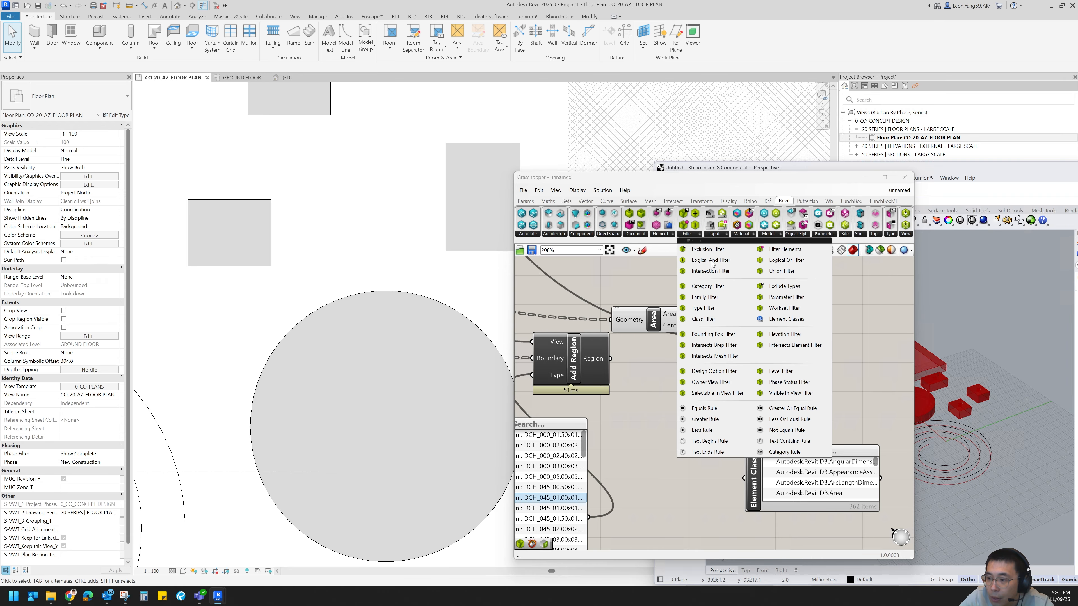
pyautogui.click(719, 318)
pyautogui.click(682, 450)
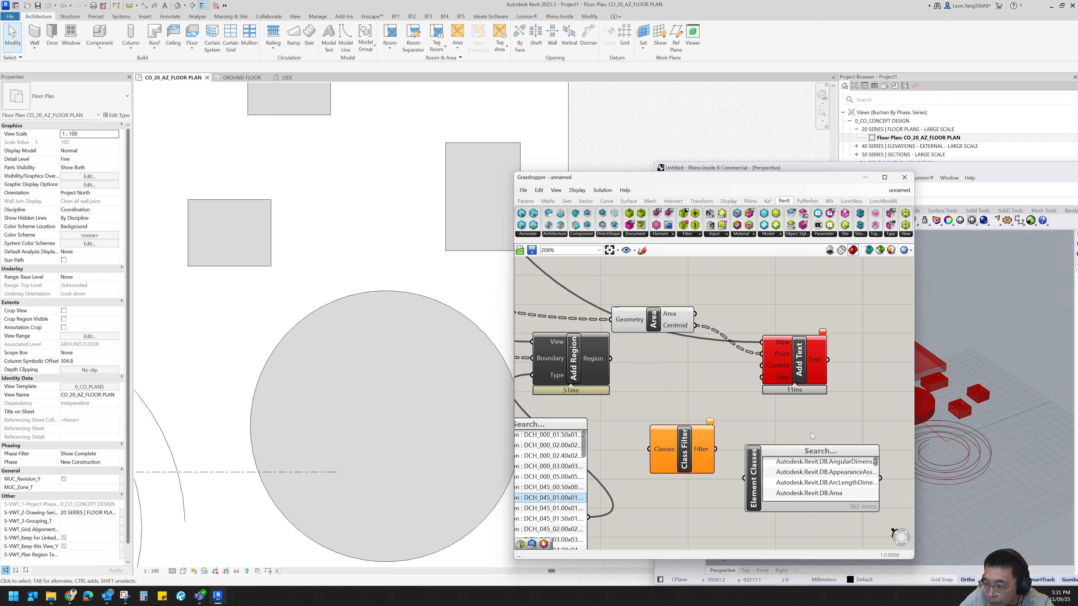
# - Search the new Element Classes list for "text" and pick Autodesk.Revit.DB.TextNoteType
pyautogui.moveTo(828, 448); pyautogui.dragTo(792, 434, button='right')
pyautogui.doubleClick(794, 436)
pyautogui.write('text')
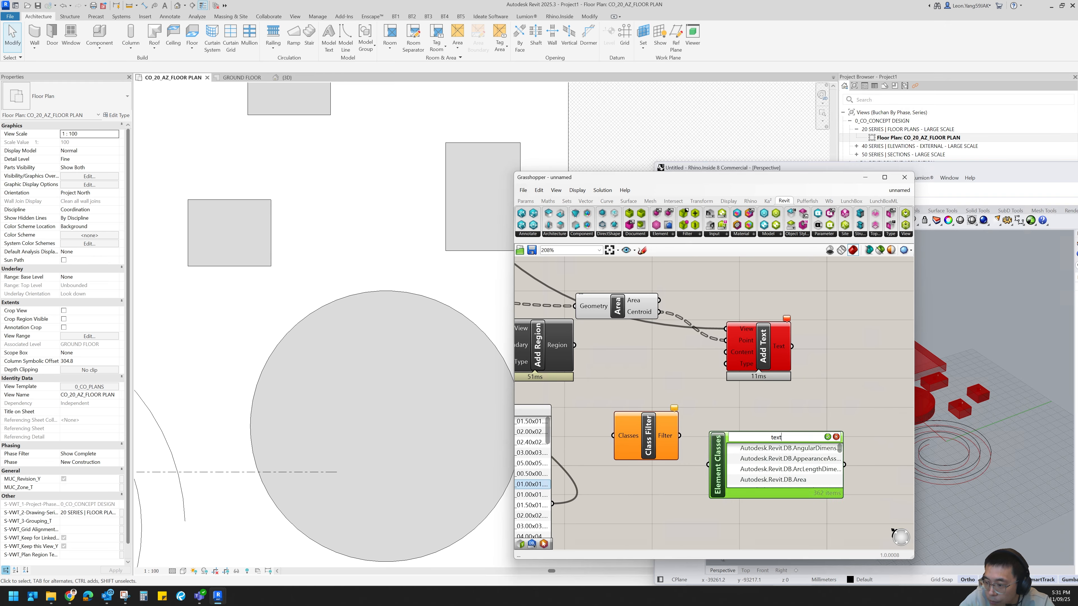
pyautogui.press('Return')
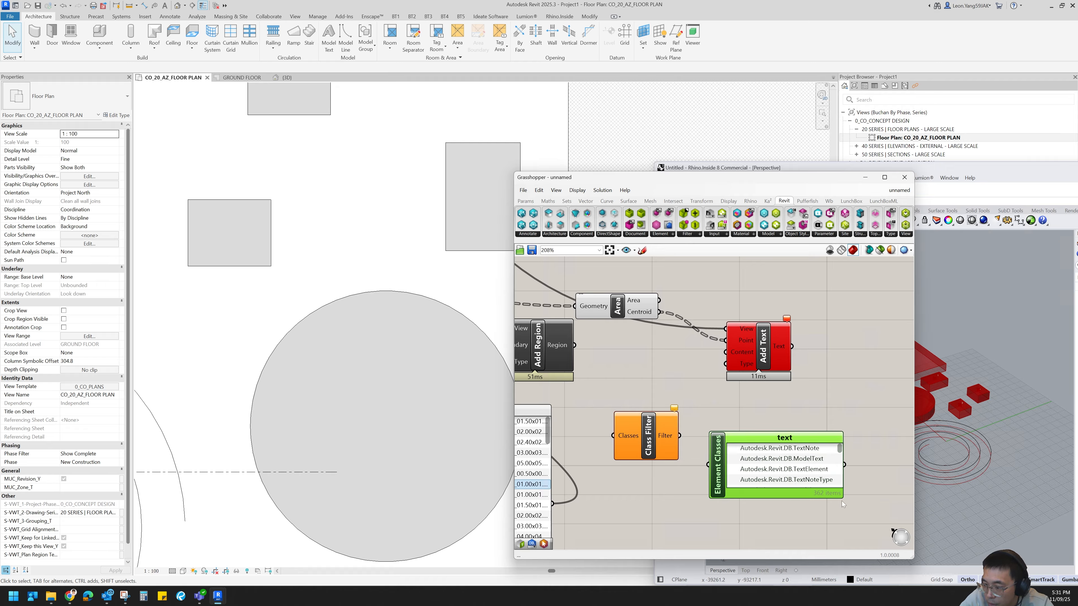
pyautogui.click(747, 480)
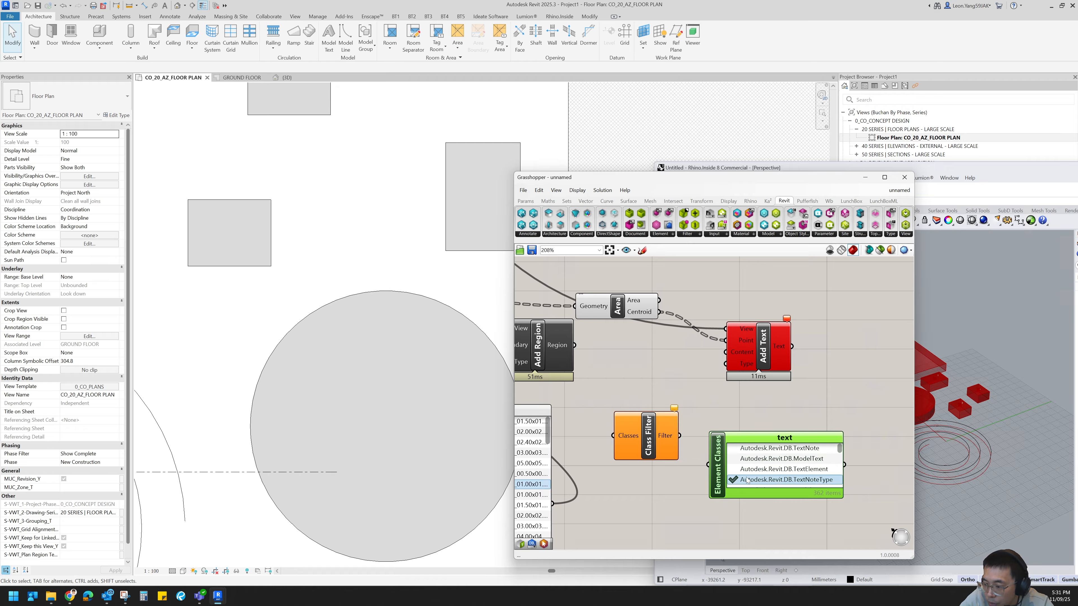
# - Place Class Filter after the Element Classes list and feed the chosen text class into its Classes input
pyautogui.moveTo(657, 435); pyautogui.dragTo(812, 433)
pyautogui.moveTo(785, 442); pyautogui.dragTo(645, 432, button='right')
pyautogui.moveTo(720, 422); pyautogui.dragTo(812, 427)
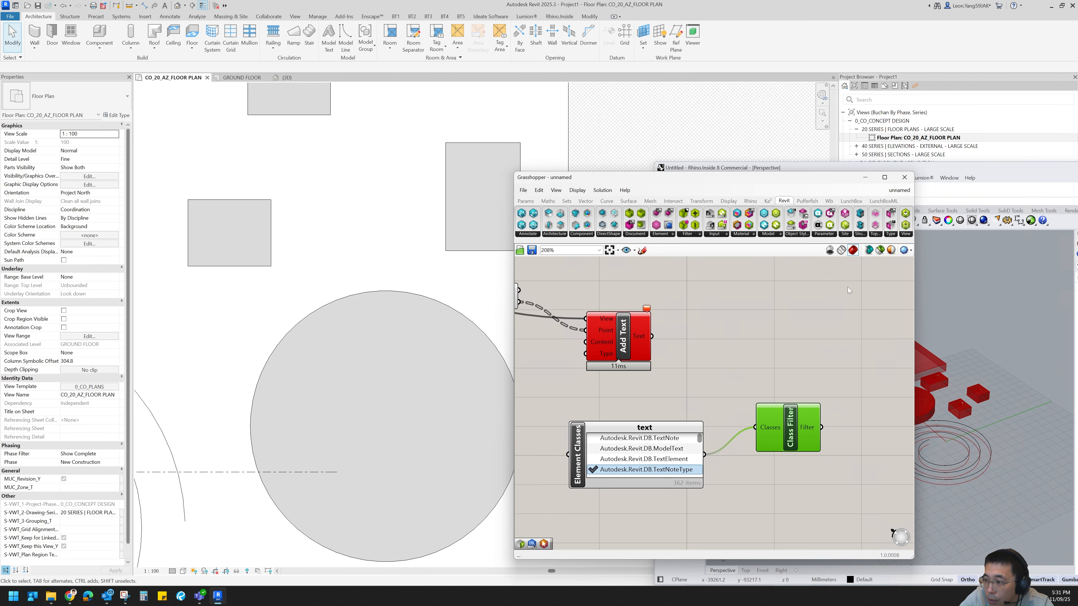
# - Add a Query Types component beside the text Class Filter and connect the filter to its Filter input
pyautogui.click(889, 234)
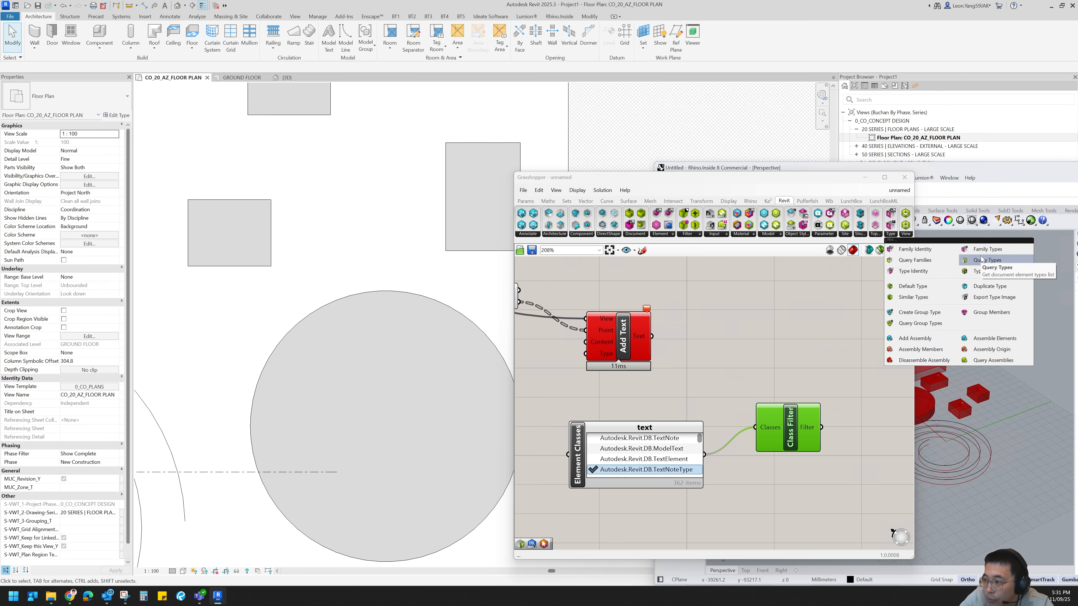
pyautogui.moveTo(897, 348); pyautogui.dragTo(875, 395)
pyautogui.moveTo(822, 428); pyautogui.dragTo(835, 409)
pyautogui.moveTo(841, 405); pyautogui.dragTo(752, 397, button='right')
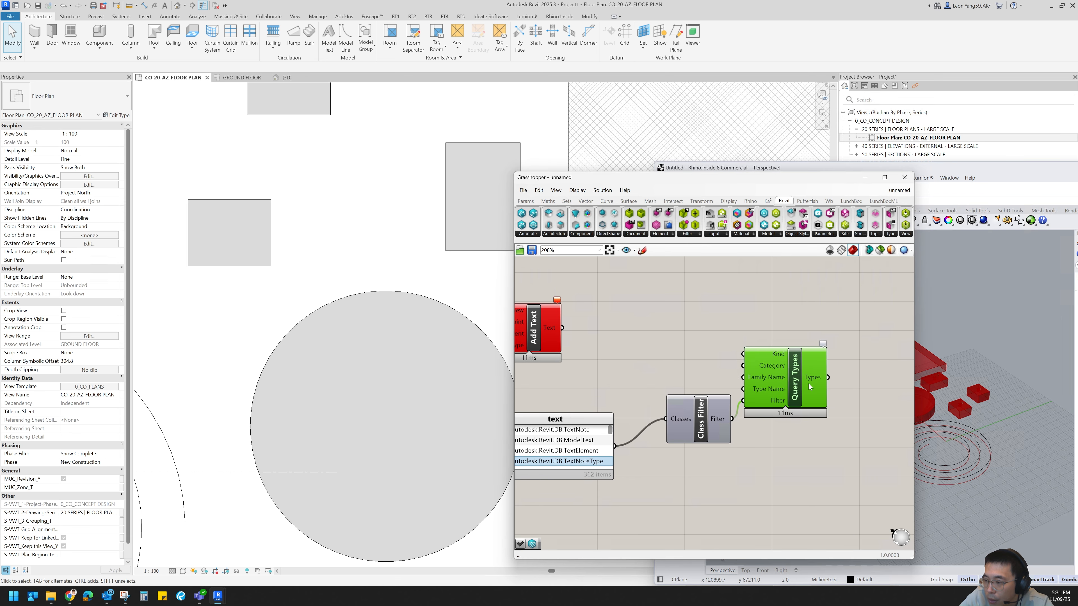
# - Add a Value Picker fed by the new Query Types' Types output and pick the text type TXT_7.0_T
pyautogui.moveTo(808, 383)
pyautogui.scroll(-2, 814, 380)
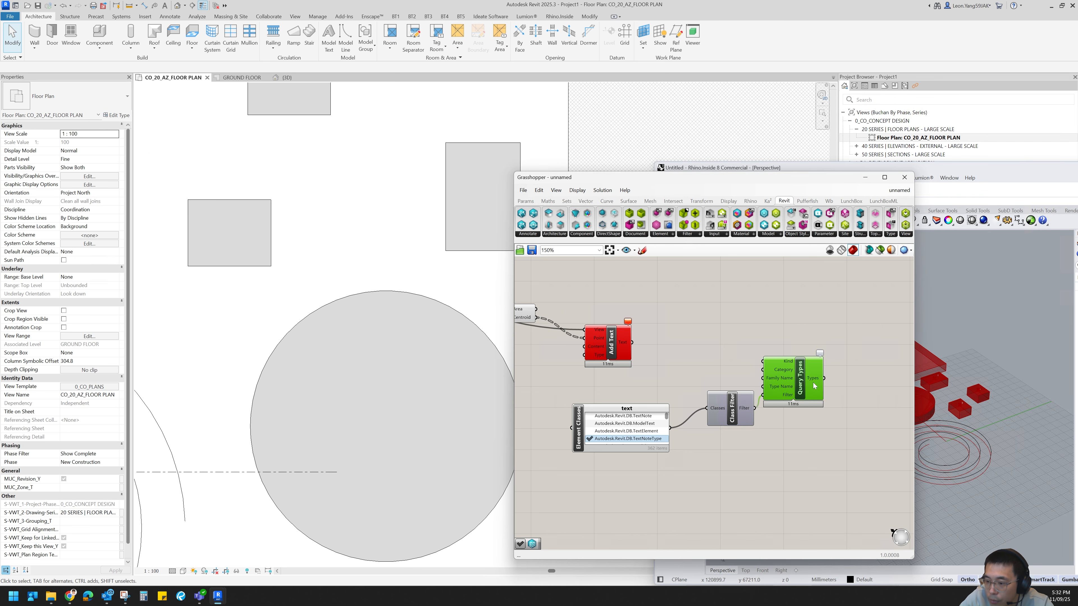
pyautogui.moveTo(729, 331); pyautogui.dragTo(702, 335, button='right')
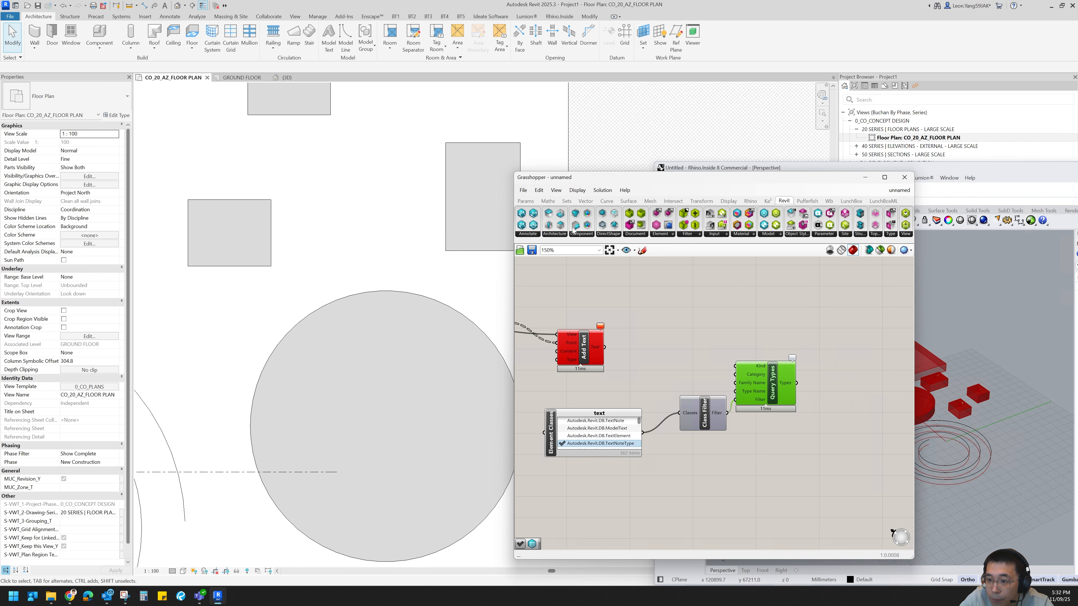
pyautogui.click(530, 202)
pyautogui.click(636, 234)
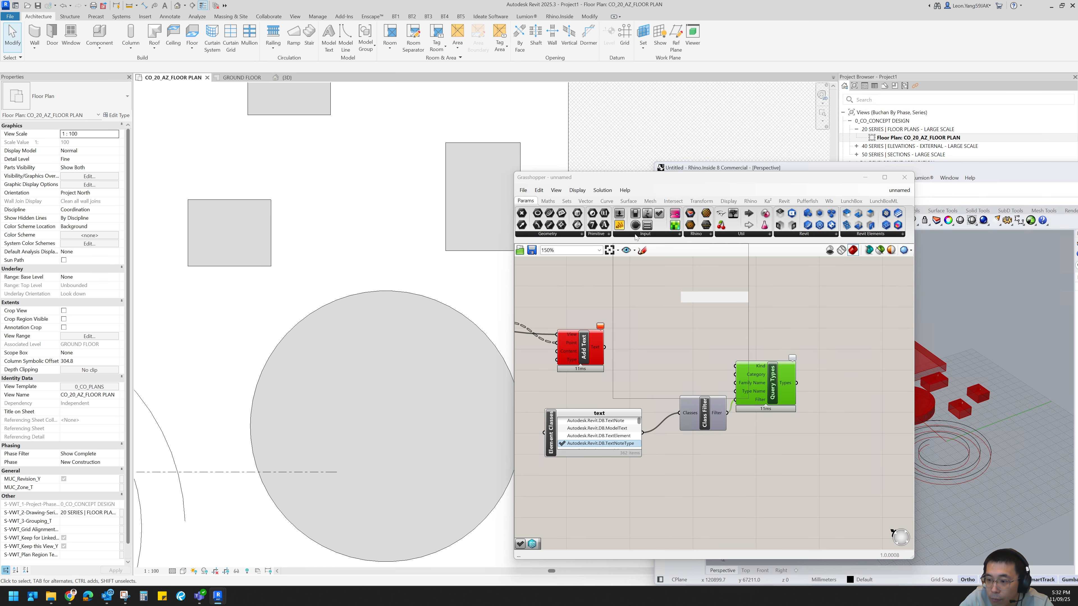
pyautogui.moveTo(651, 288); pyautogui.dragTo(840, 352)
pyautogui.moveTo(797, 383); pyautogui.dragTo(842, 495)
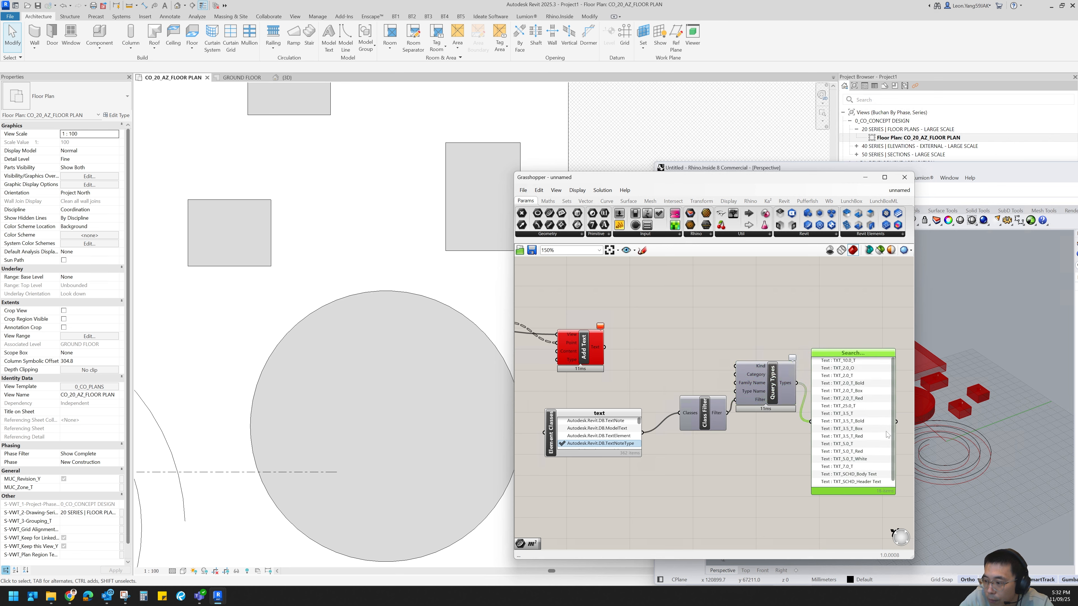
pyautogui.click(819, 467)
# - Connect Query Types' Types output to Add Text's Type input and move Add Text clear of the components below
pyautogui.moveTo(797, 384); pyautogui.dragTo(746, 323)
pyautogui.scroll(-2, 369, 388)
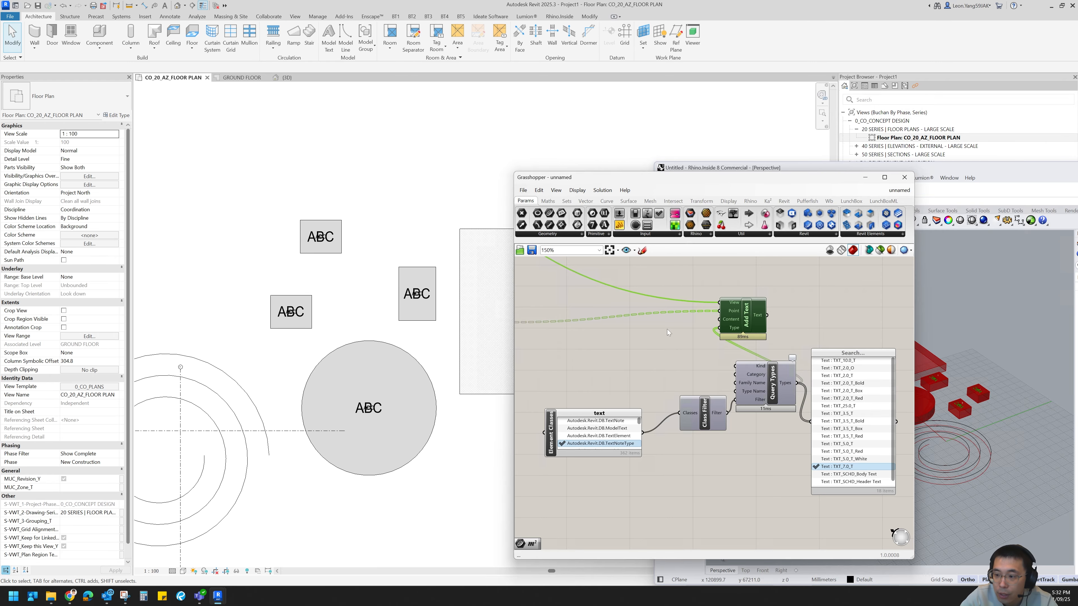
pyautogui.moveTo(645, 326); pyautogui.dragTo(506, 379, button='right')
pyautogui.moveTo(599, 364); pyautogui.dragTo(744, 324)
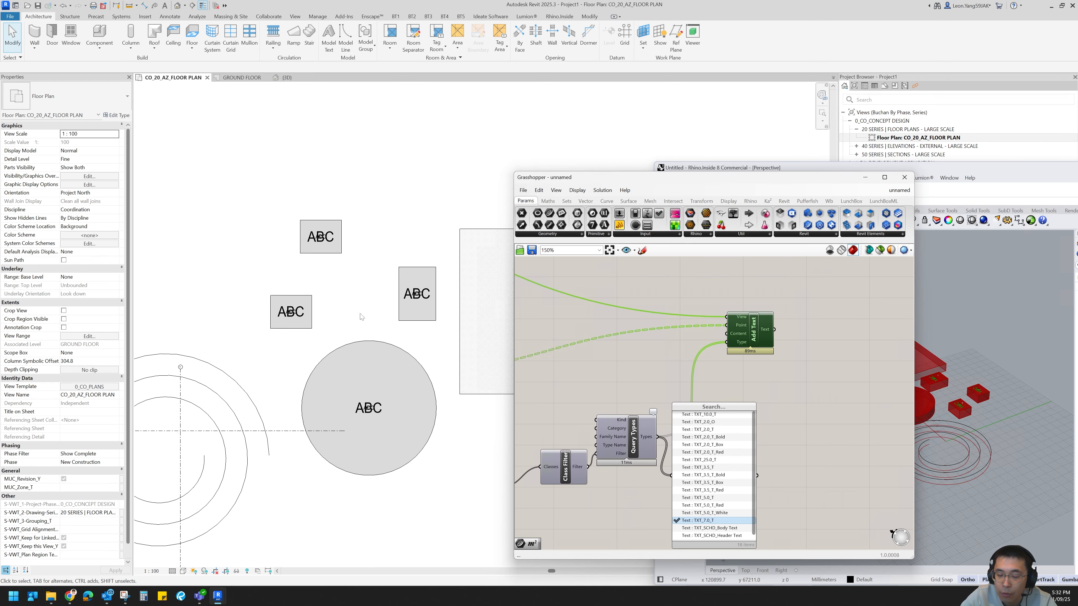
pyautogui.moveTo(808, 324); pyautogui.dragTo(741, 392, button='right')
pyautogui.moveTo(684, 393); pyautogui.dragTo(785, 361)
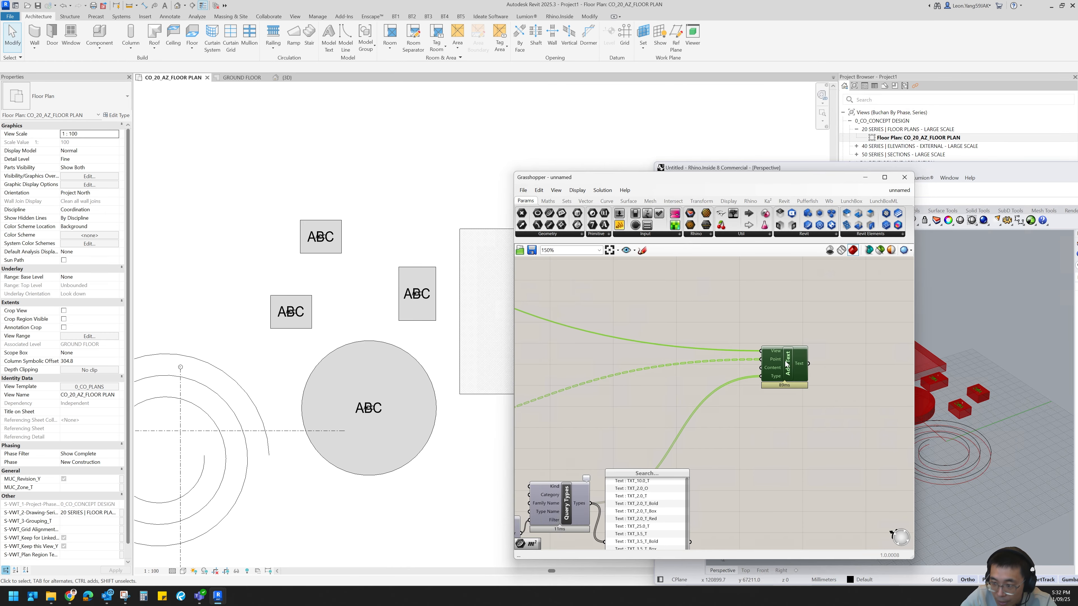
# - Place a Panel near Add Text and set its content to helloWorld
pyautogui.moveTo(775, 371)
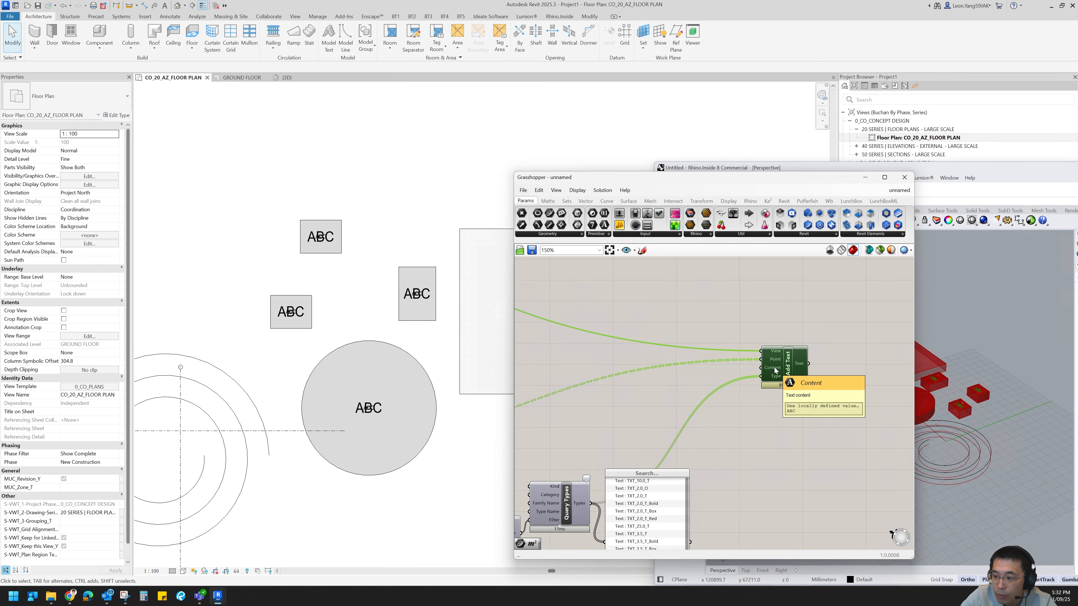
pyautogui.doubleClick(711, 327)
pyautogui.write('panel')
pyautogui.press('Return')
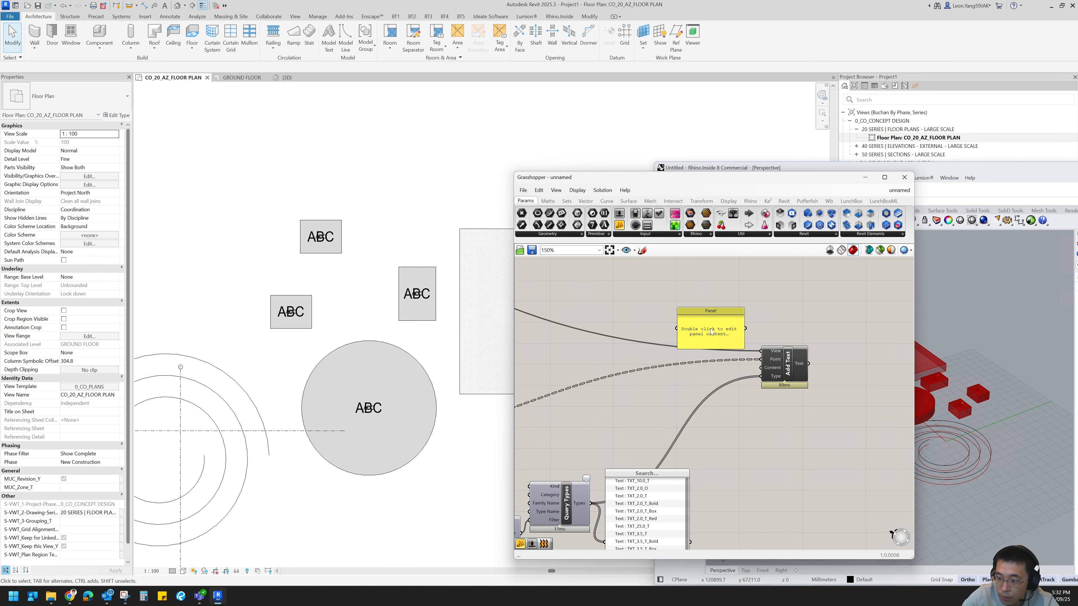
pyautogui.doubleClick(712, 332)
pyautogui.write('hel')
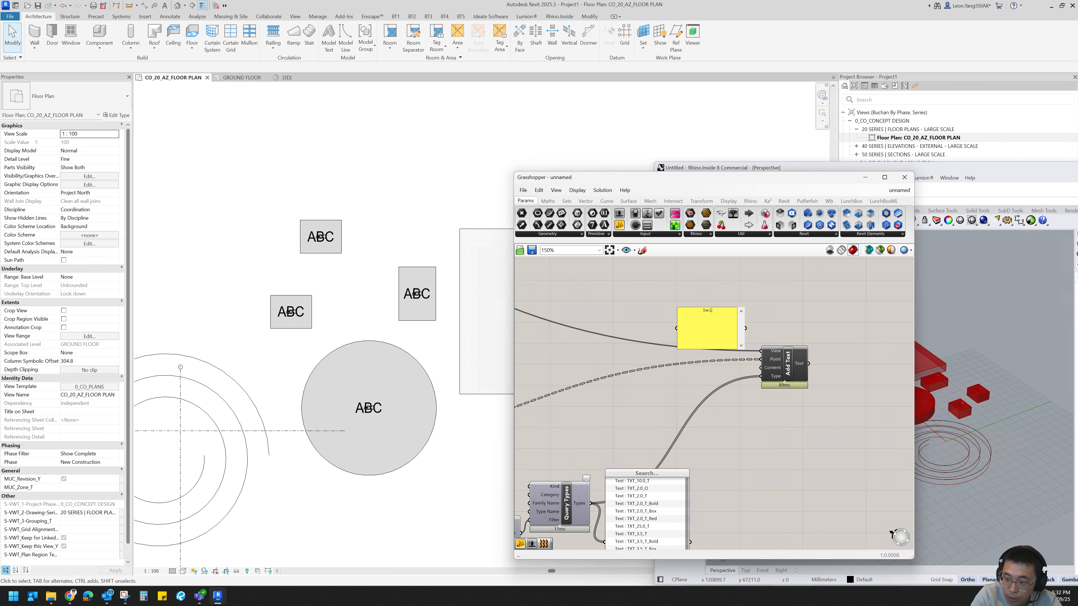
pyautogui.write('loWOrld')
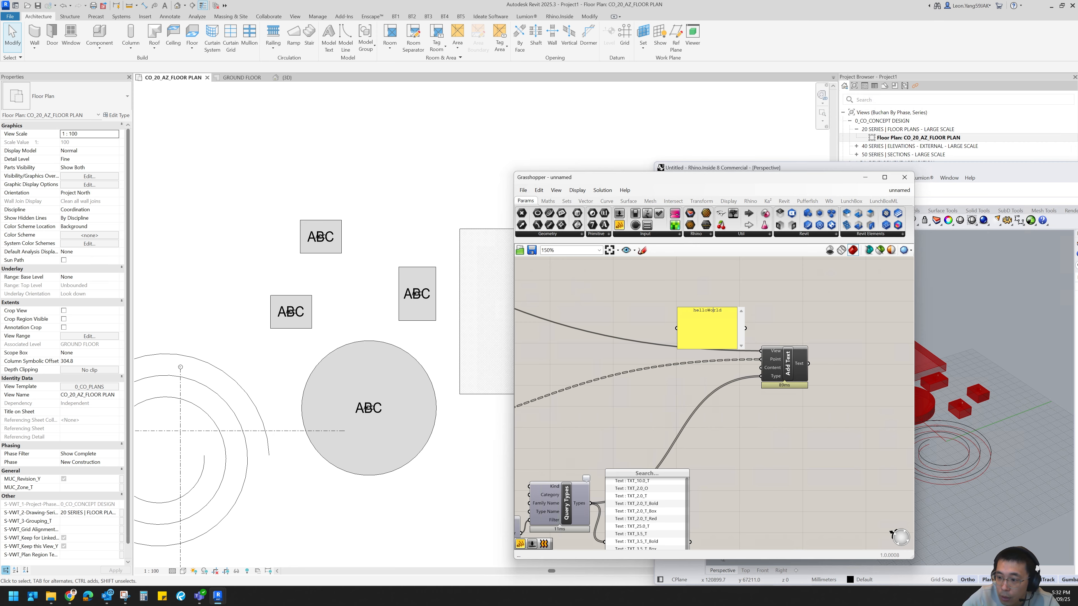
# - Feed the helloWorld Panel into Add Text's Content input and move the Panel away from Add Text
pyautogui.click(740, 302)
pyautogui.moveTo(746, 328); pyautogui.dragTo(790, 373)
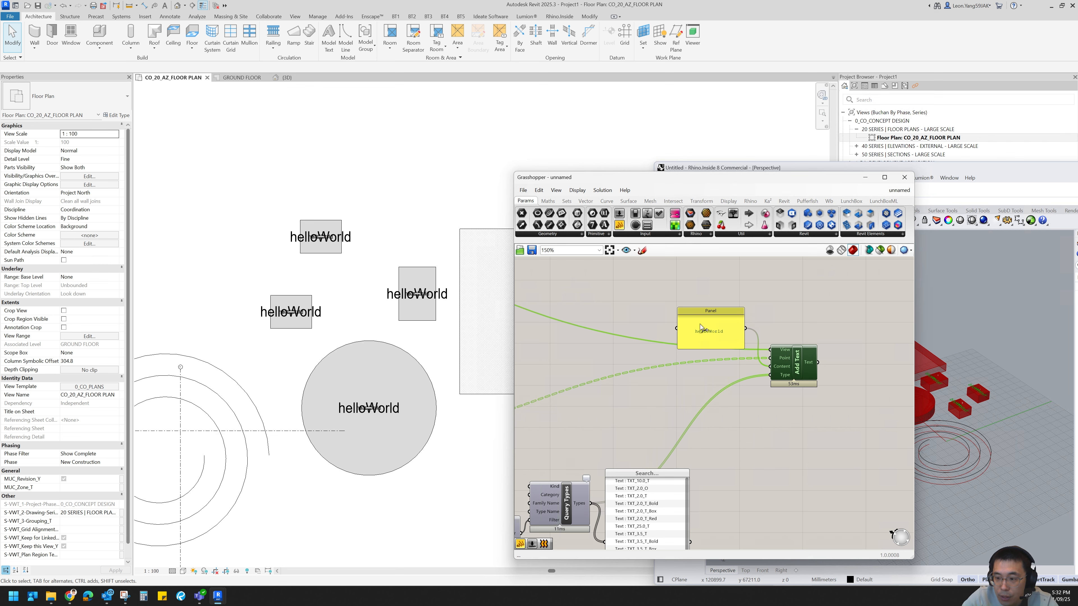
pyautogui.moveTo(719, 314); pyautogui.dragTo(646, 308)
pyautogui.click(748, 313)
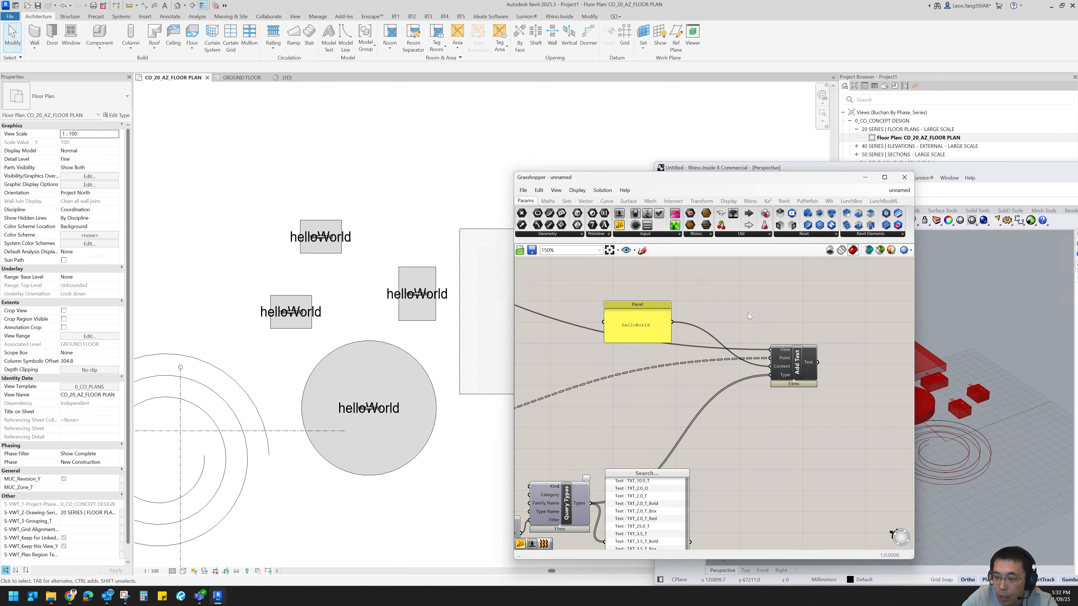
# - Place a Series component between the helloWorld Panel and Add Text
pyautogui.doubleClick(748, 313)
pyautogui.write('seres')
pyautogui.press('Return')
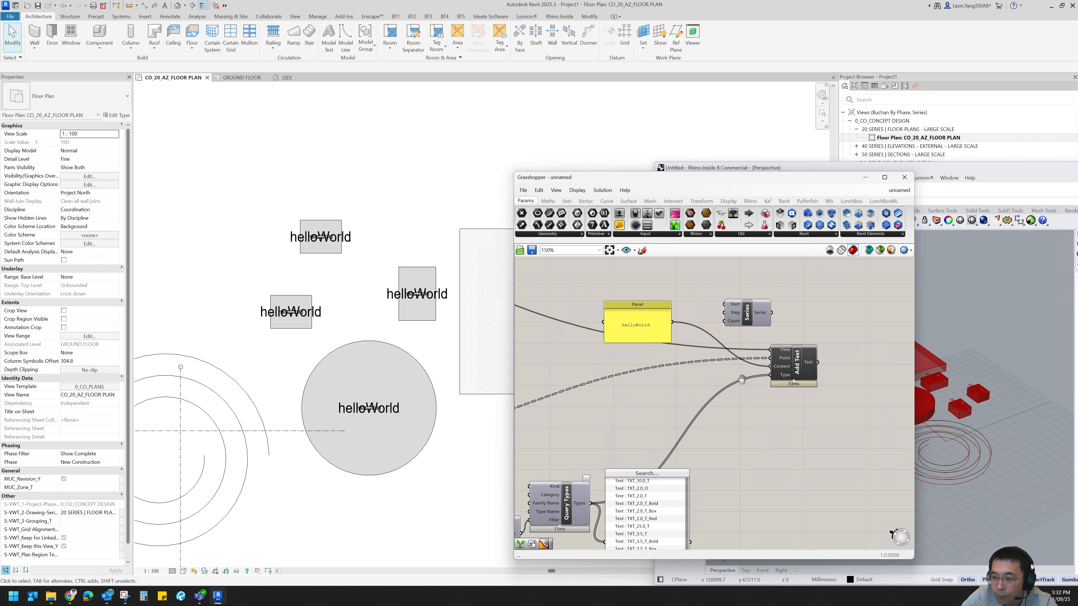
# - Place a List Length component above the centroid wire, near the text class list
pyautogui.scroll(-4, 806, 385)
pyautogui.scroll(3, 805, 385)
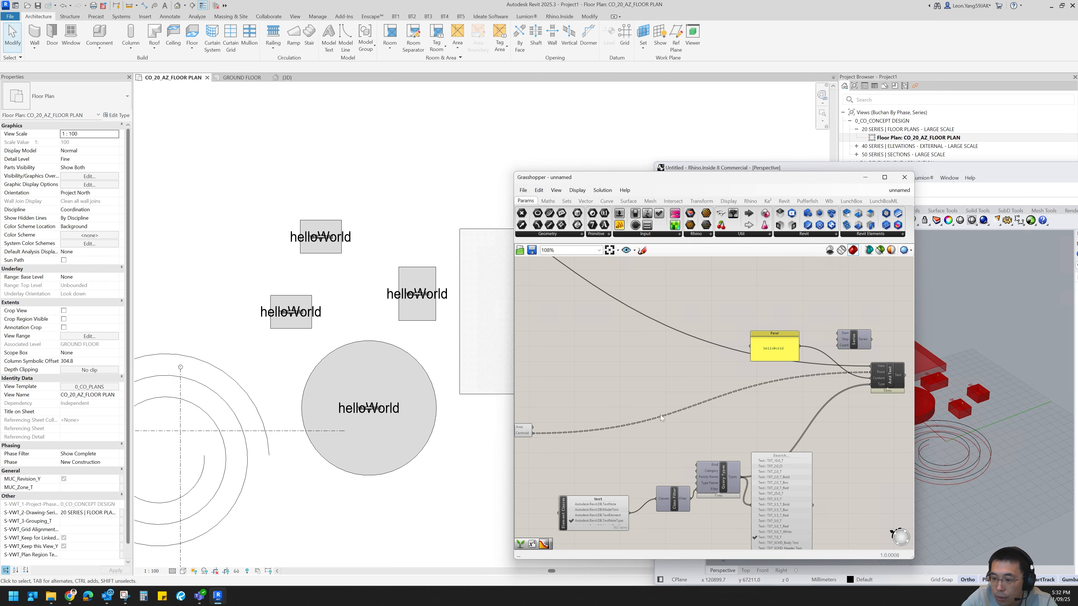
pyautogui.doubleClick(611, 386)
pyautogui.write('lsit')
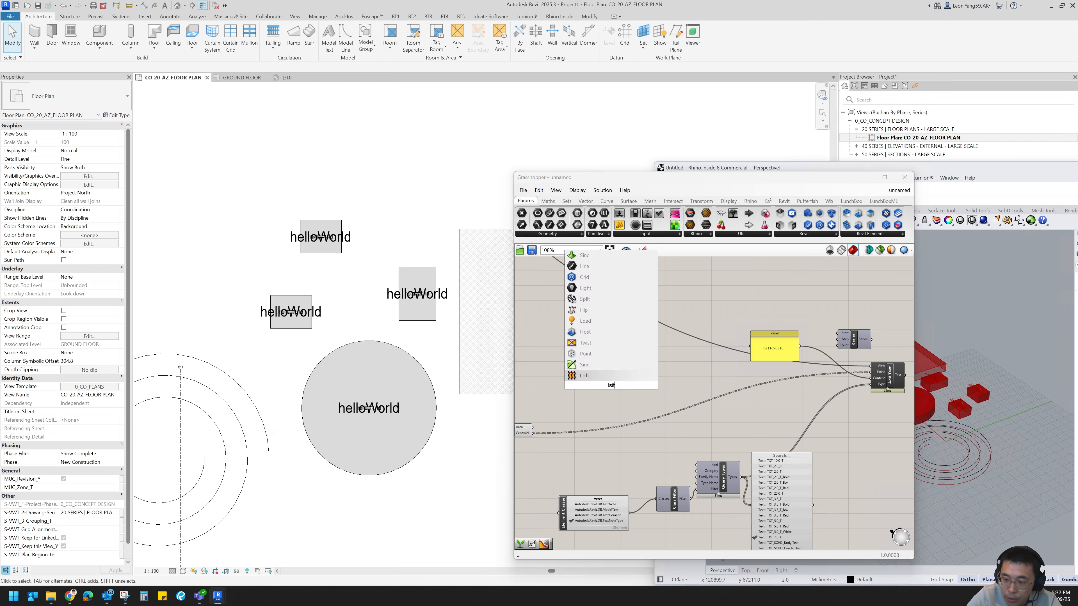
pyautogui.press('BackSpace')
pyautogui.press('BackSpace')
pyautogui.press('BackSpace')
pyautogui.press('BackSpace')
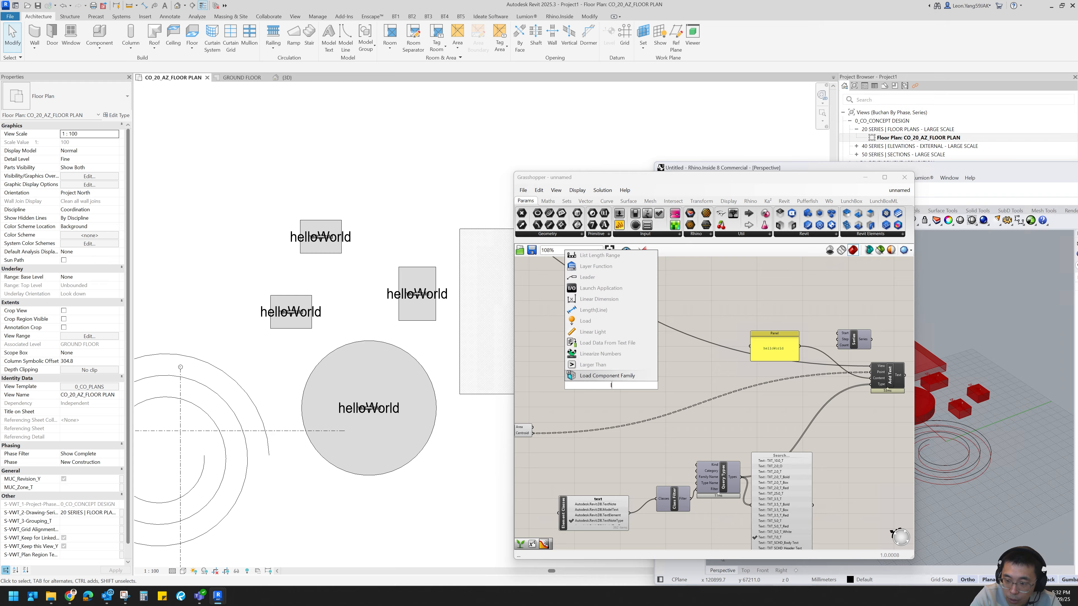
pyautogui.write('list lenth')
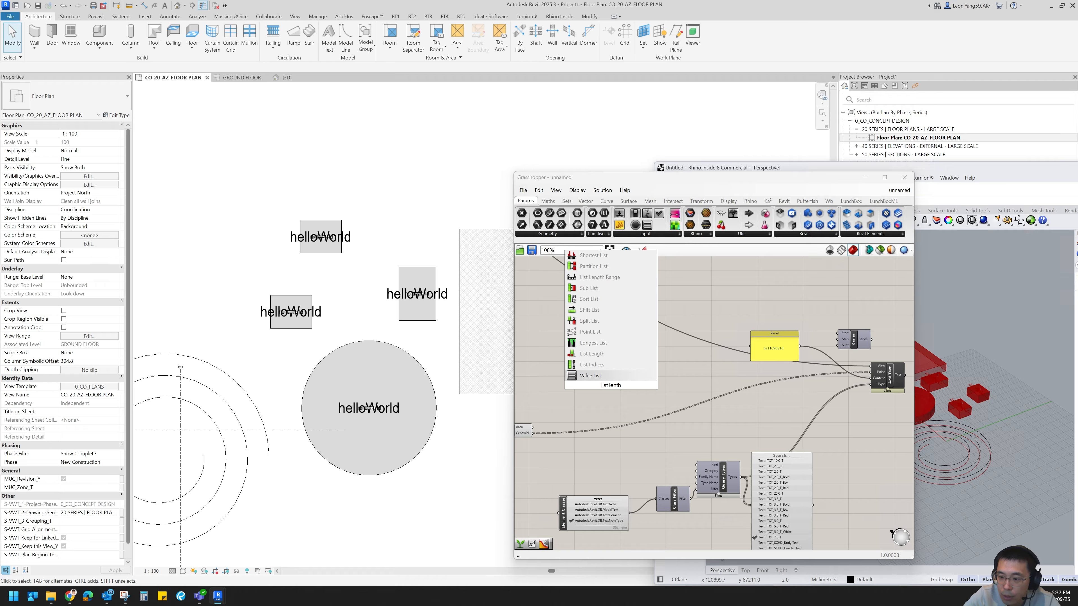
pyautogui.click(602, 358)
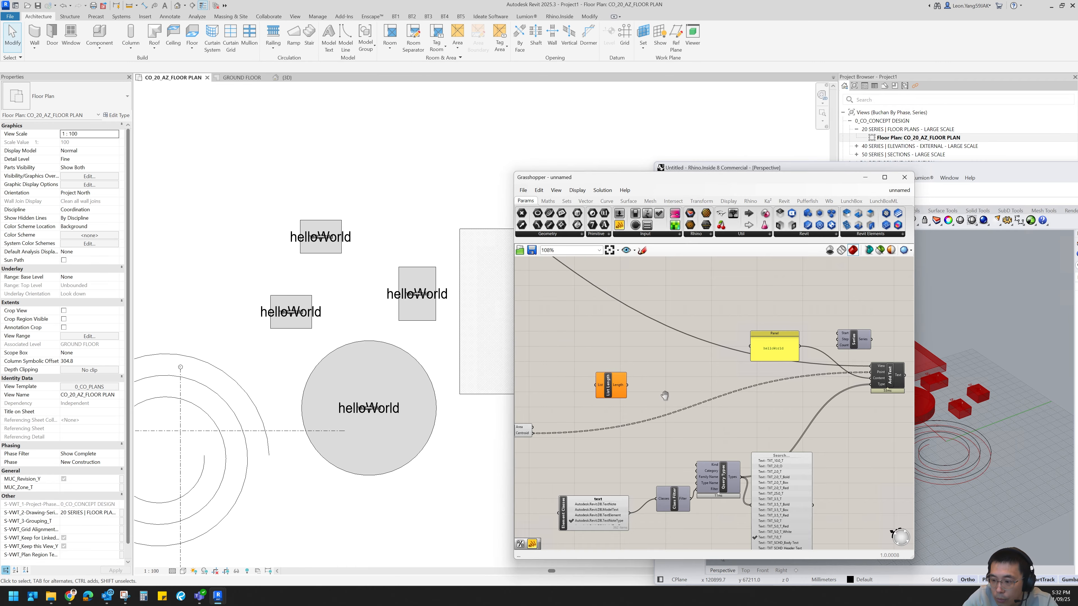
# - Connect the spatial element boundary component's output to List Length's List input and flatten that input
pyautogui.moveTo(582, 414); pyautogui.dragTo(704, 392, button='right')
pyautogui.moveTo(520, 380); pyautogui.dragTo(686, 443, button='right')
pyautogui.scroll(-5, 645, 410)
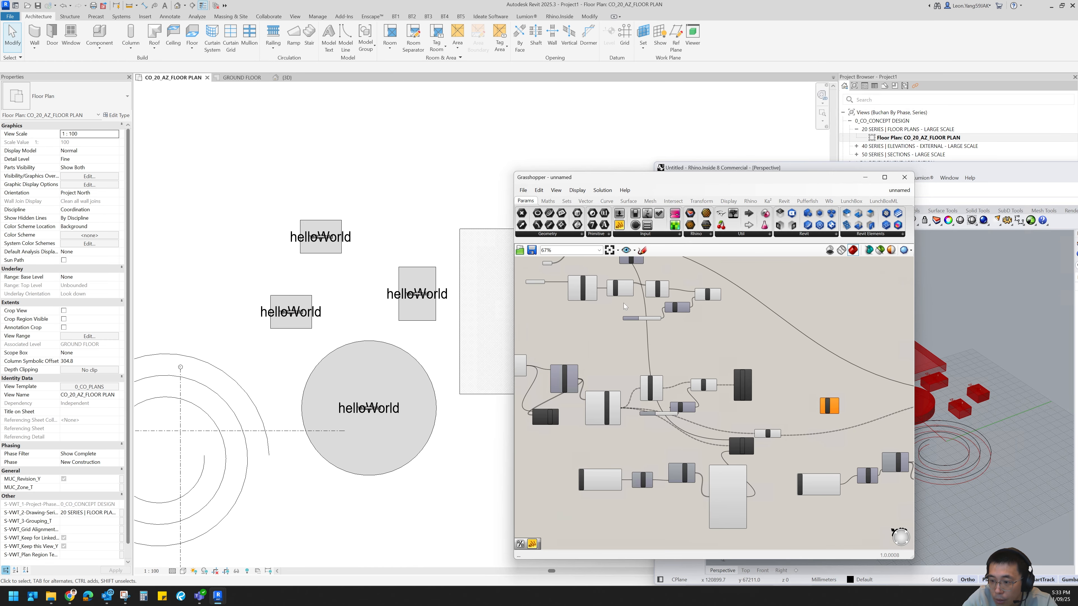
pyautogui.moveTo(615, 282); pyautogui.dragTo(613, 344, button='right')
pyautogui.scroll(3, 624, 478)
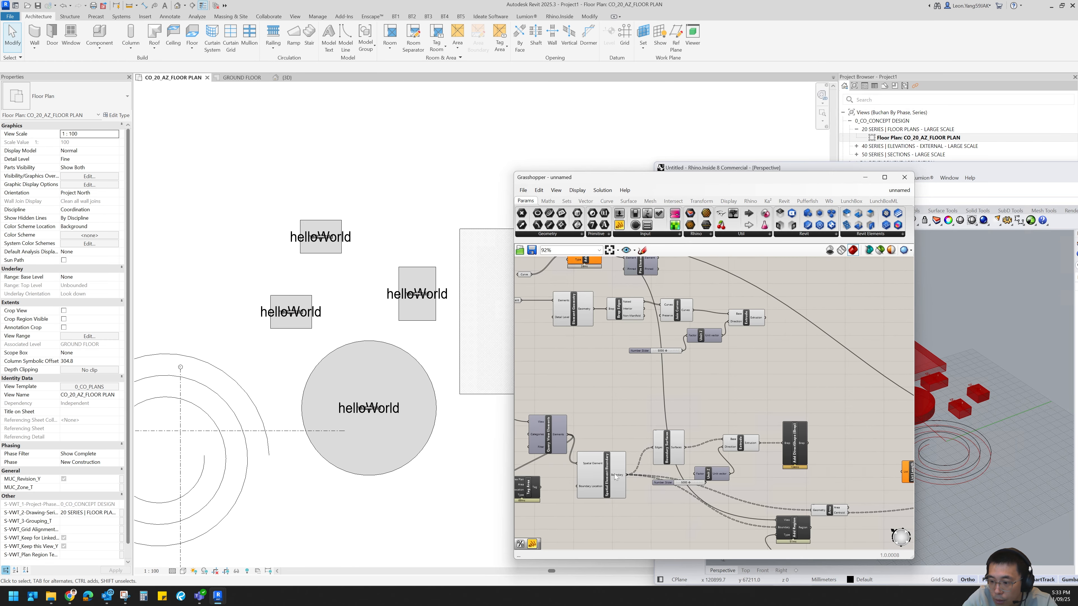
pyautogui.click(624, 475)
pyautogui.scroll(-1, 648, 438)
pyautogui.moveTo(649, 437); pyautogui.dragTo(829, 421)
pyautogui.scroll(6, 889, 495)
pyautogui.rightClick(829, 421)
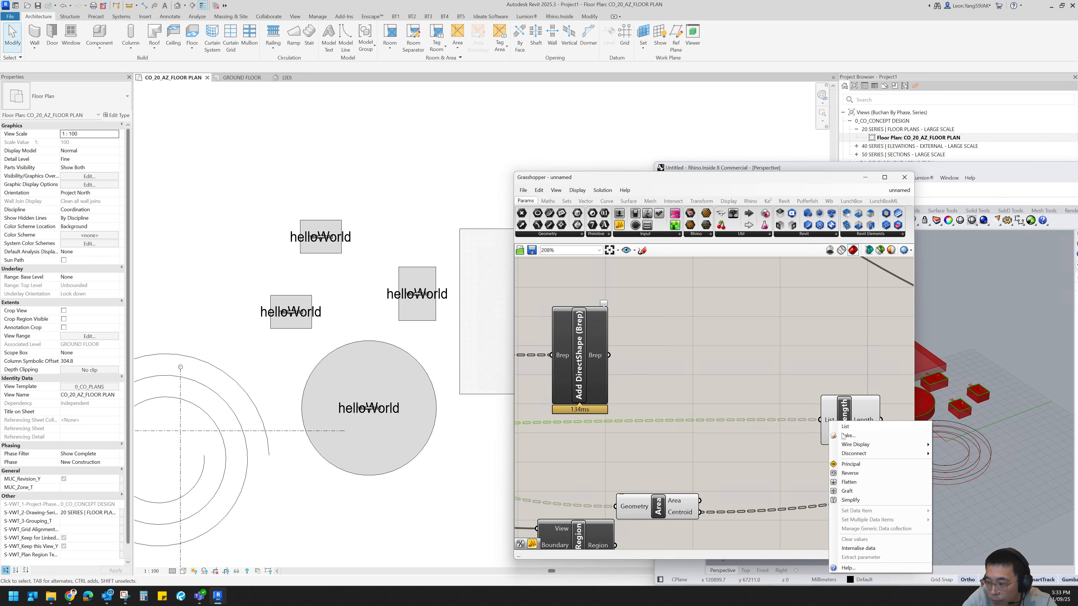
pyautogui.click(857, 482)
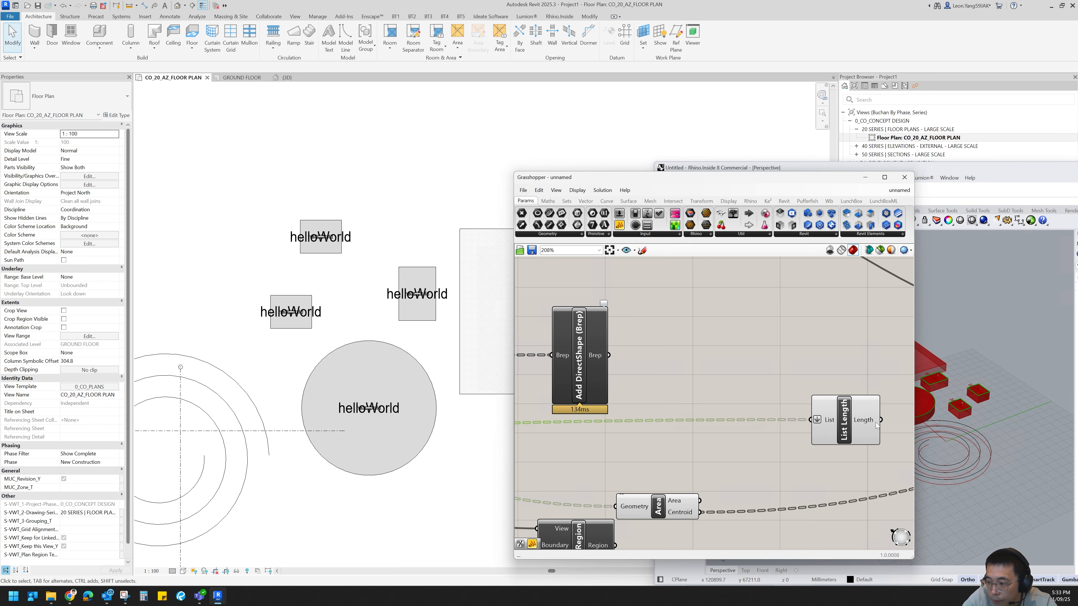
# - Move List Length across the canvas to the open space beside Add Text
pyautogui.moveTo(844, 417); pyautogui.dragTo(607, 381)
pyautogui.scroll(-6, 568, 377)
pyautogui.moveTo(788, 392); pyautogui.dragTo(867, 399)
pyautogui.scroll(4, 866, 400)
pyautogui.moveTo(831, 403); pyautogui.dragTo(738, 408)
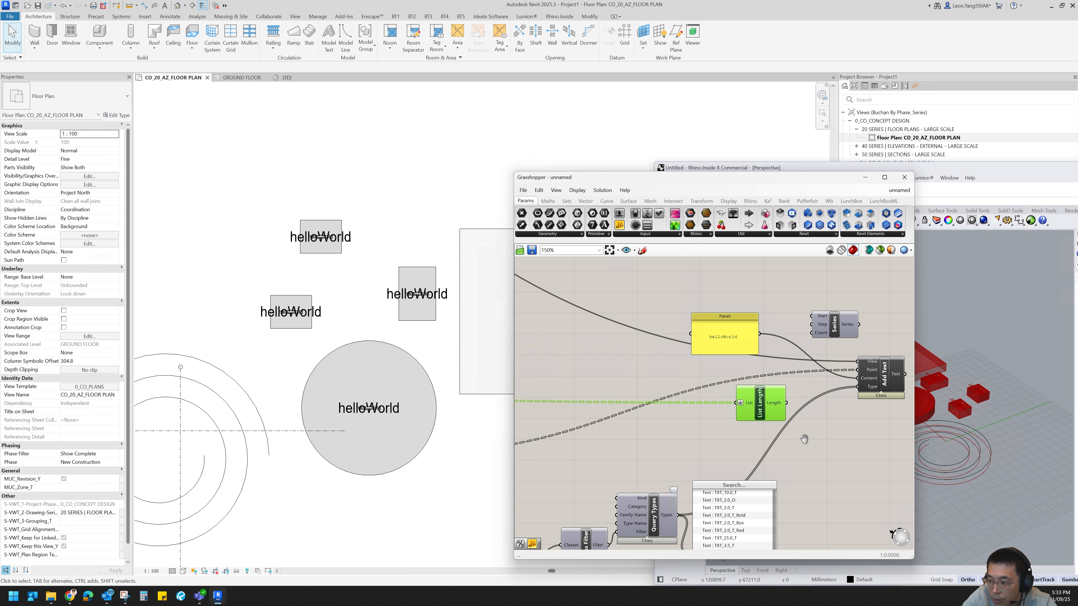
# - Add a second Series component, connect List Length's Length output to its Count input and place it beside List Length
pyautogui.moveTo(804, 439); pyautogui.dragTo(728, 455, button='right')
pyautogui.doubleClick(758, 456)
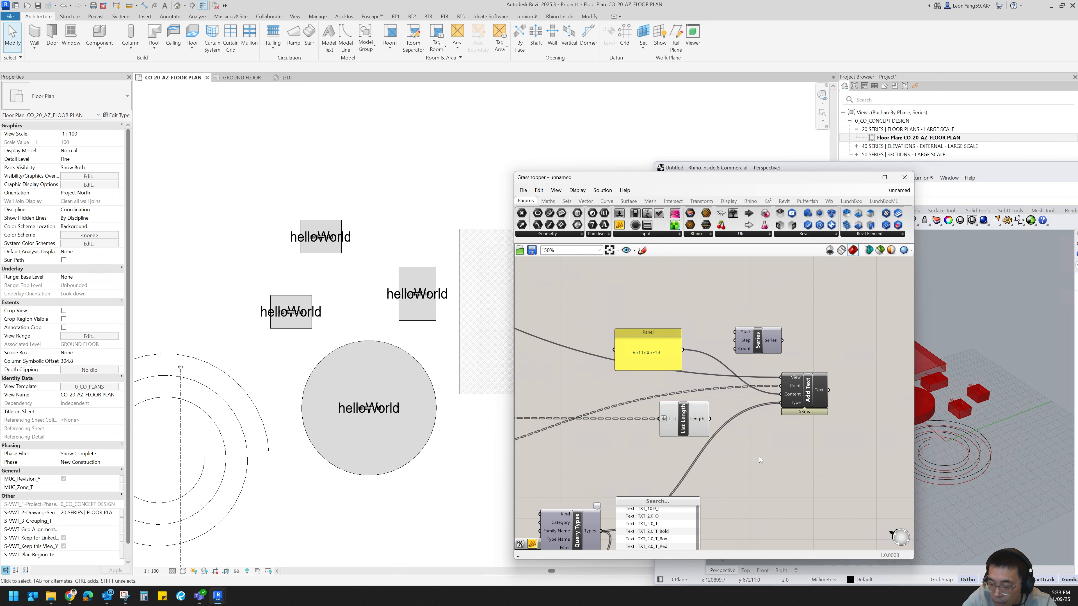
pyautogui.write('ser')
pyautogui.click(750, 447)
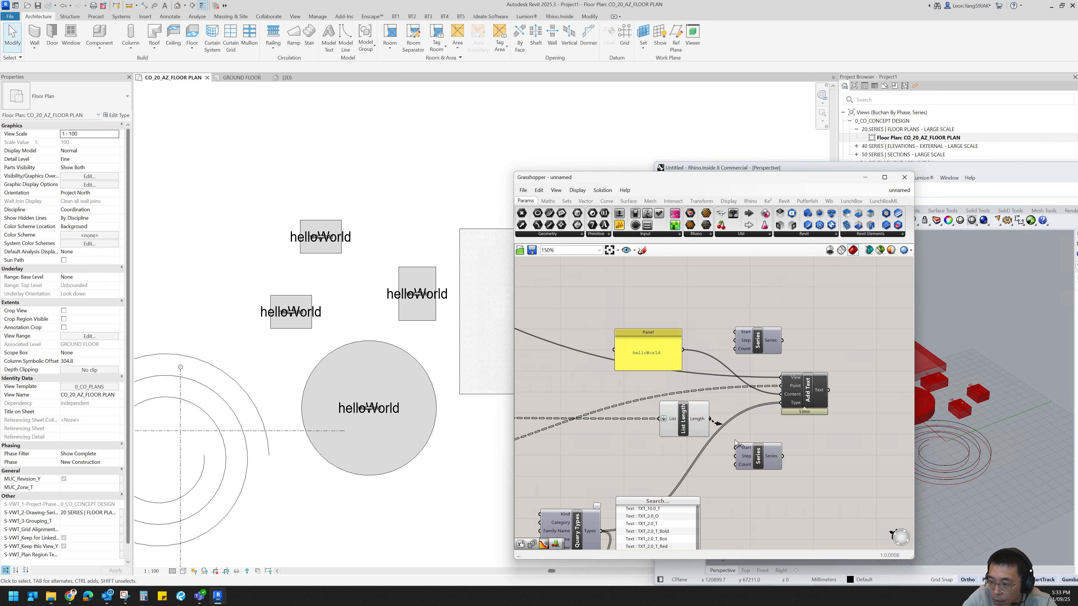
pyautogui.moveTo(735, 441); pyautogui.dragTo(736, 447)
pyautogui.click(743, 463)
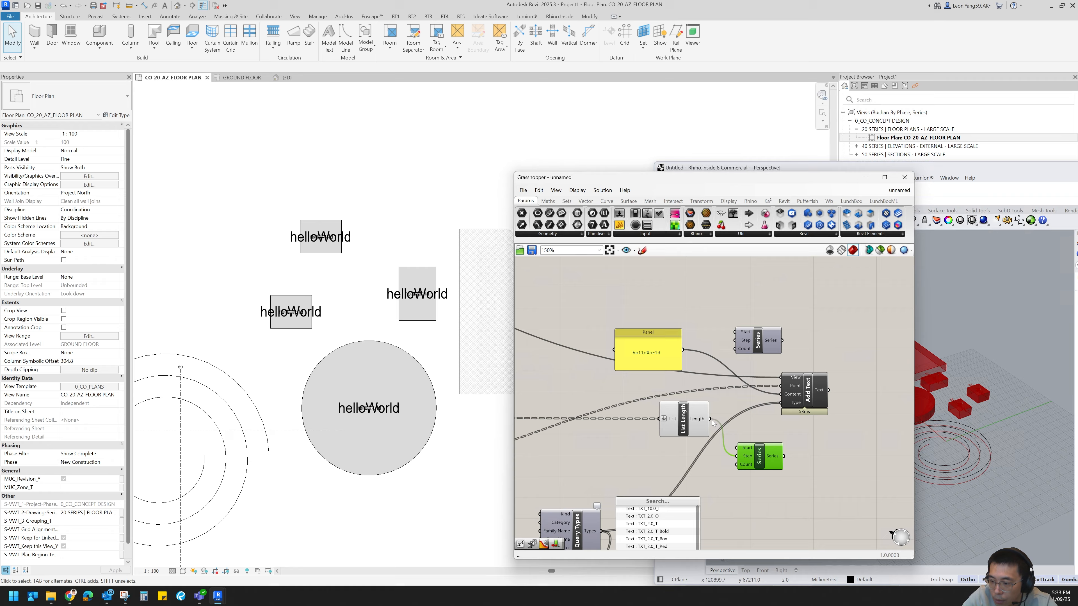
pyautogui.moveTo(710, 419); pyautogui.dragTo(750, 434)
pyautogui.moveTo(755, 431)
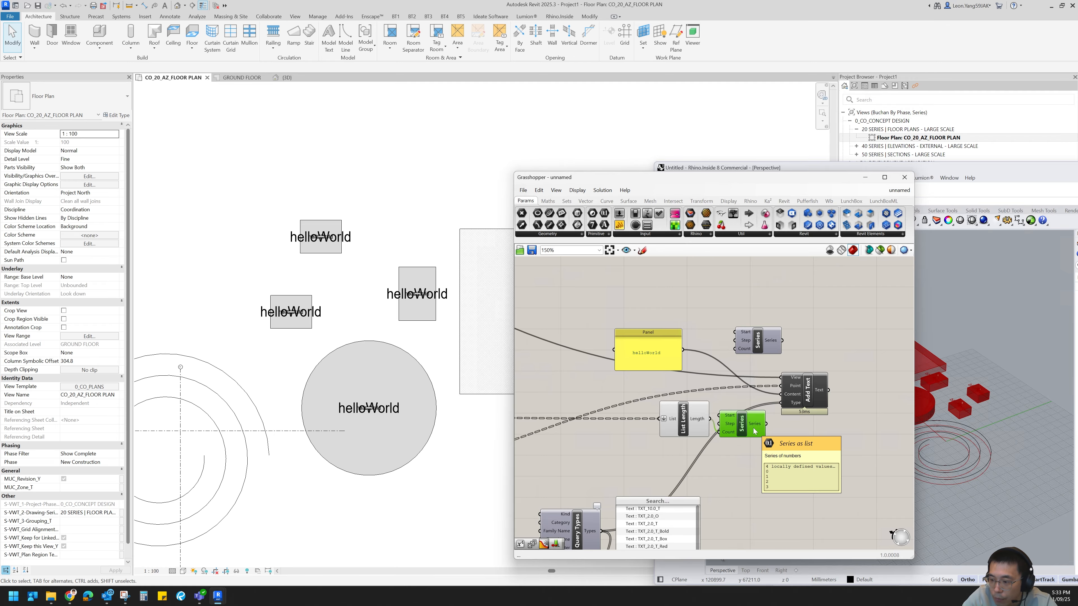
# - Move List Length and its connected Series together to the free area above the helloWorld Panel
pyautogui.moveTo(766, 453); pyautogui.dragTo(663, 268)
pyautogui.moveTo(779, 339); pyautogui.dragTo(712, 412, button='right')
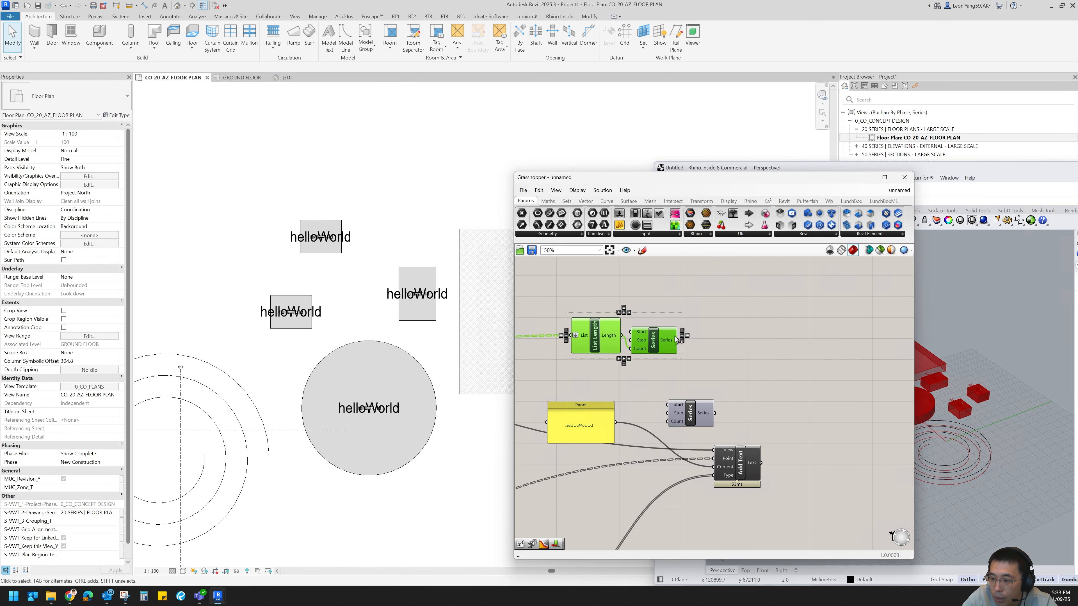
pyautogui.moveTo(673, 340); pyautogui.dragTo(713, 333)
# - Add a Concatenate component and feed the helloWorld Panel into Fragment A and the connected Series into Fragment B
pyautogui.doubleClick(756, 365)
pyautogui.write('con')
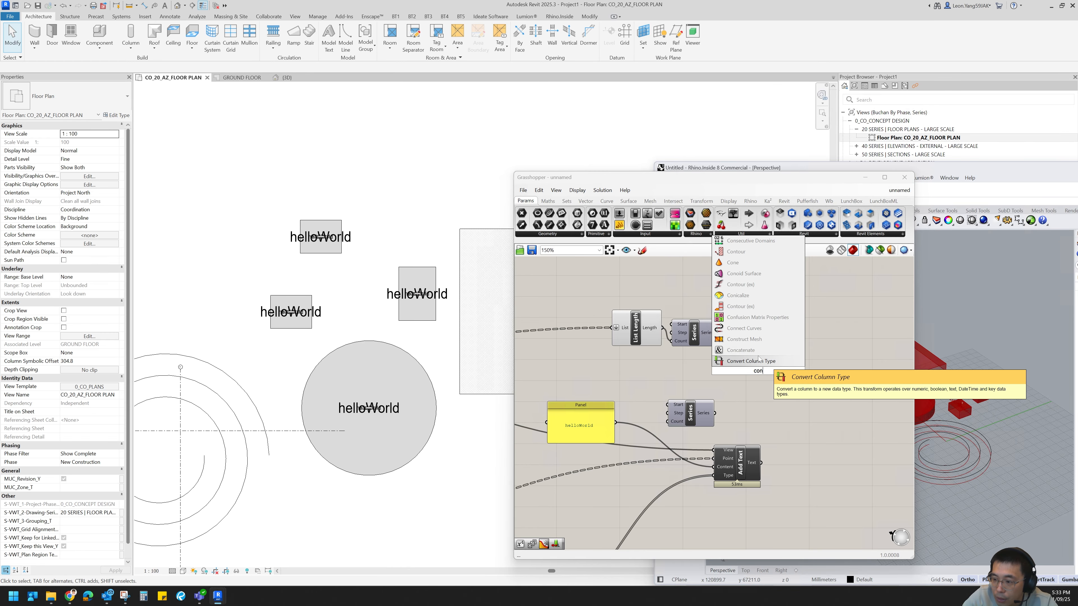
pyautogui.click(750, 350)
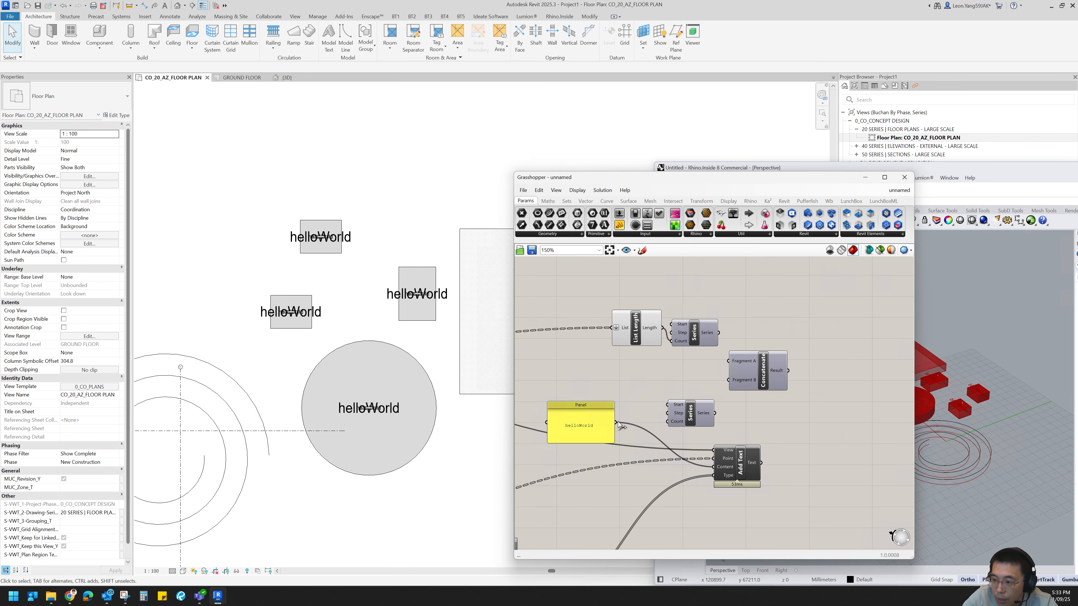
pyautogui.moveTo(616, 423); pyautogui.dragTo(730, 380)
pyautogui.moveTo(772, 373)
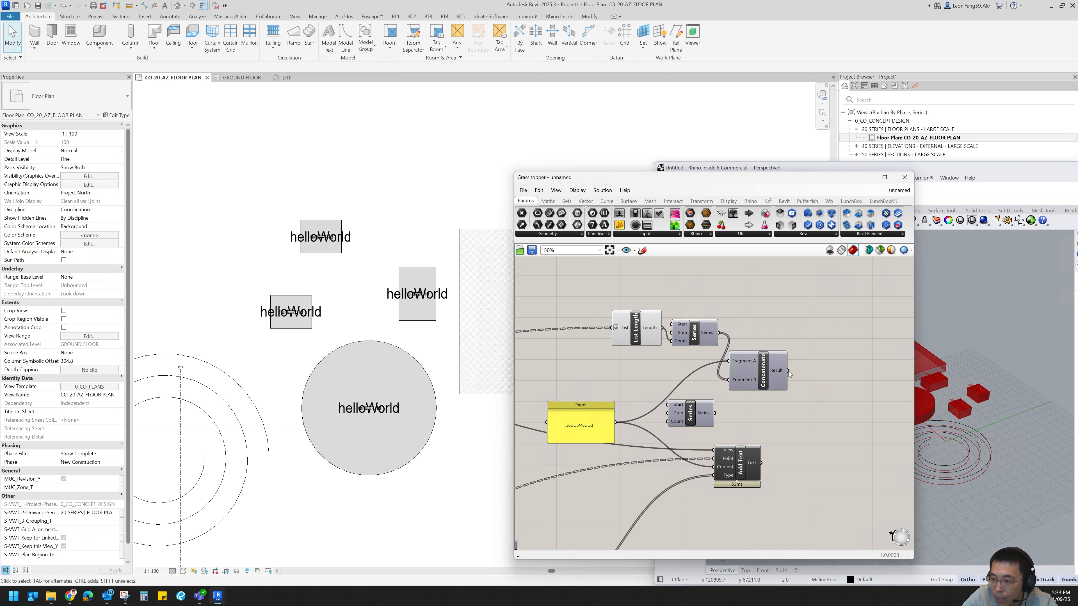
# - Connect Concatenate's Result to Add Text's Content input and graft the Result output
pyautogui.moveTo(778, 410); pyautogui.dragTo(770, 460)
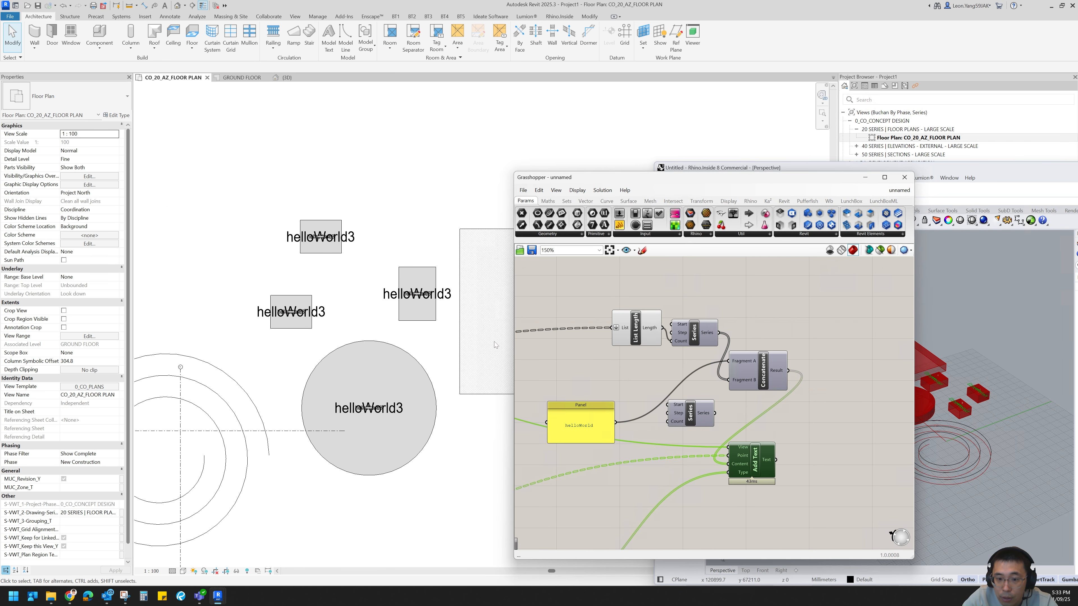
pyautogui.rightClick(782, 371)
pyautogui.click(804, 414)
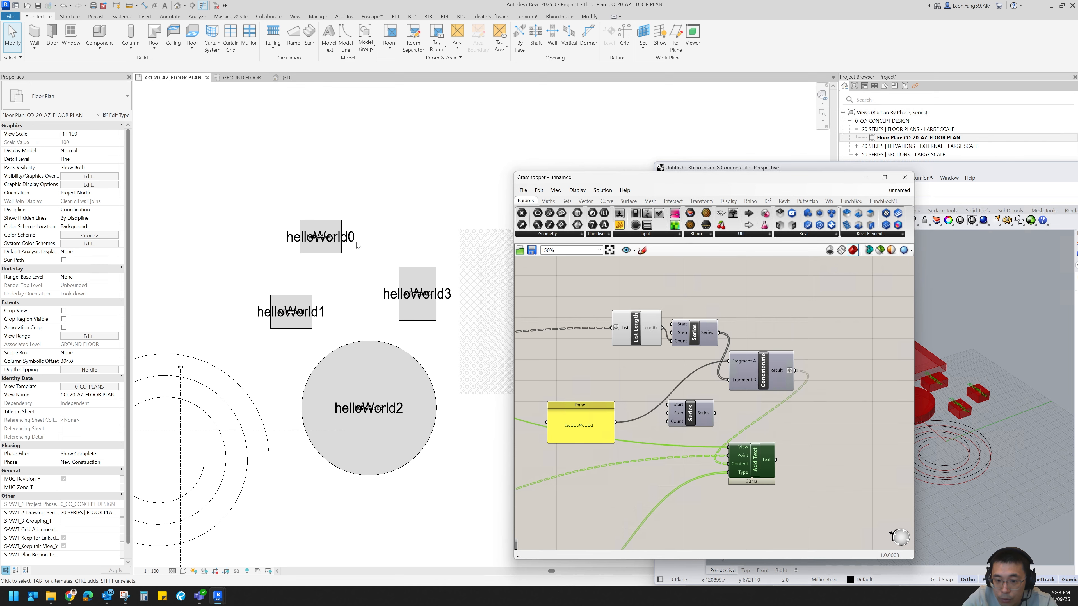
# - Move the Grasshopper window aside and compare the text notes on CO_20_AZ_FLOOR PLAN with the areas on the GROUND FLOOR plan
pyautogui.scroll(-2, 331, 335)
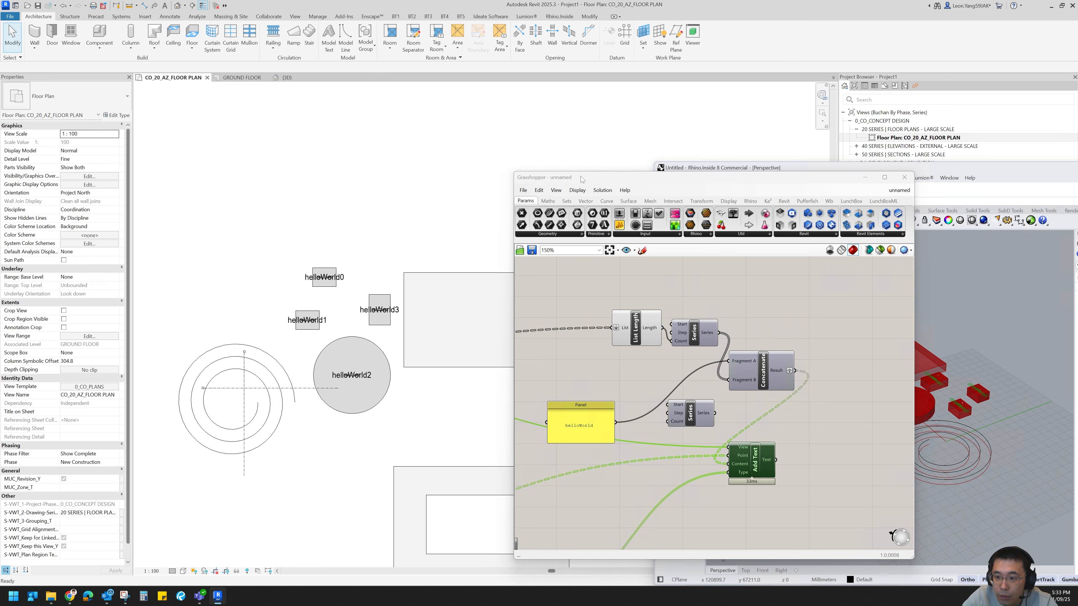
pyautogui.moveTo(581, 177); pyautogui.dragTo(664, 180)
pyautogui.click(251, 78)
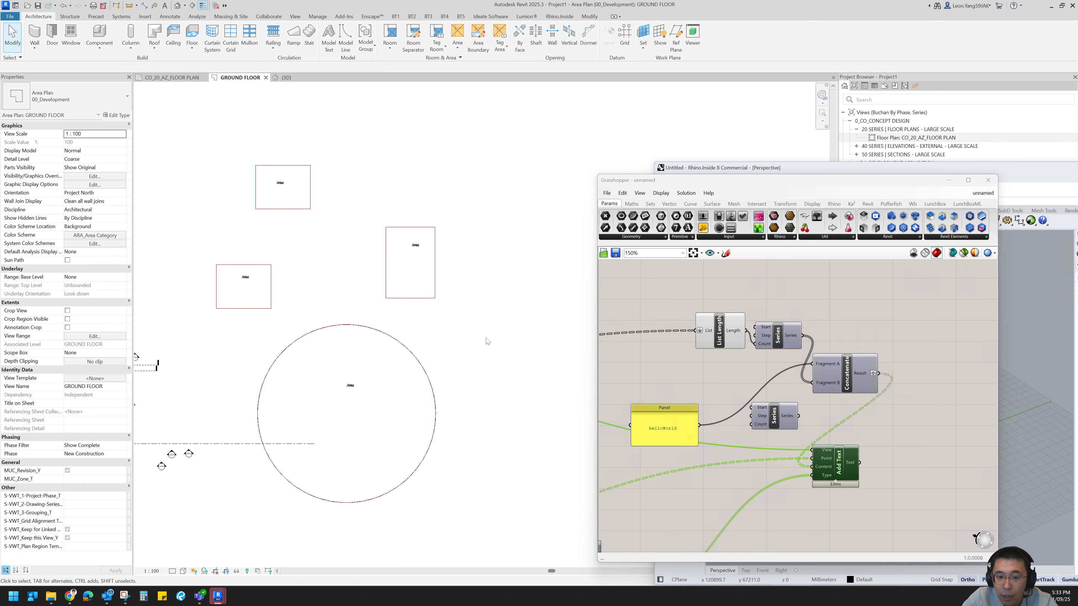
pyautogui.scroll(-1, 484, 337)
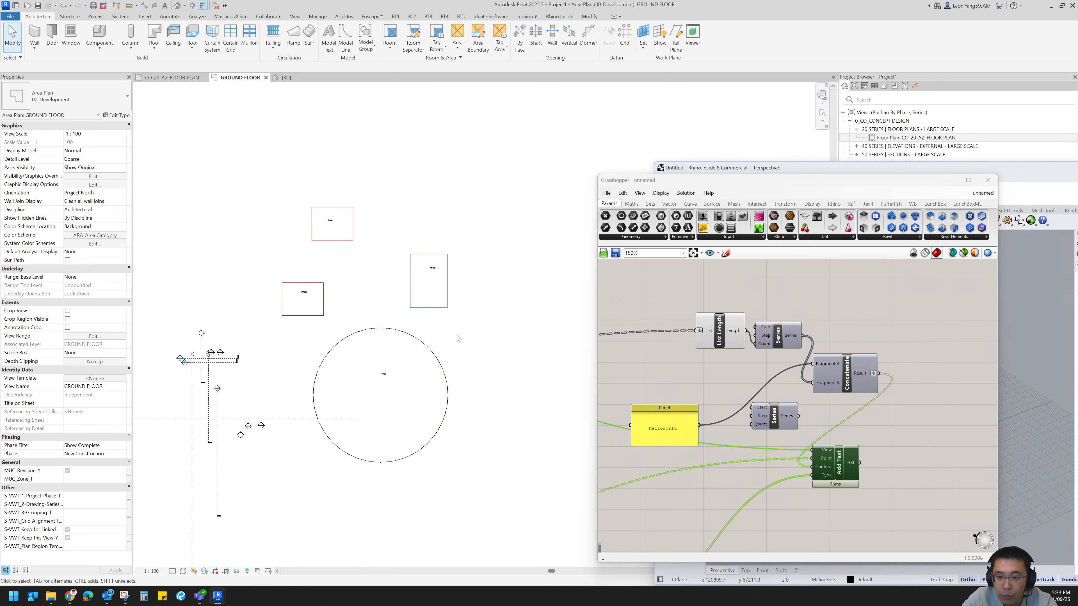
pyautogui.click(179, 78)
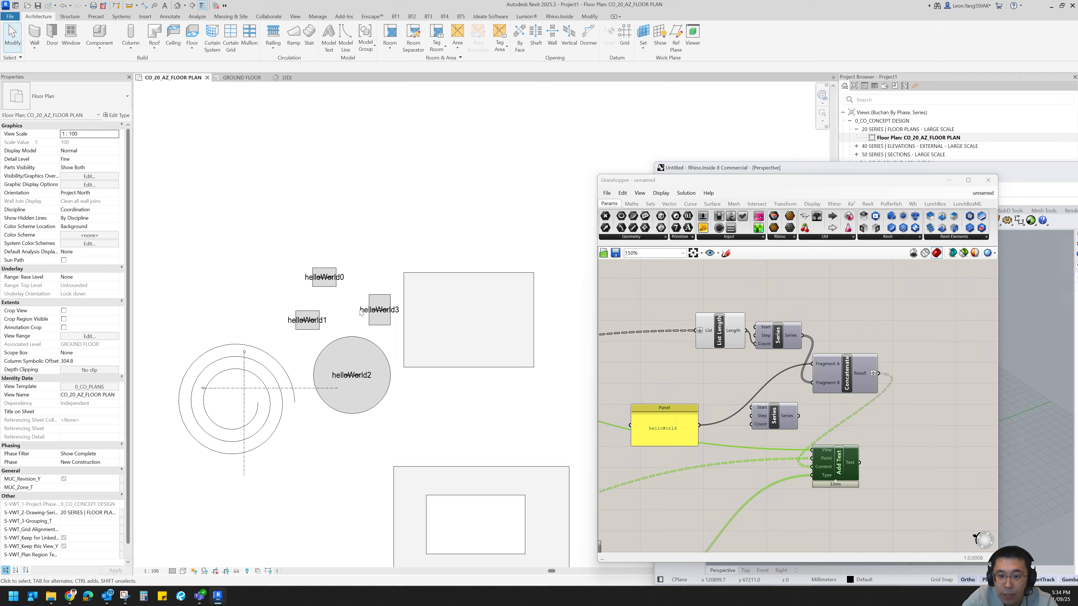
pyautogui.scroll(2, 366, 331)
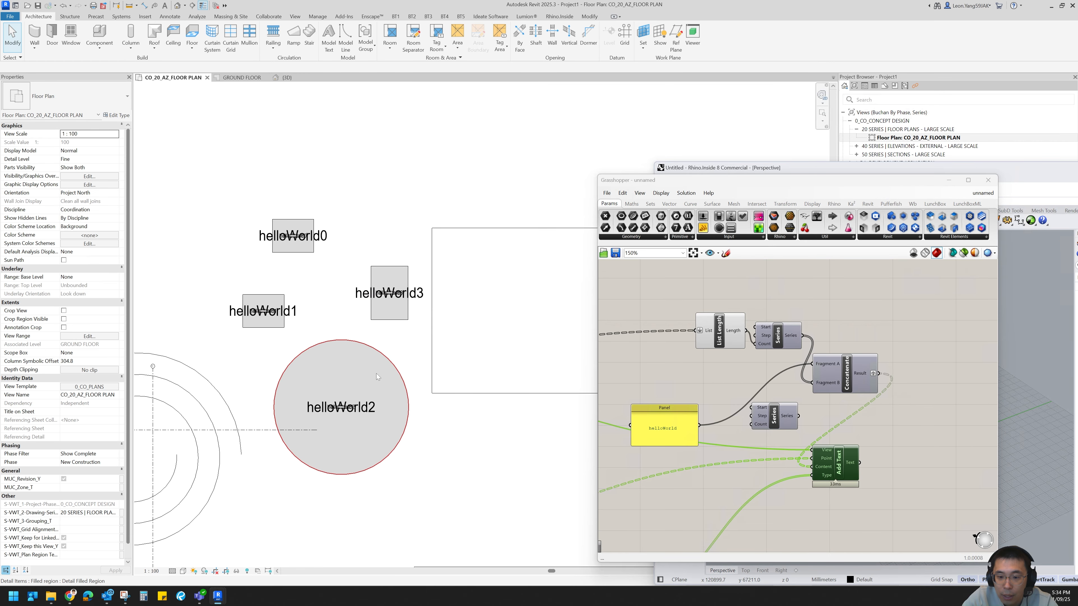
pyautogui.scroll(1, 378, 377)
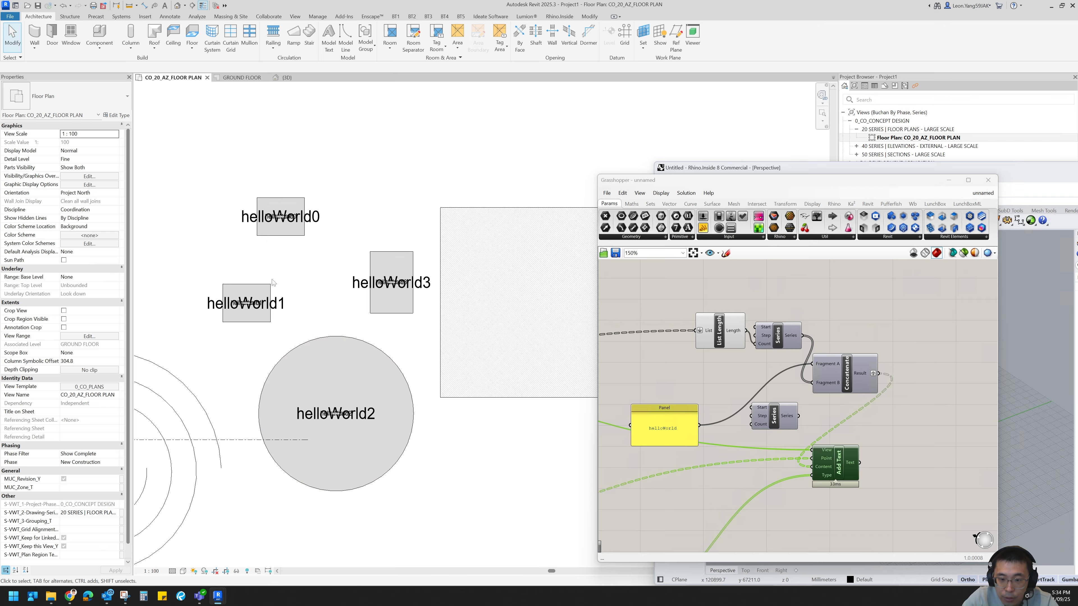
# - Add the geometric Area component to the free canvas space below the helloWorld Panel
pyautogui.rightClick(879, 445)
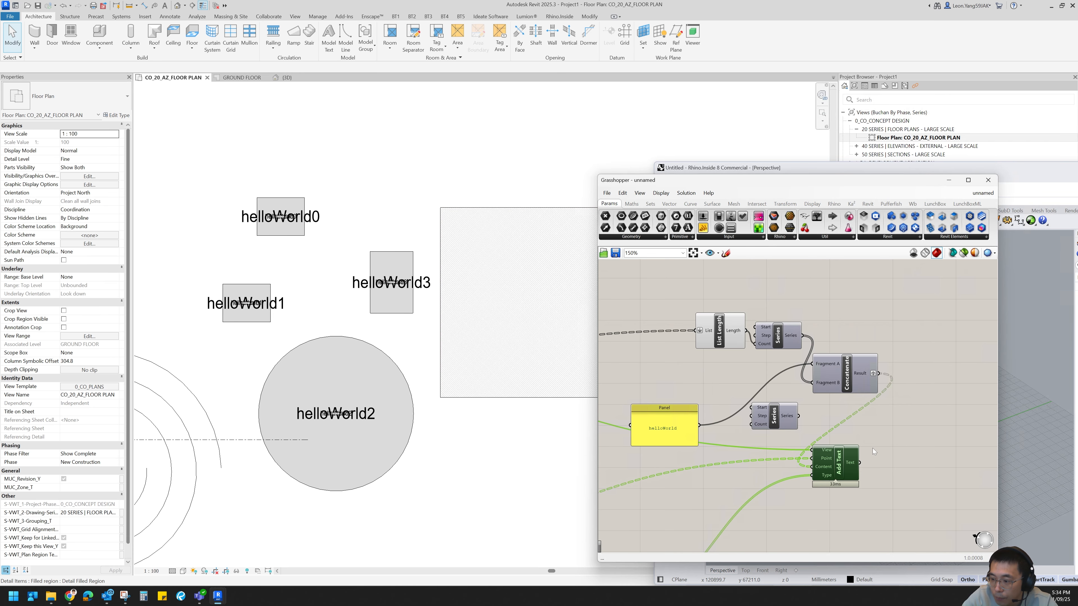
pyautogui.click(714, 496)
pyautogui.doubleClick(713, 495)
pyautogui.write('area')
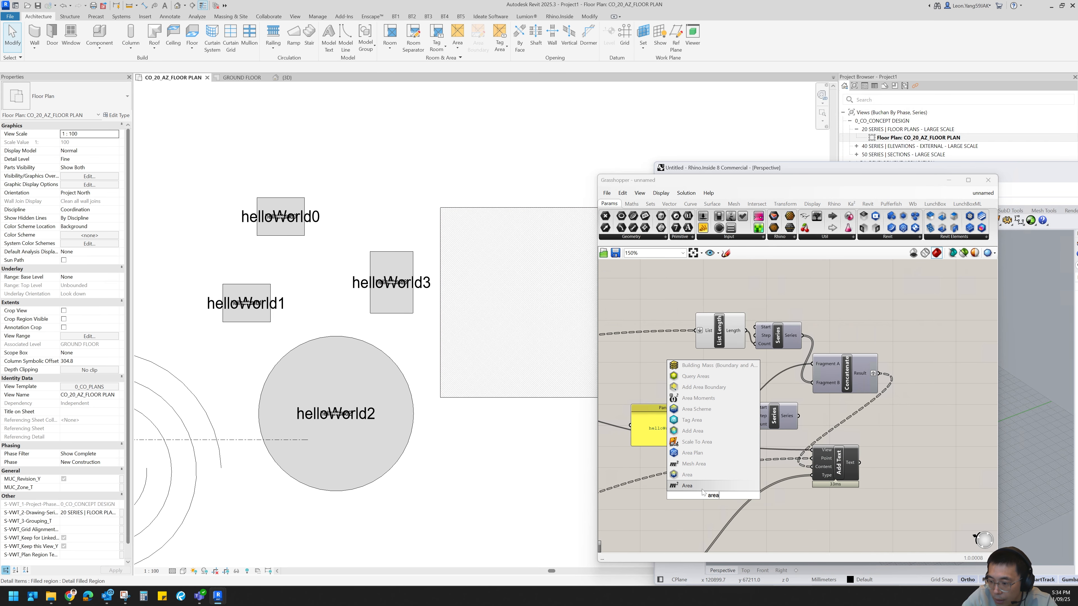
pyautogui.click(702, 488)
# - Move the Area component above Boundary Surfaces and connect the Surfaces output to Area's Geometry input
pyautogui.scroll(-2, 753, 467)
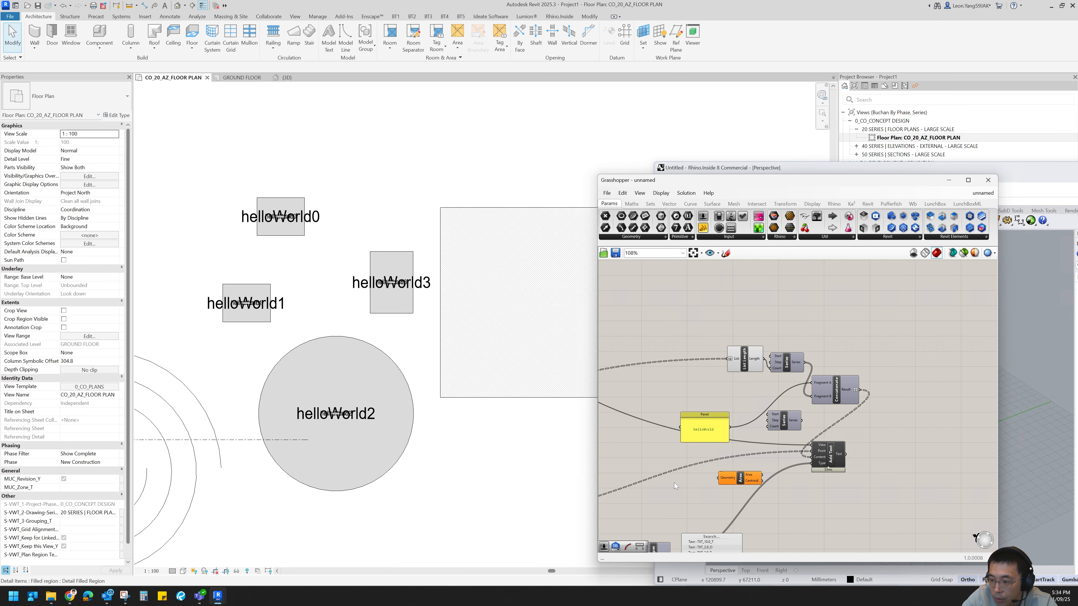
pyautogui.moveTo(695, 483); pyautogui.dragTo(902, 440, button='right')
pyautogui.moveTo(917, 440); pyautogui.dragTo(721, 390)
pyautogui.scroll(-5, 884, 428)
pyautogui.scroll(5, 638, 440)
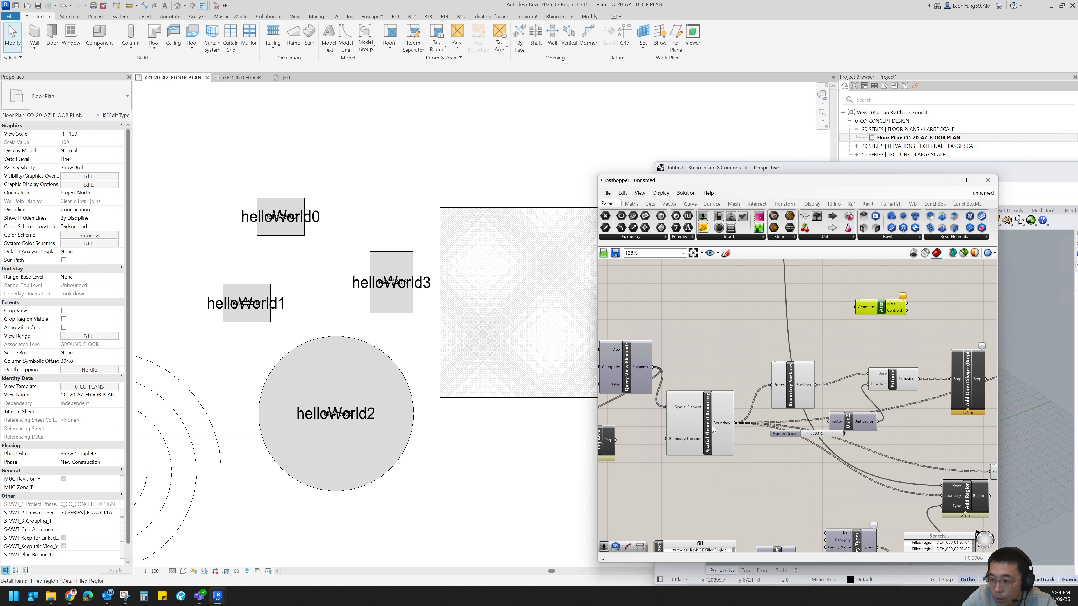
pyautogui.click(726, 423)
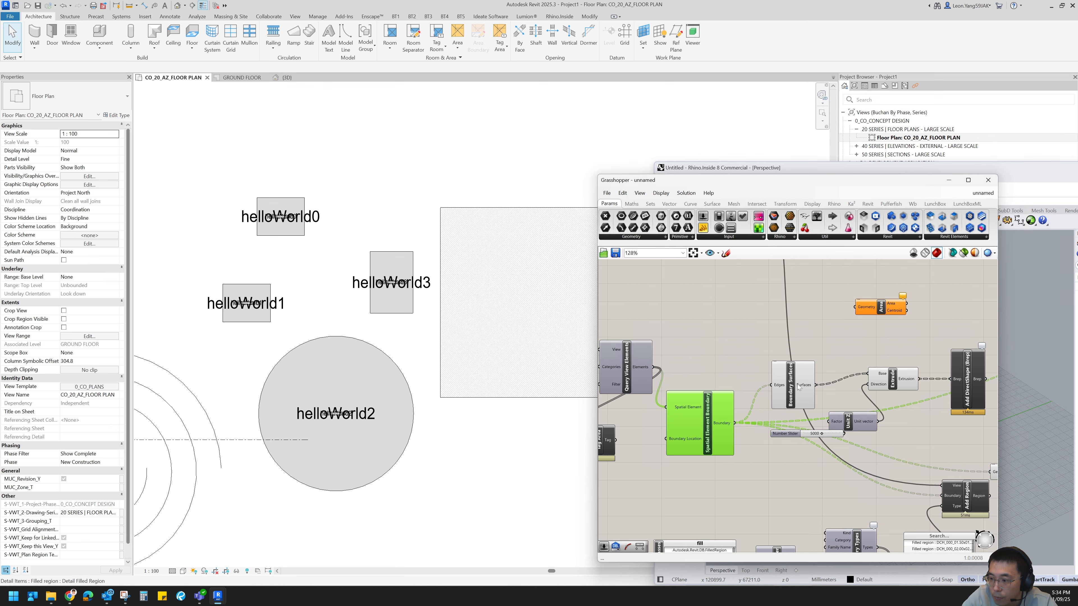
pyautogui.click(793, 384)
pyautogui.moveTo(815, 384); pyautogui.dragTo(855, 307)
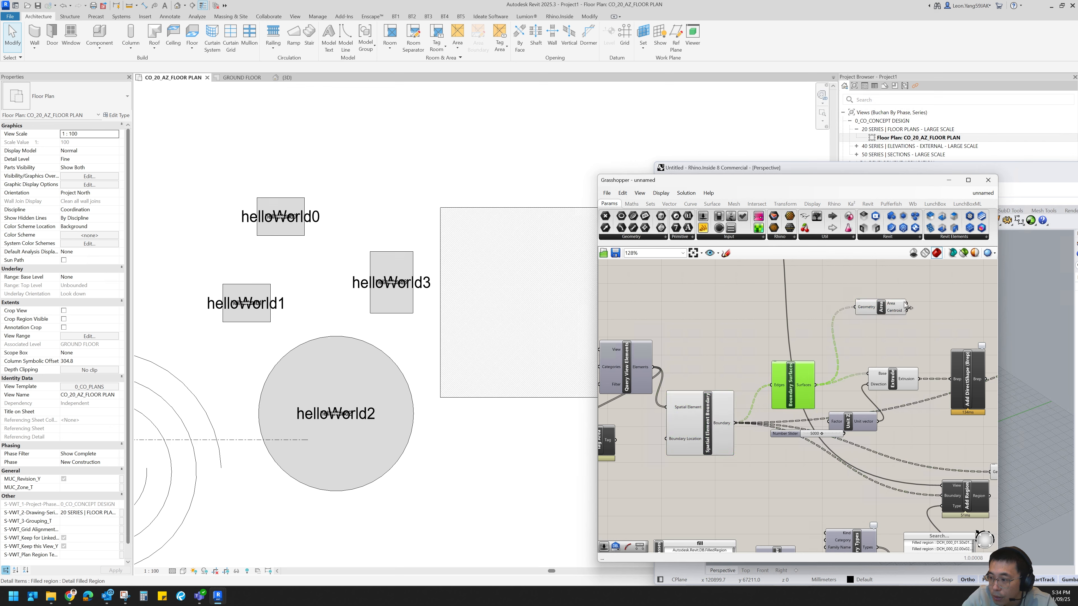
# - Move the connected Area component across the canvas to the free space beside Concatenate's inputs
pyautogui.scroll(-5, 988, 373)
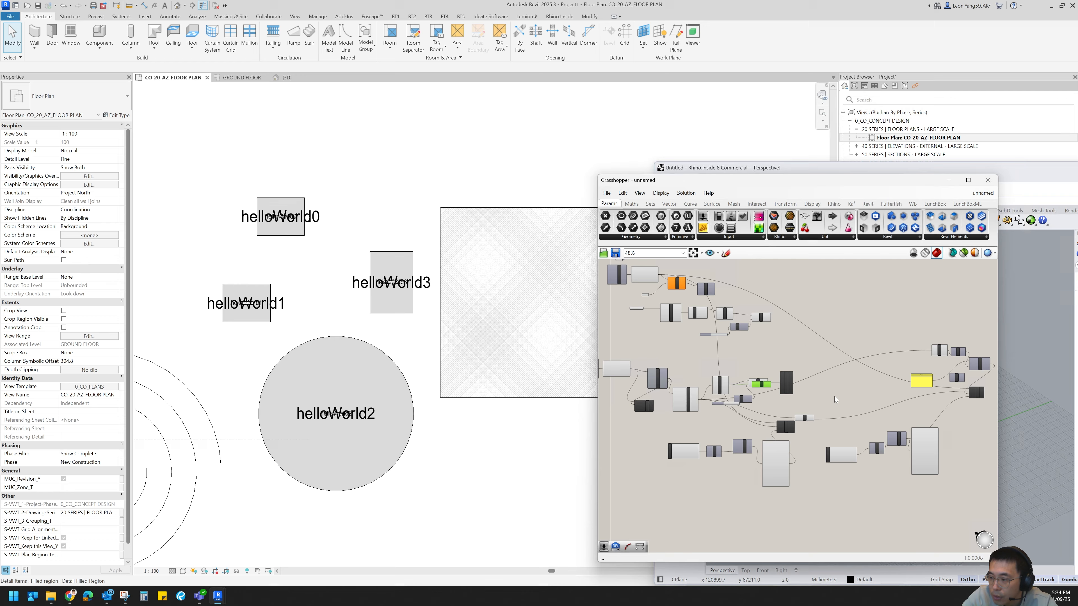
pyautogui.scroll(6, 991, 353)
pyautogui.moveTo(988, 373); pyautogui.dragTo(781, 381)
pyautogui.scroll(-3, 713, 381)
pyautogui.scroll(7, 855, 408)
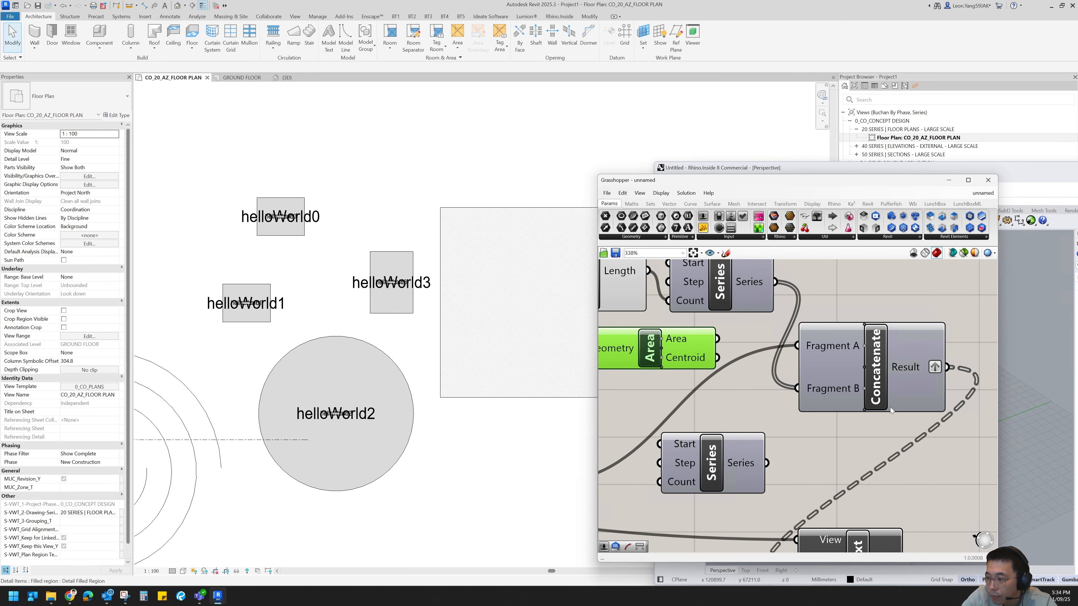
# - Add a third fragment input to Concatenate, feed Area's Area output into it, and shift the Area component closer to Concatenate
pyautogui.click(855, 411)
pyautogui.moveTo(671, 327); pyautogui.dragTo(721, 346, button='right')
pyautogui.moveTo(702, 323); pyautogui.dragTo(808, 401)
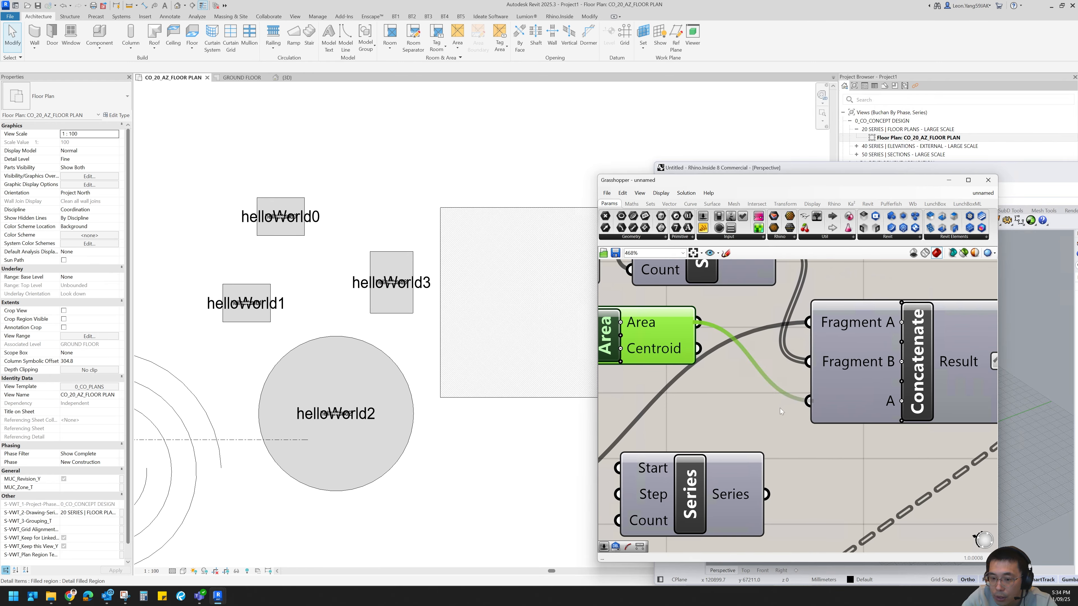
pyautogui.scroll(-2, 711, 408)
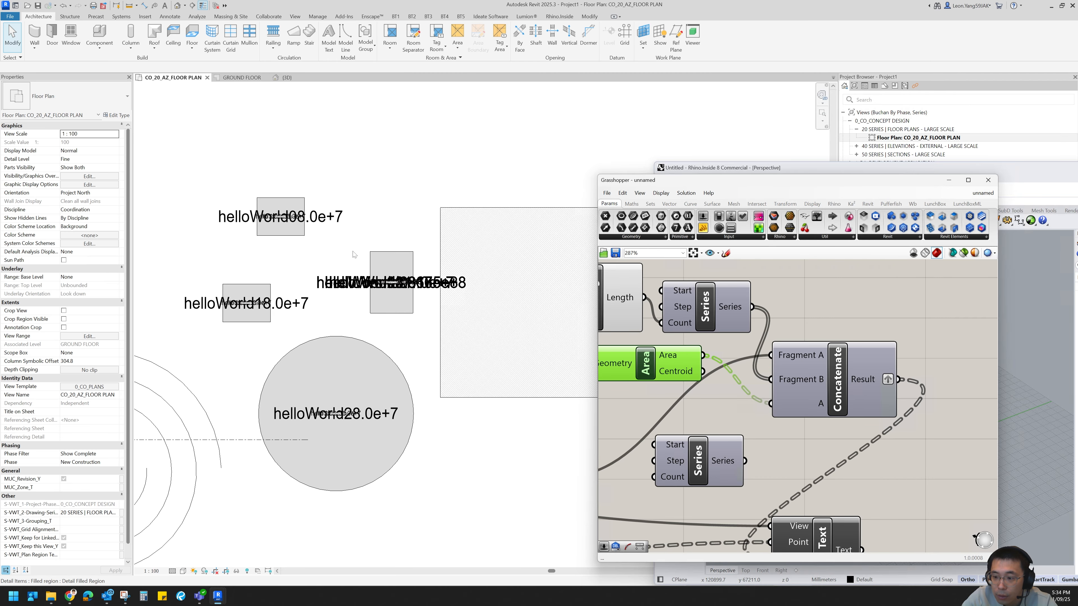
pyautogui.moveTo(668, 374); pyautogui.dragTo(707, 402)
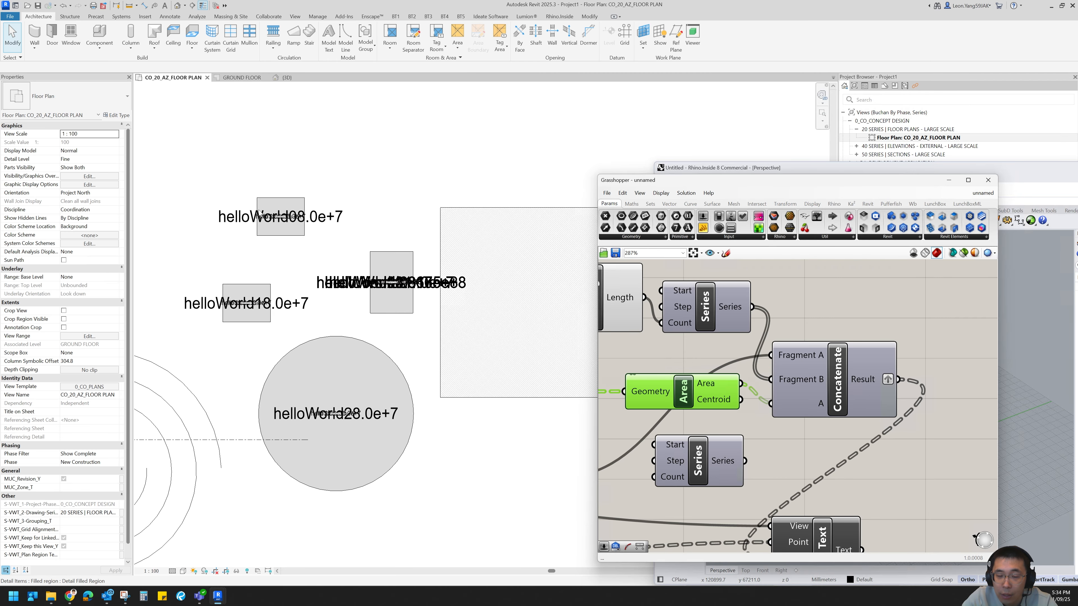
# - Examine the area values appended to the helloWorld text notes on CO_20_AZ_FLOOR PLAN
pyautogui.scroll(2, 259, 208)
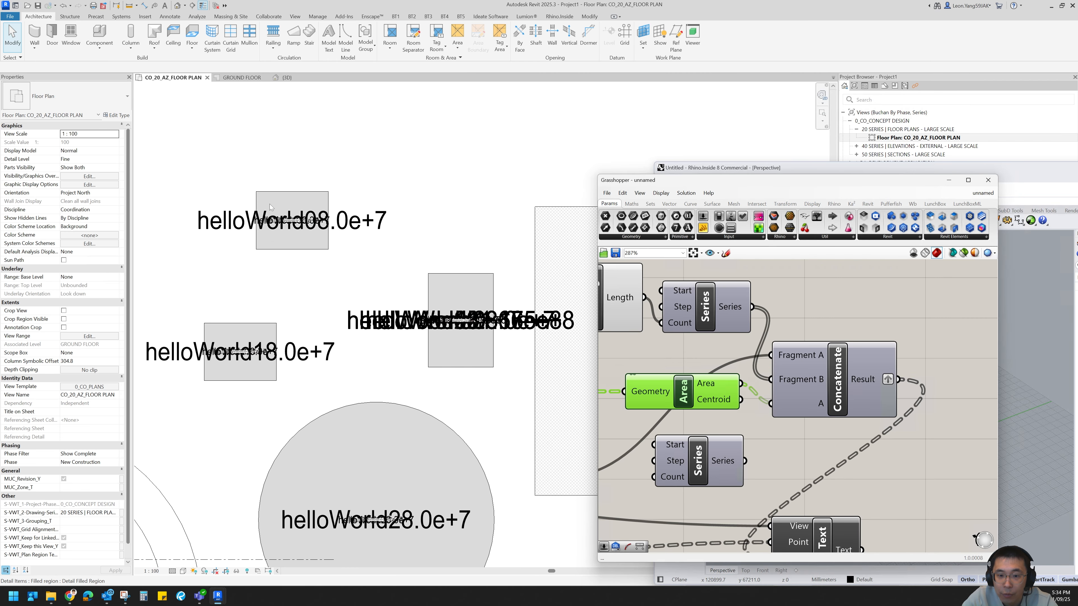
pyautogui.scroll(2, 270, 207)
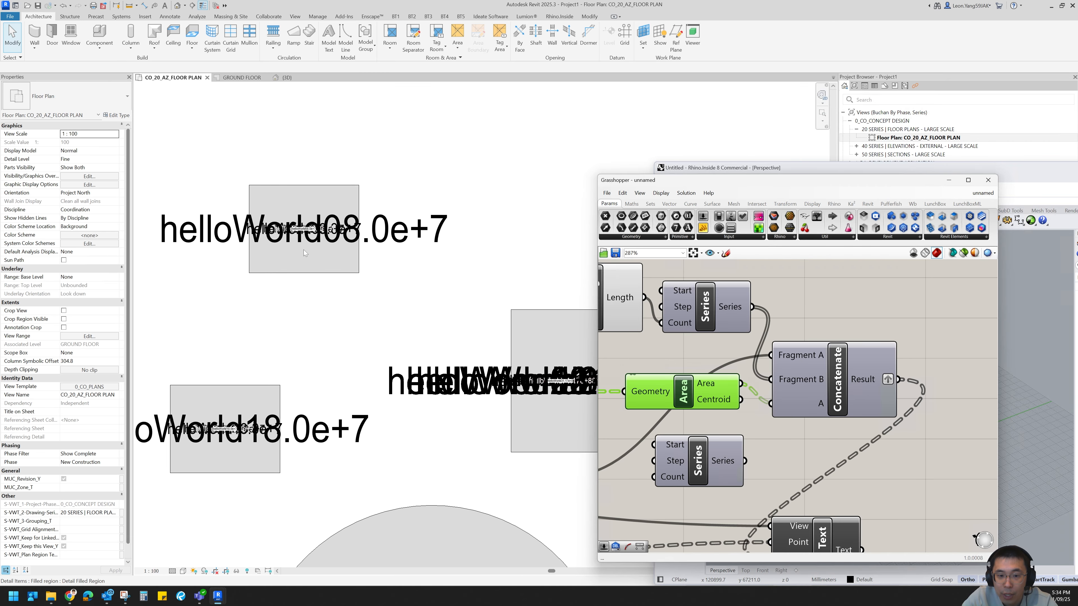
pyautogui.scroll(-2, 300, 253)
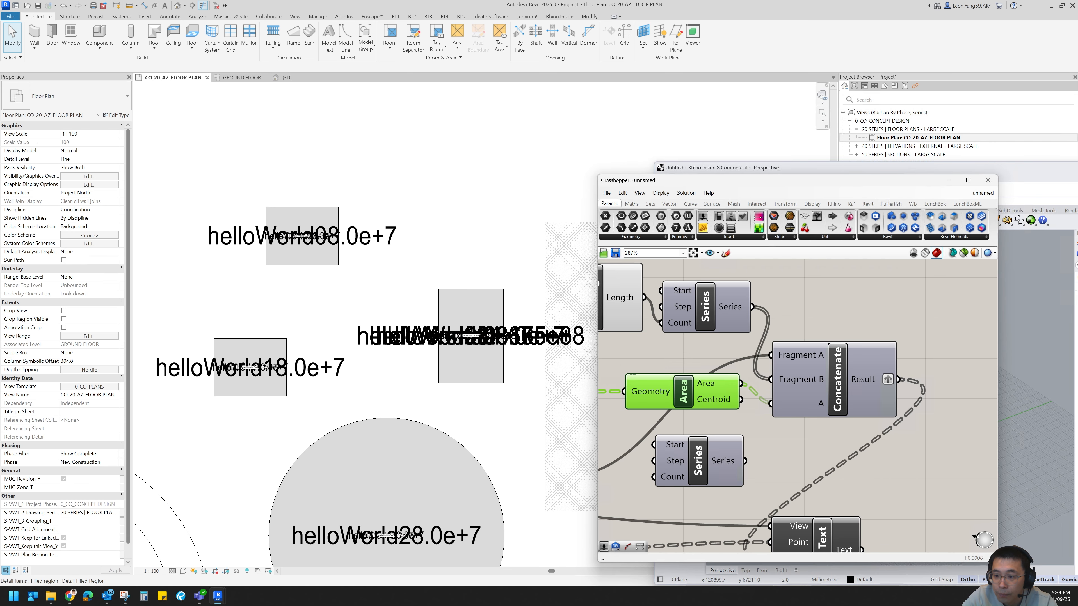